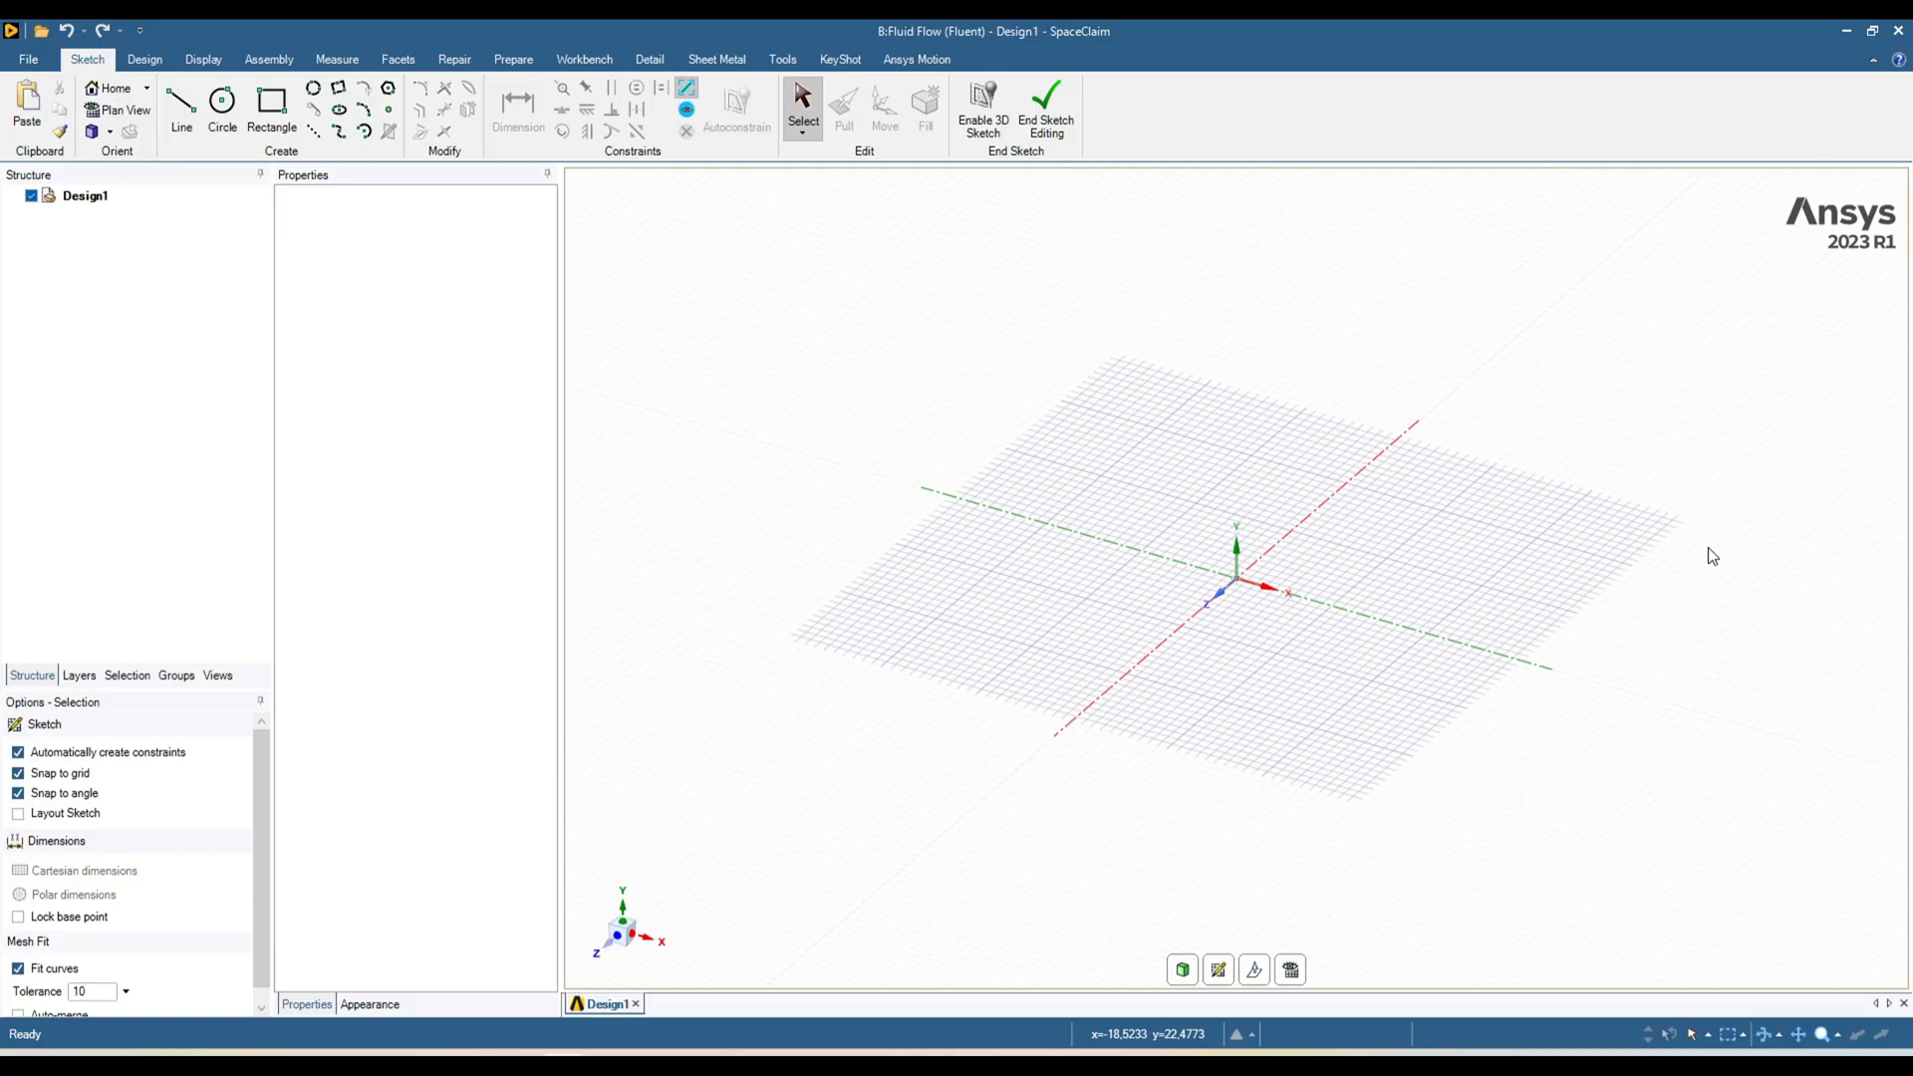
Start a new sketch on the XY plane and view it face-on.
left_click(1221, 970)
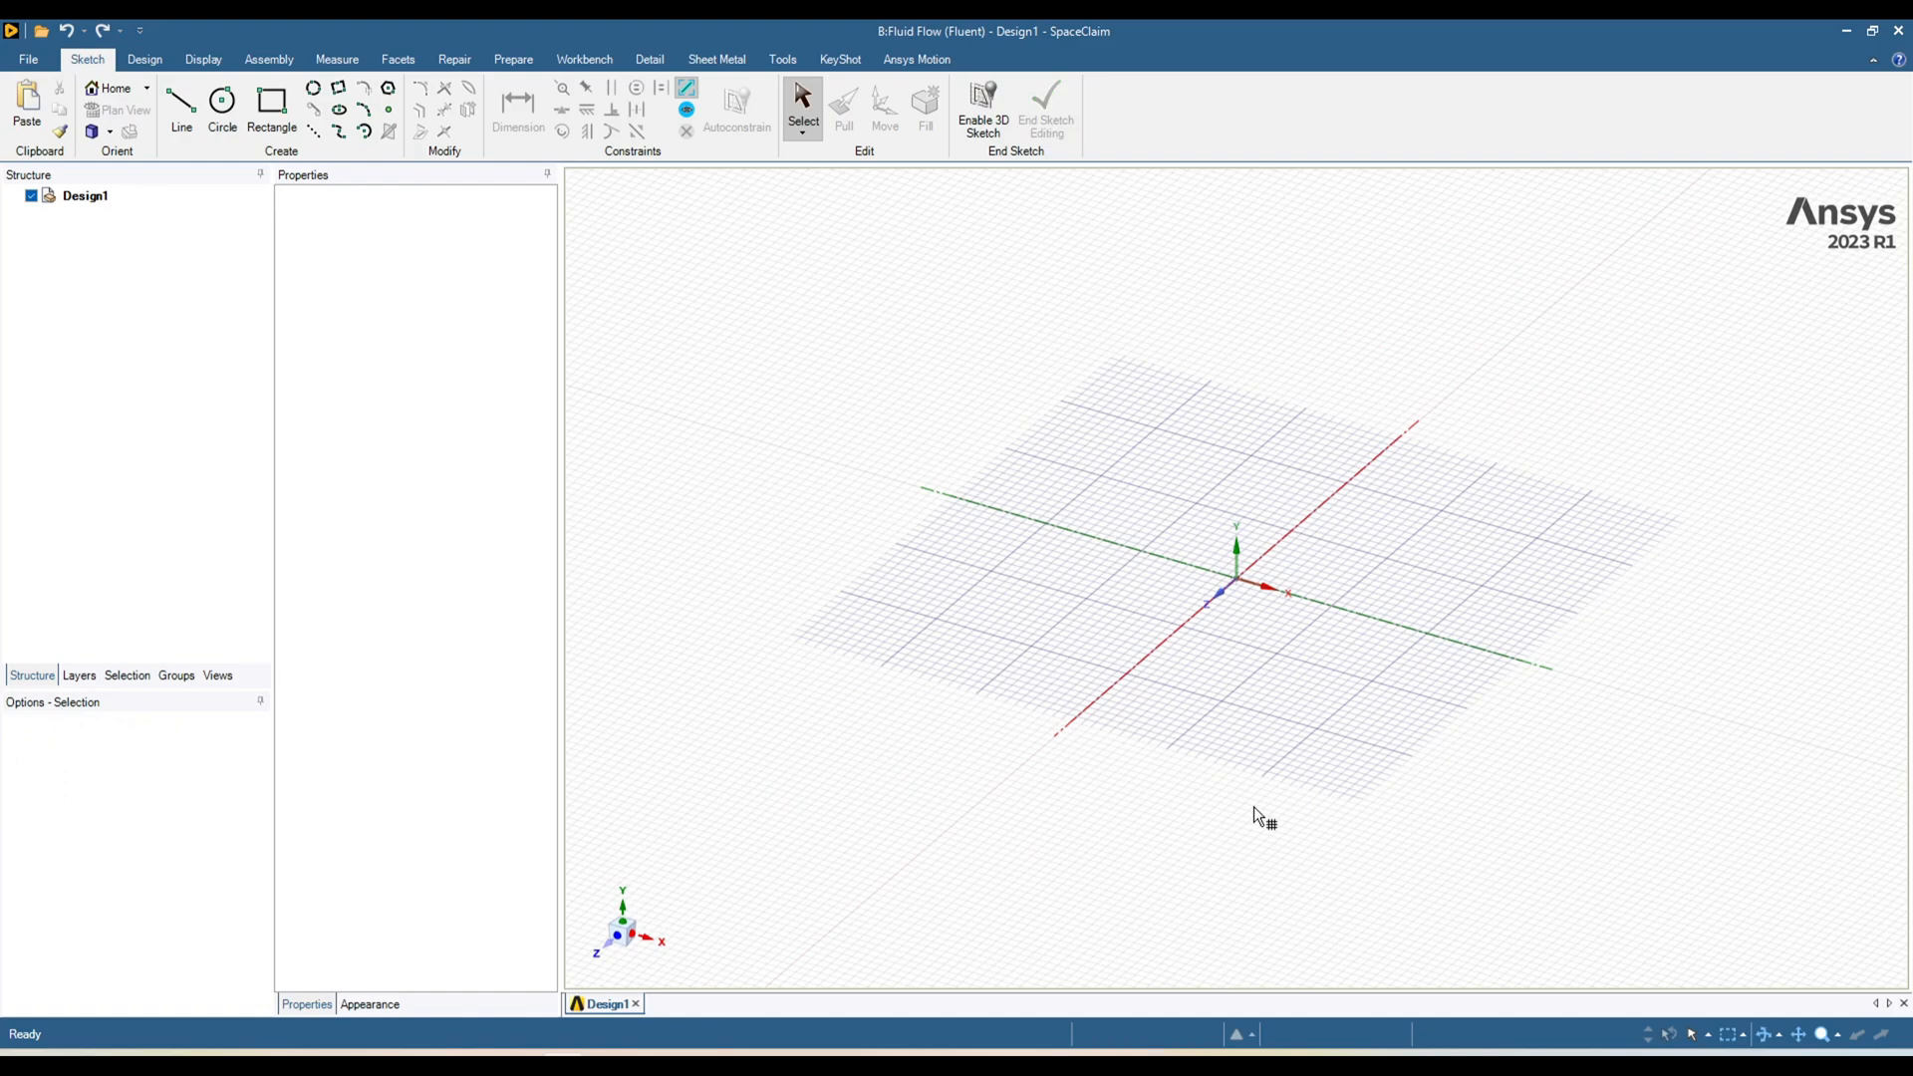
left_click(1336, 578)
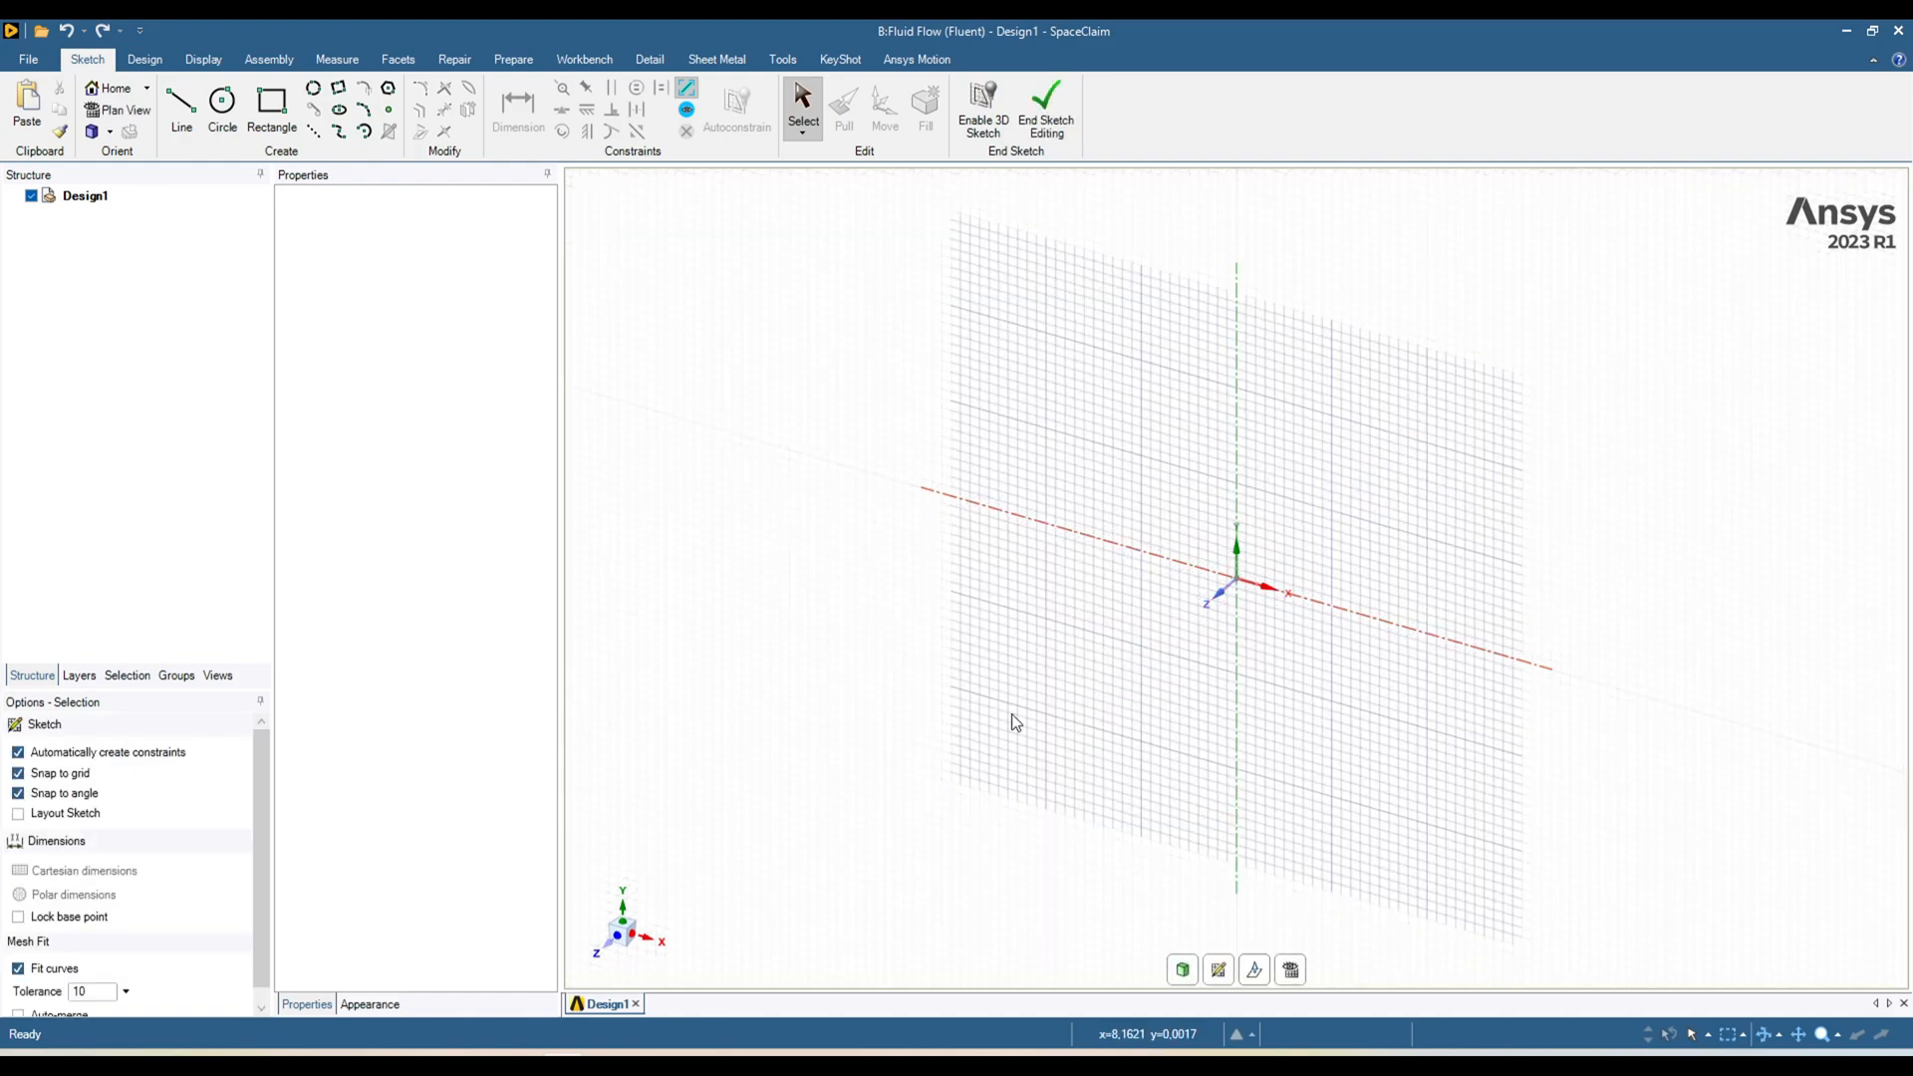
left_click(623, 929)
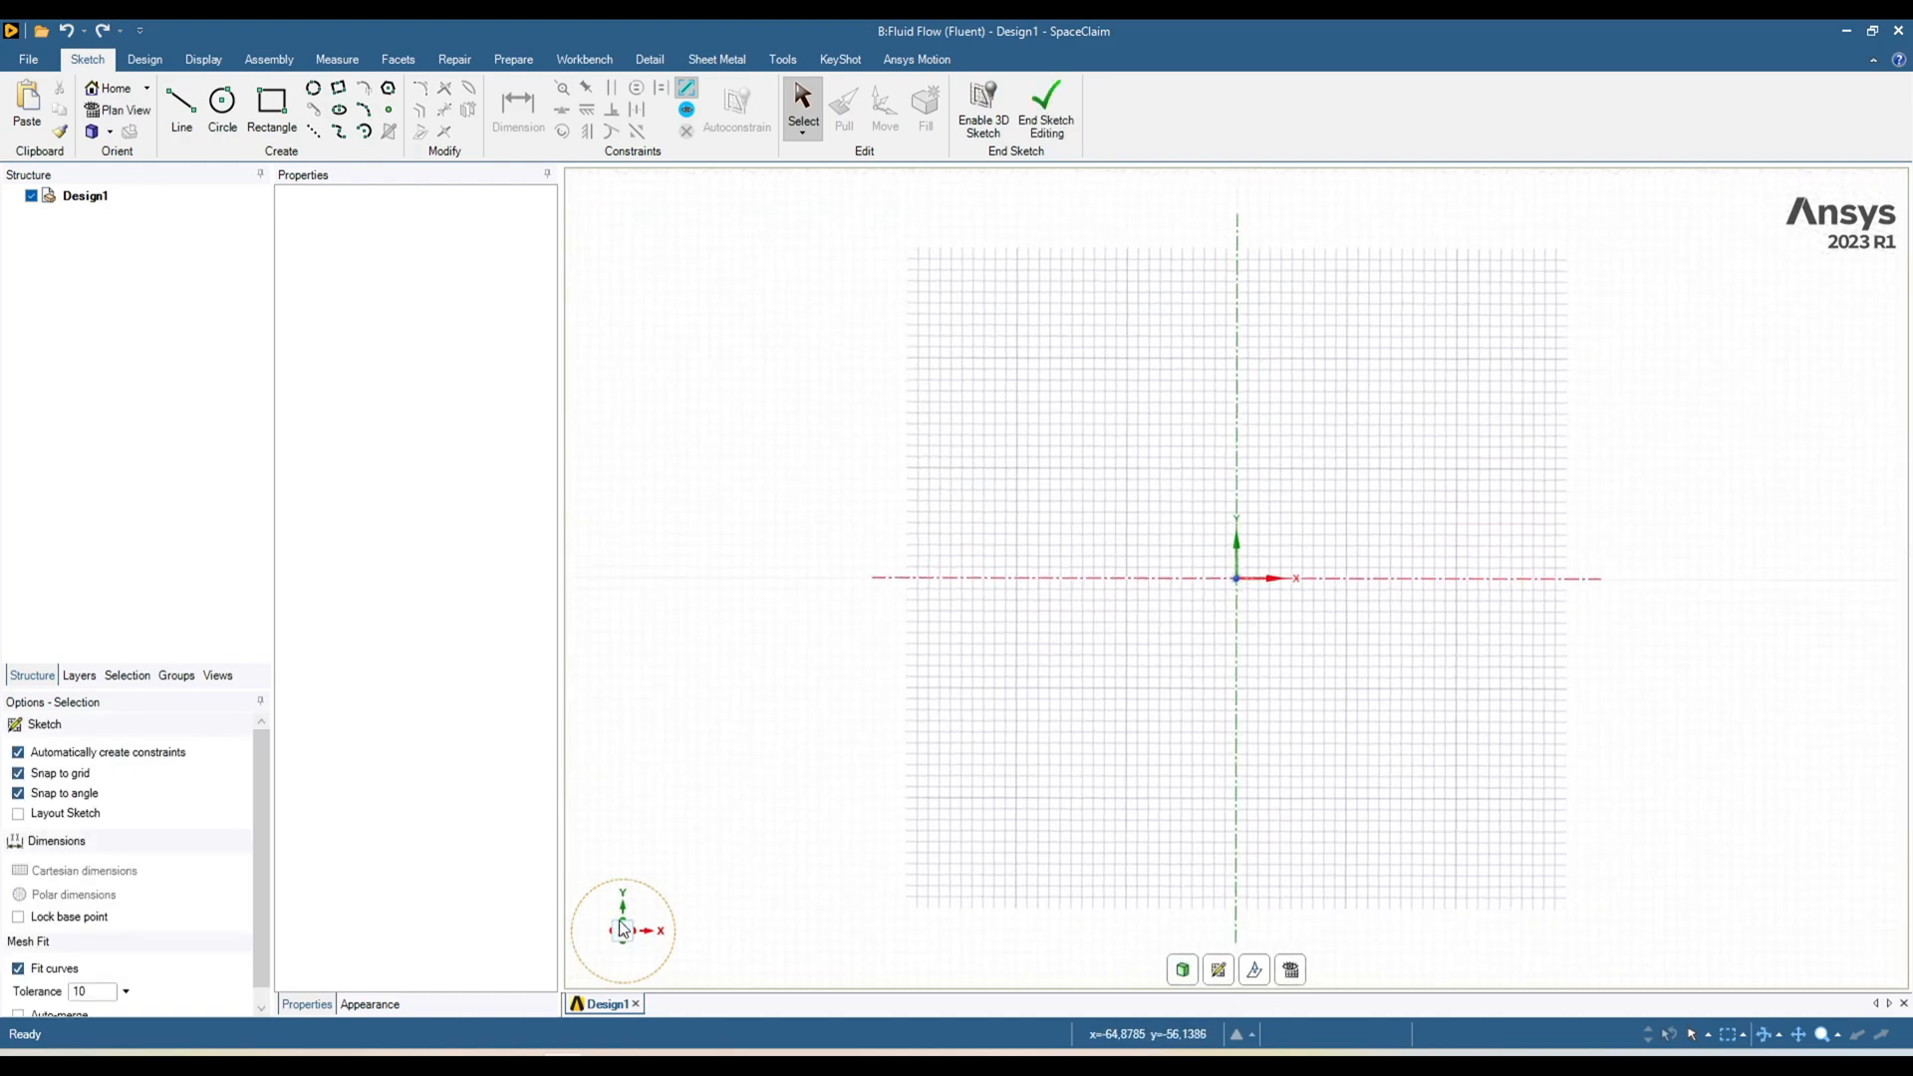
Sketch a 21 mm diameter circle centred on the origin and convert the sketch to a surface in 3D mode.
left_click(222, 106)
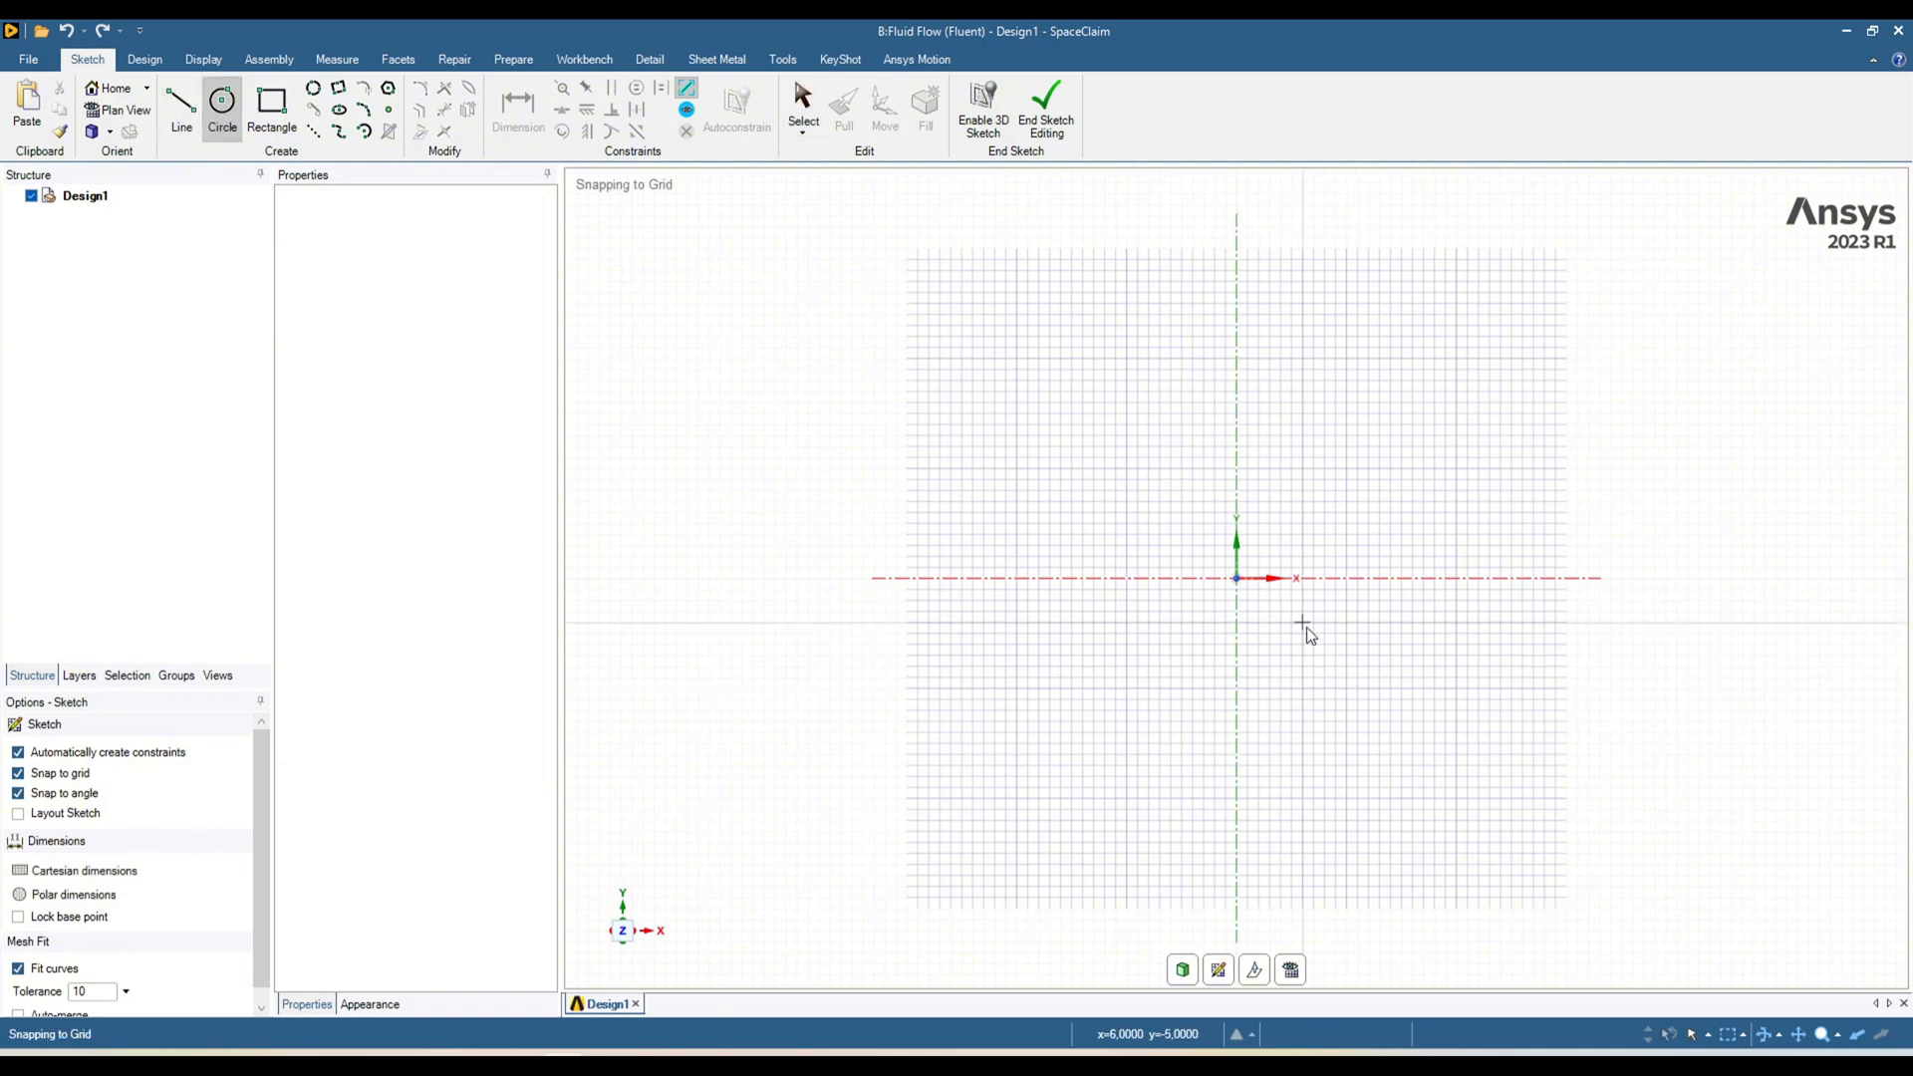
left_click(1237, 578)
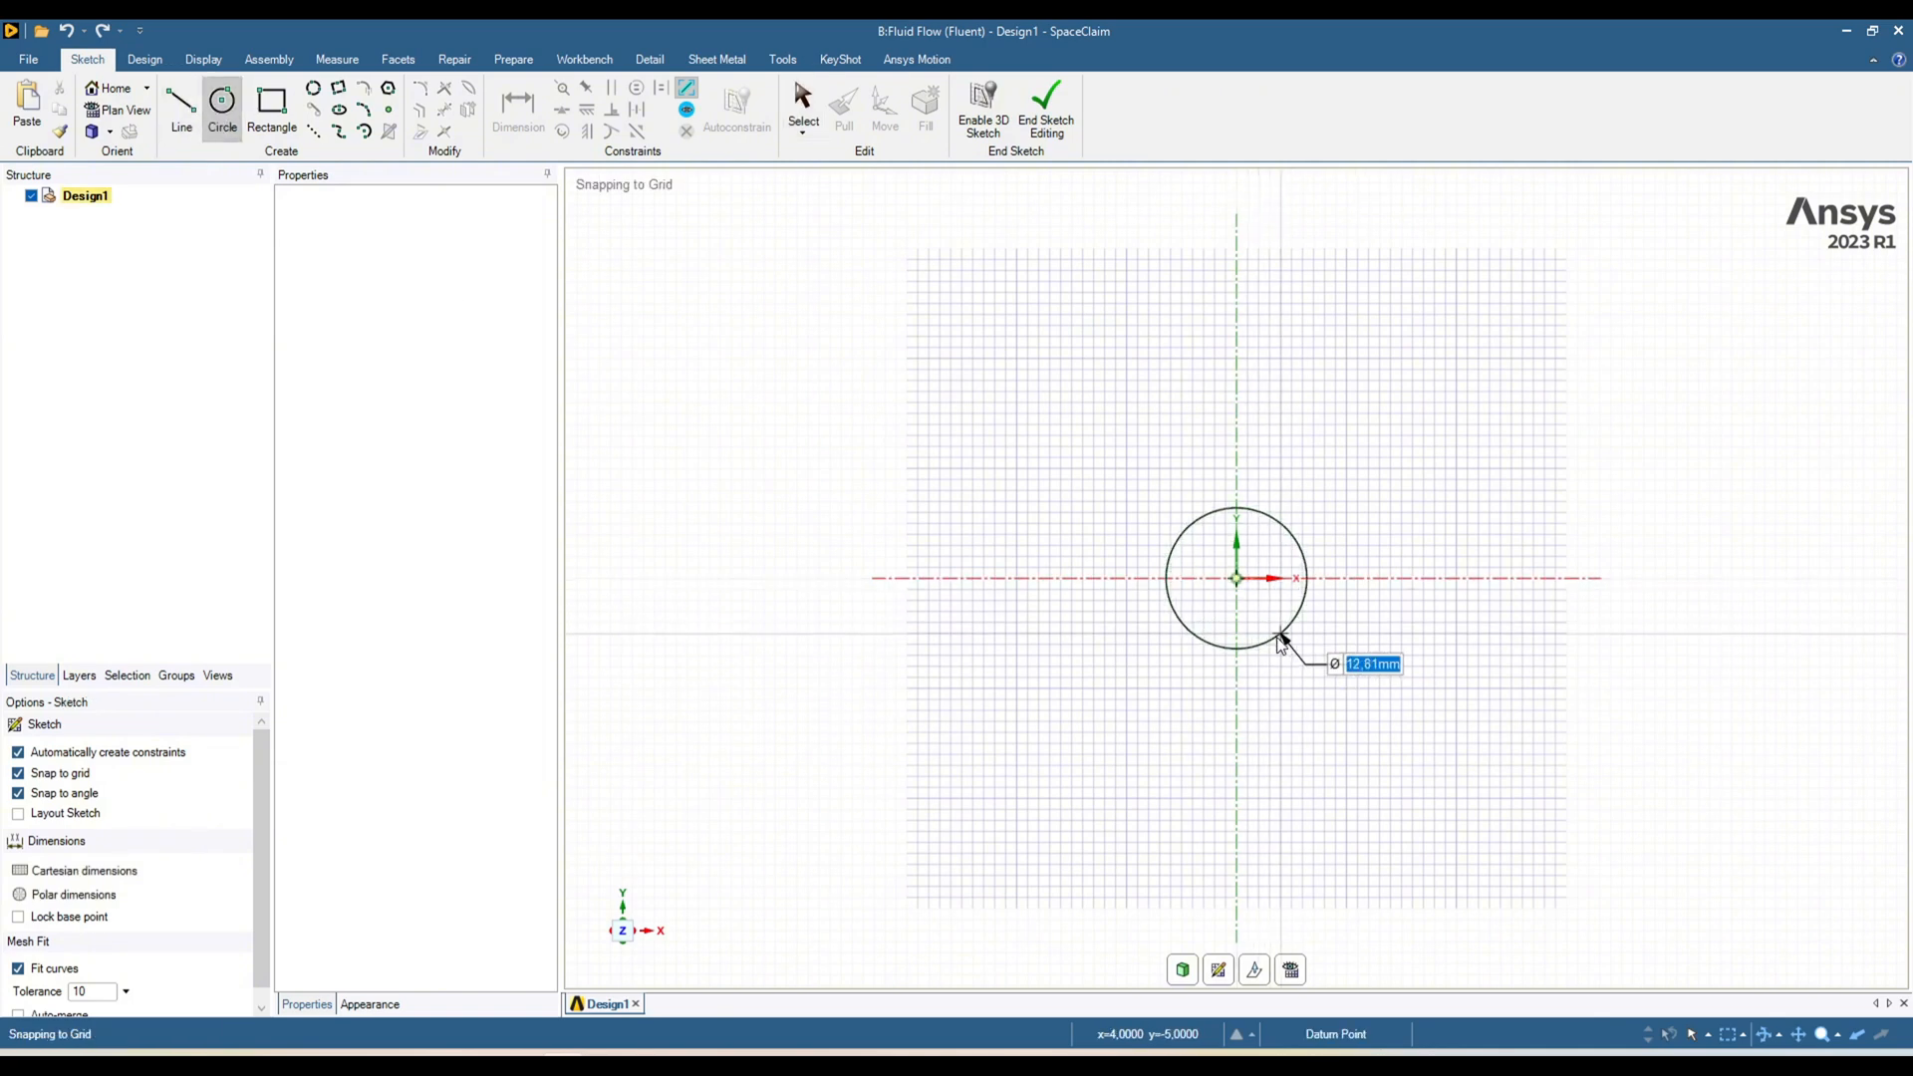
type("21")
key("Return")
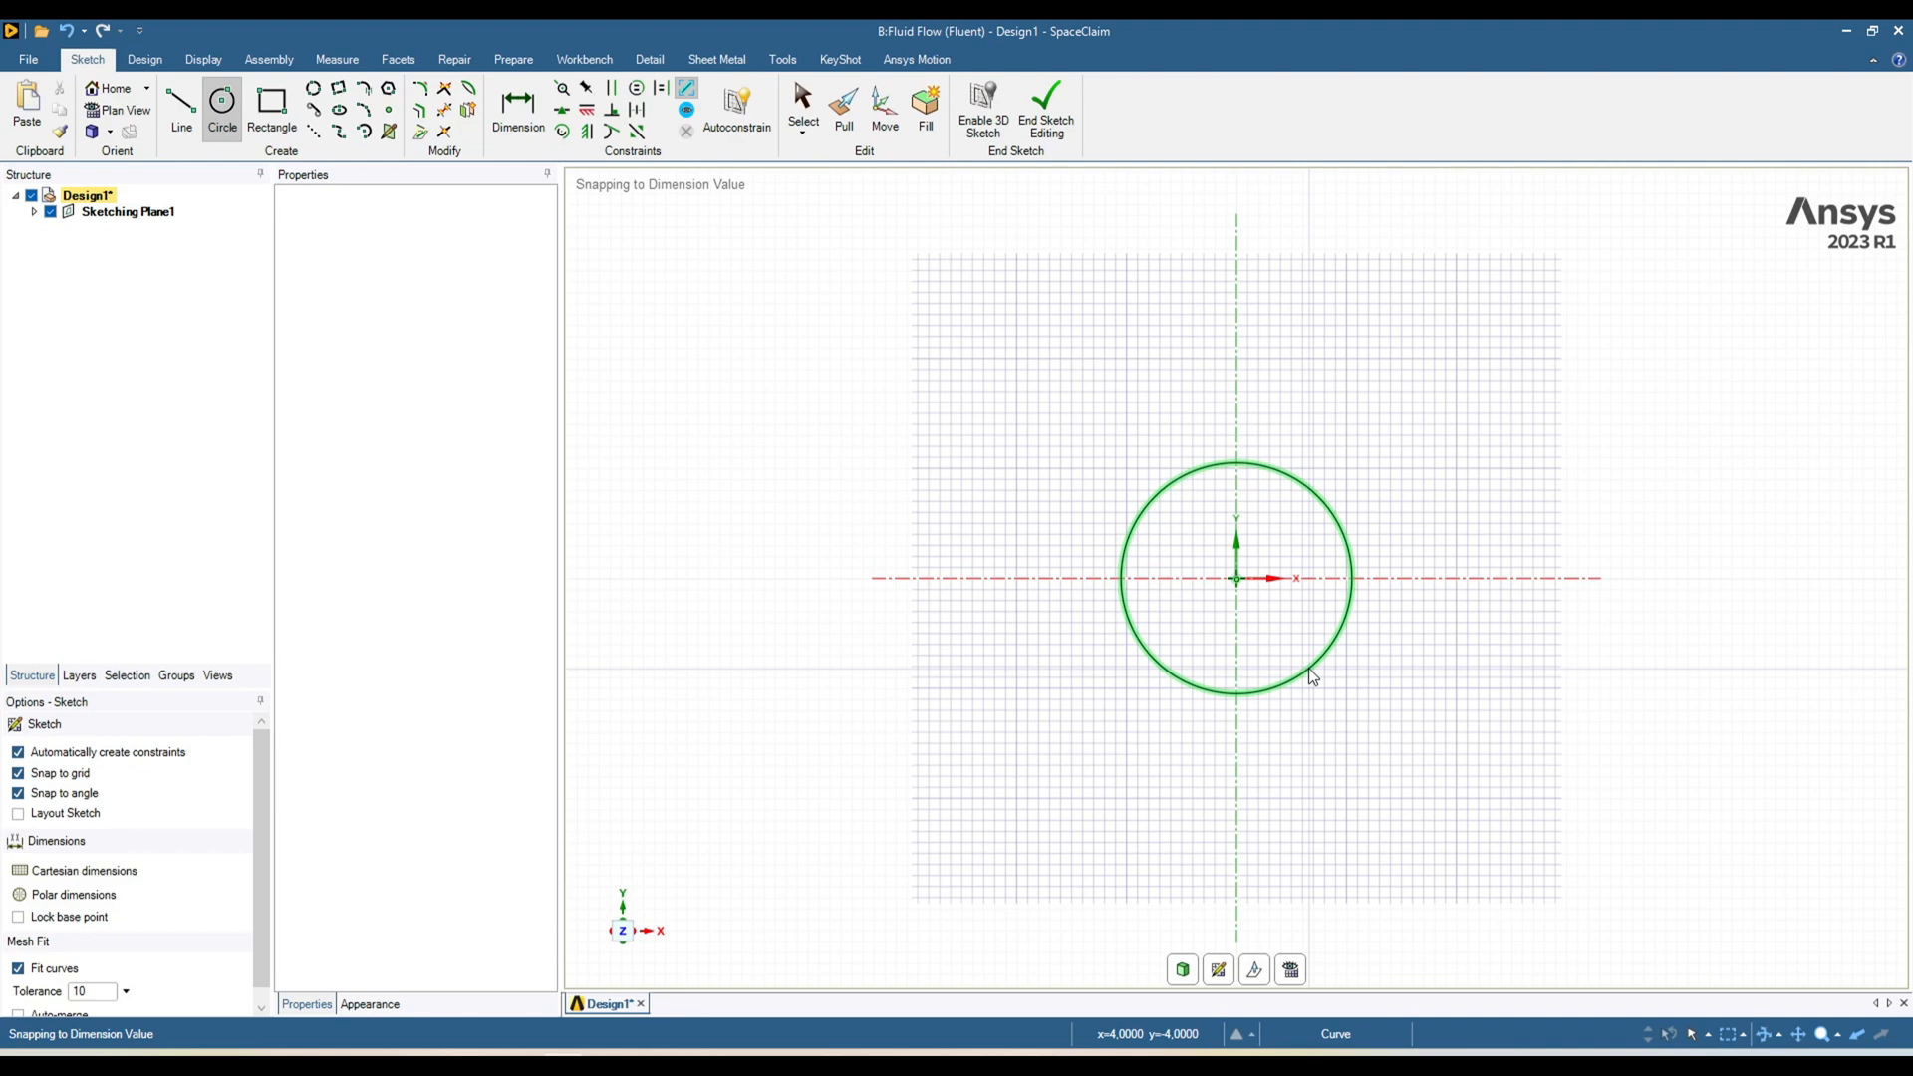
left_click(1181, 971)
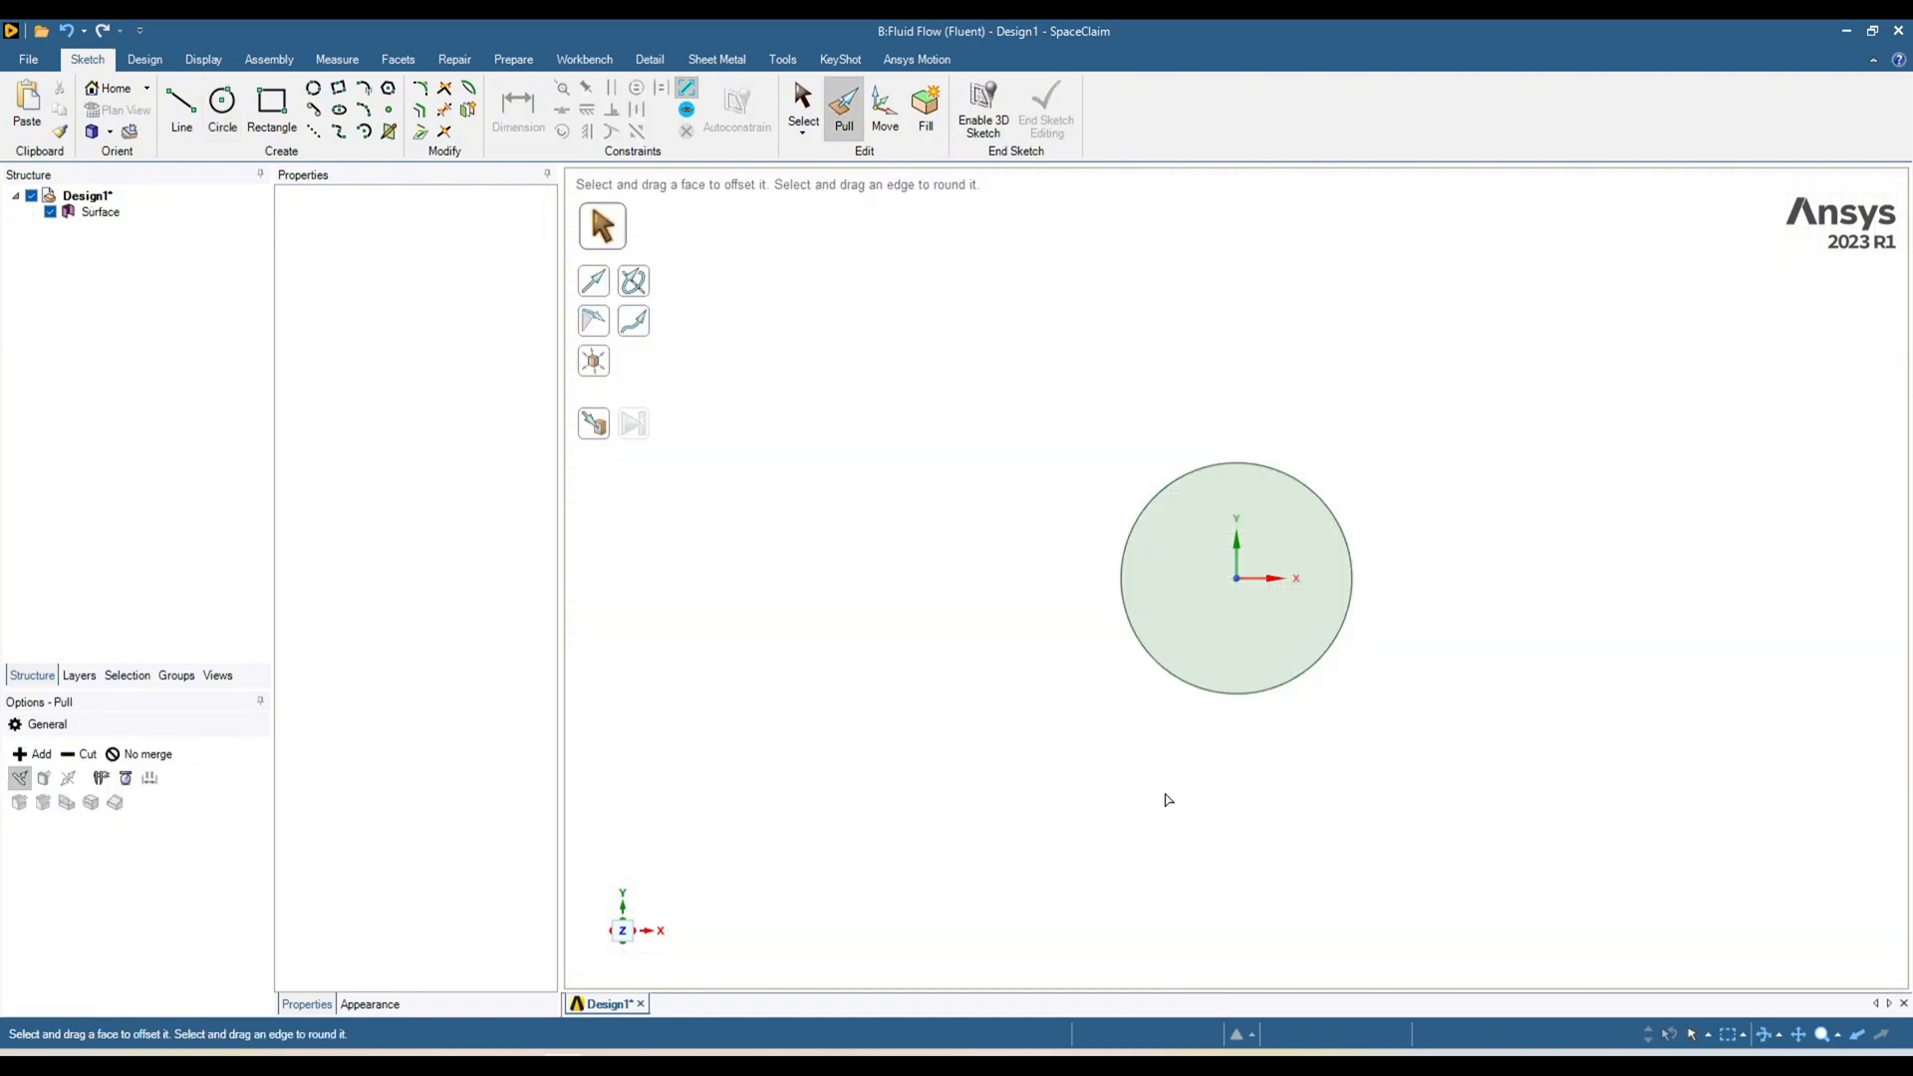
Create a one-dimensional linear pattern of the circular surface along X with a count of 3 and a 50 mm pitch.
left_click(204, 59)
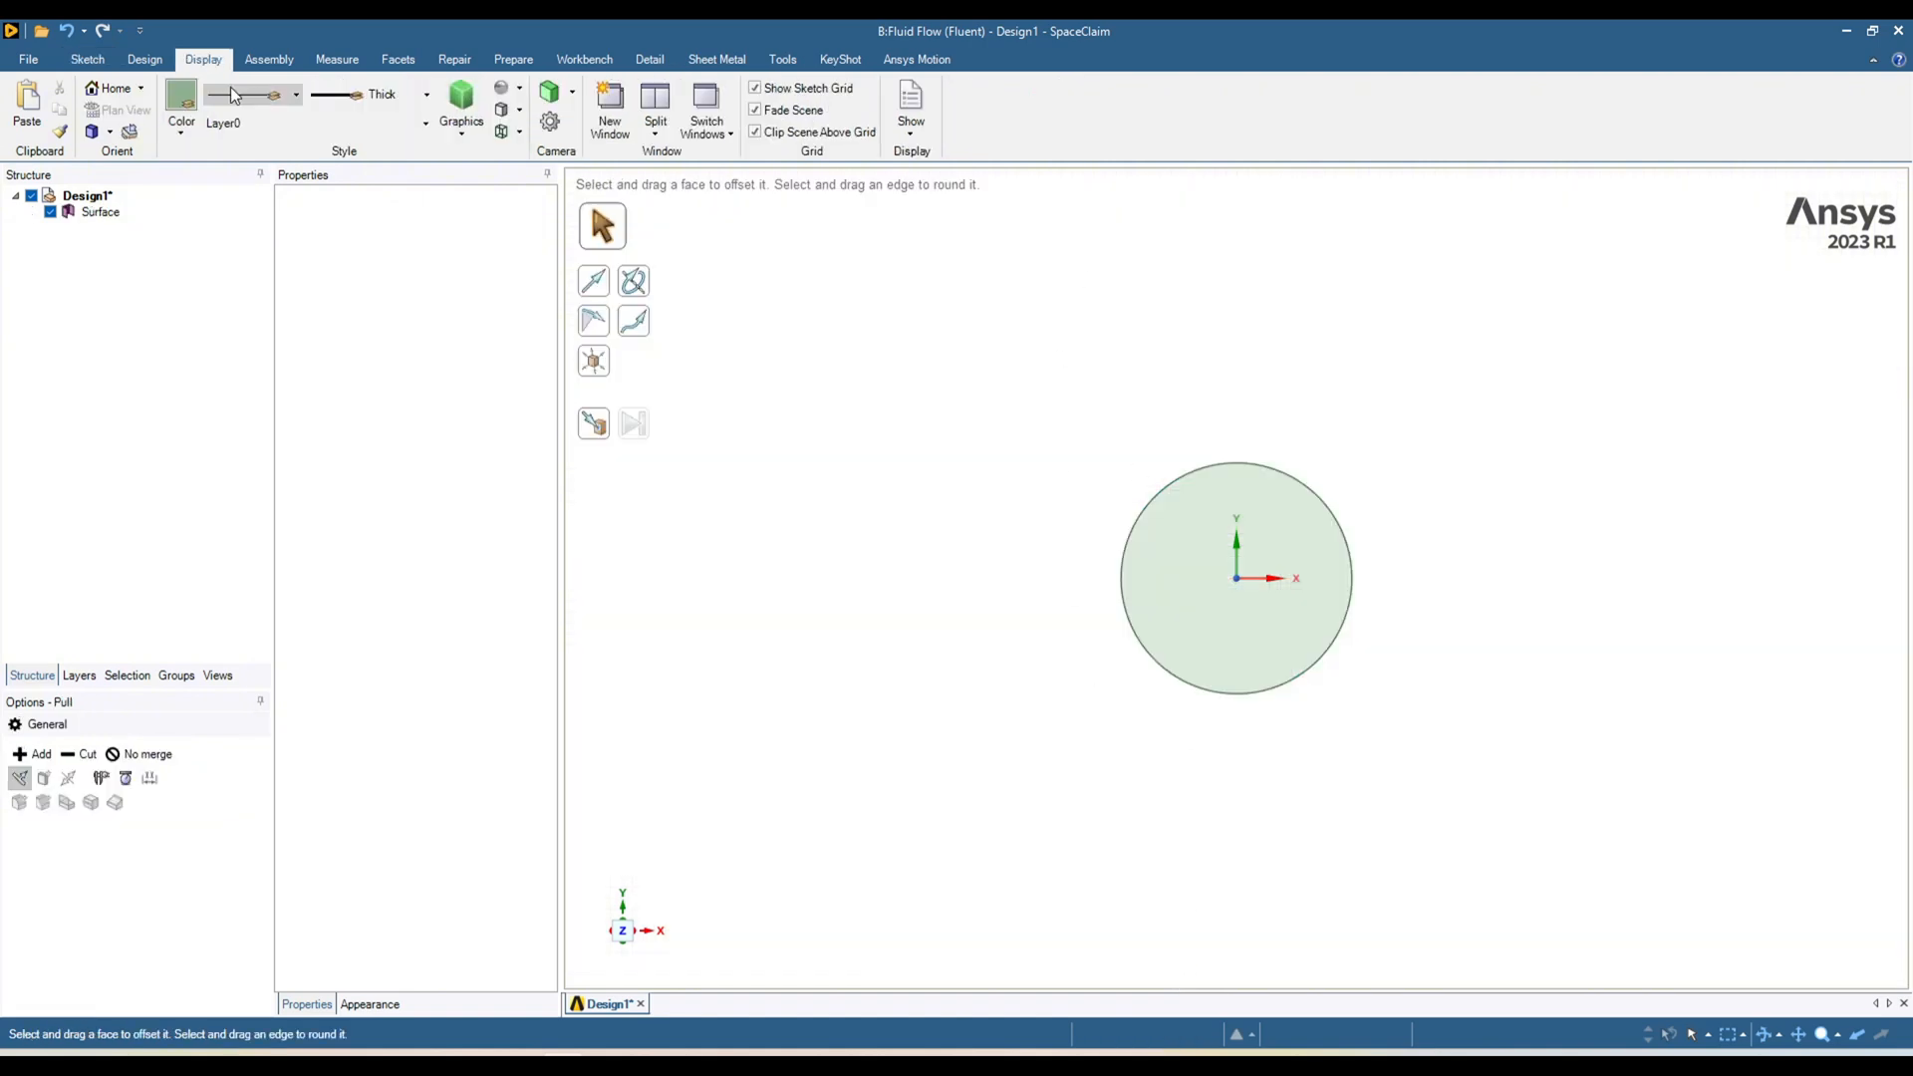
left_click(145, 58)
left_click(1237, 680)
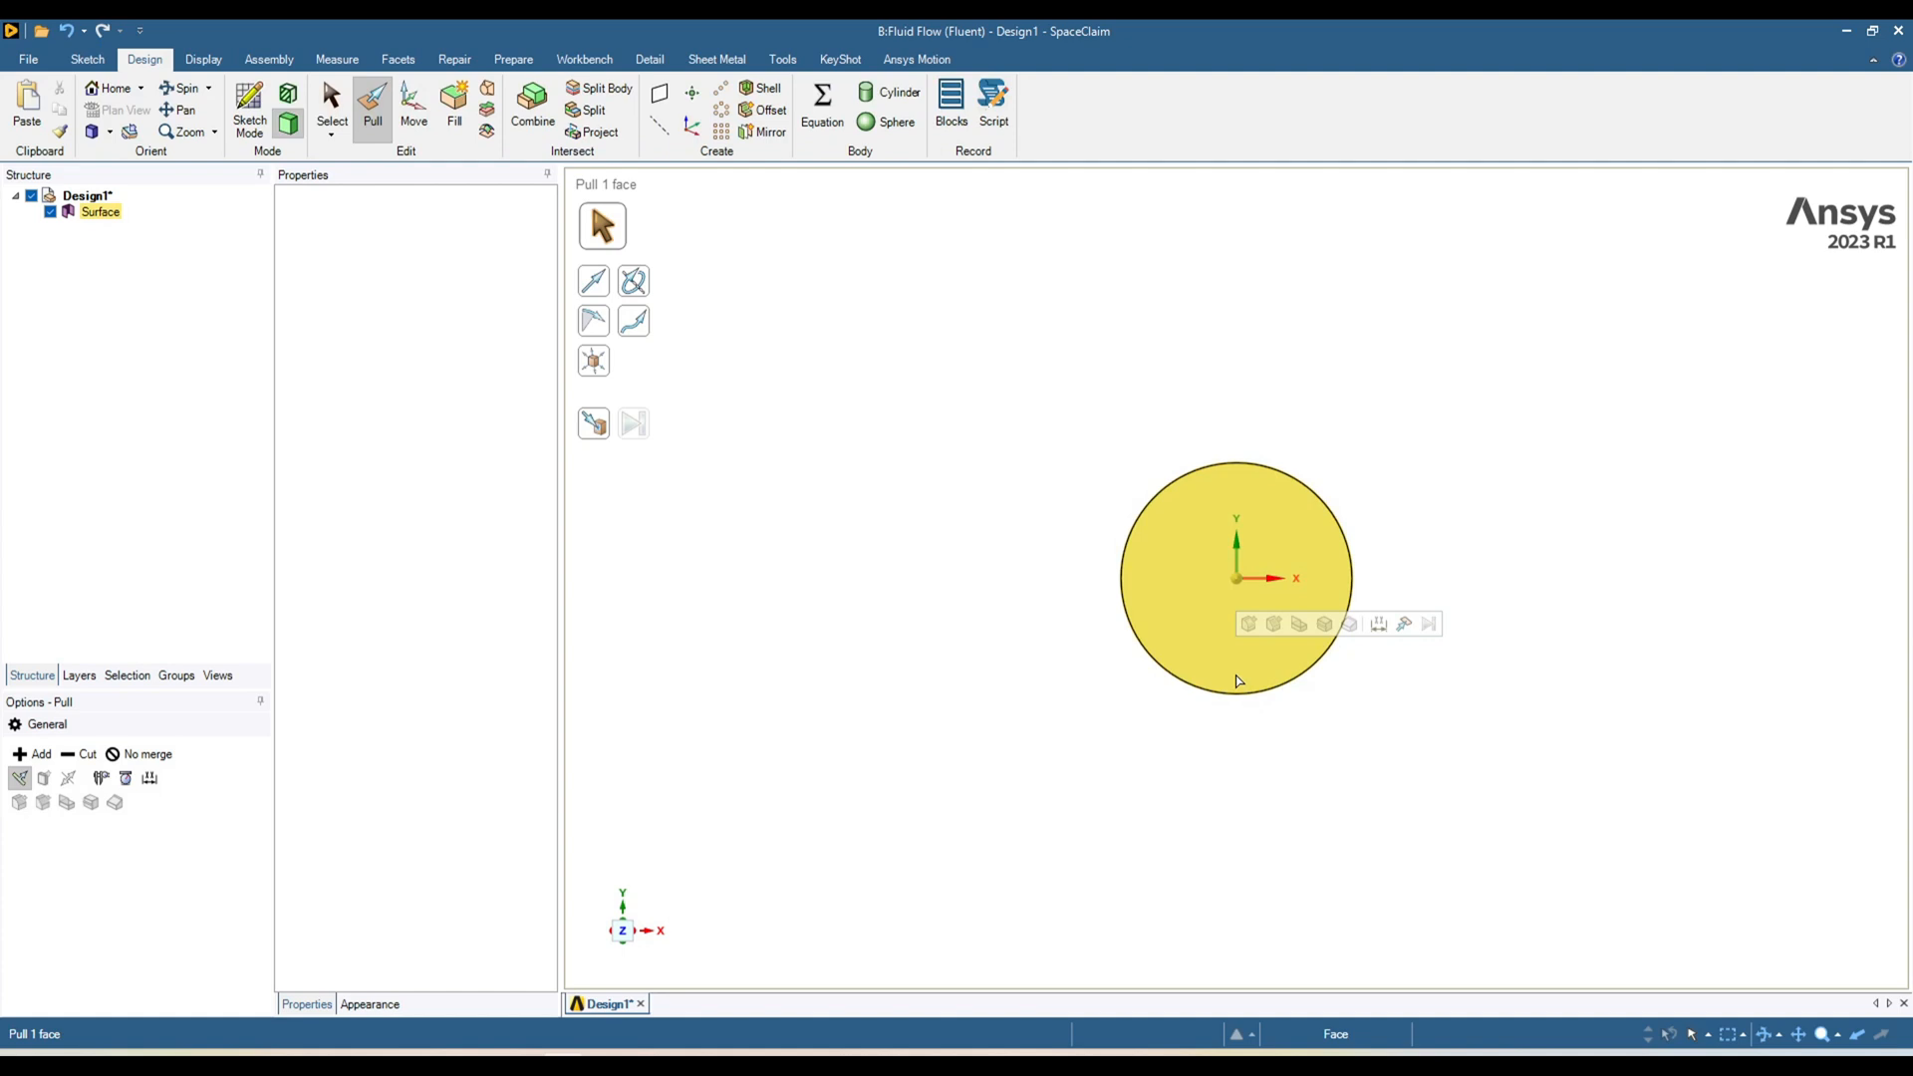
left_click(1237, 680)
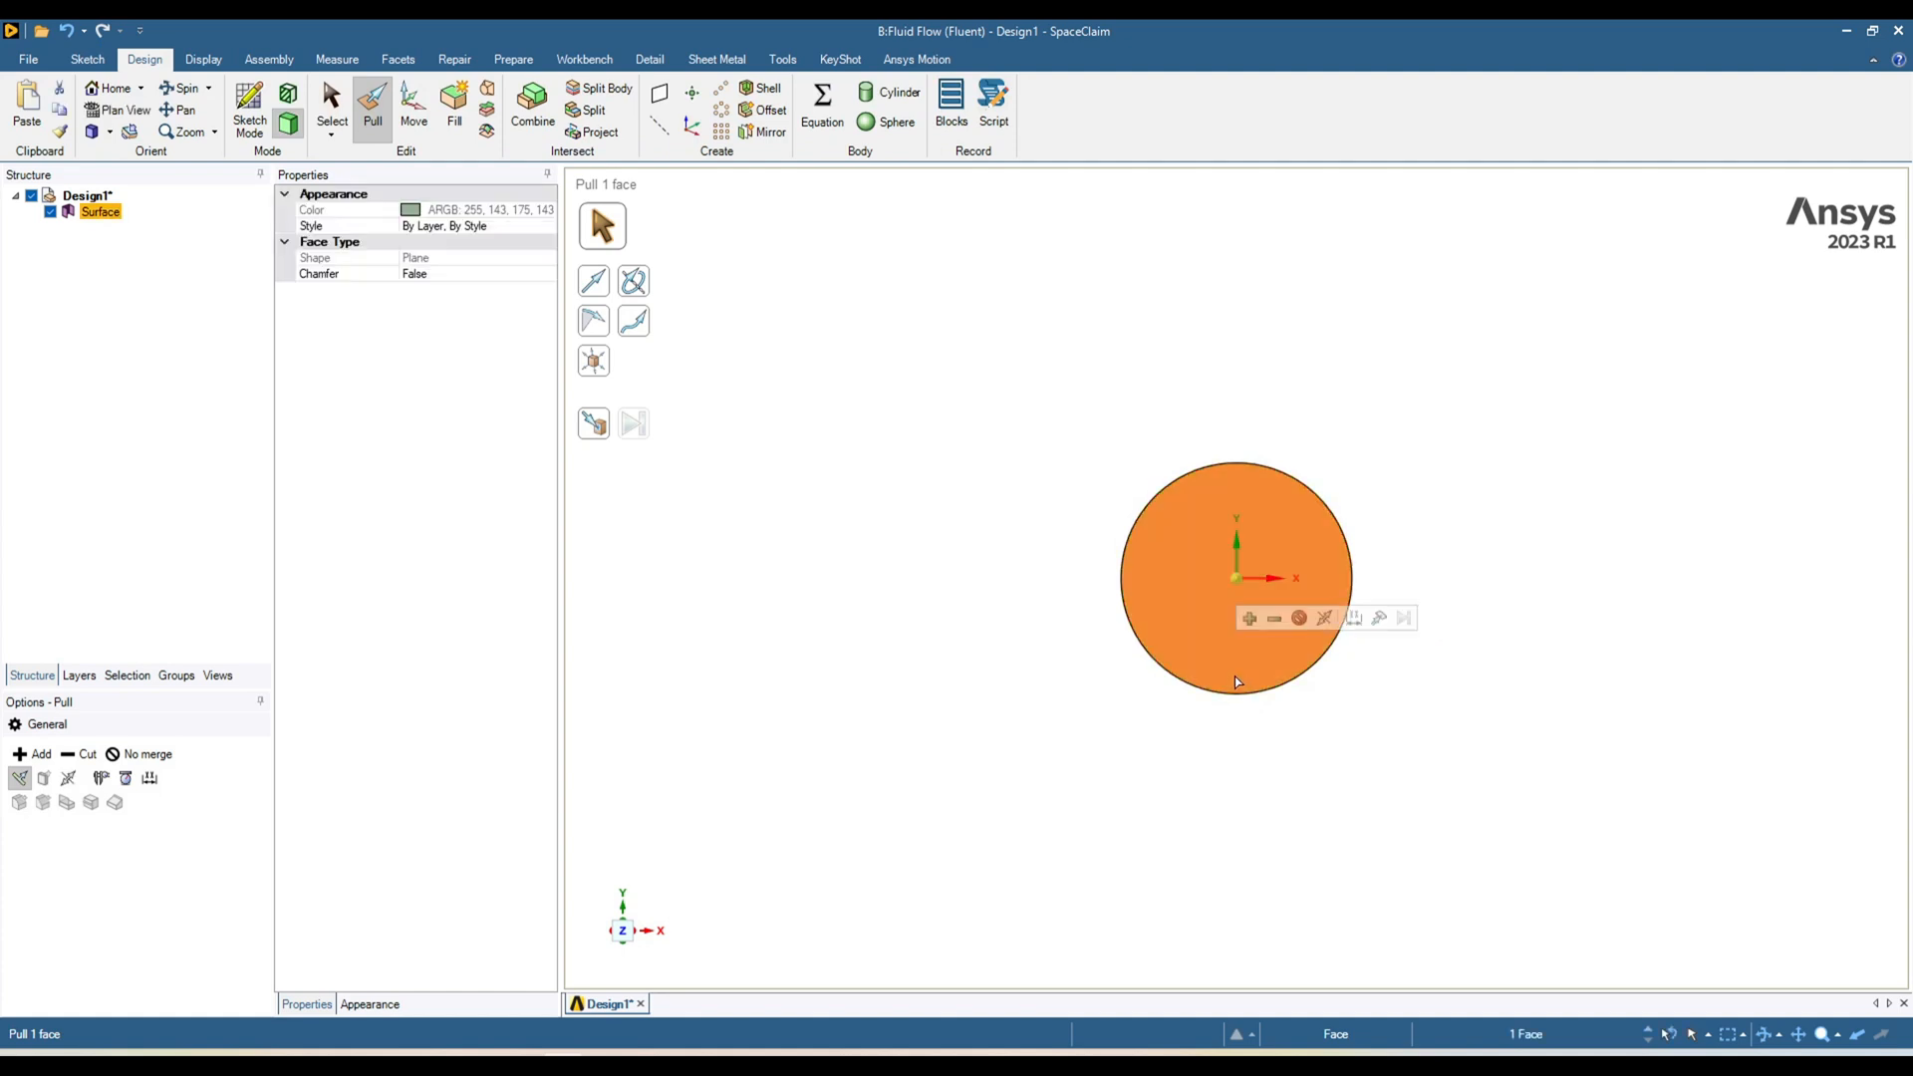
left_click(723, 93)
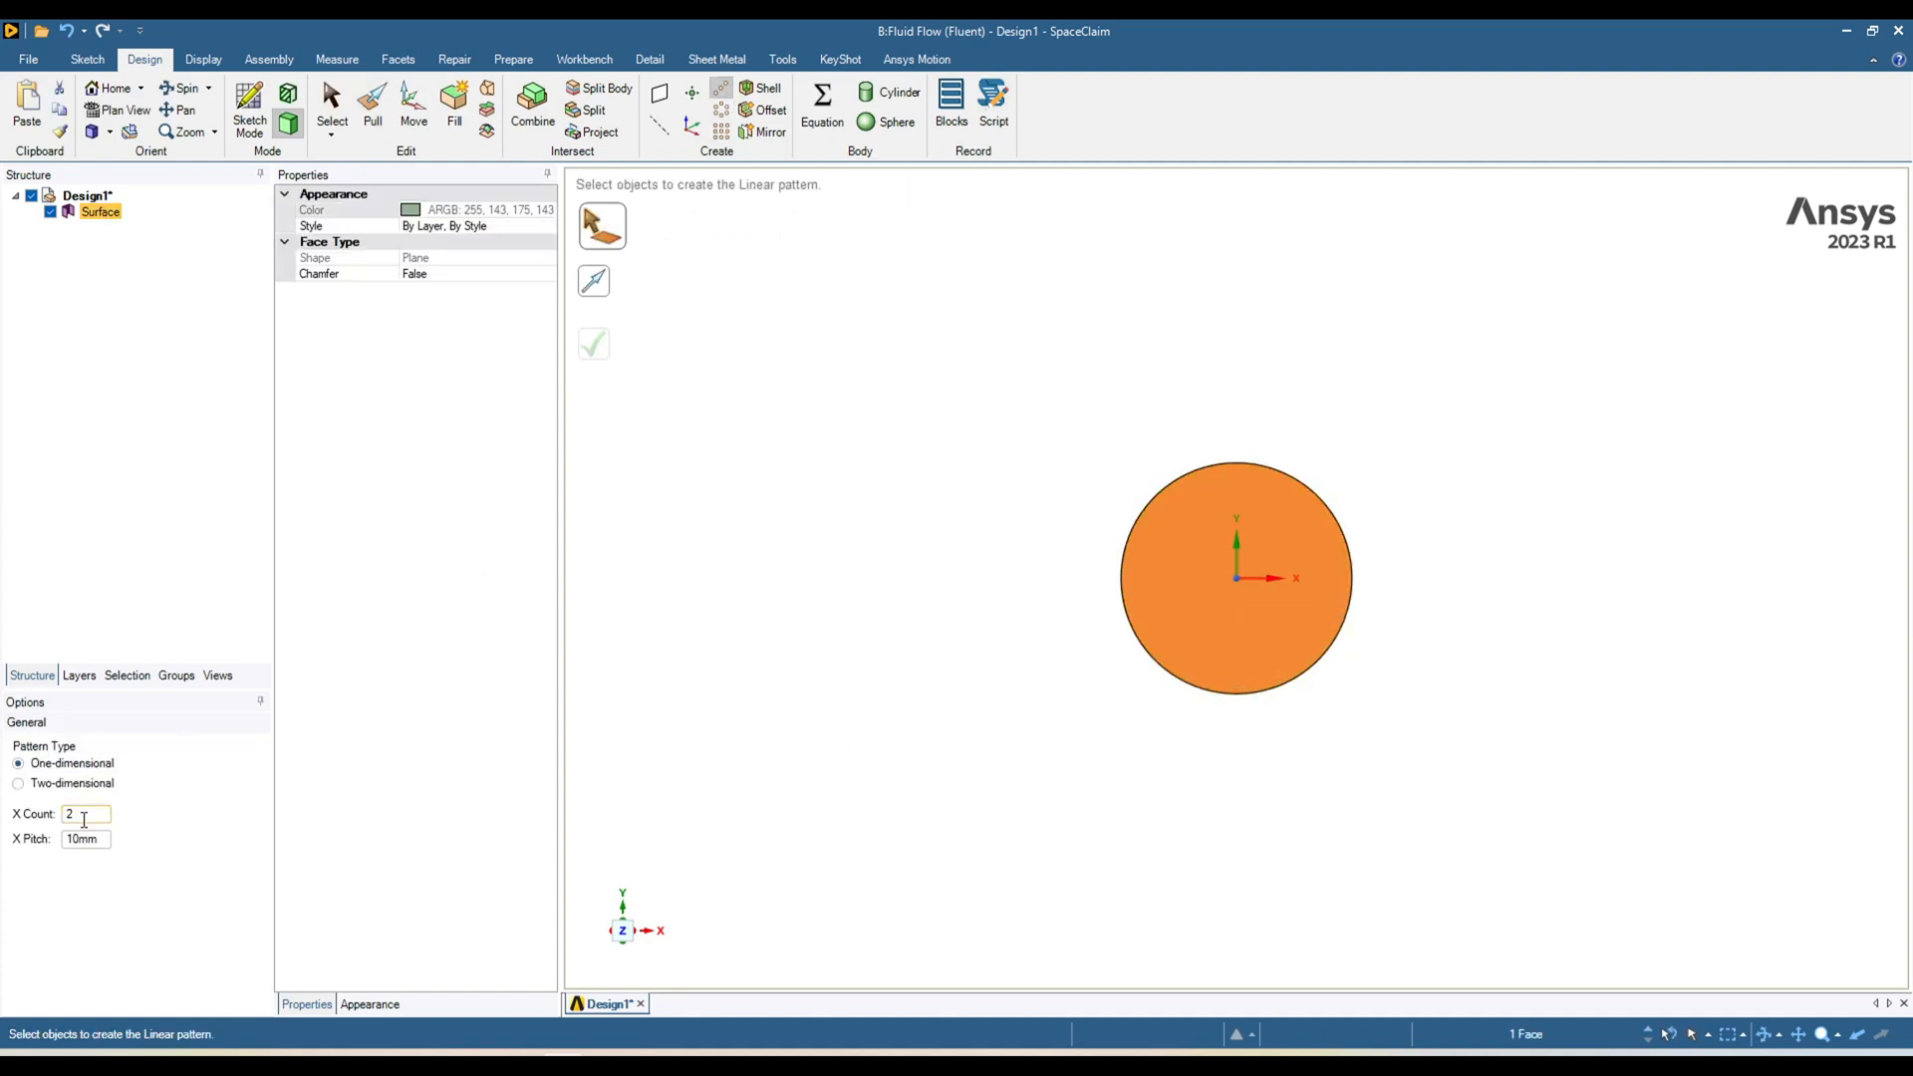
left_click_drag(83, 819, 42, 847)
type("3")
type("5")
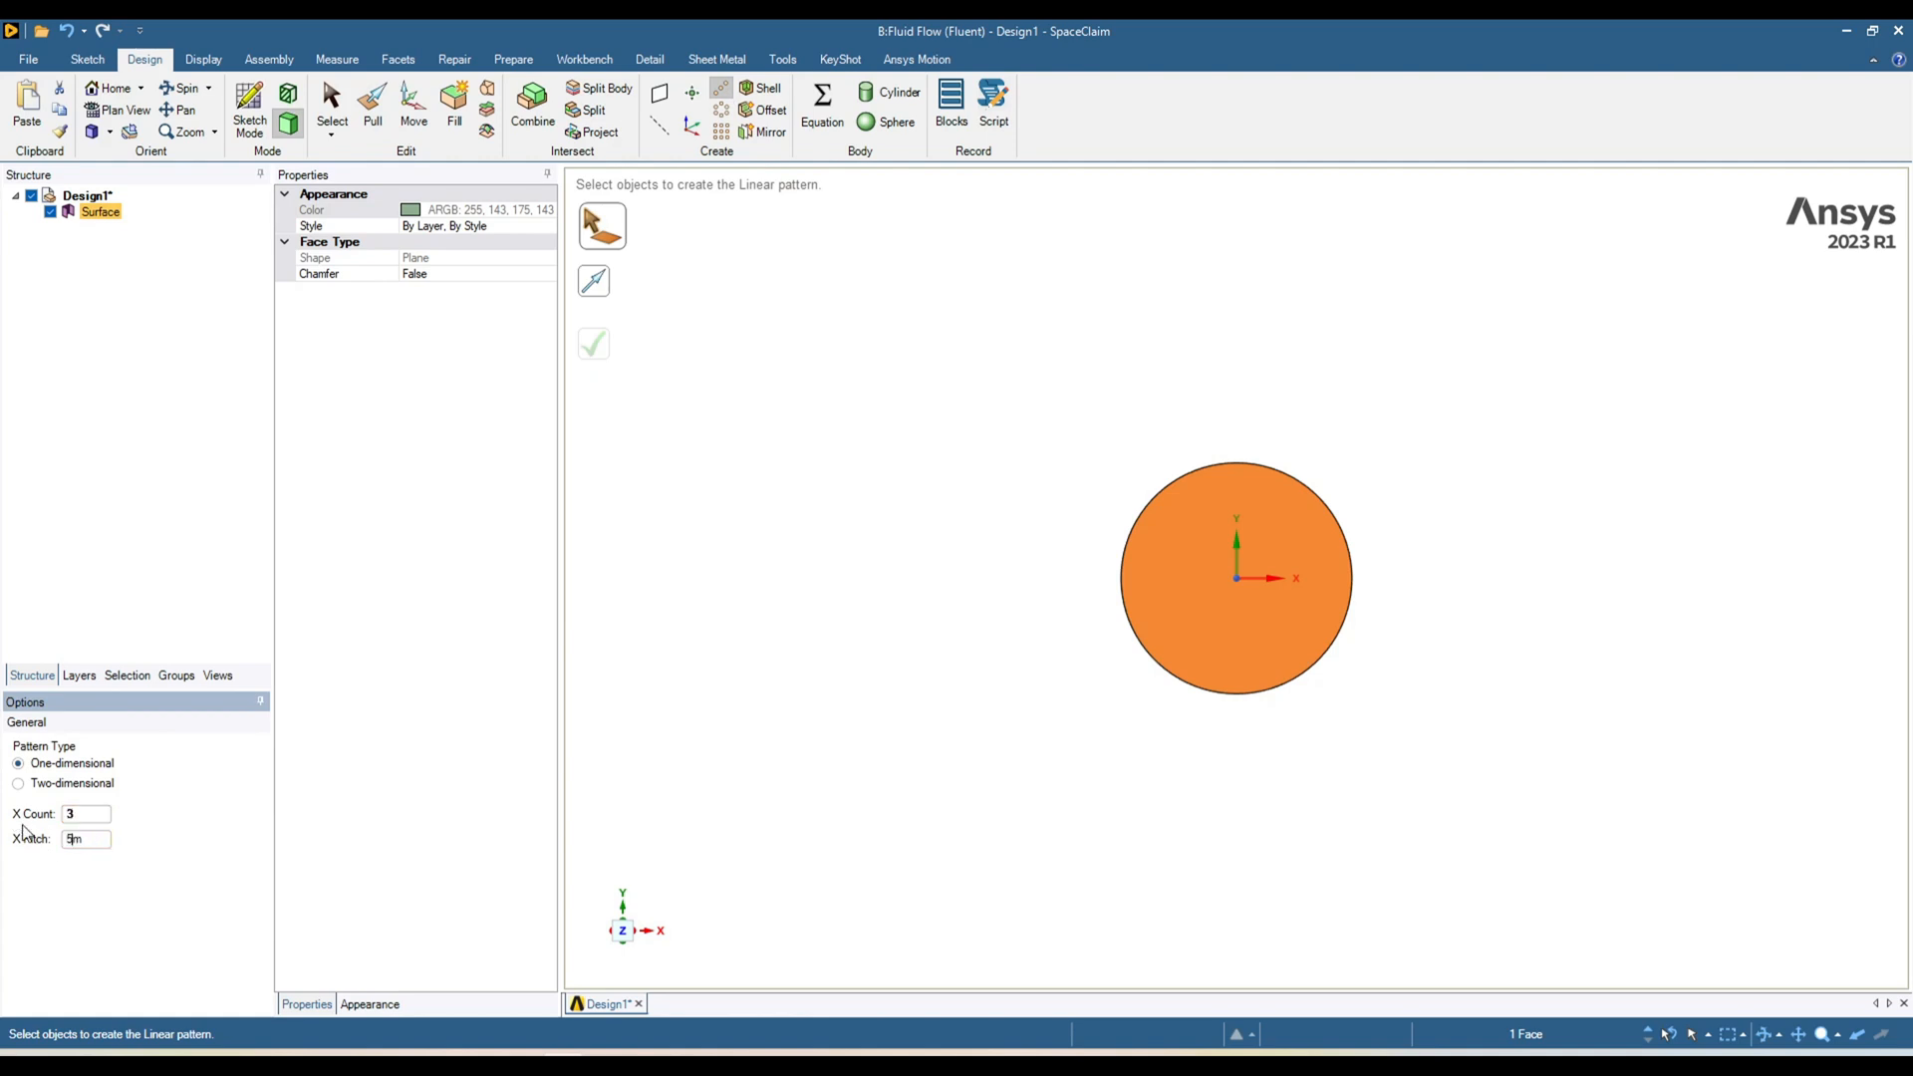
type("0m")
left_click(594, 282)
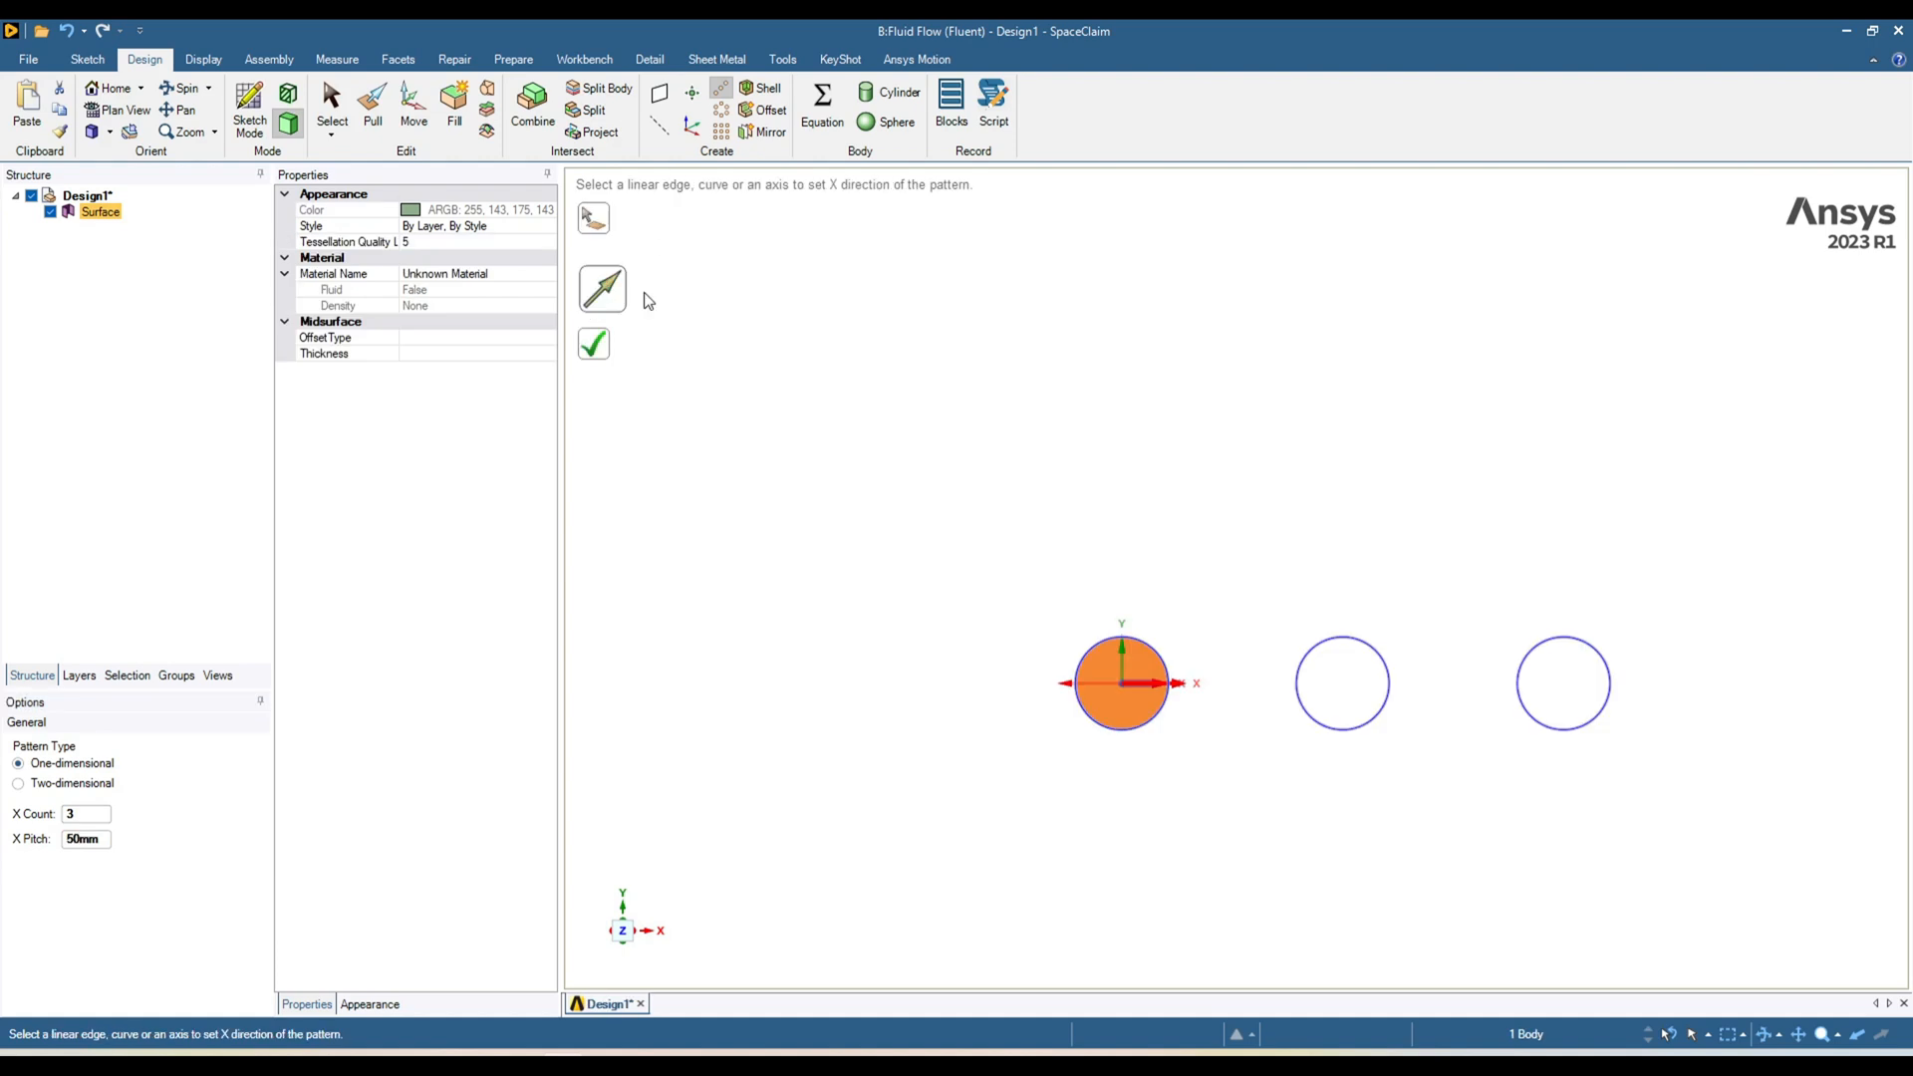
left_click(595, 359)
Pull the first patterned disc in both directions to form cylinders with a total length of 70 mm.
middle_click_drag(1014, 762, 1058, 749)
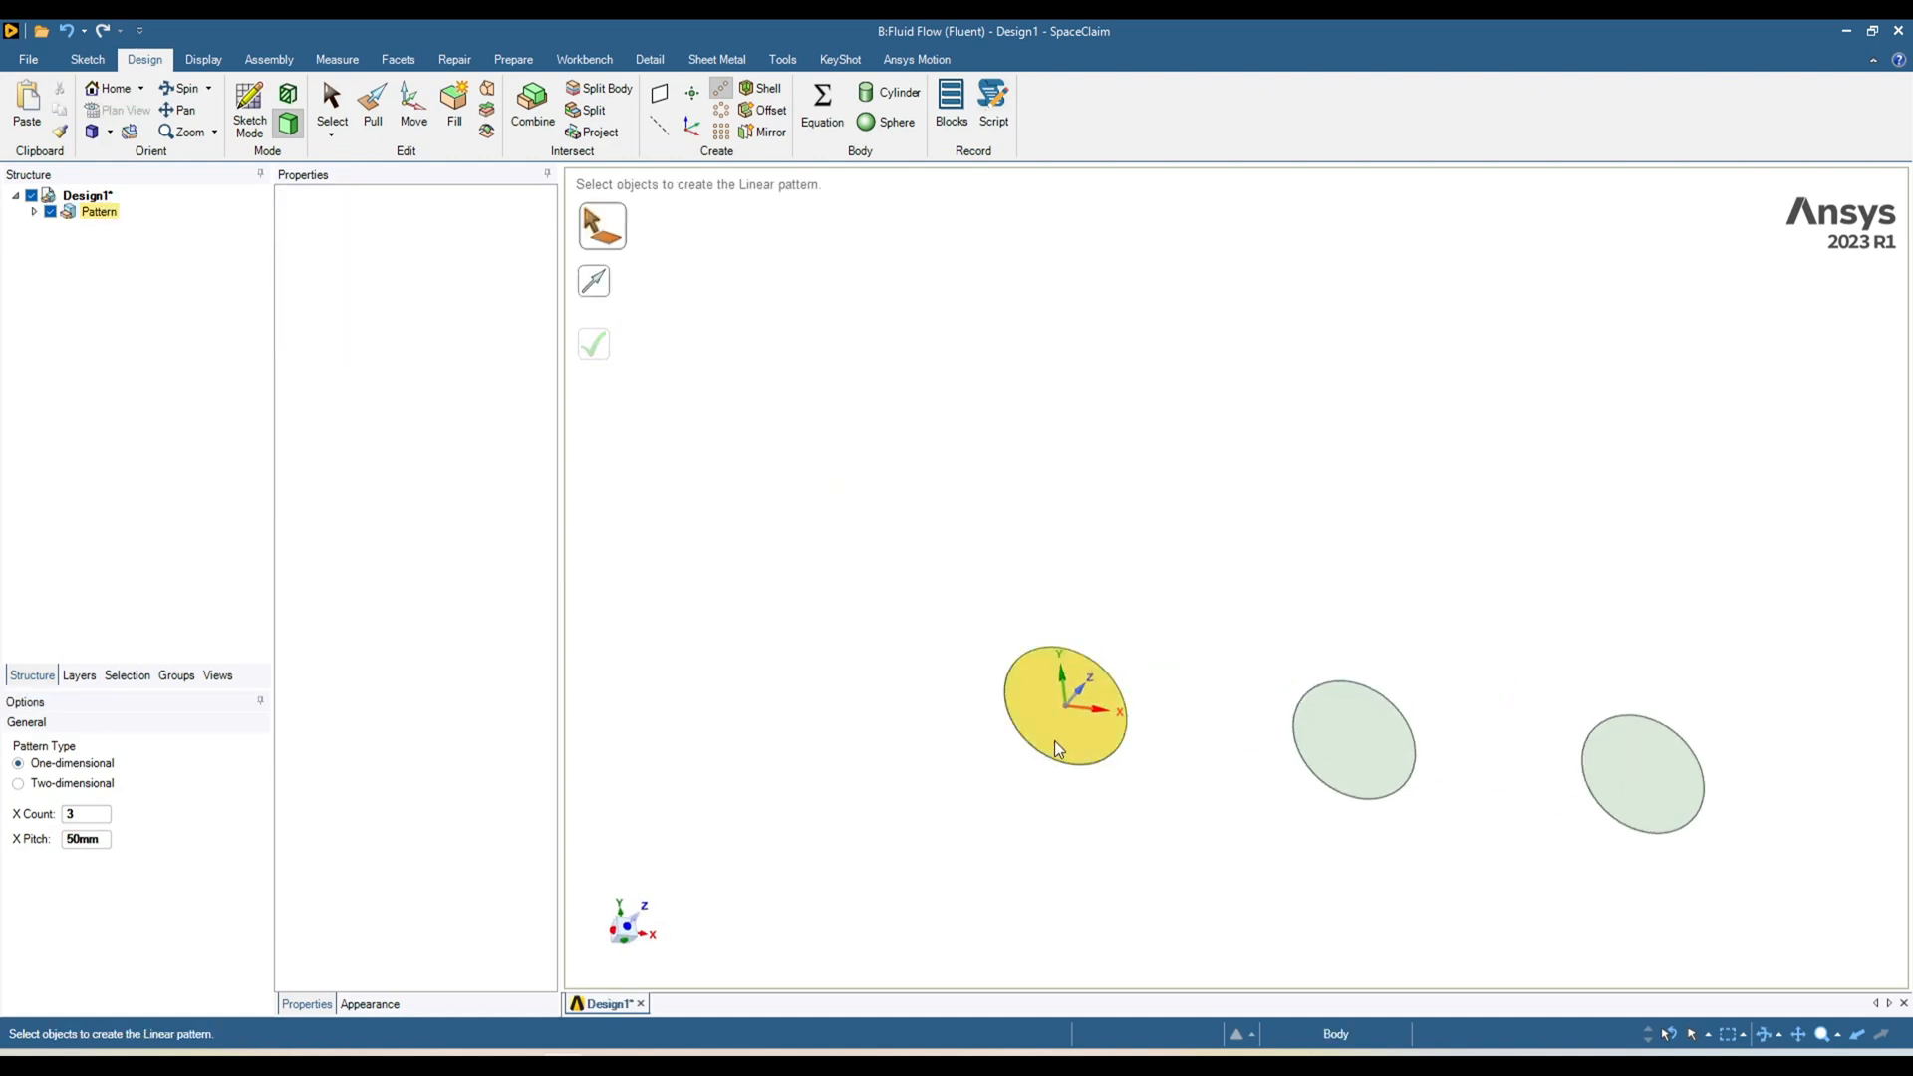
left_click(1058, 749)
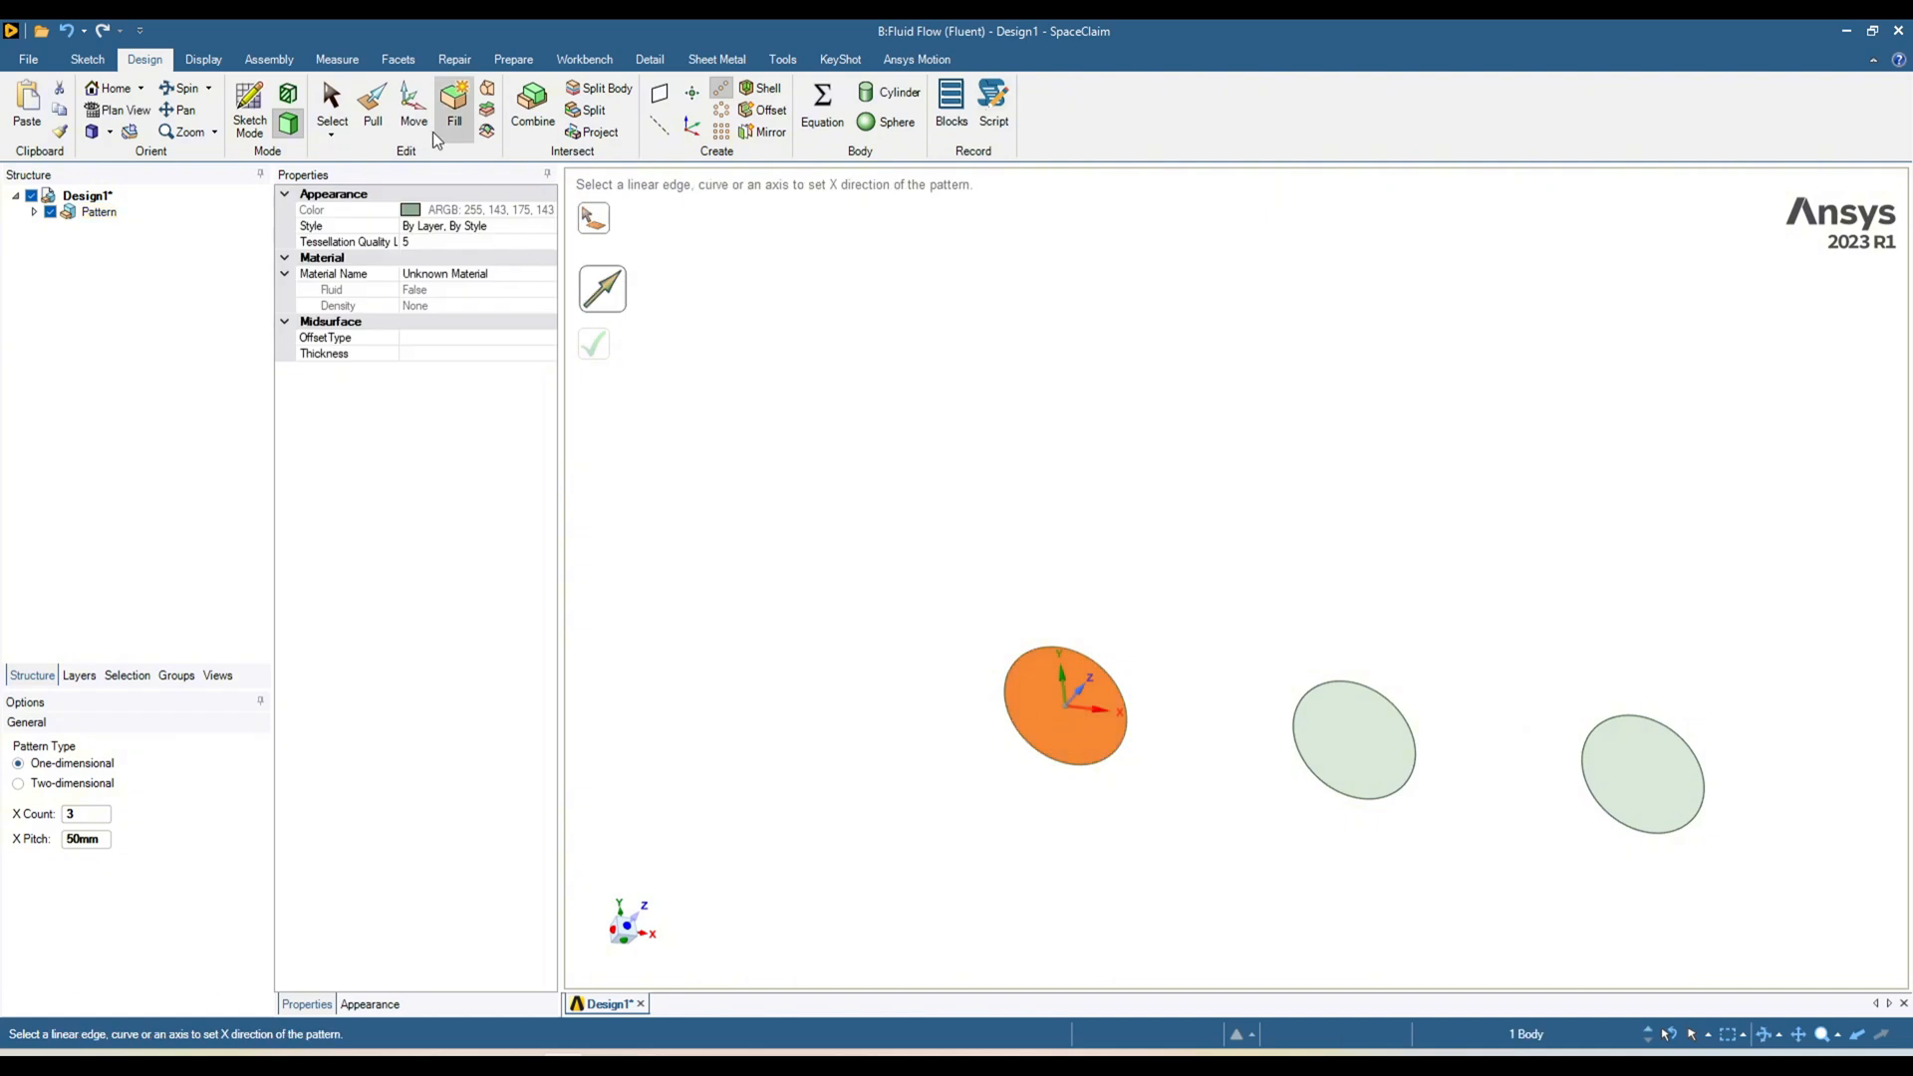
left_click(370, 107)
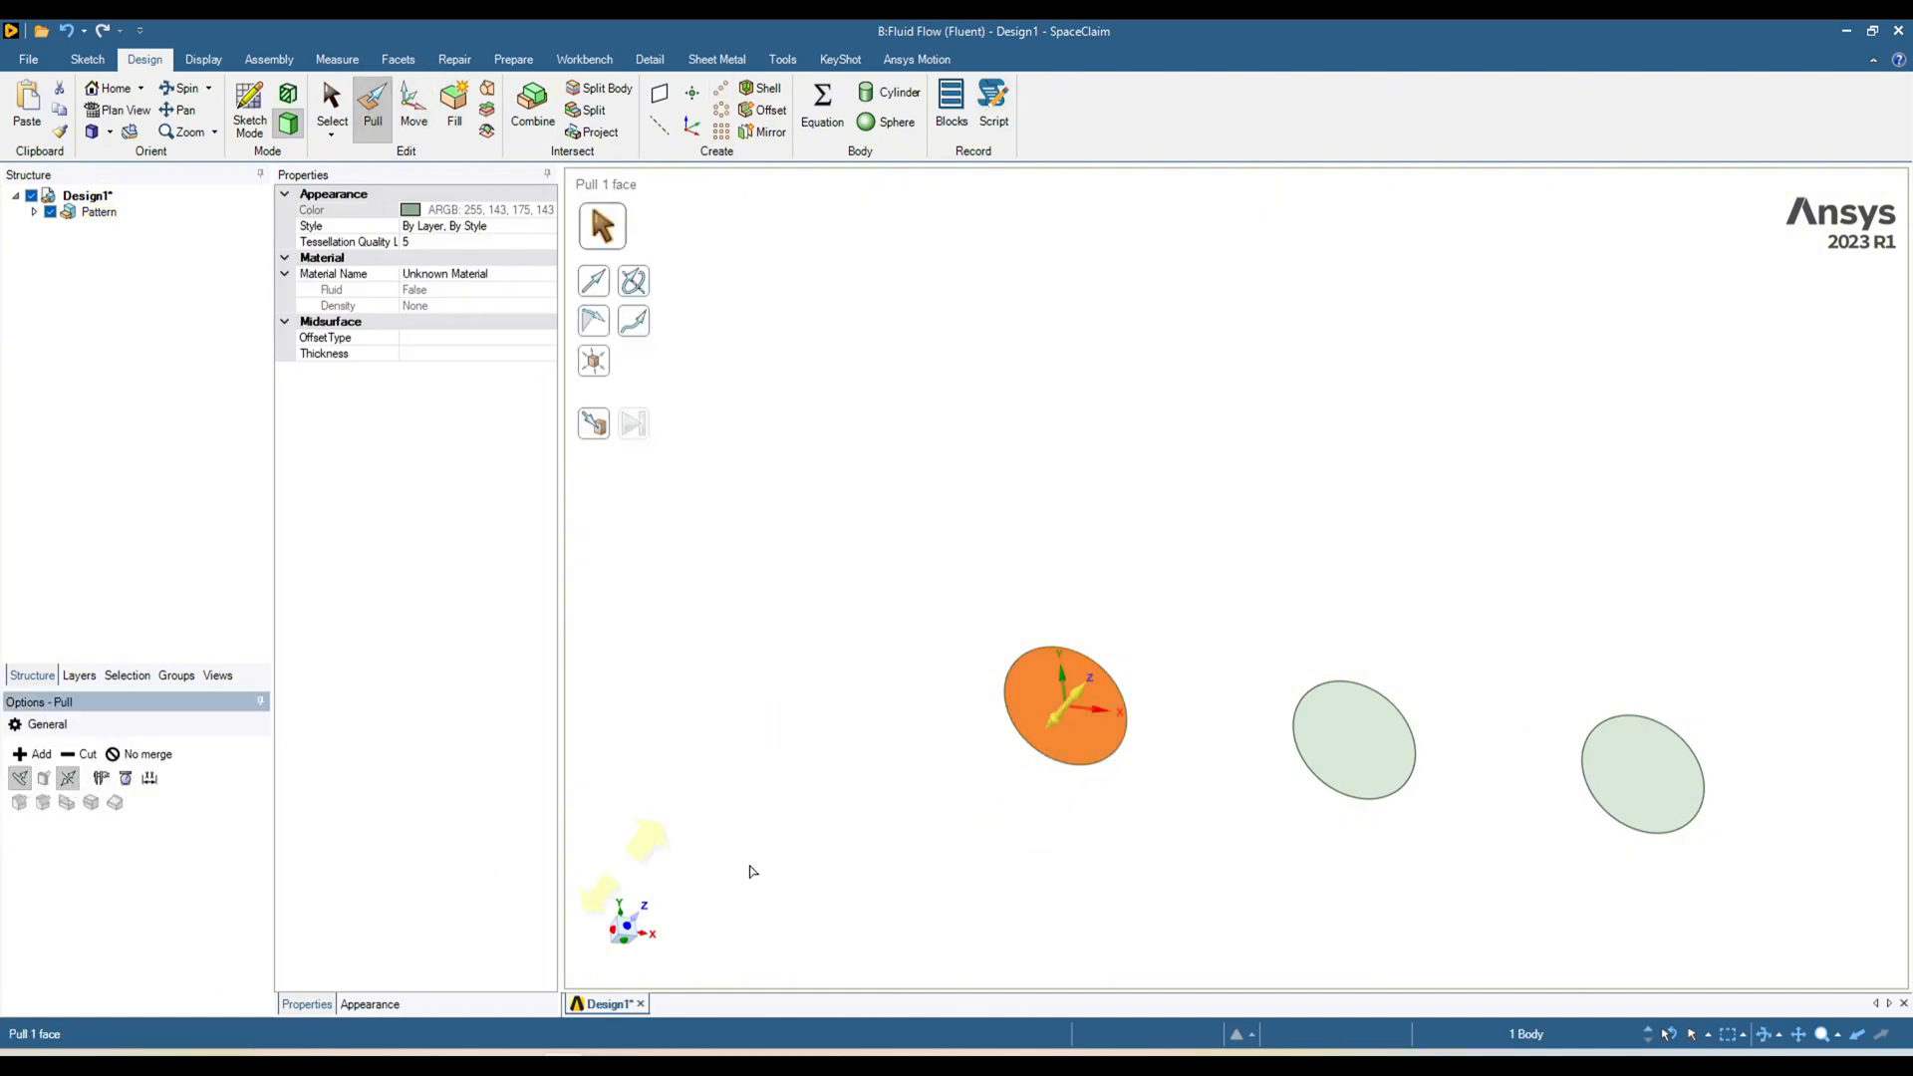
left_click_drag(1161, 654, 1230, 629)
type("70")
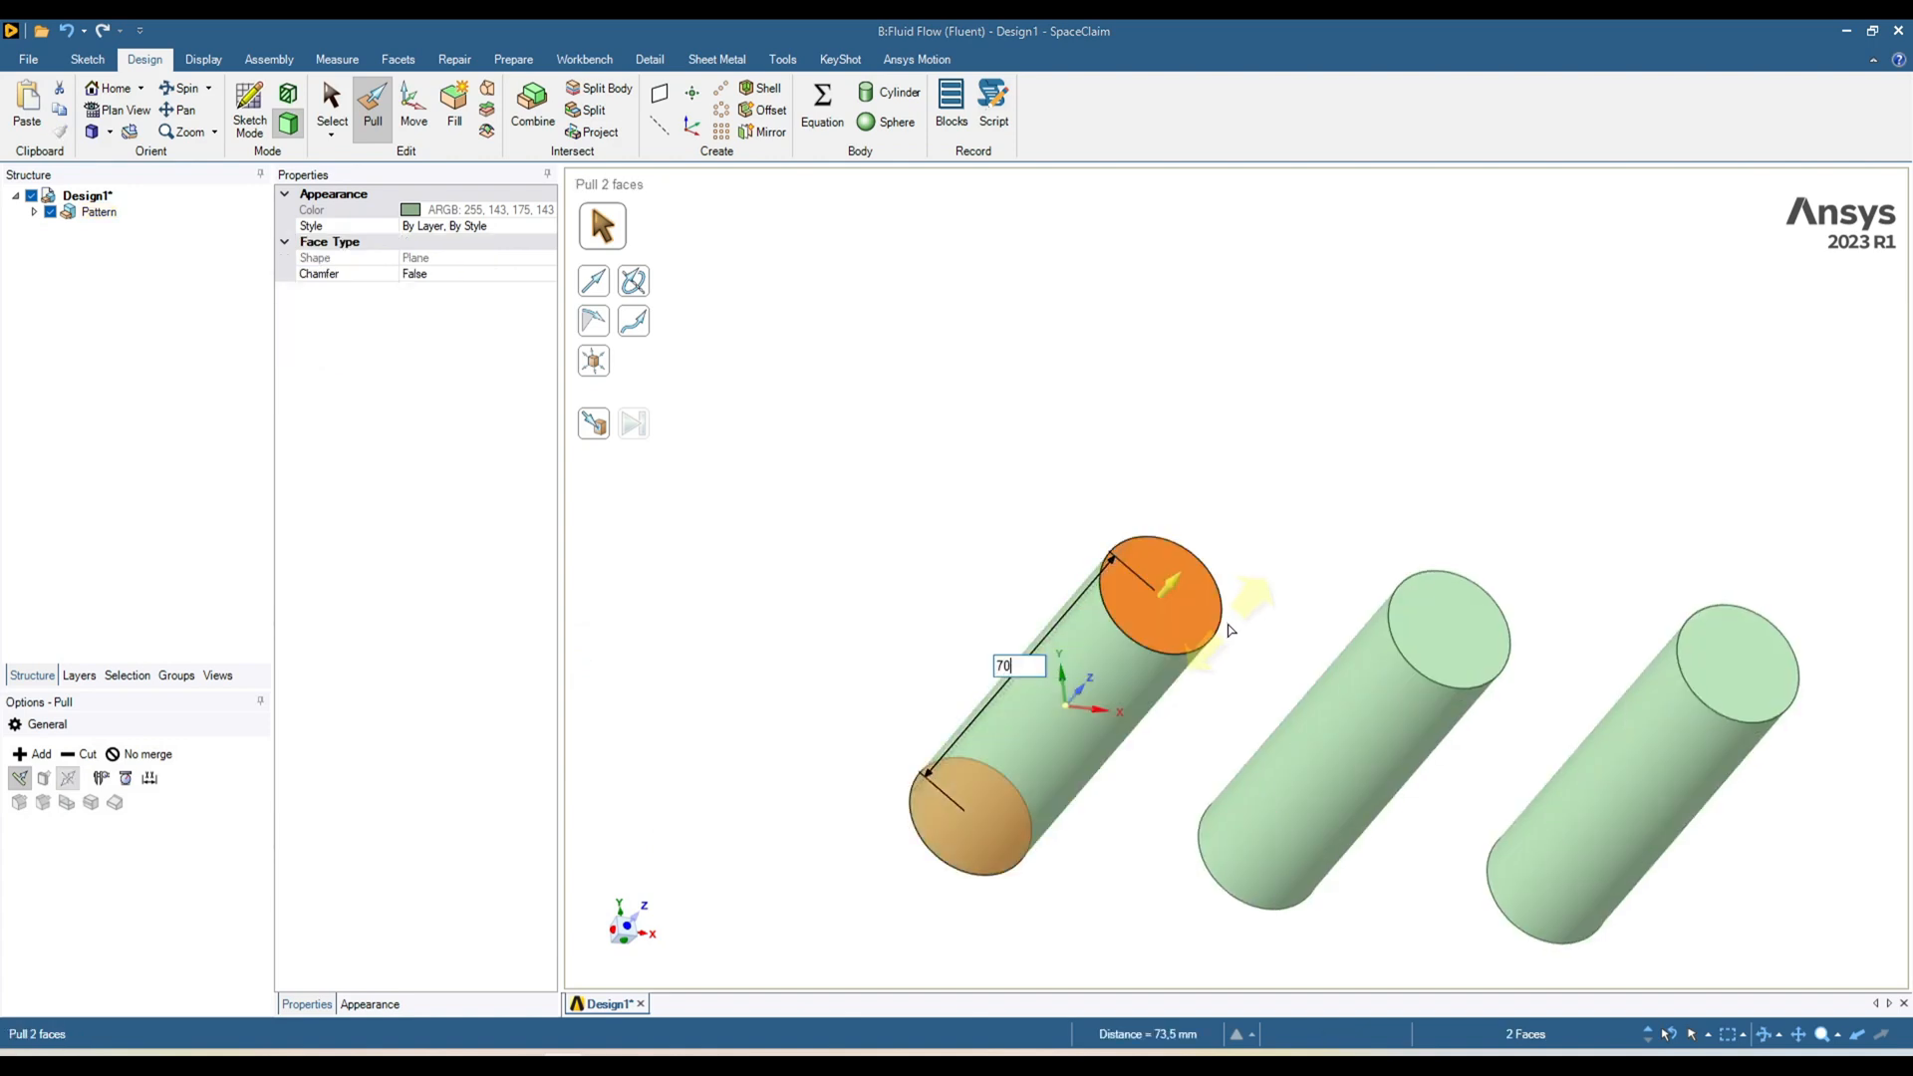
key("Return")
left_click(1370, 419)
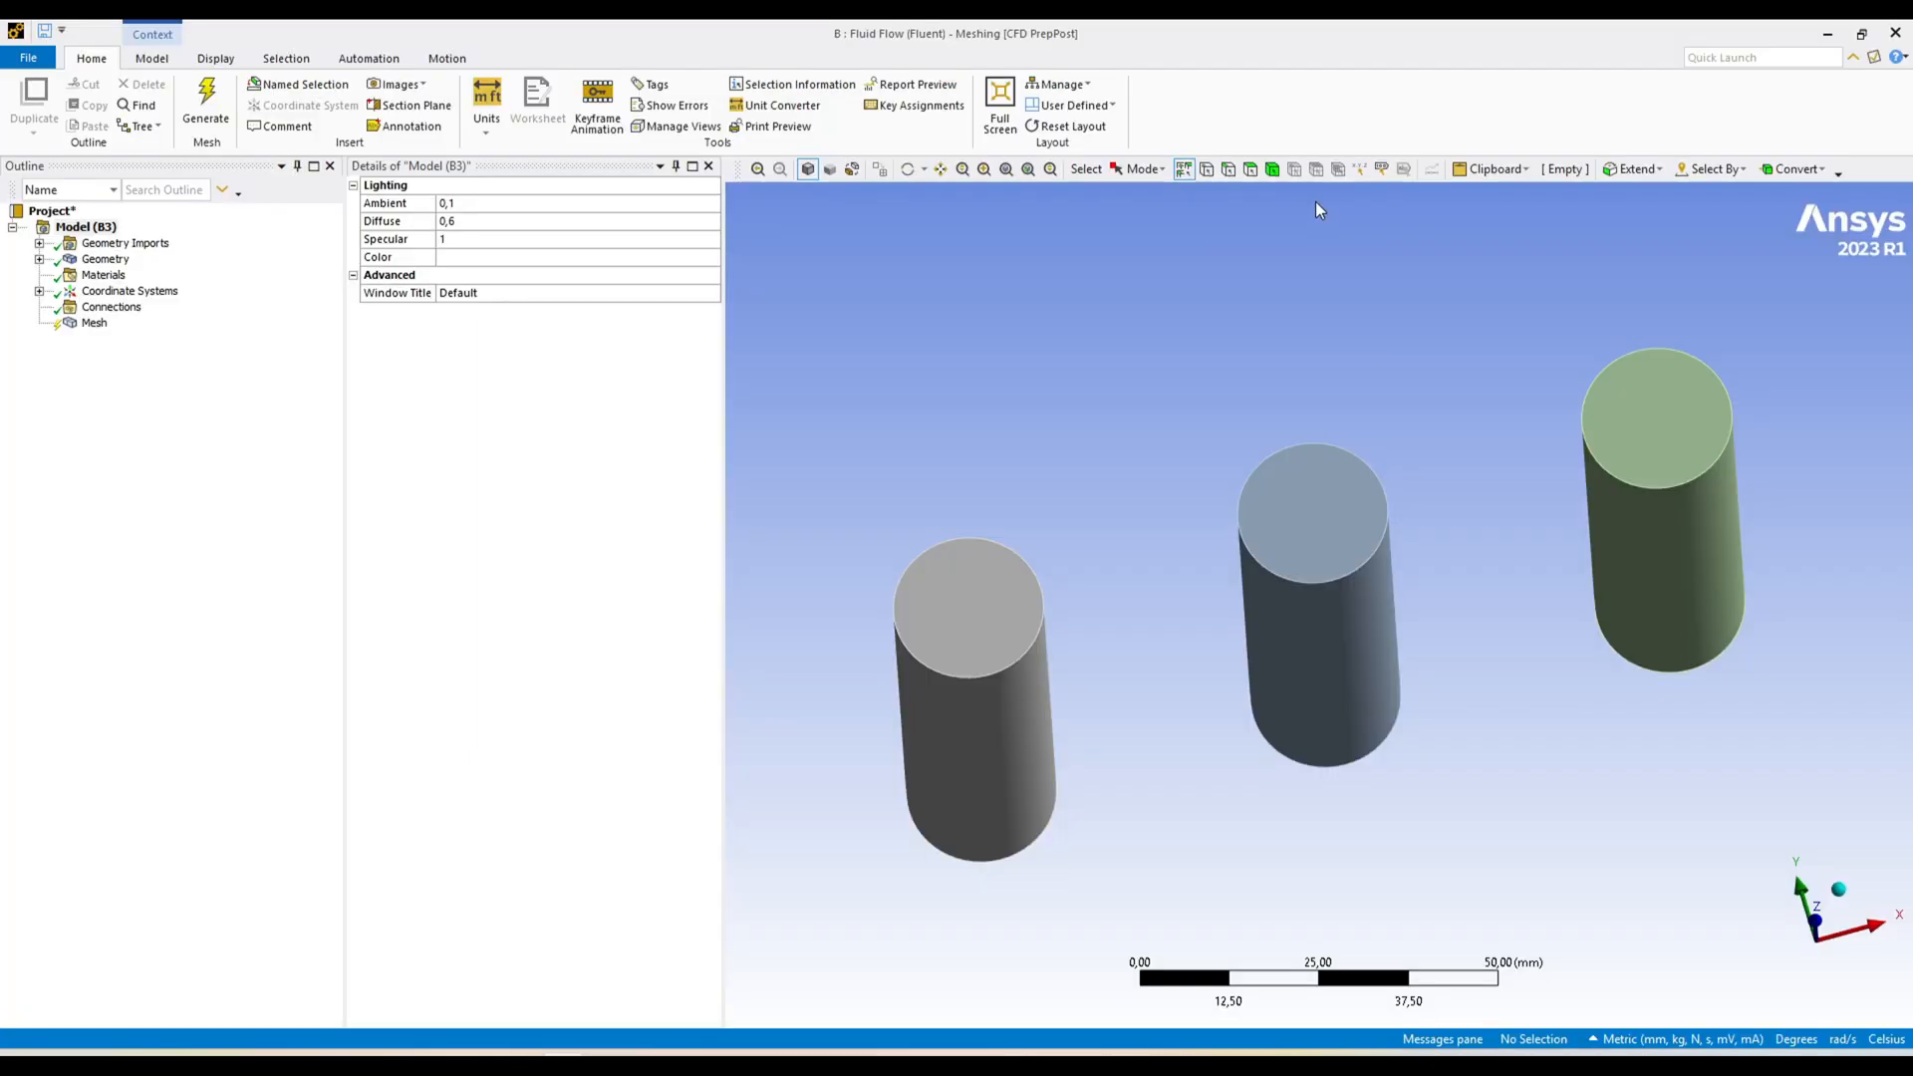
In Ansys Meshing, create a named selection cell1 from the first cylinder's body, nearest the origin.
left_click(1271, 170)
left_click(952, 727)
type("ncell1")
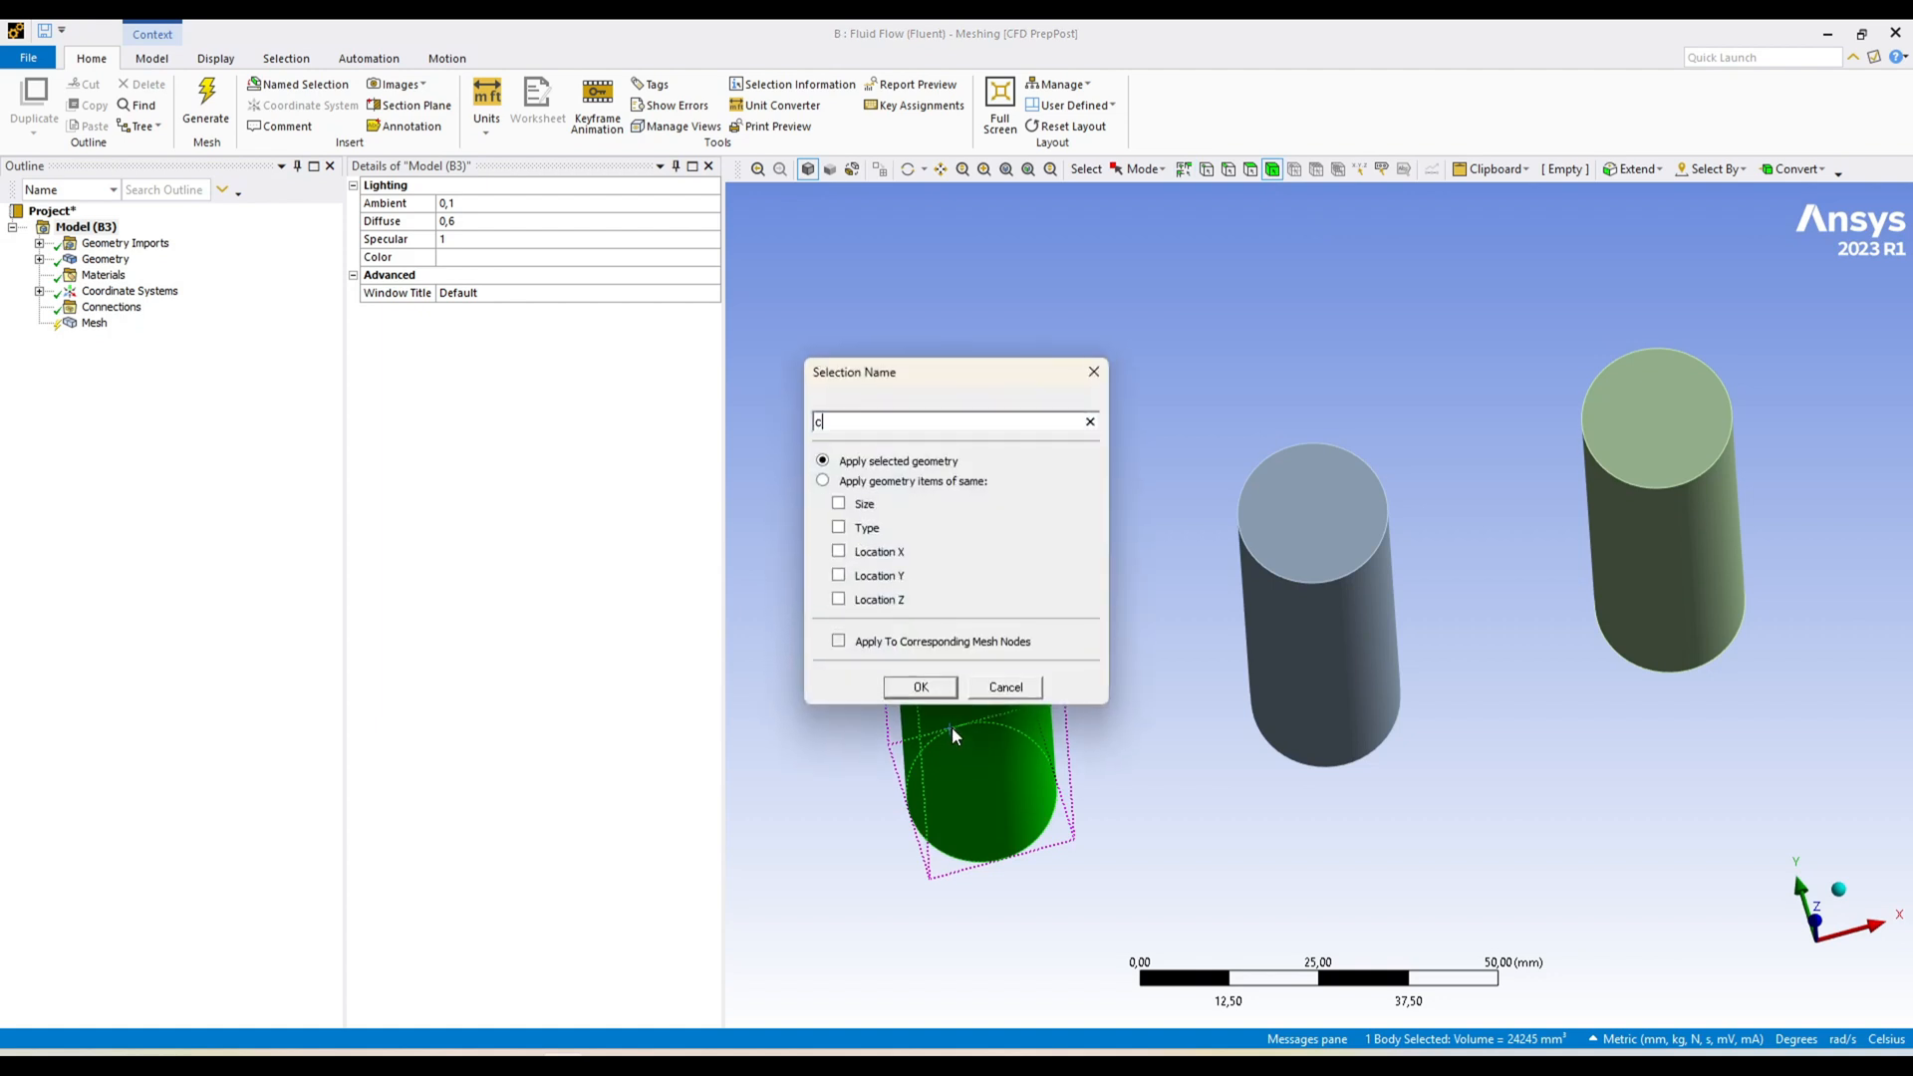
key("Return")
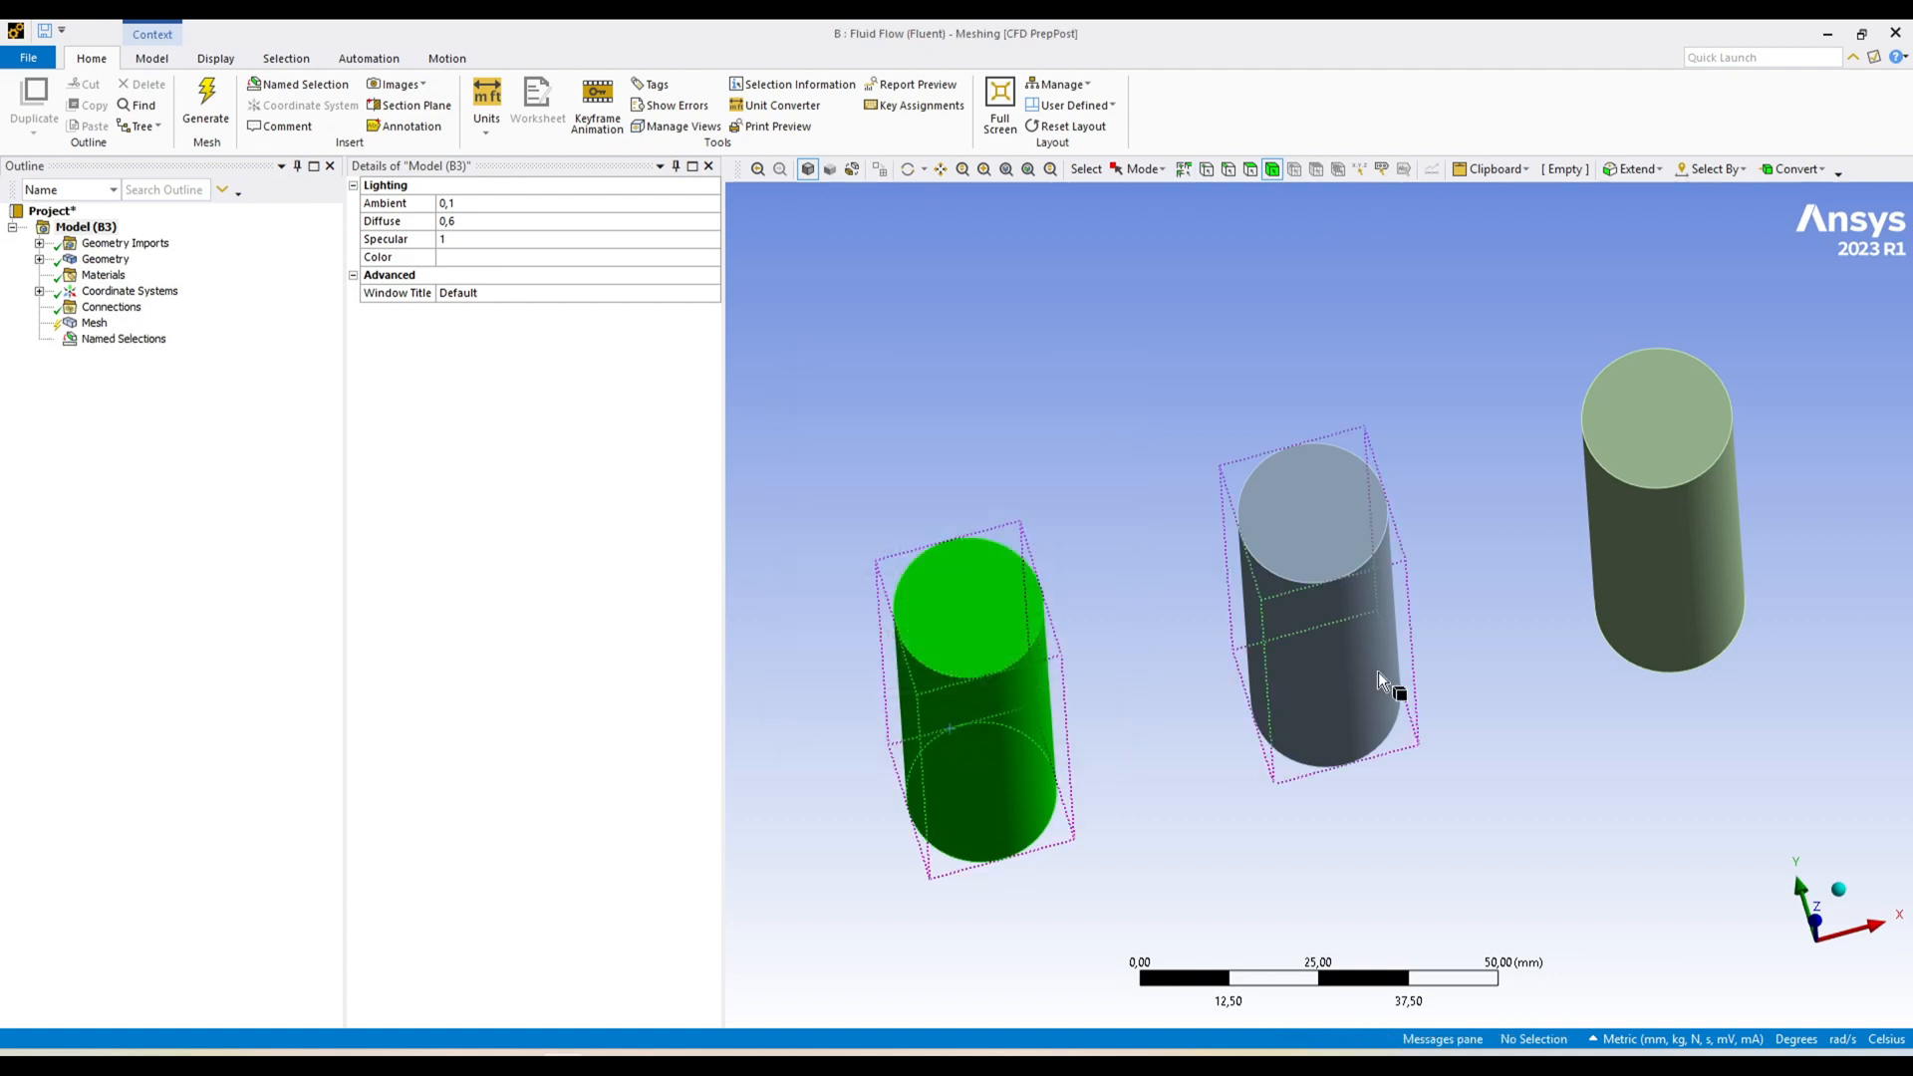
Create a named selection cell2 from the middle cylinder's body.
left_click(1382, 675)
type("ncell2")
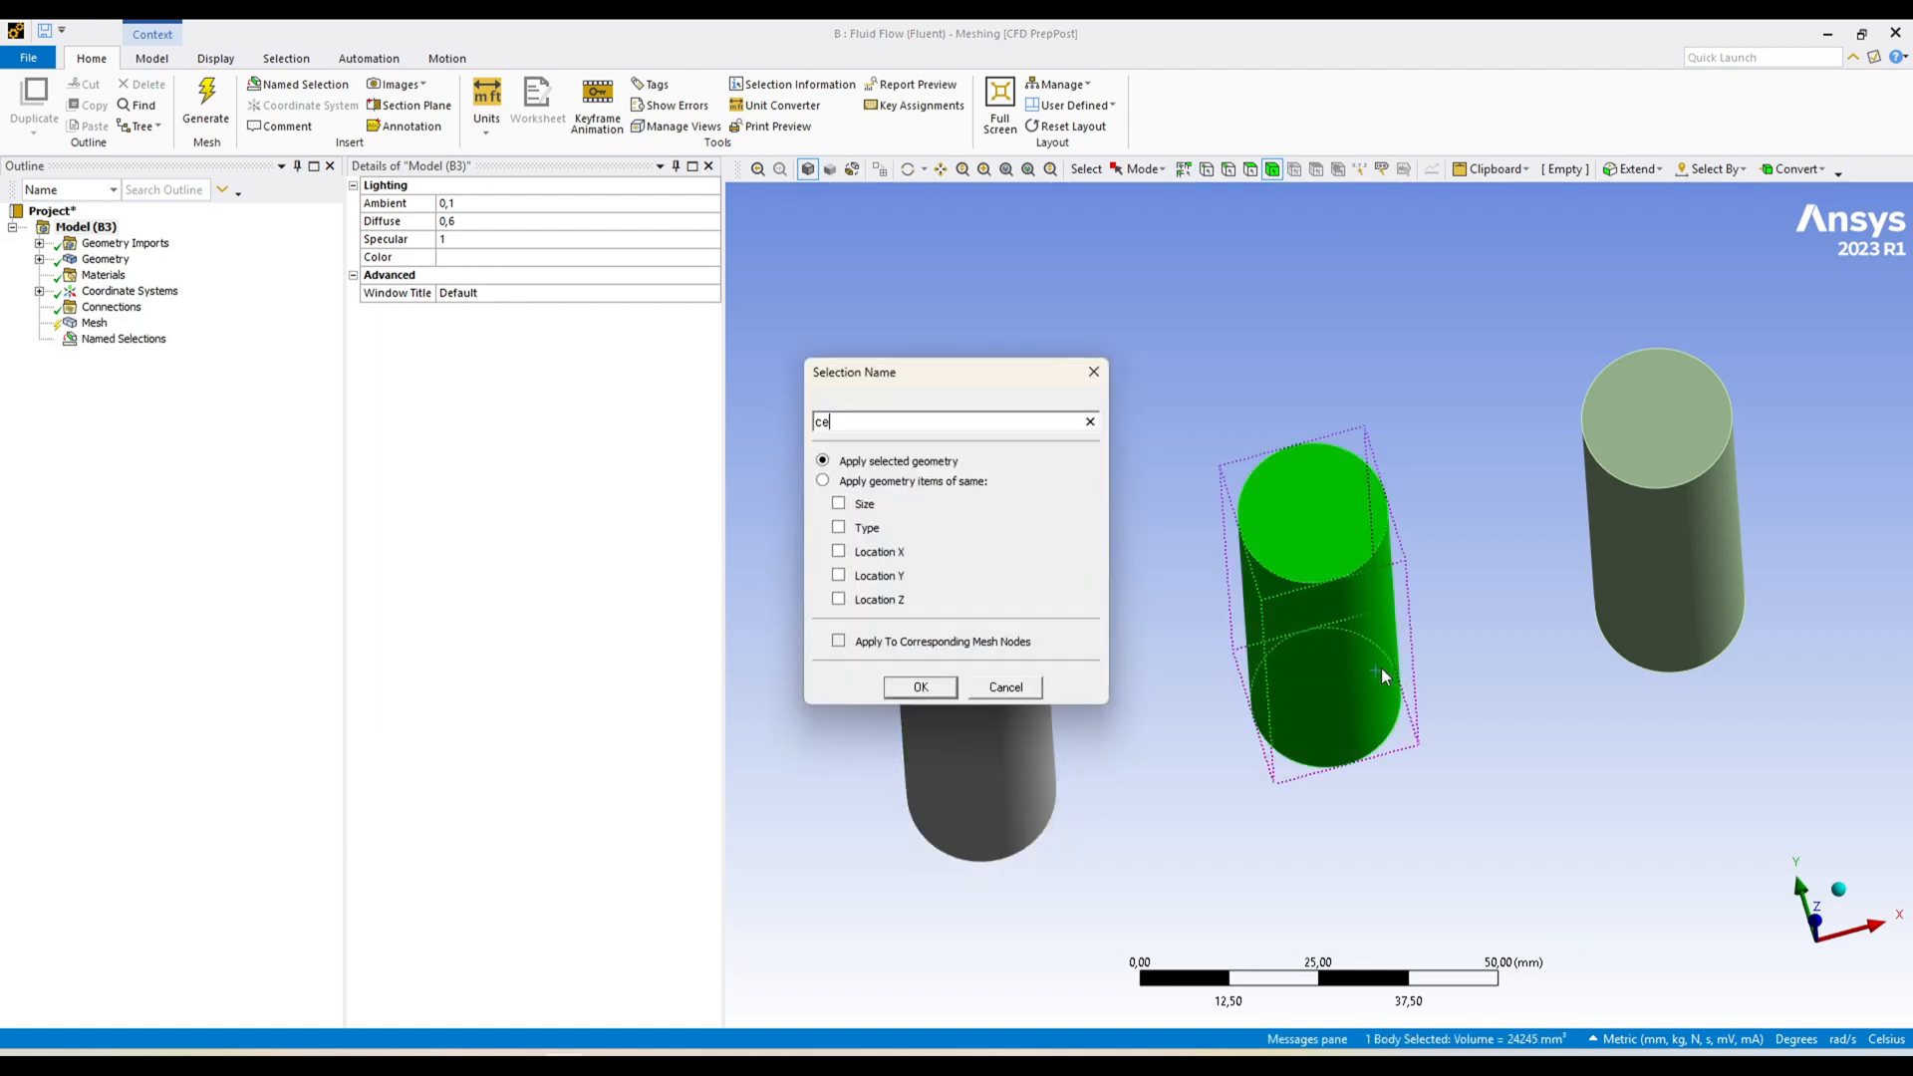
left_click(922, 688)
Create a named selection from the third cylinder's body, entering the name cell2.
left_click(1686, 564)
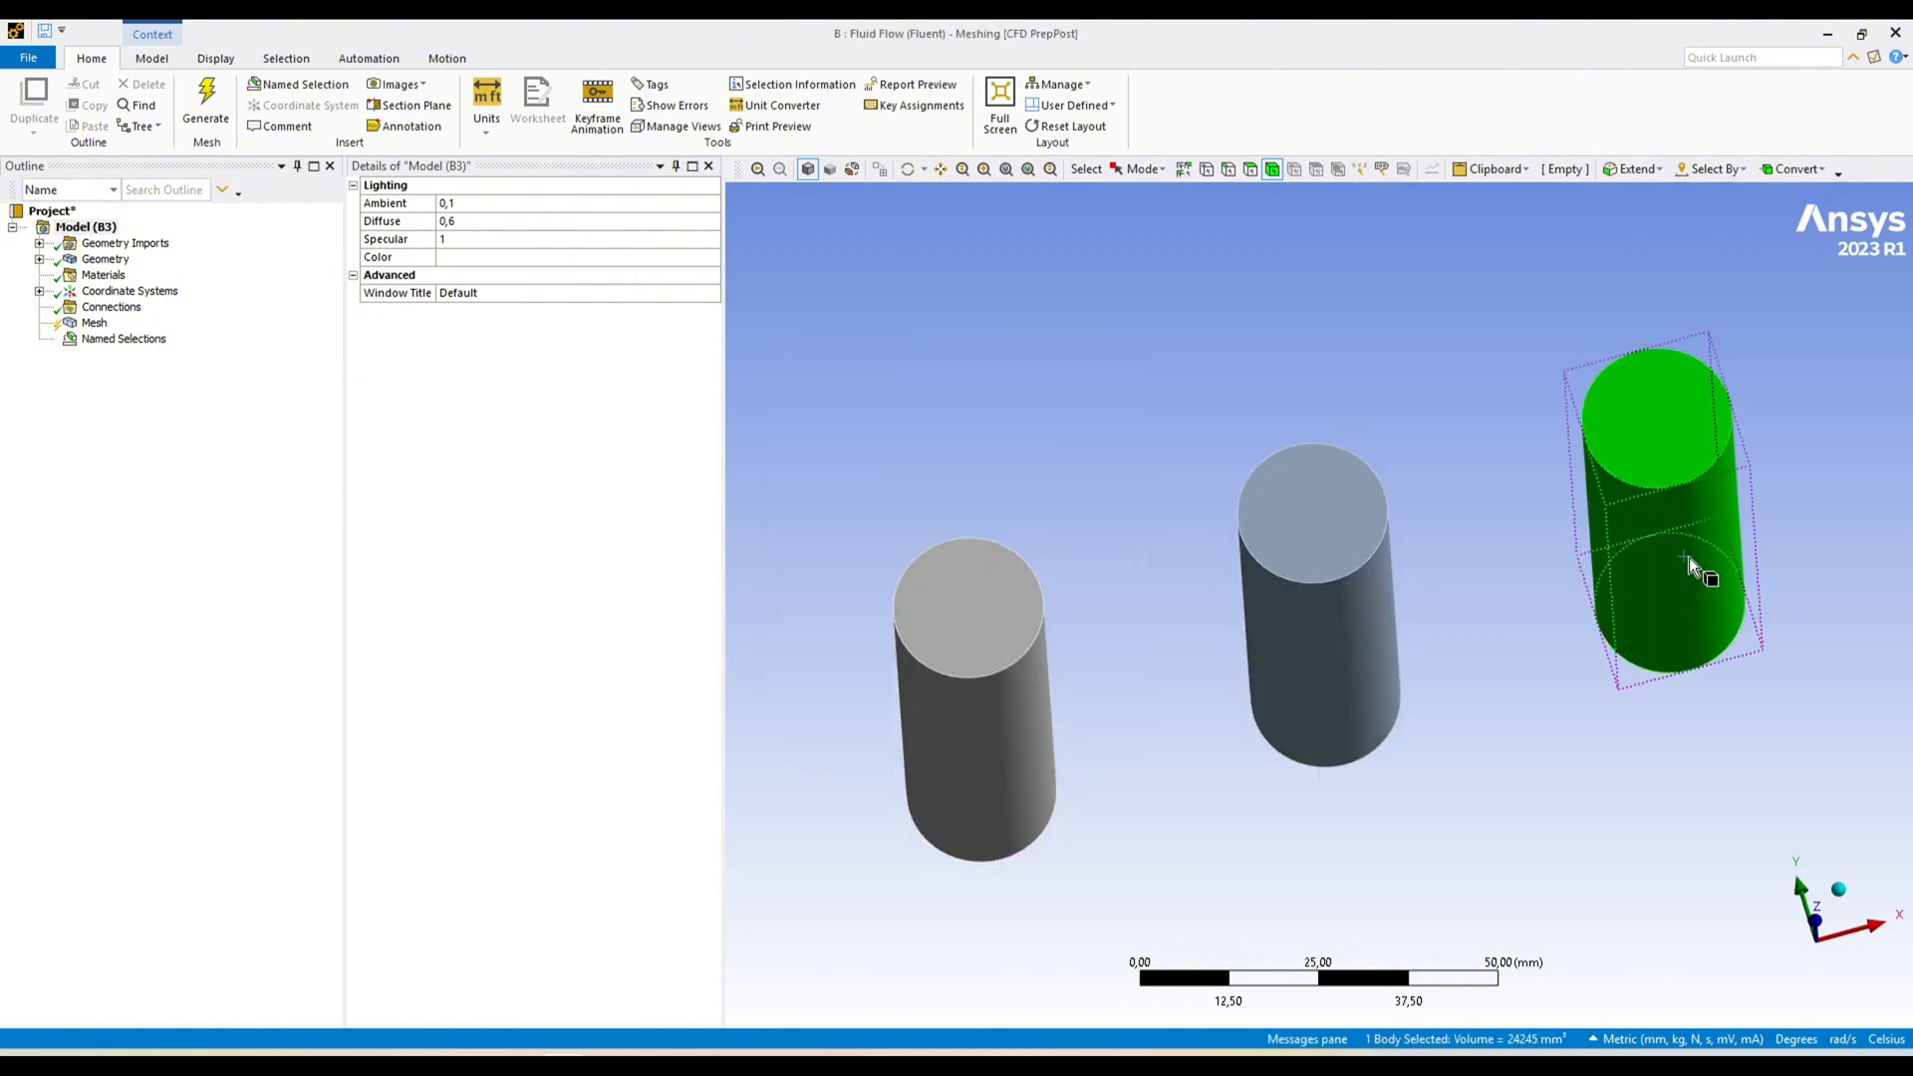
type("ncell2")
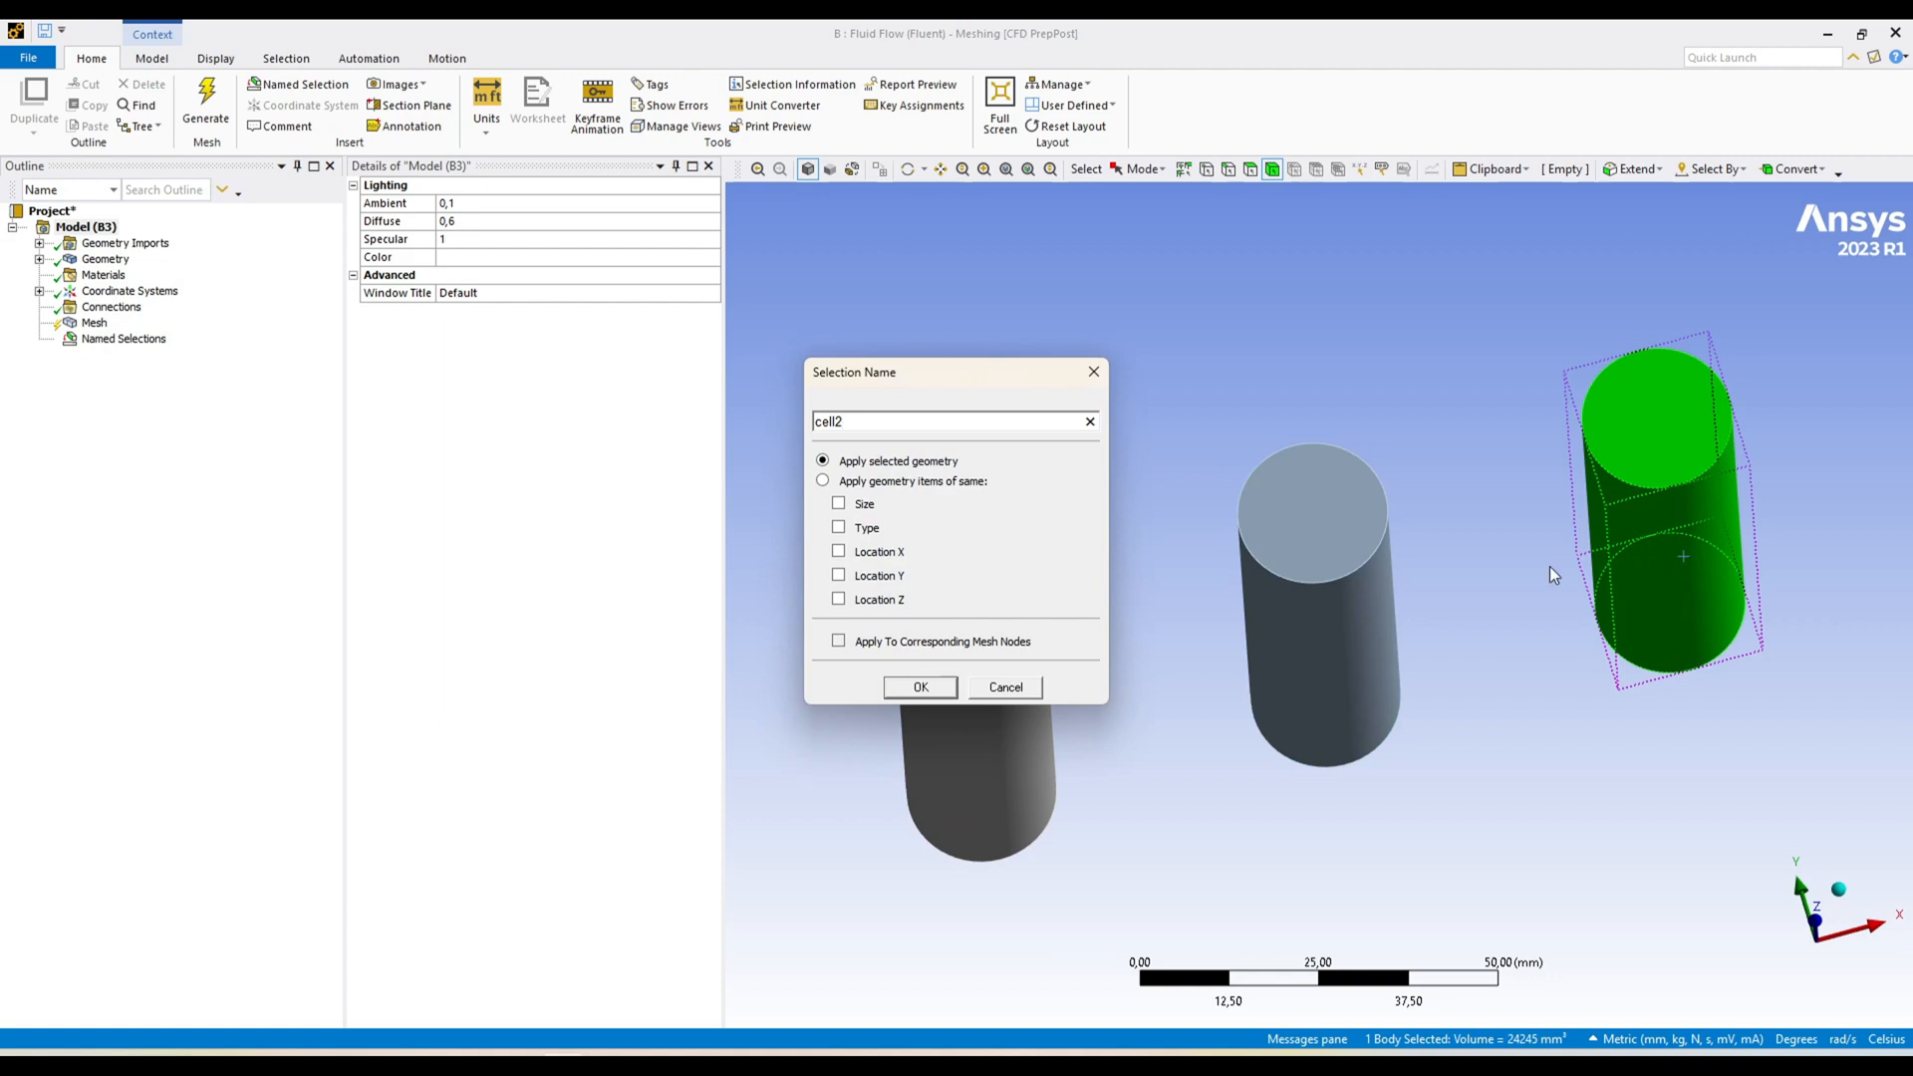
left_click(899, 689)
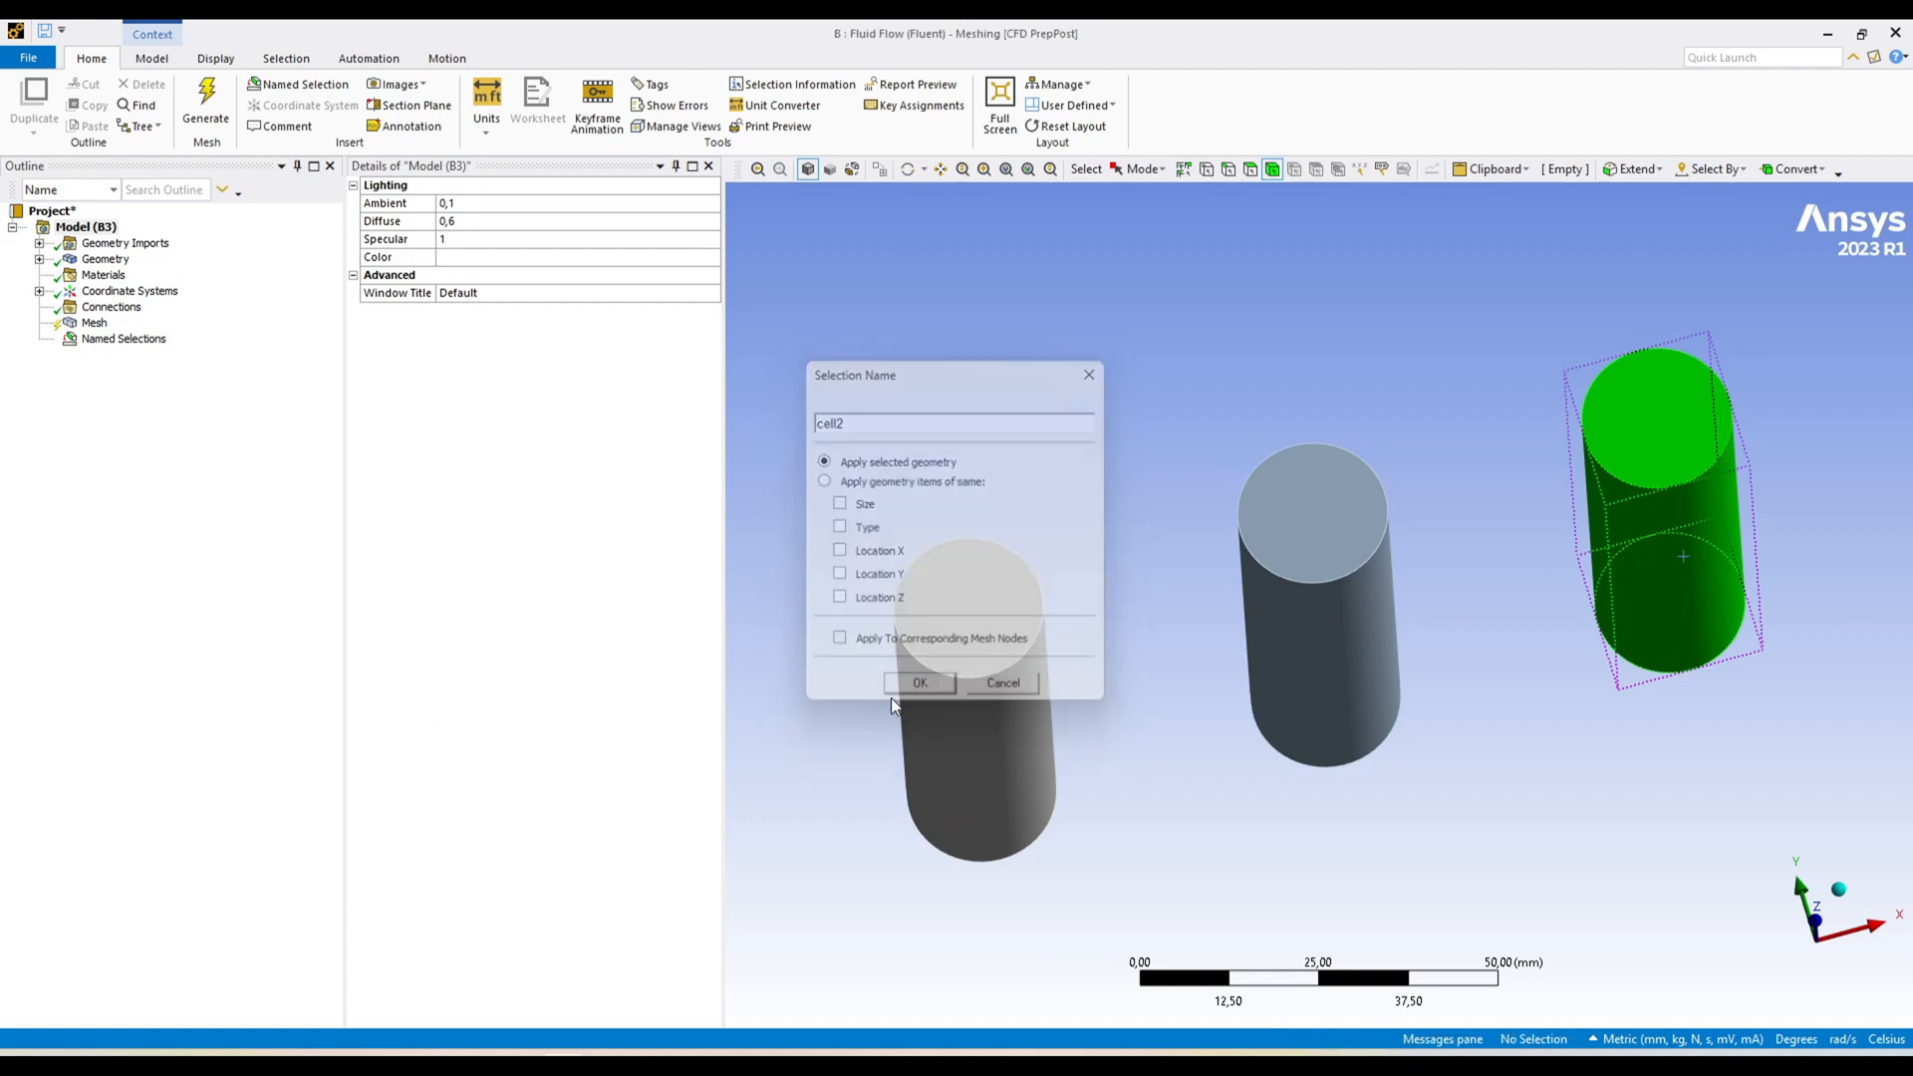
Create a named selection wall1 from the curved side face of the first cylinder.
left_click(1251, 169)
left_click(1002, 771)
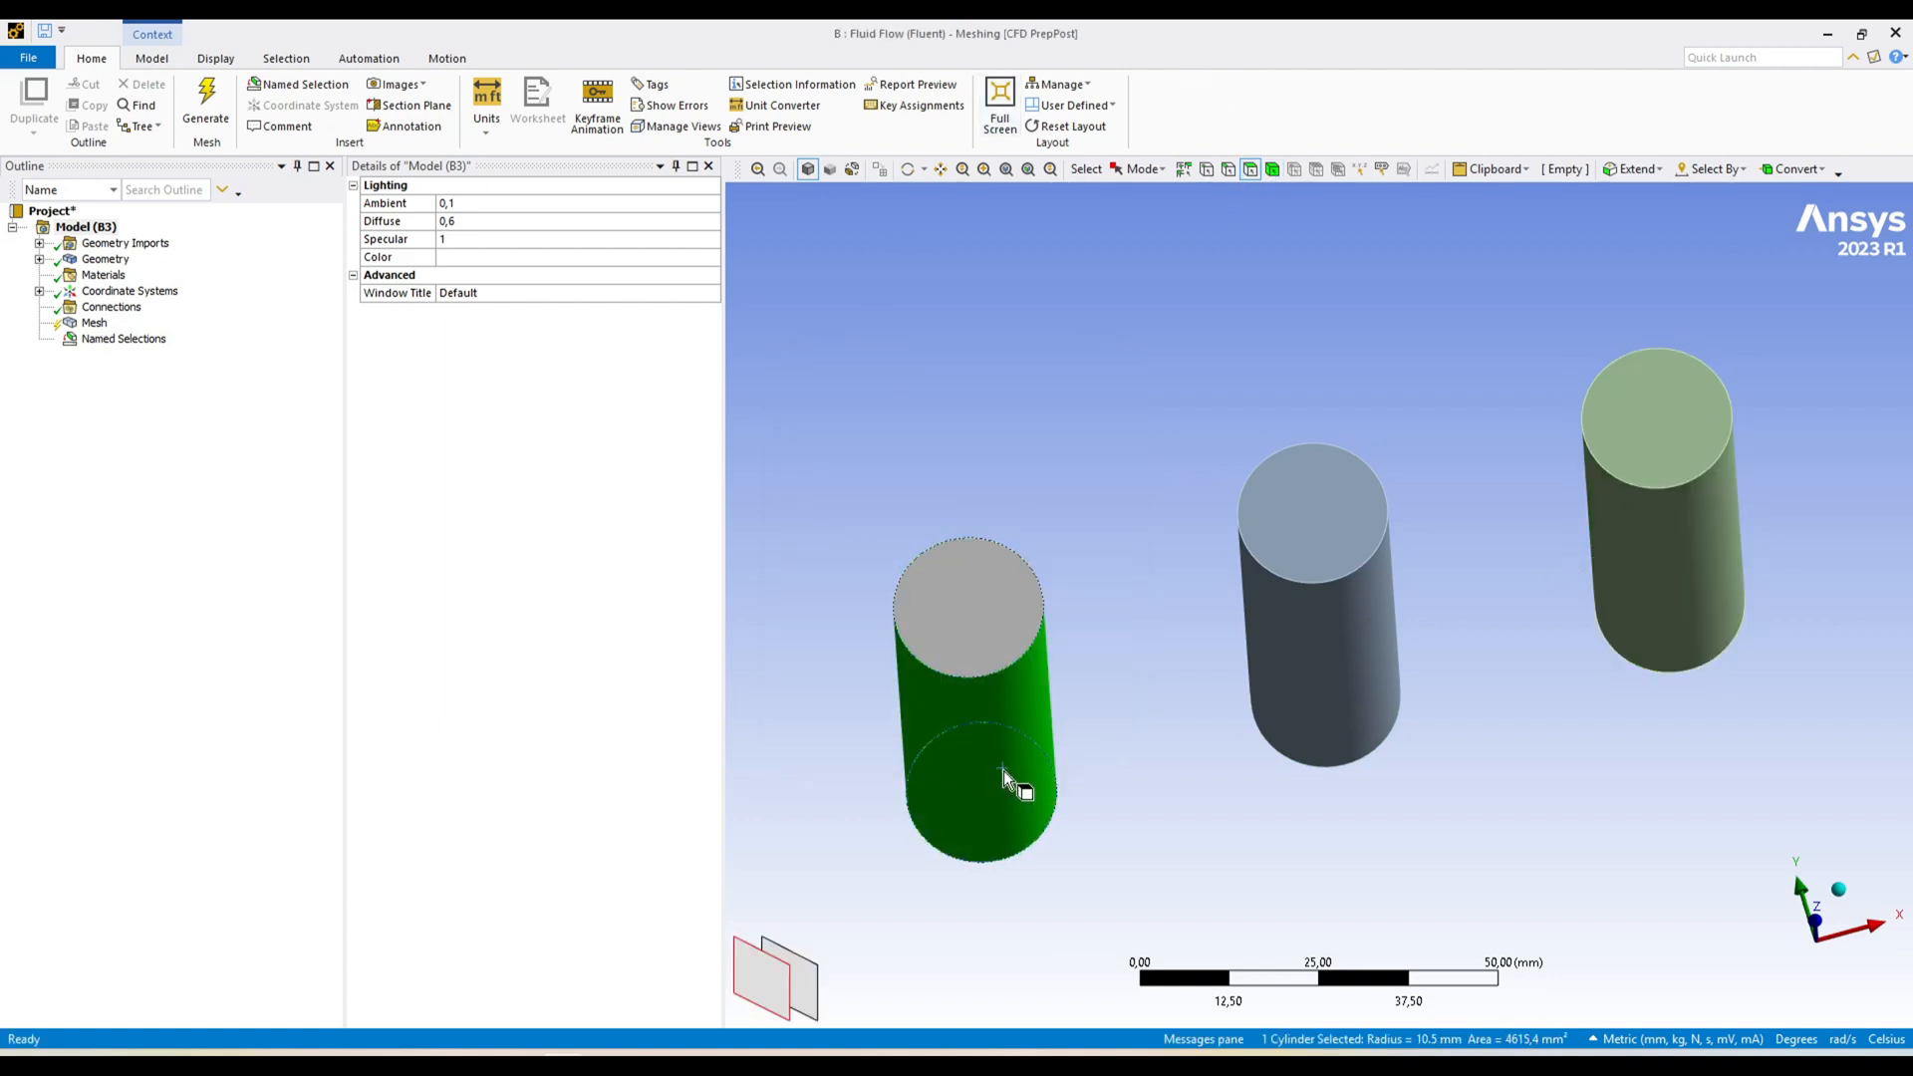
type("n")
type("wa")
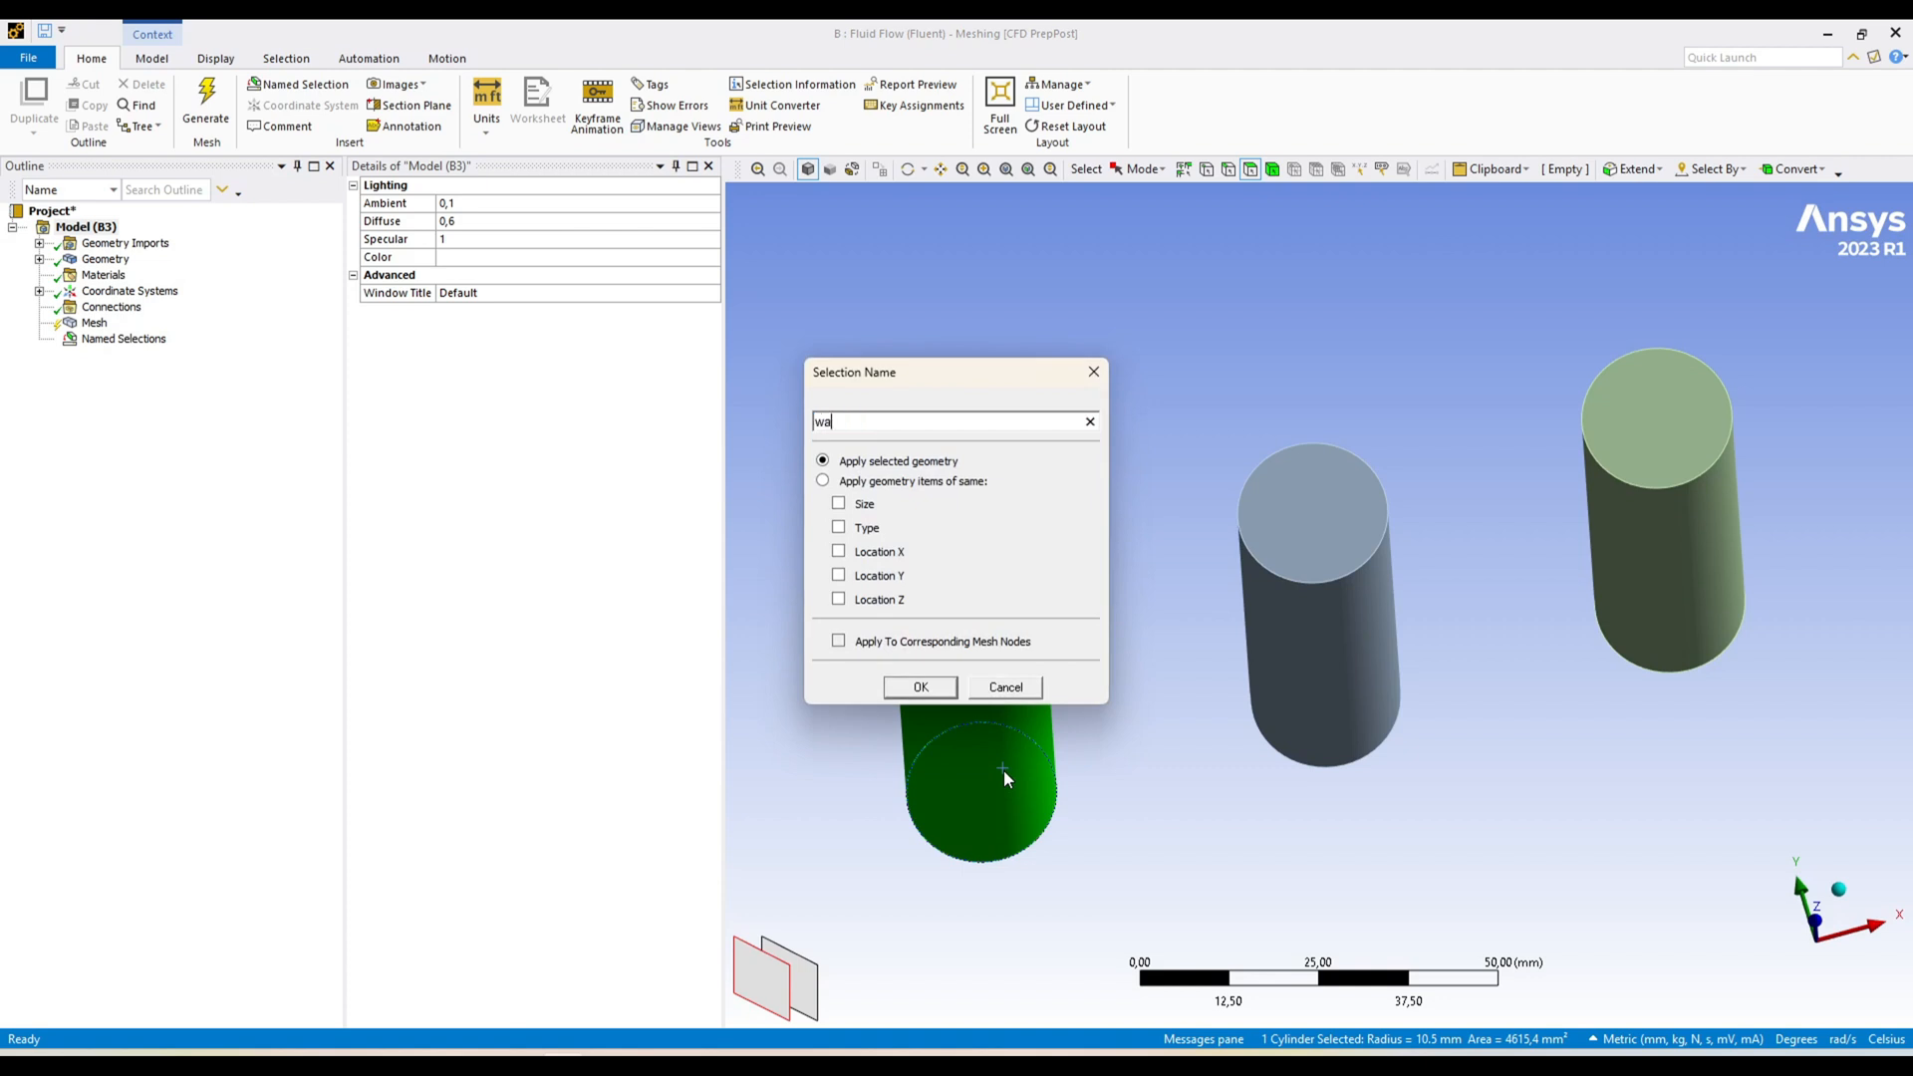
key("BackSpace")
type("all1")
left_click(921, 687)
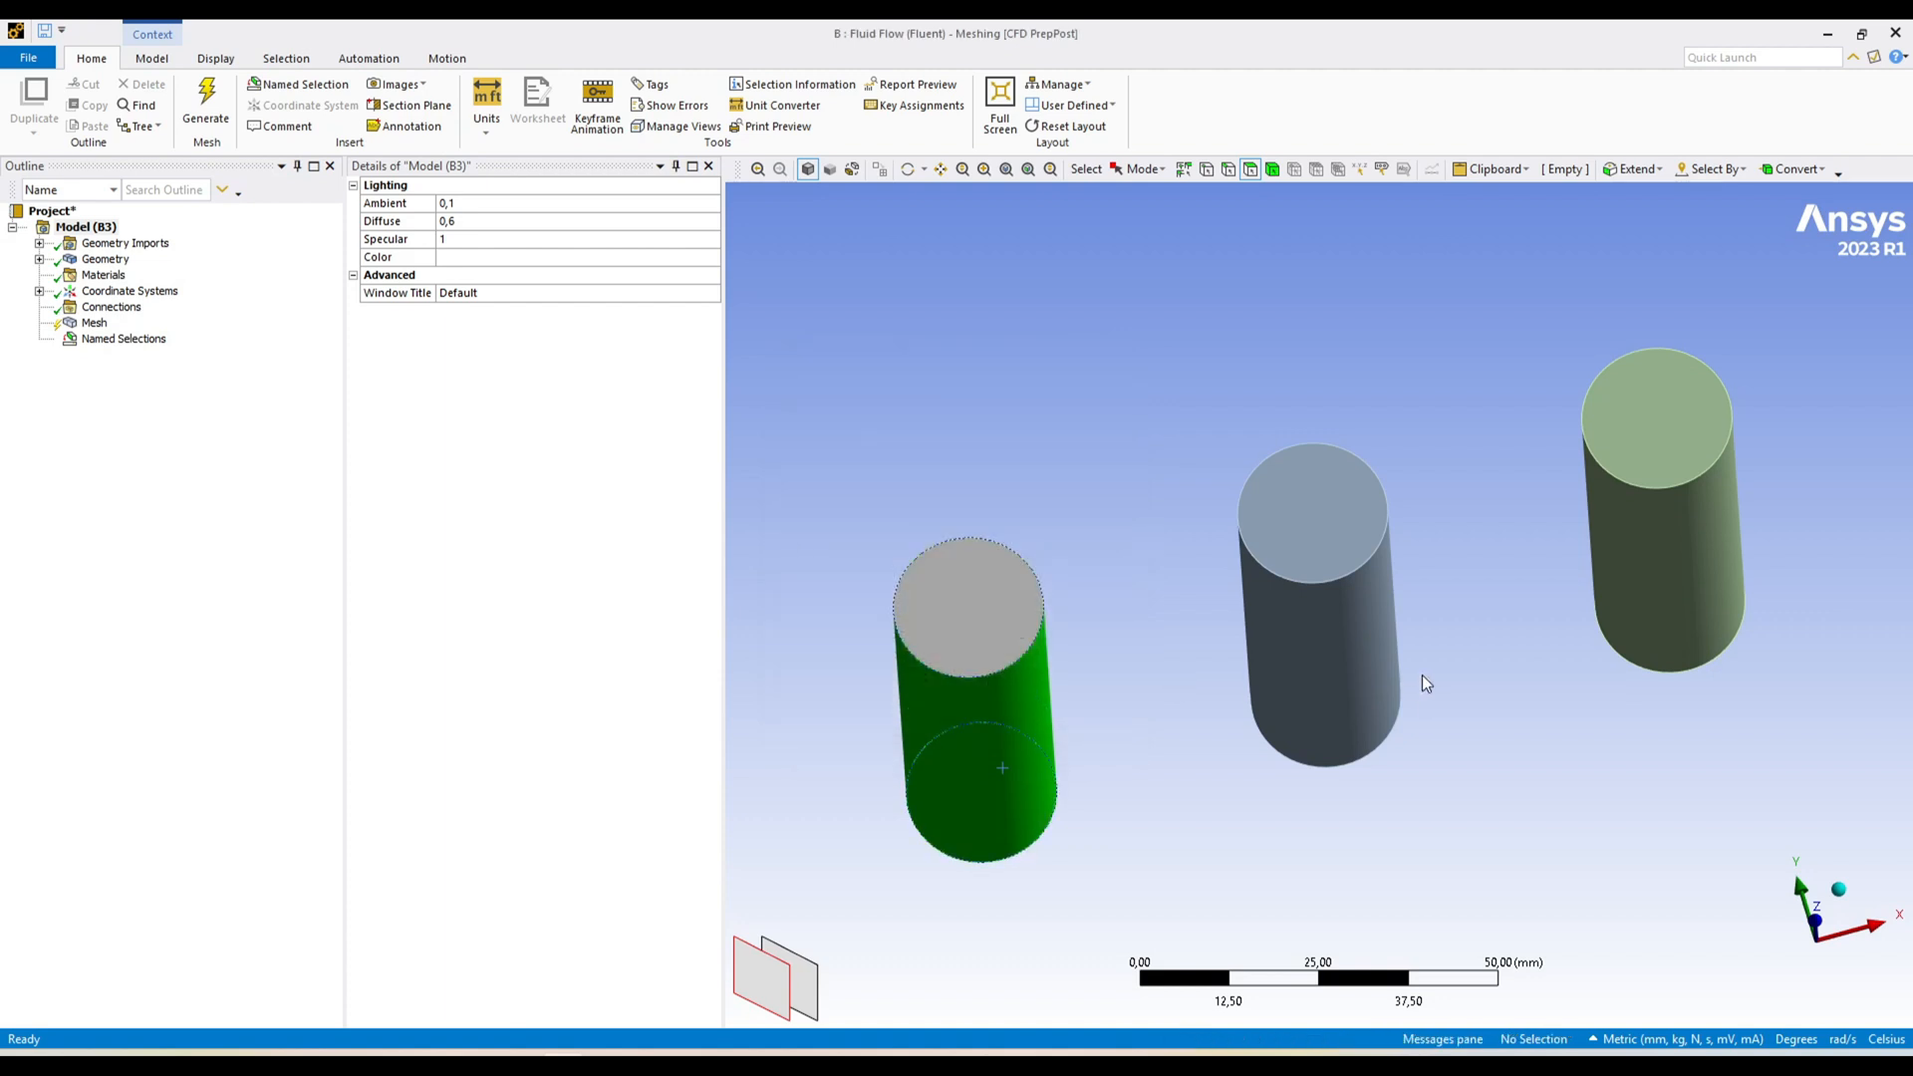
Create a named selection wall2 from the curved side face of the middle cylinder.
left_click(1377, 673)
type("nwall2")
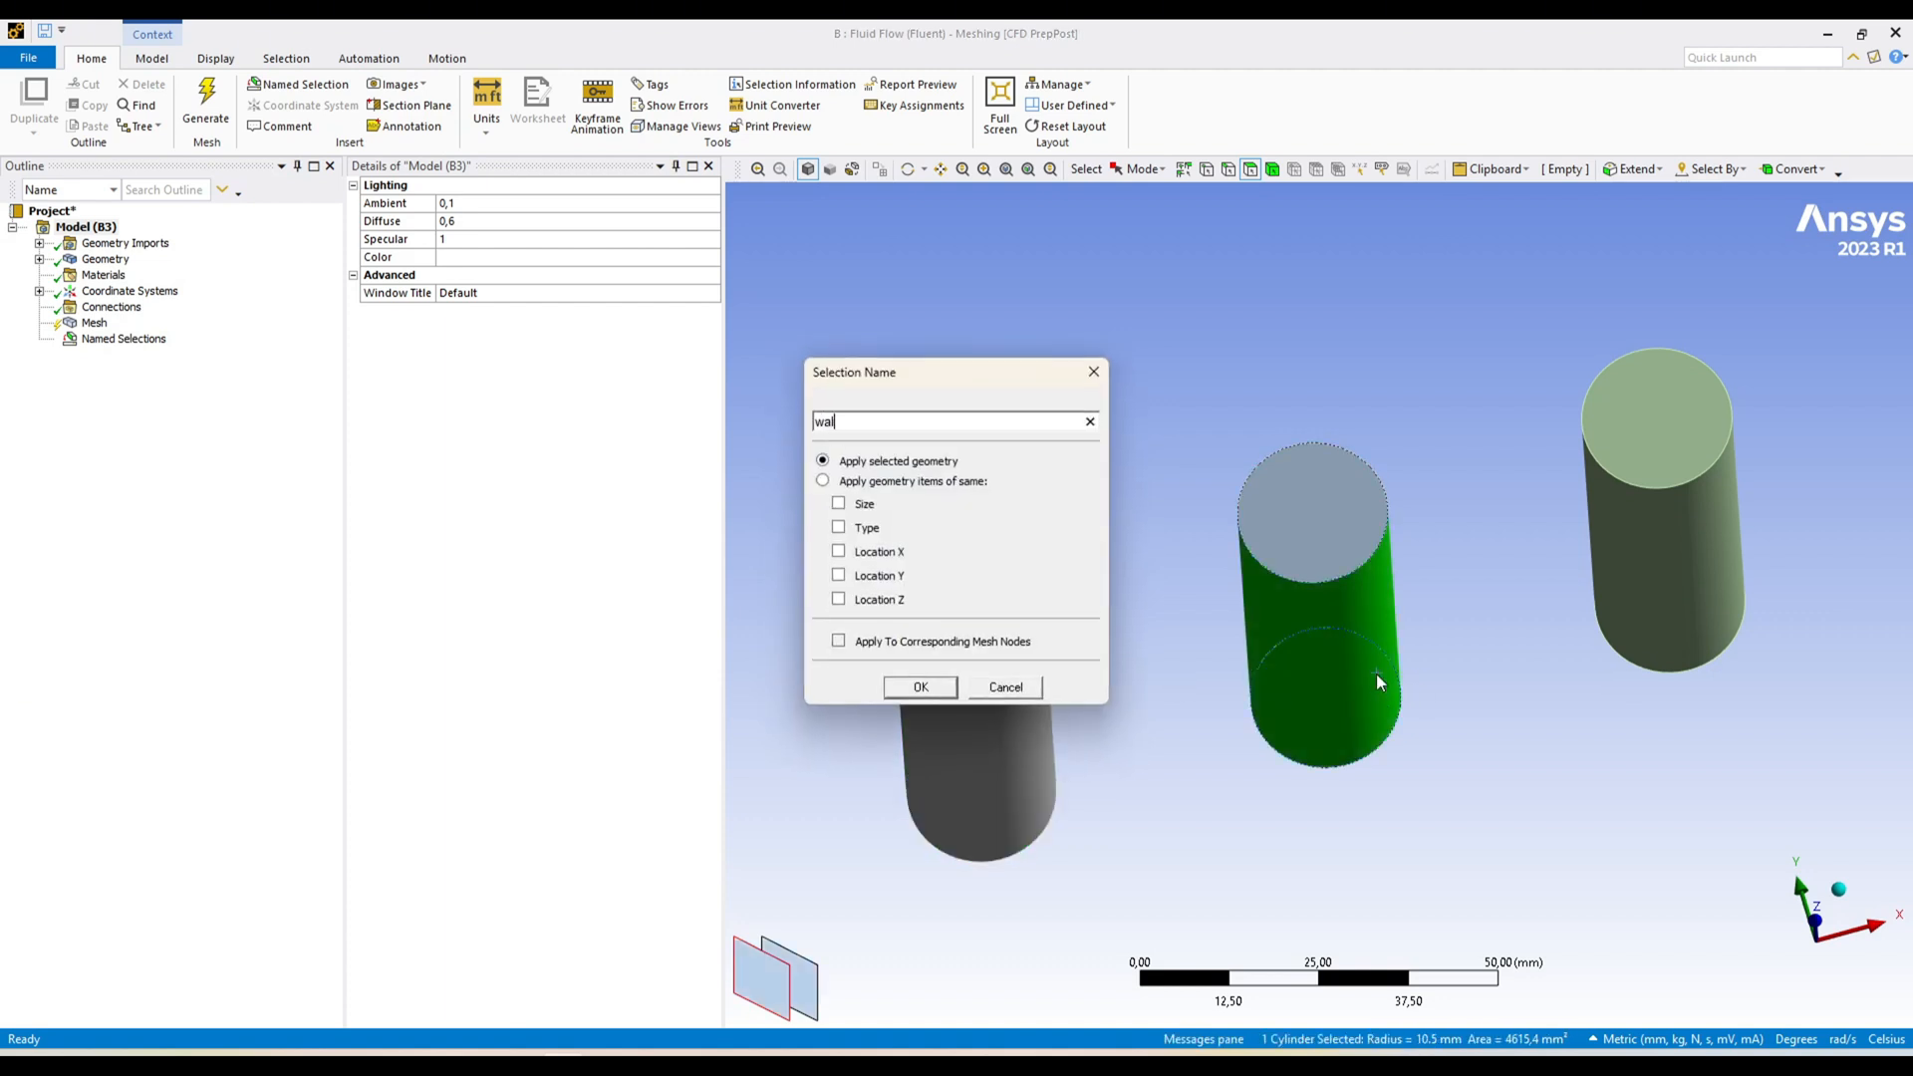
left_click(920, 686)
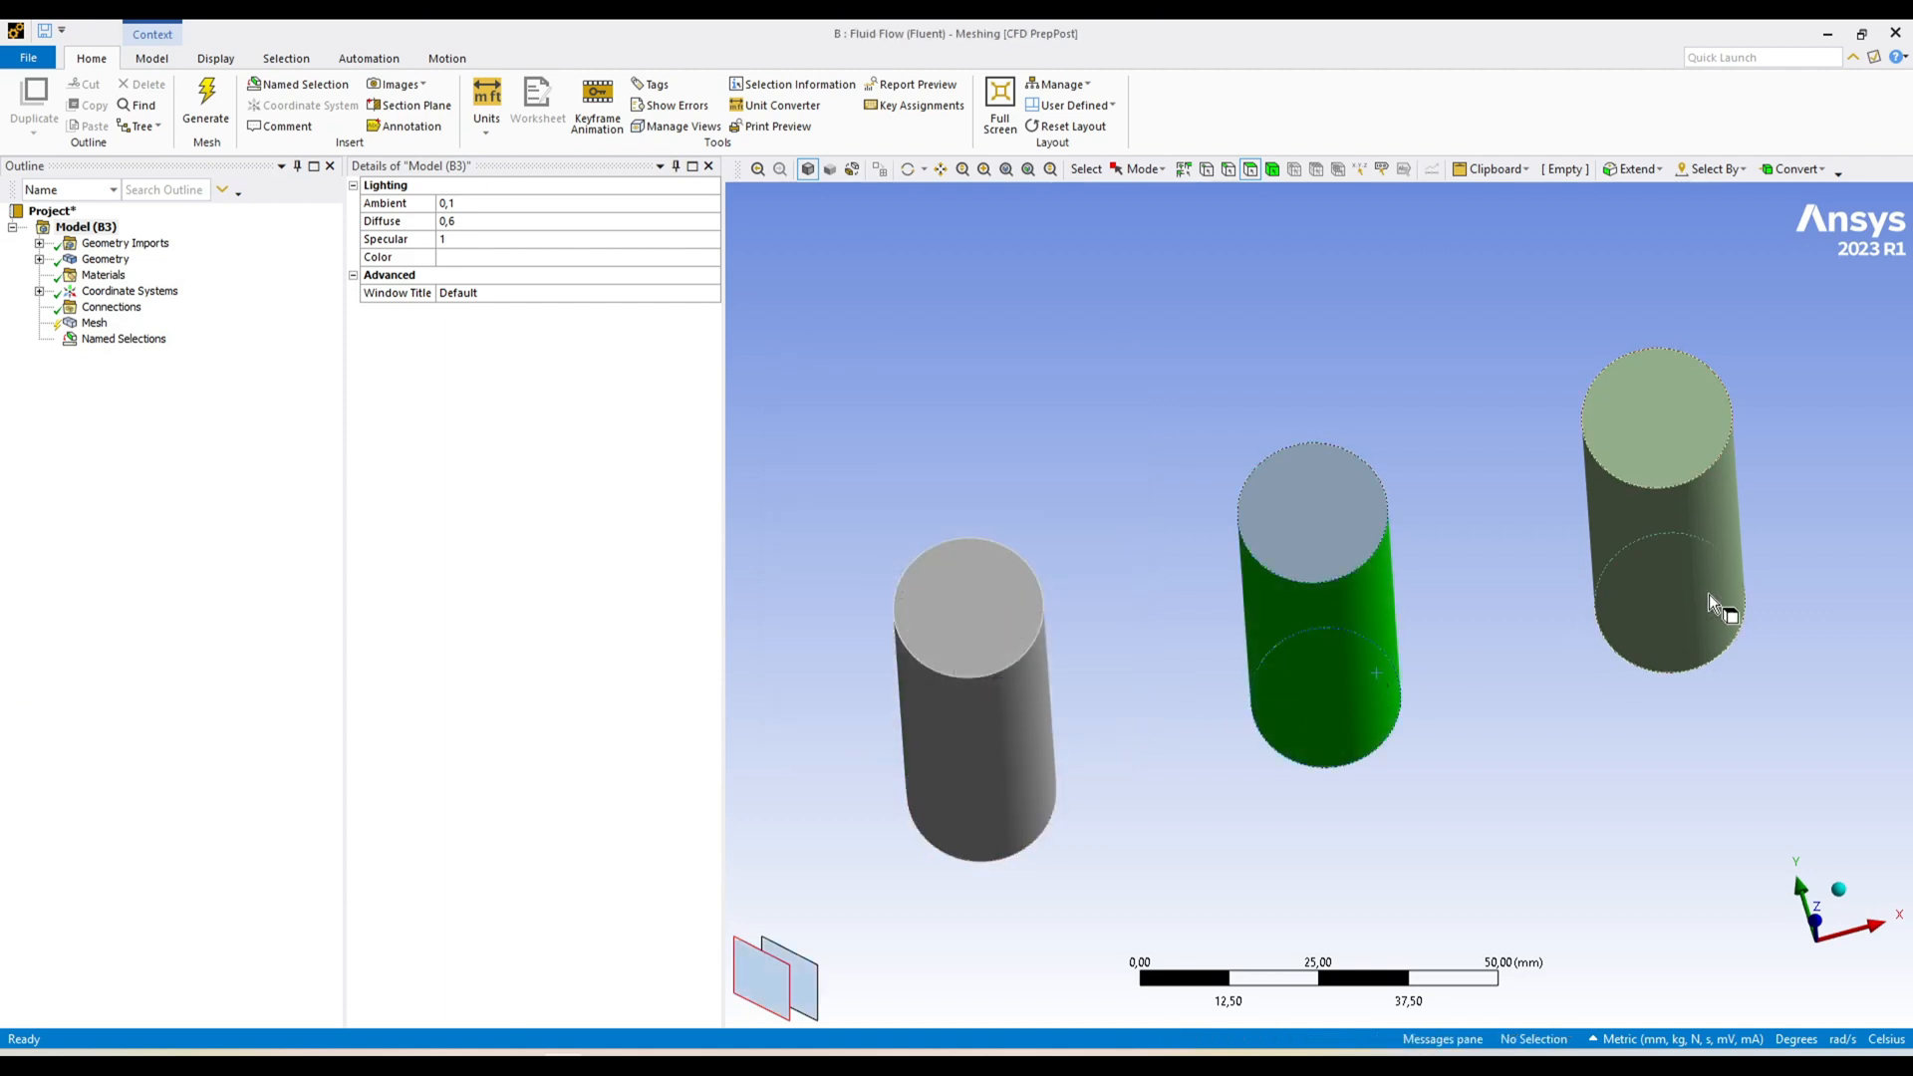
Create a named selection wall3 from the curved side face of the third cylinder.
left_click(1706, 590)
type("nwall")
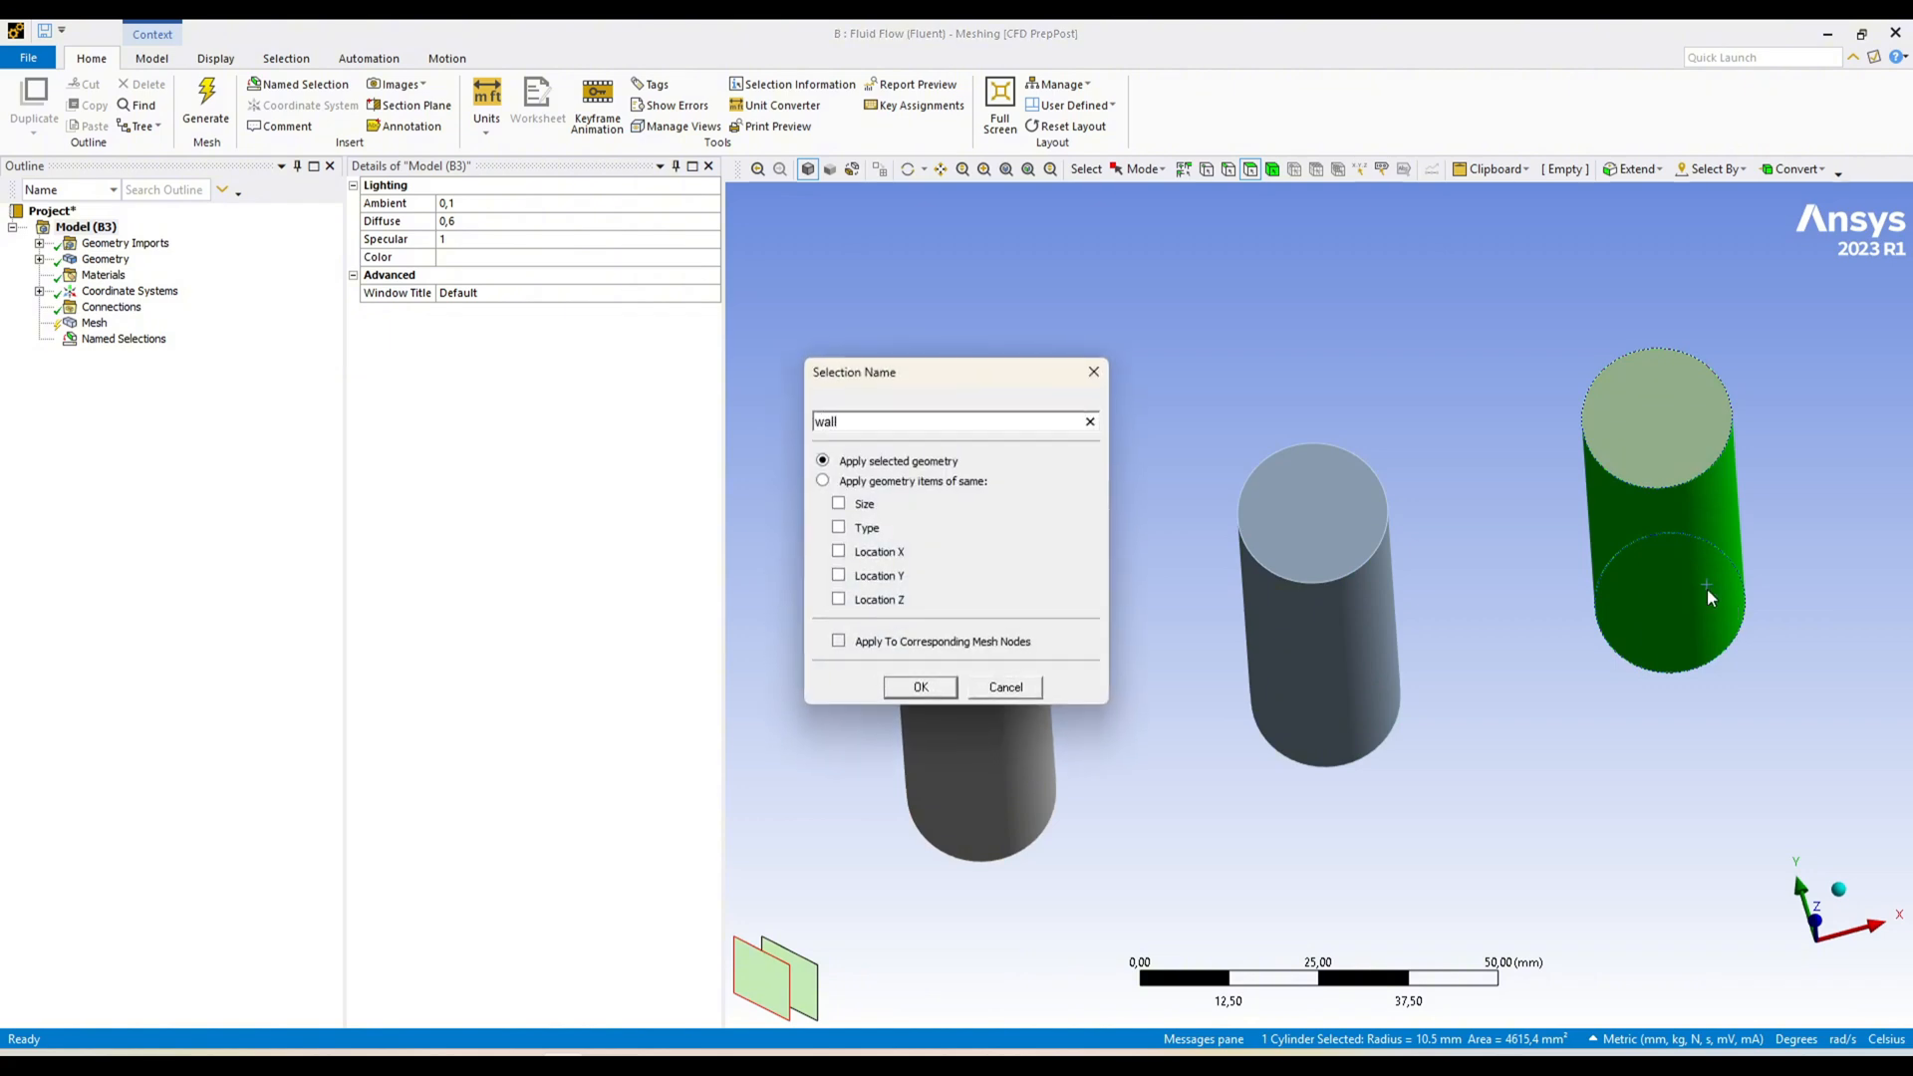
type("3")
left_click(921, 690)
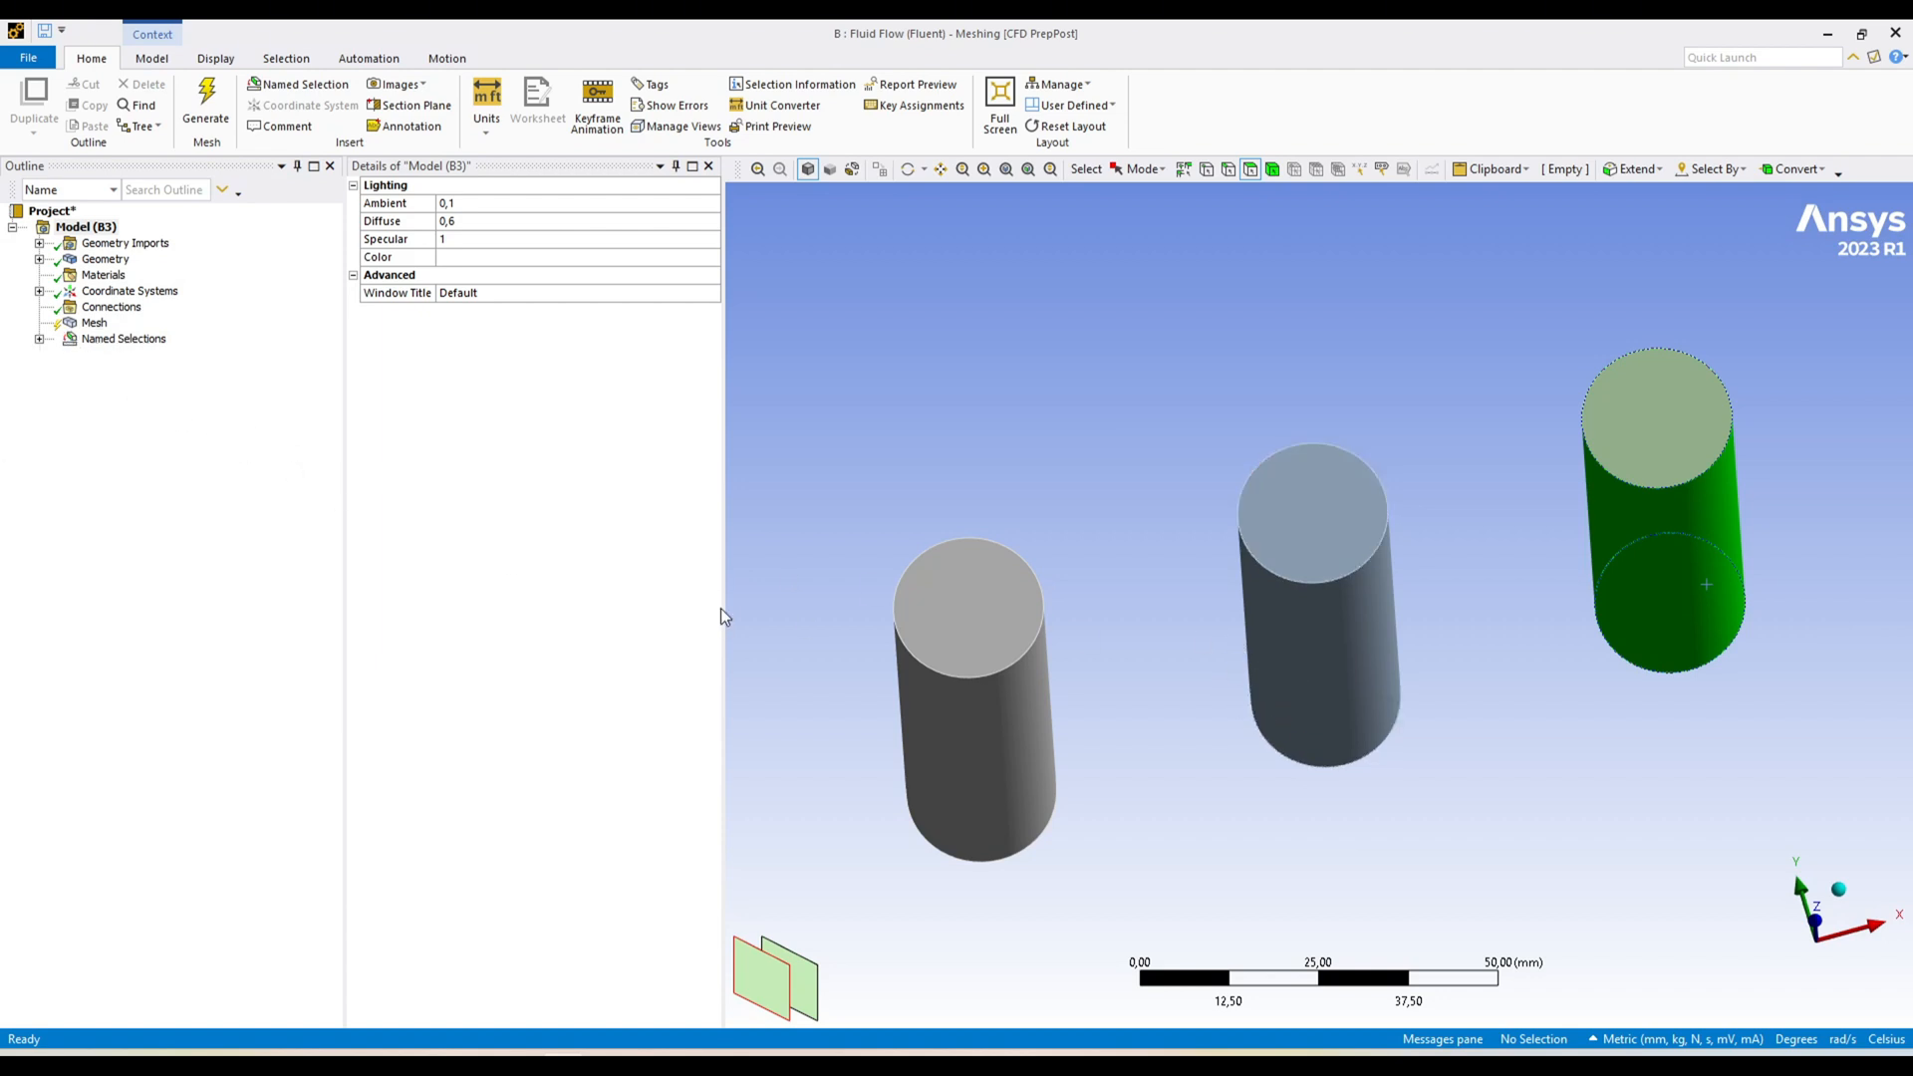
Set the global mesh element size to 1 mm and dismiss the script error dialog.
left_click(94, 323)
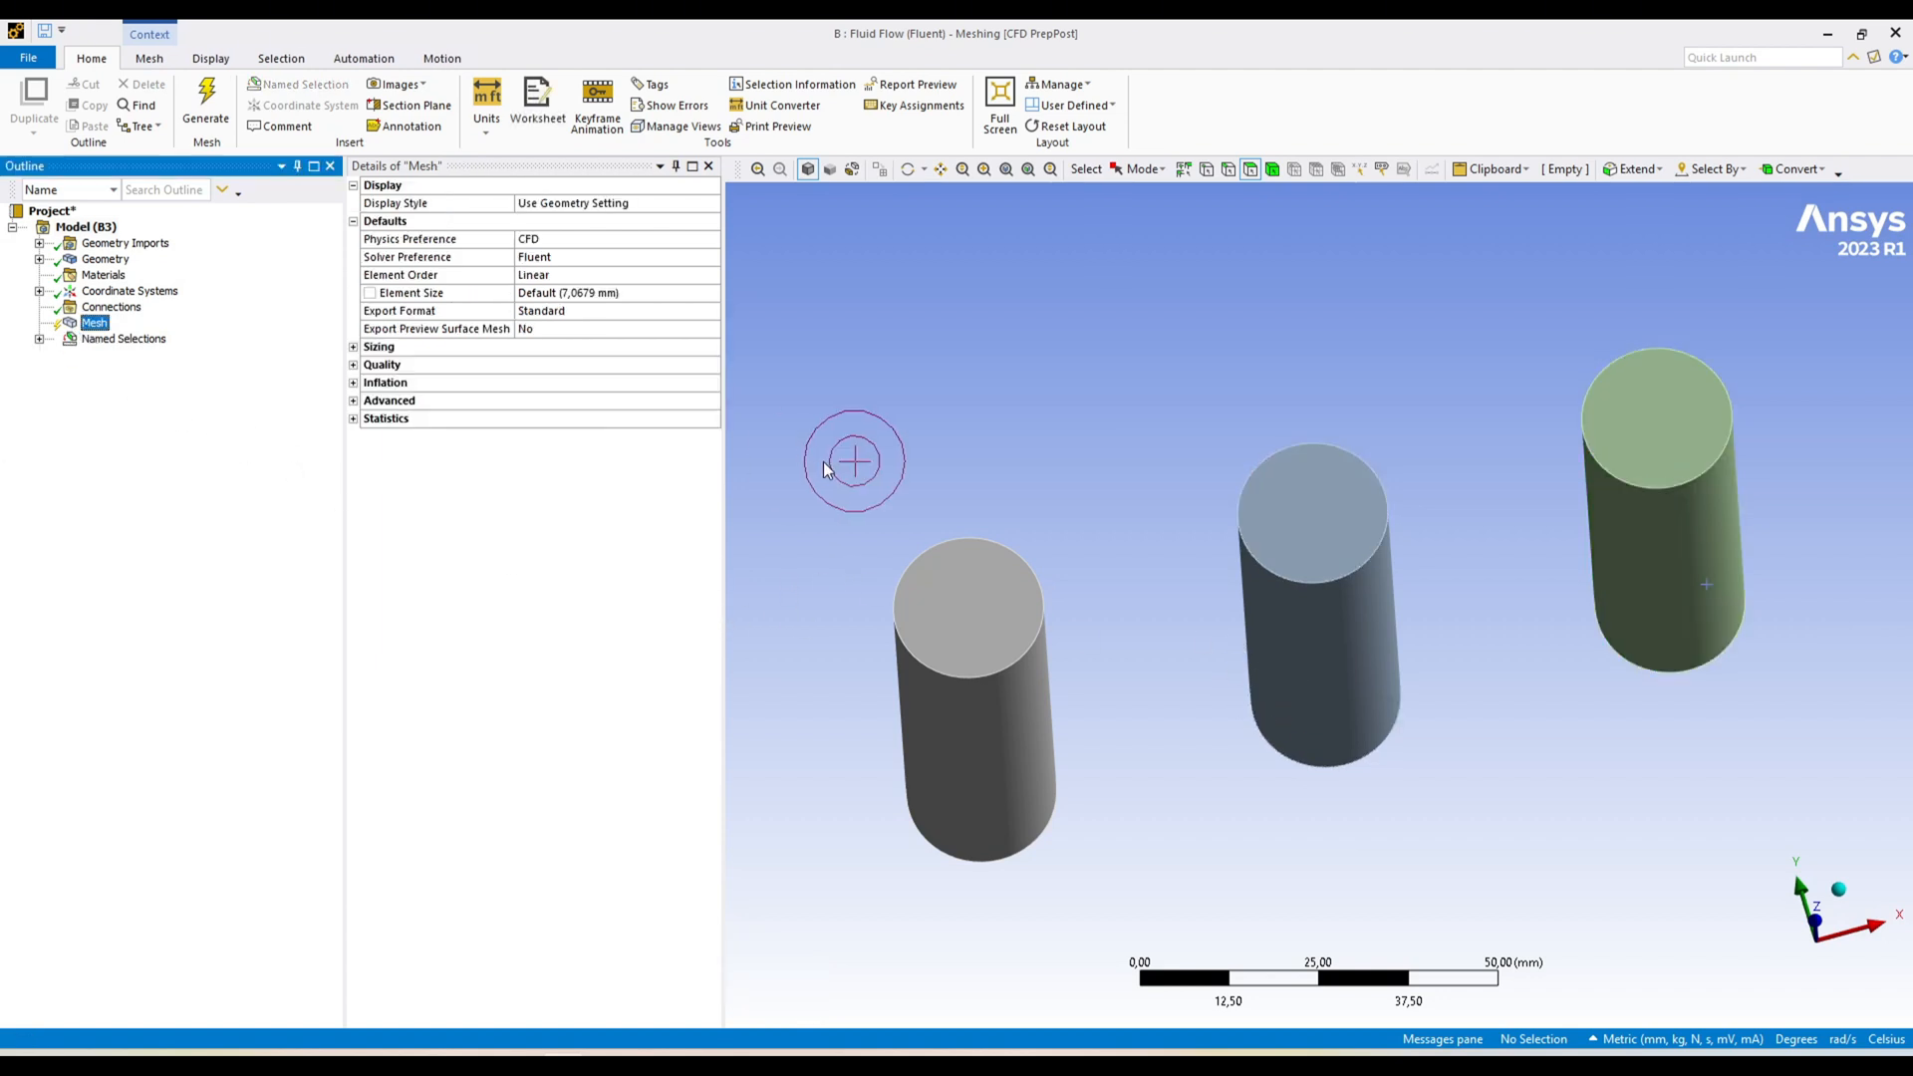
left_click(619, 295)
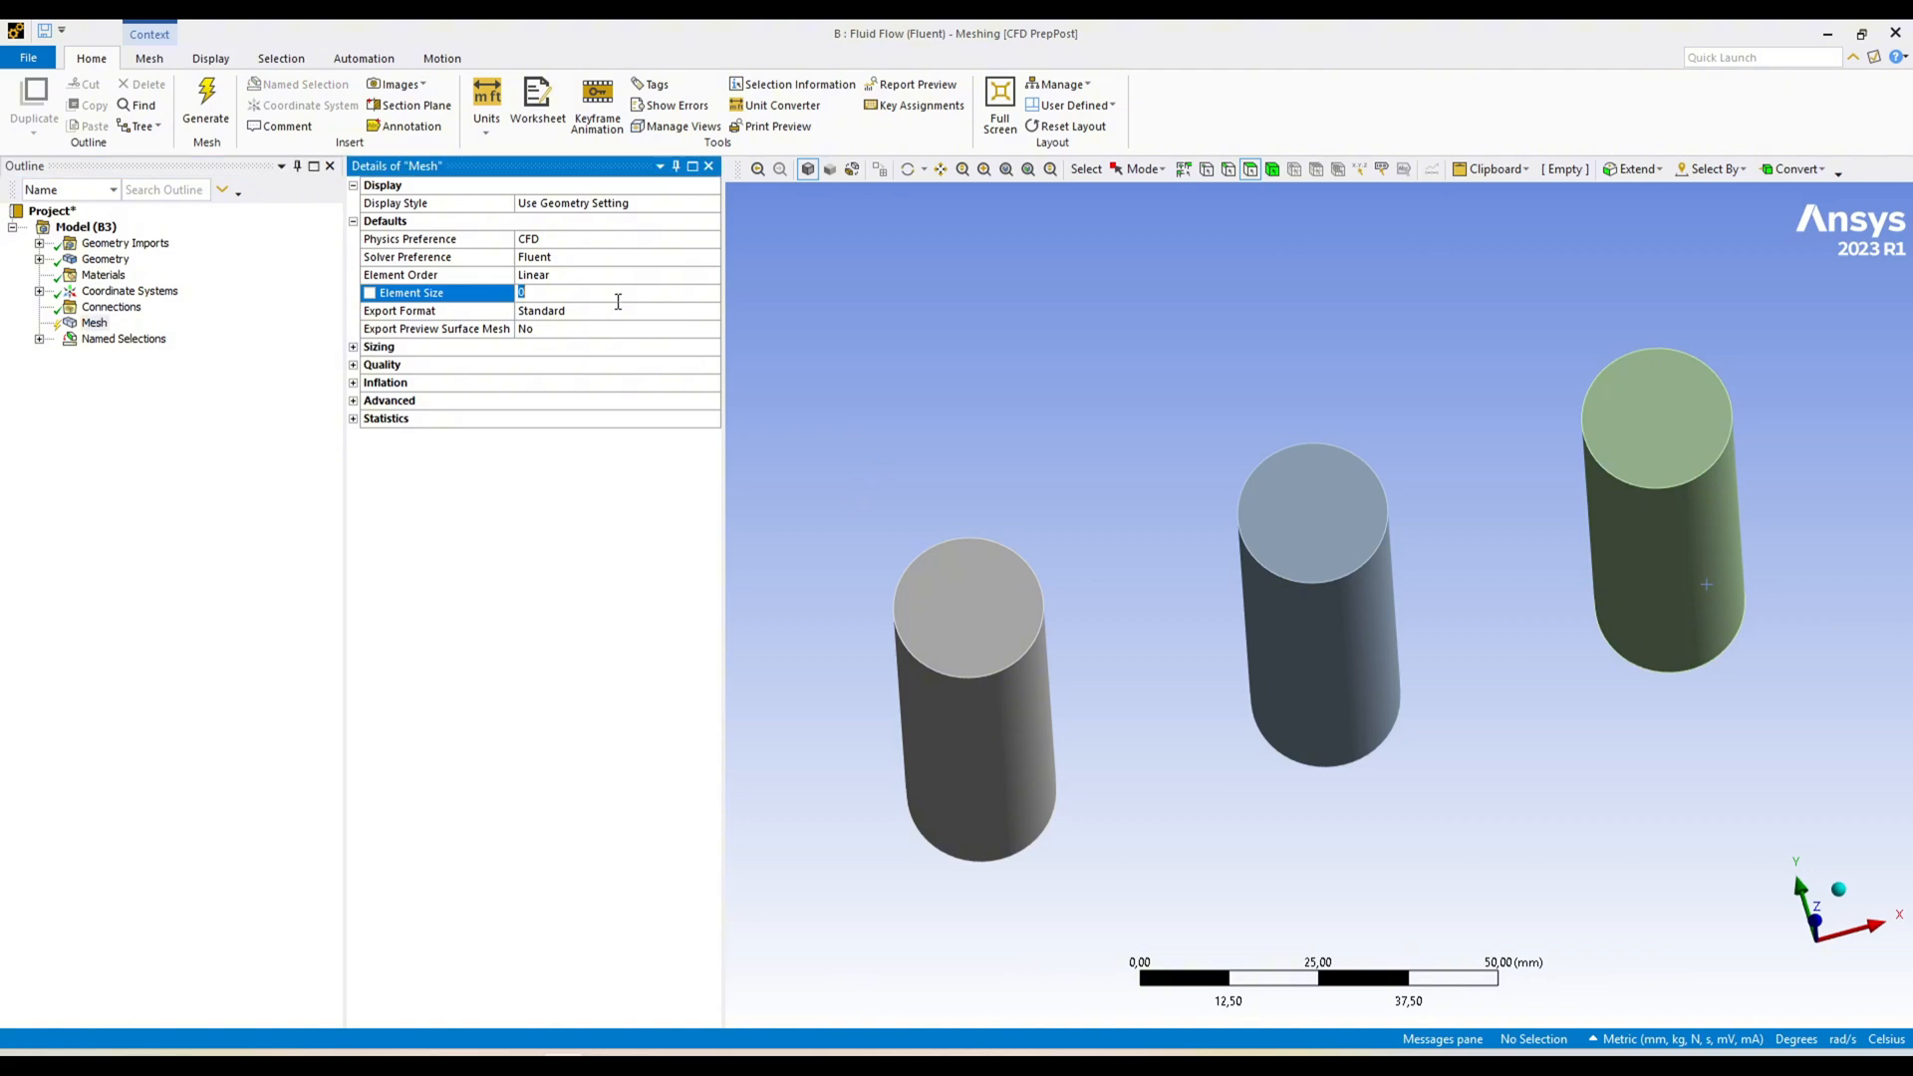
type("1")
key("Return")
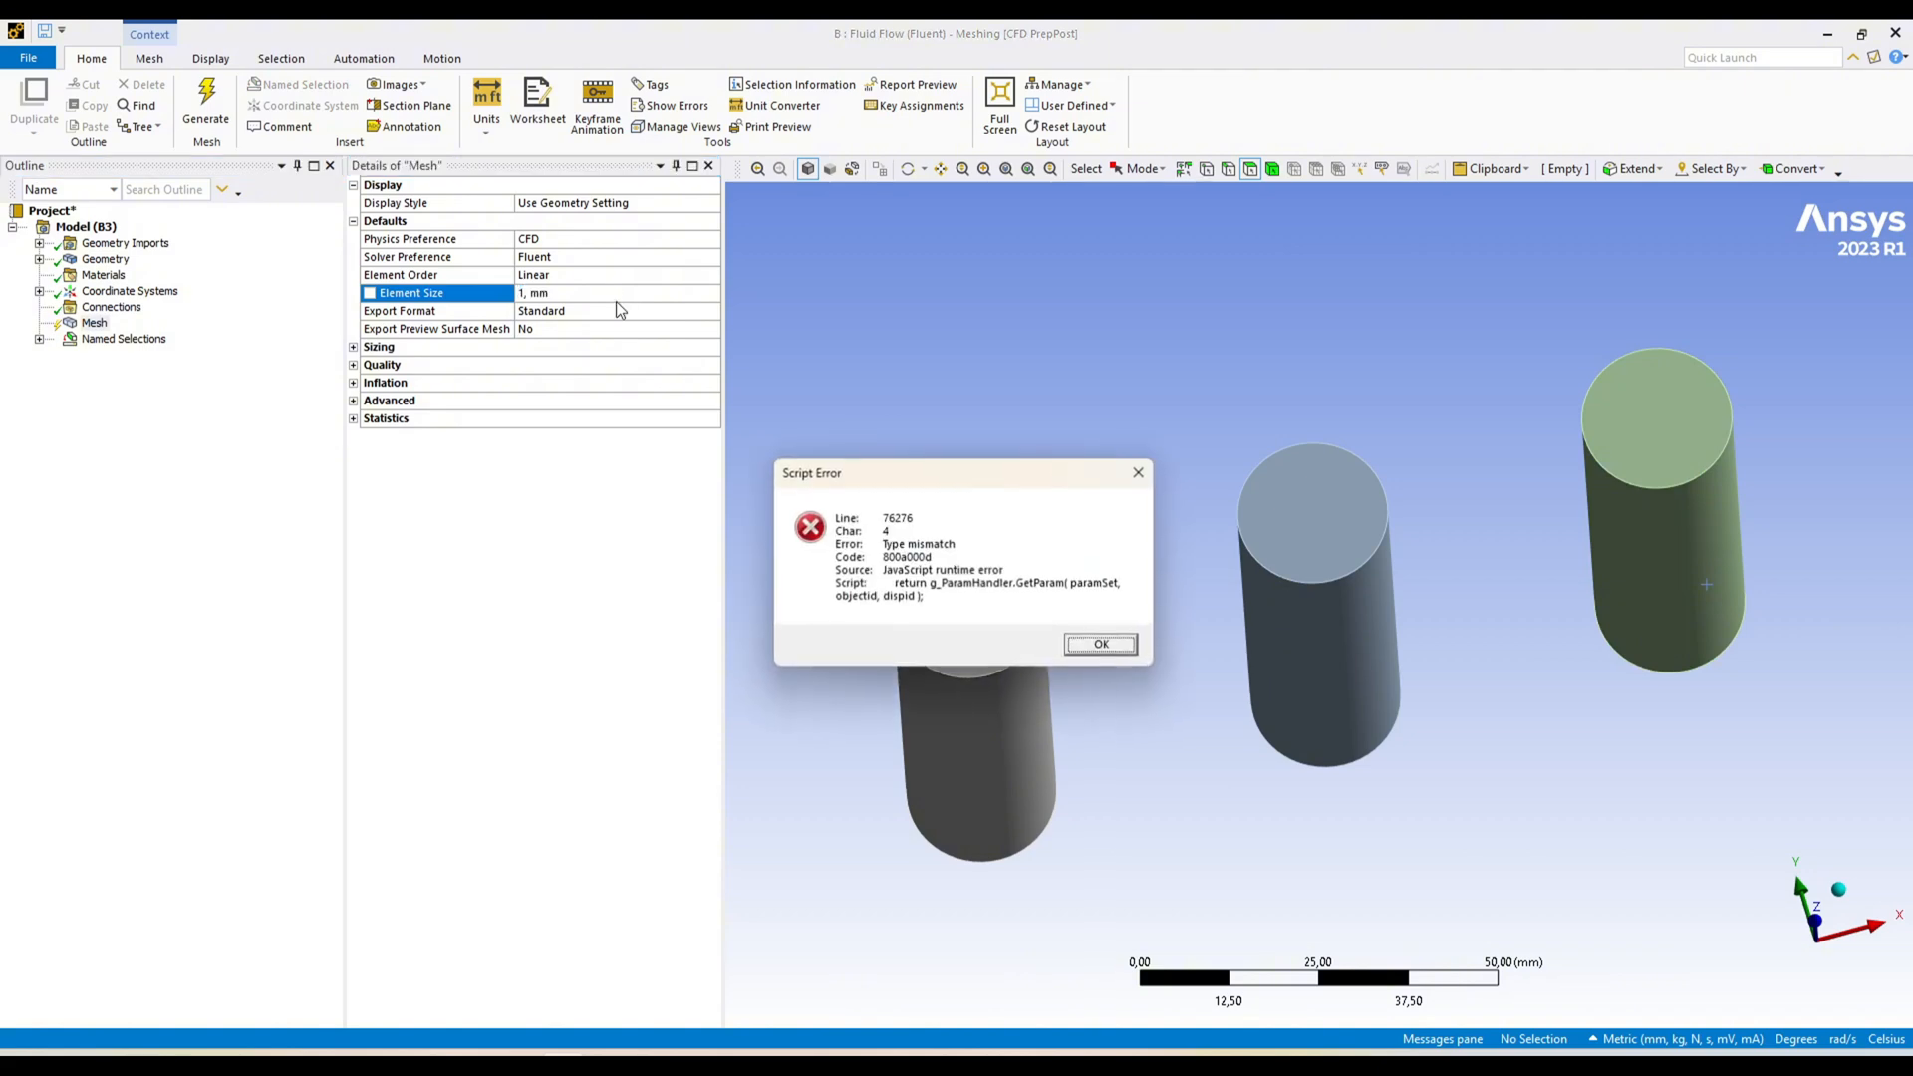
left_click(1113, 649)
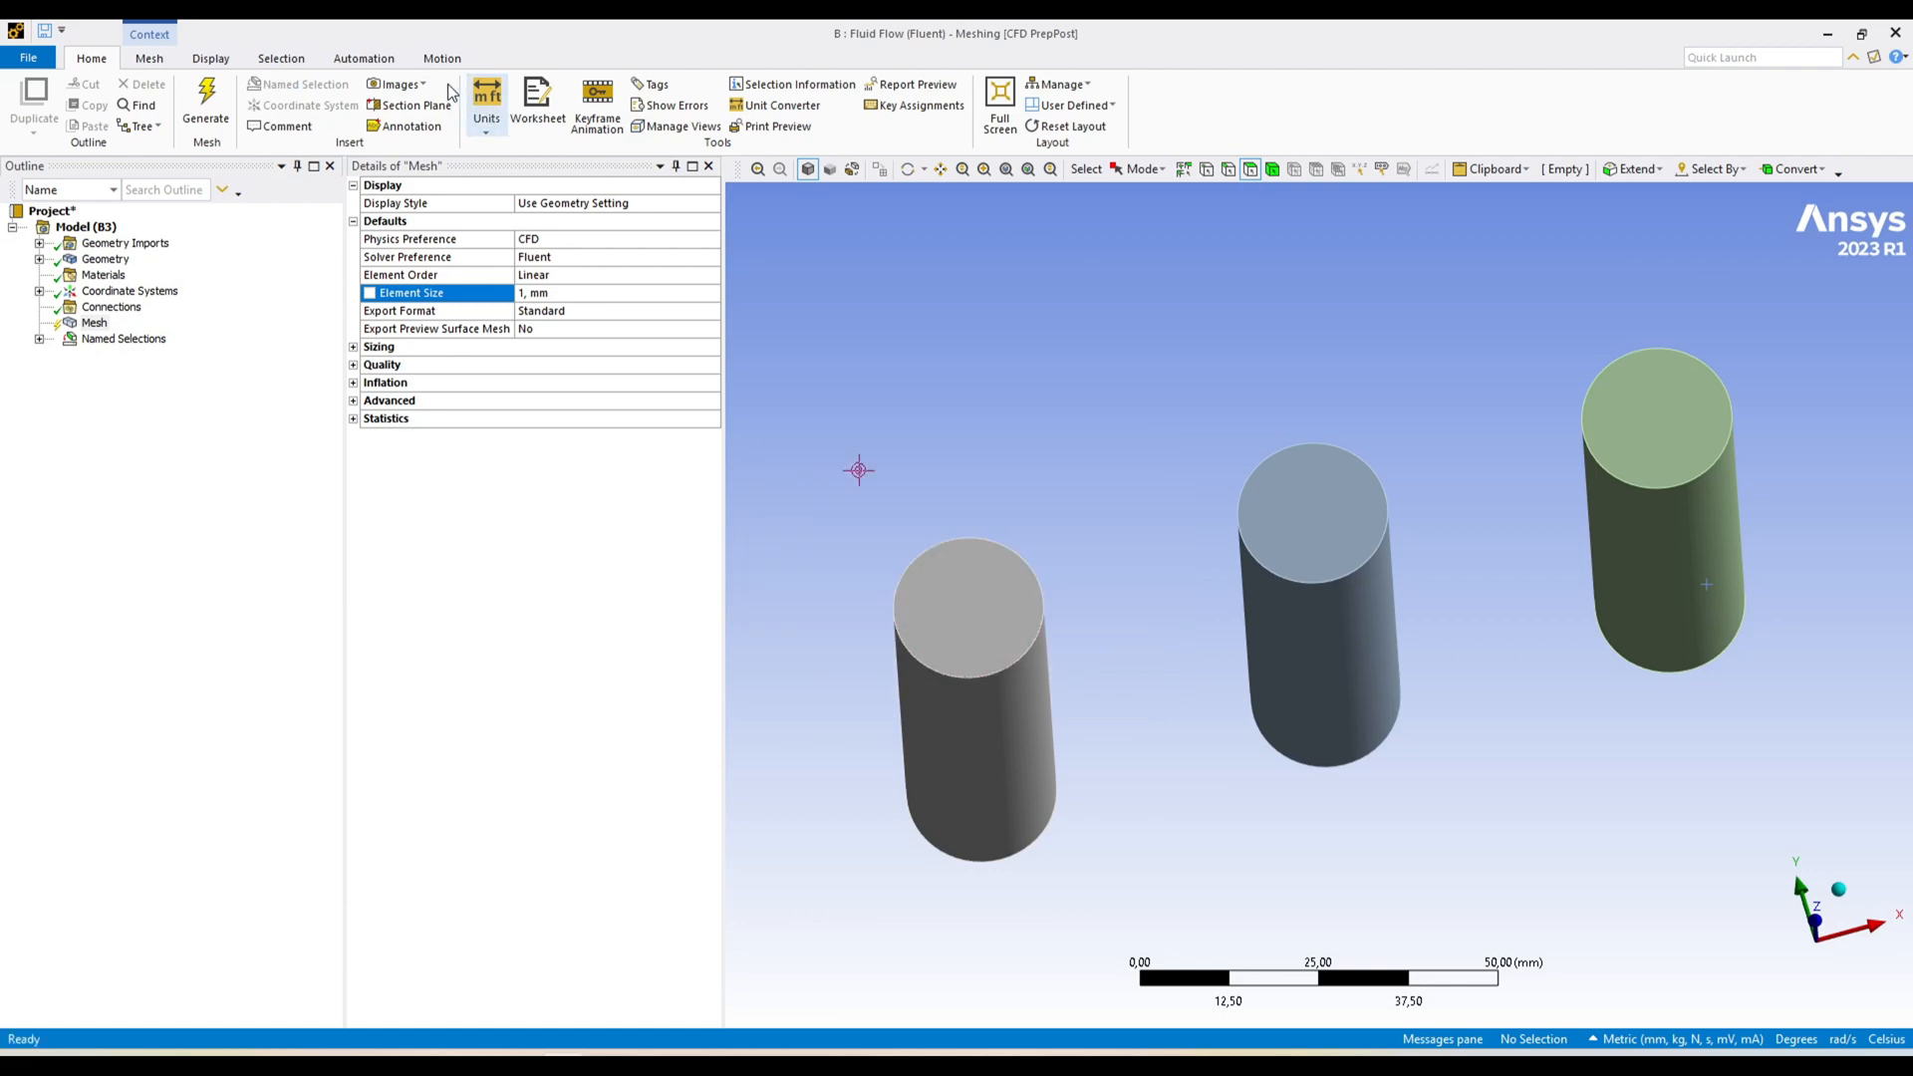
Generate the mesh for the three cylinders and close the meshing application.
left_click(206, 104)
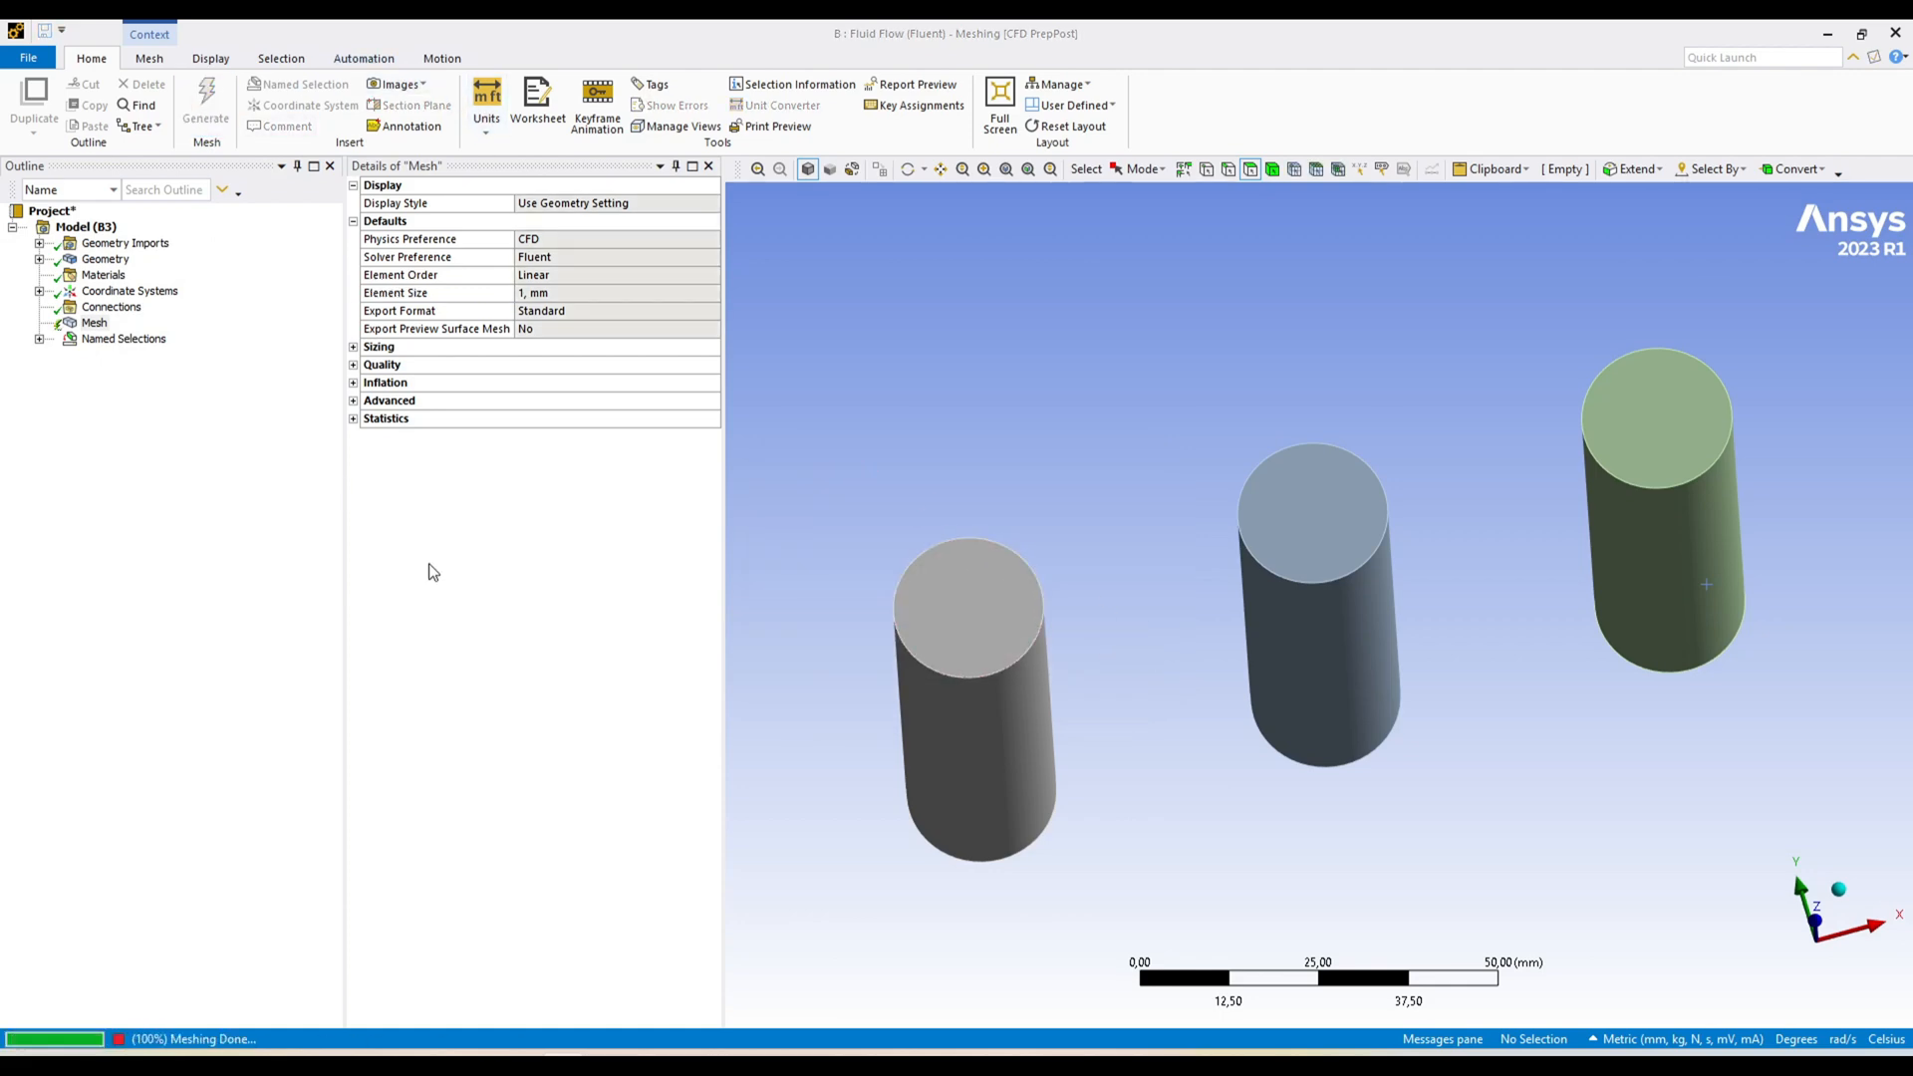
scroll(1064, 672, "down", 2)
scroll(1064, 672, "up", 1)
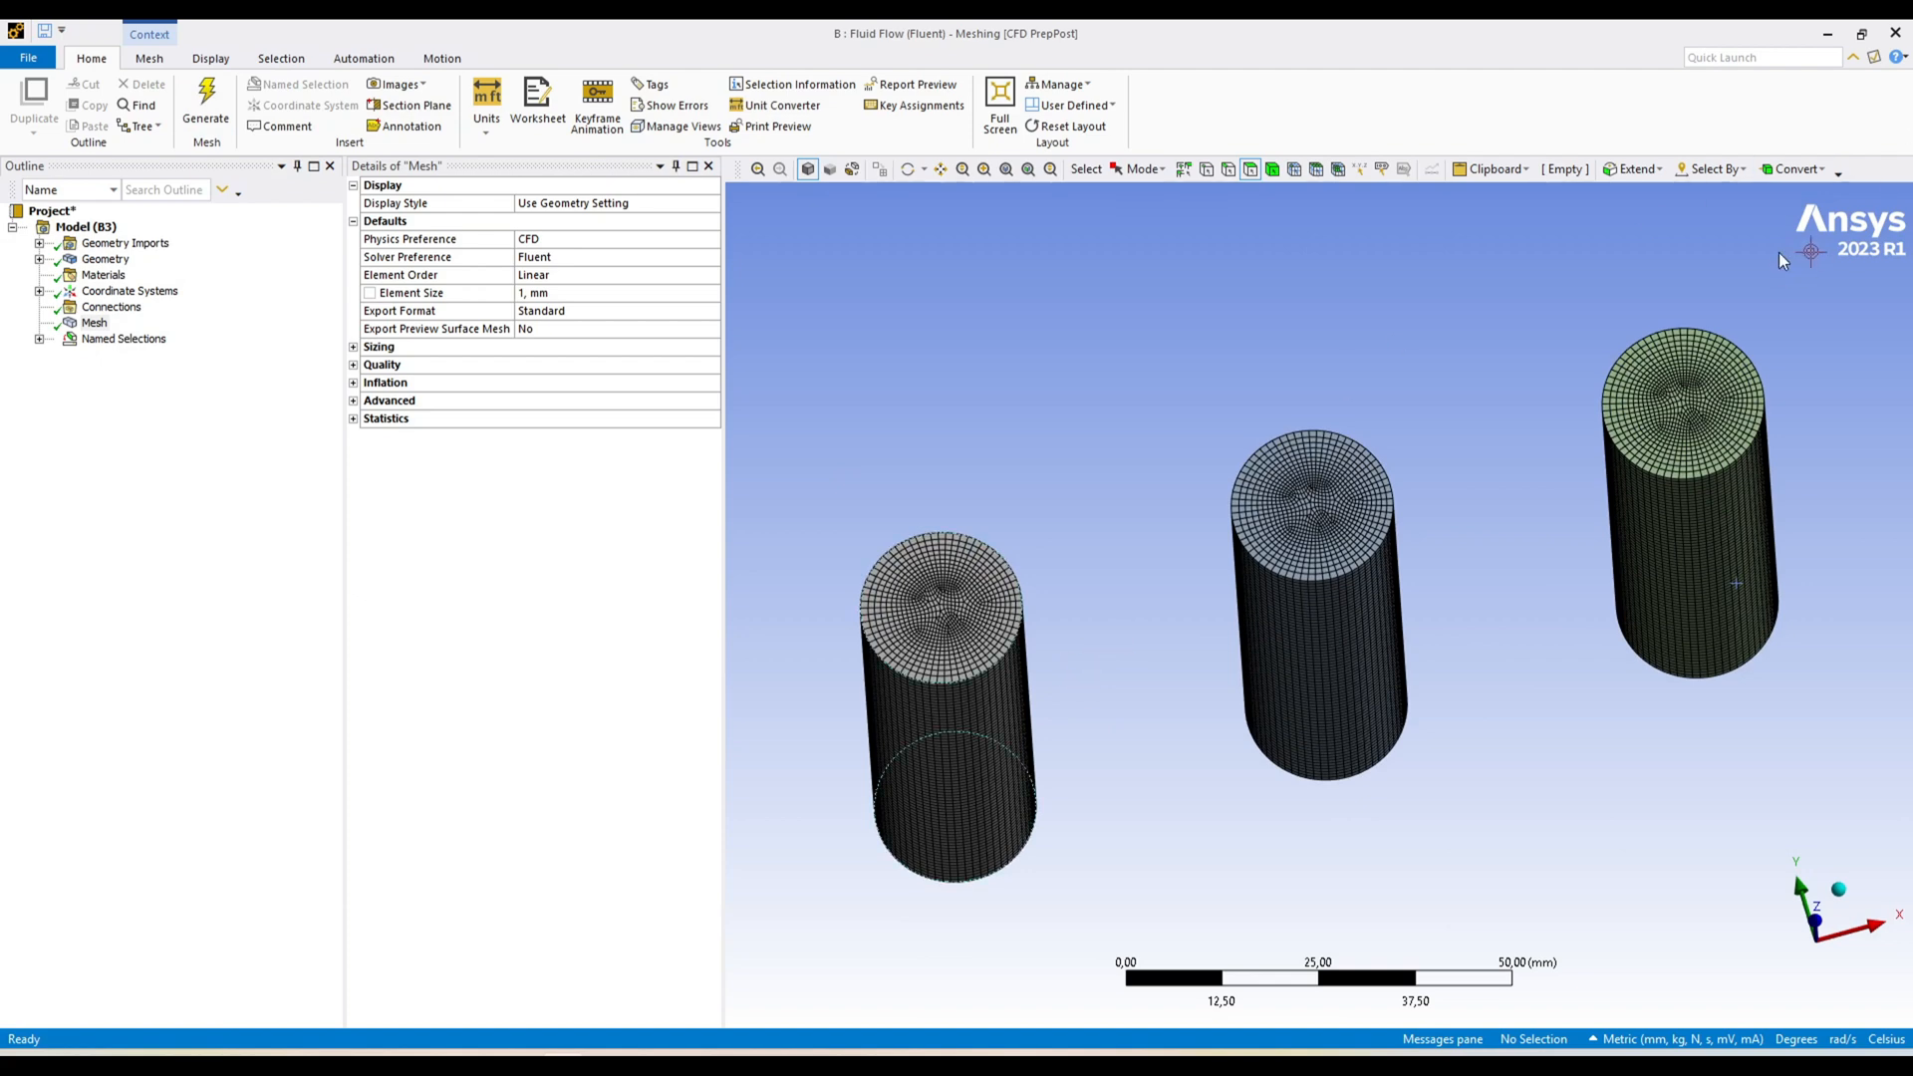
left_click(1896, 34)
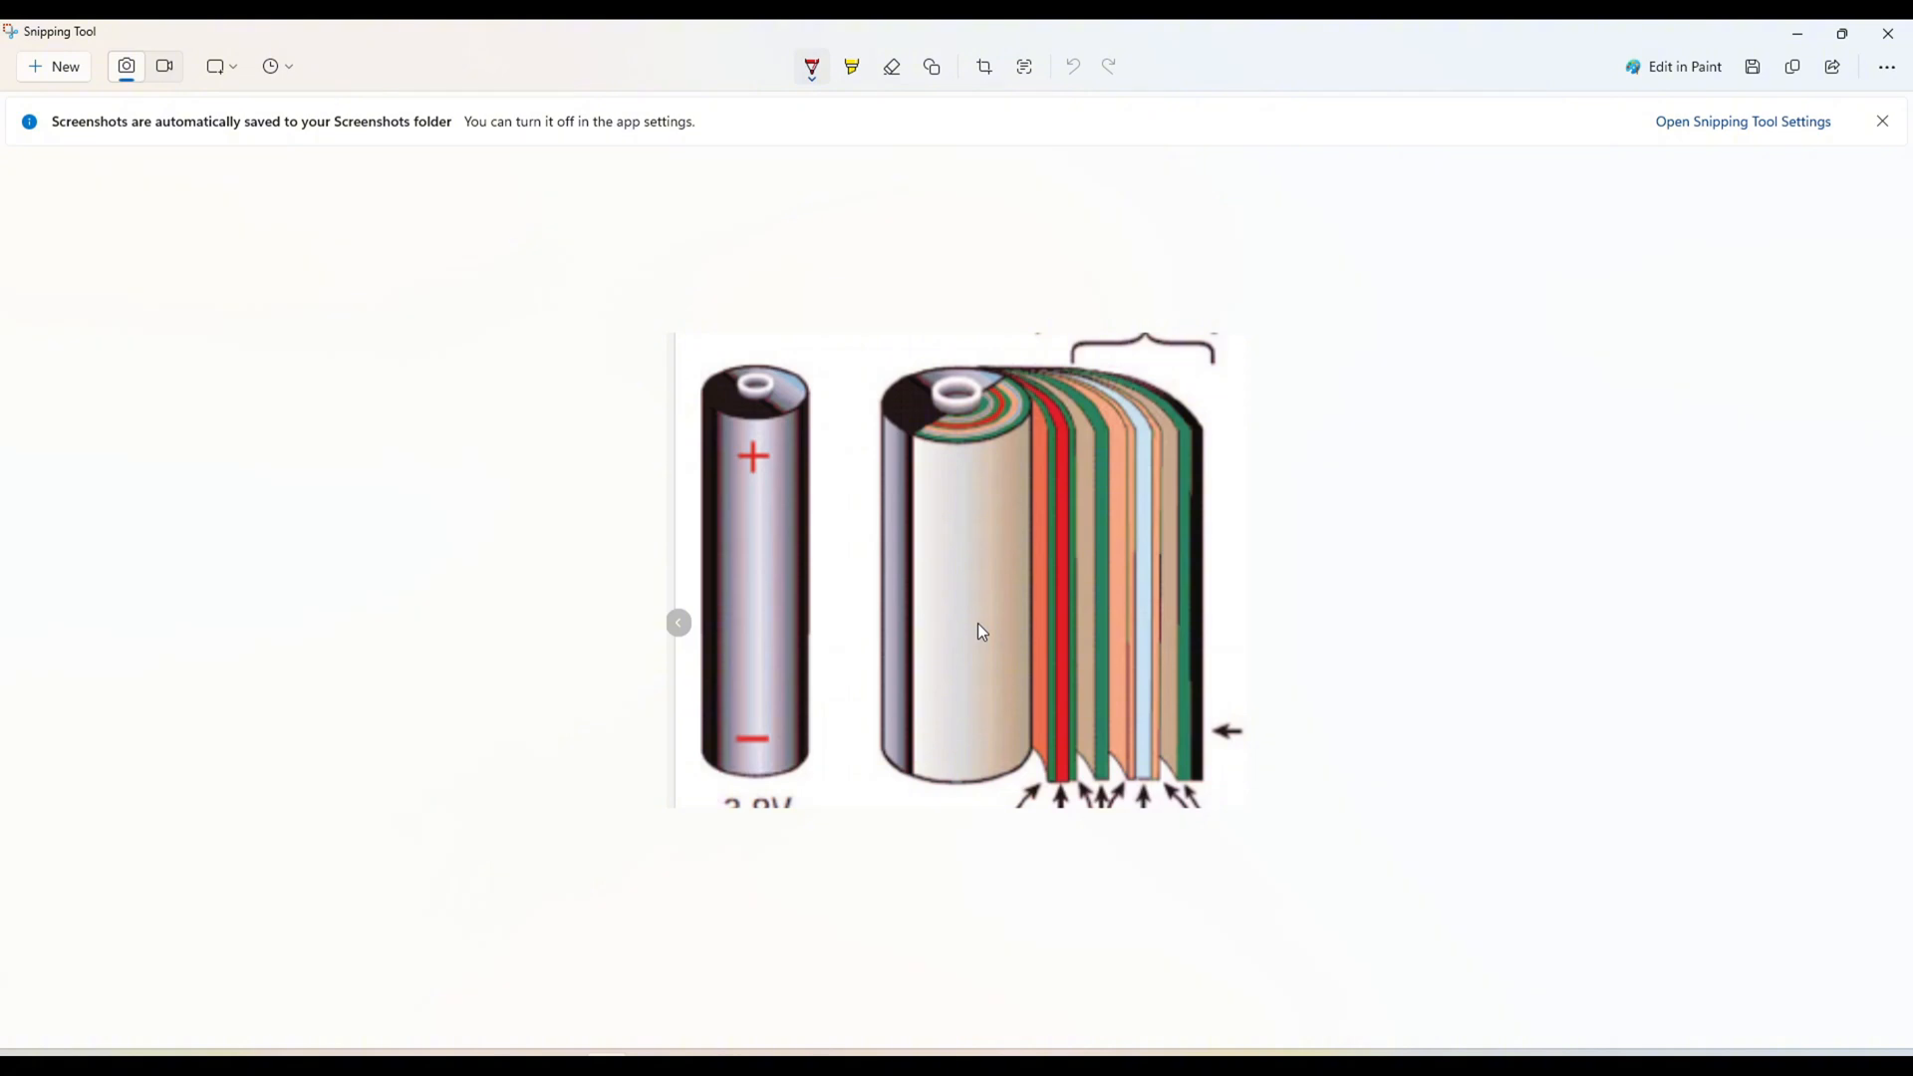
Switch from the battery picture to Ansys Fluent and turn on the energy equation among the physics models.
key("alt+Tab")
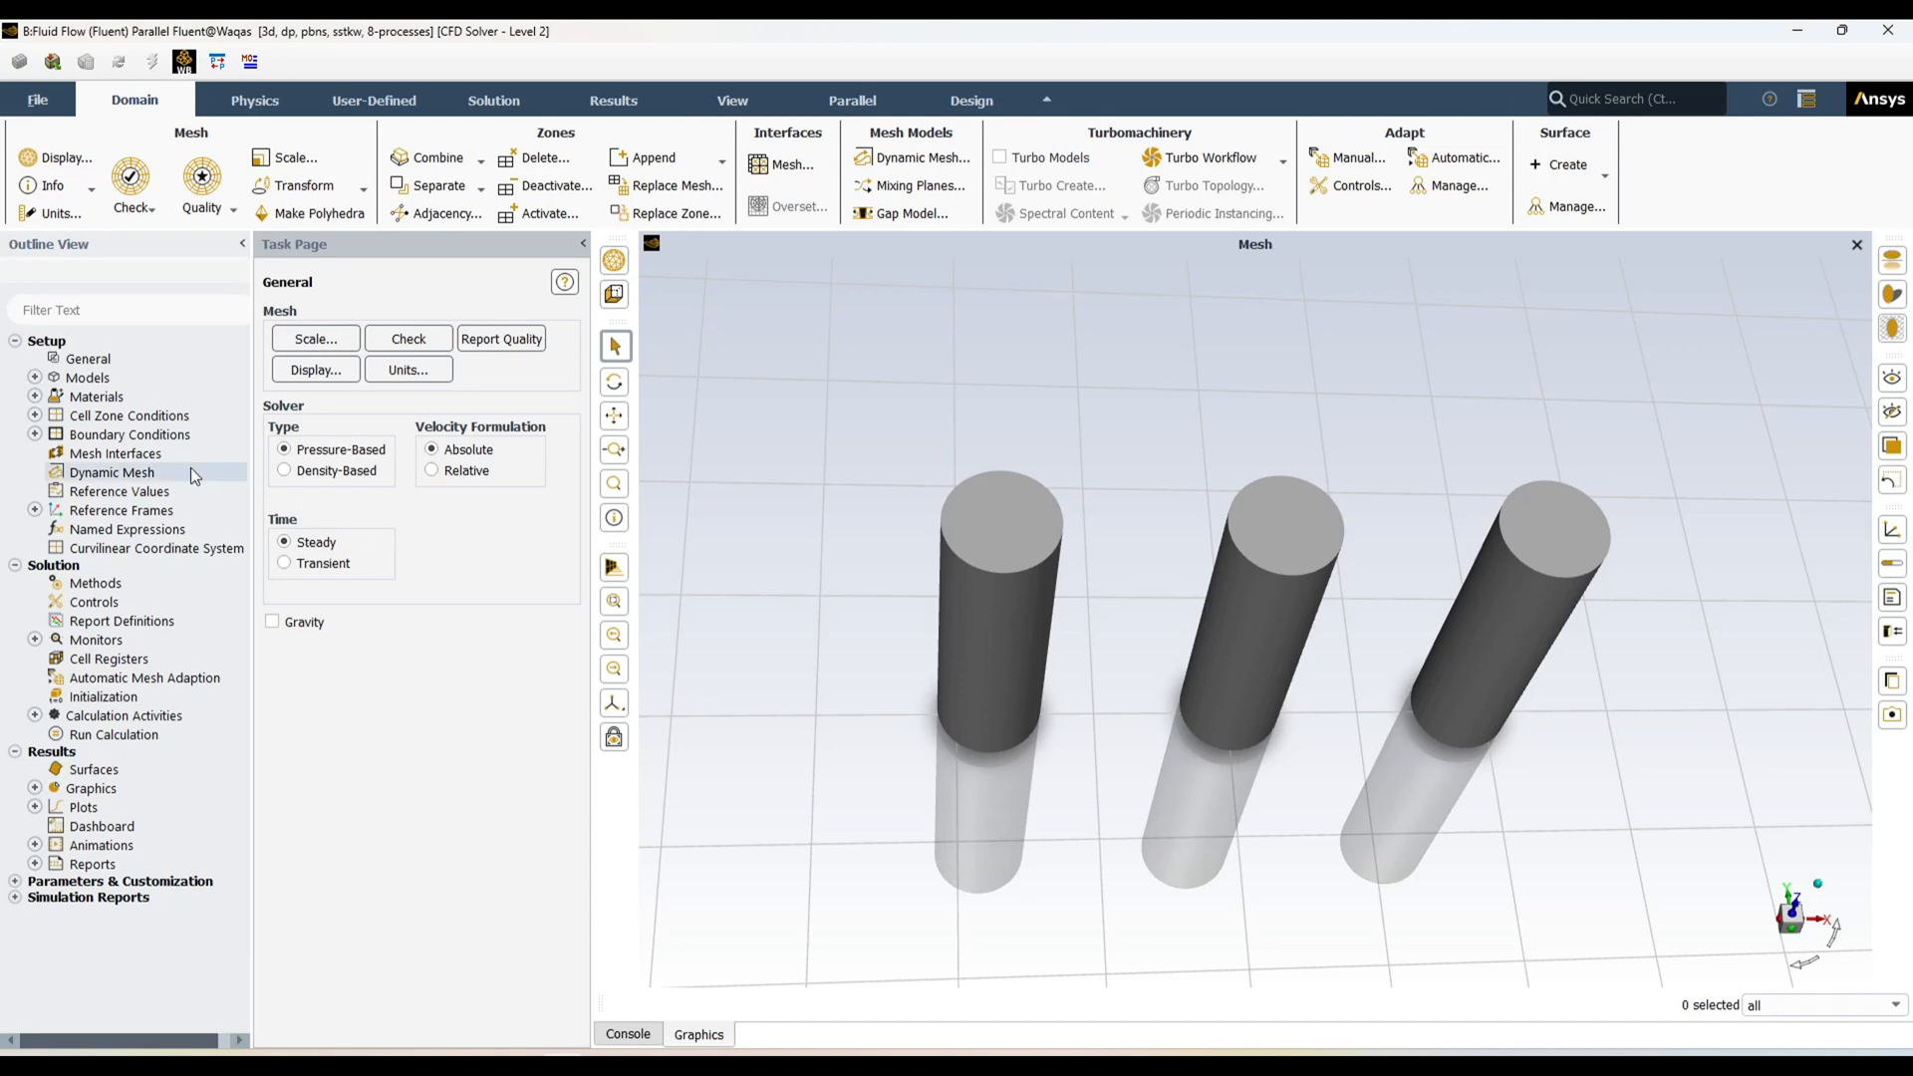
left_click(35, 377)
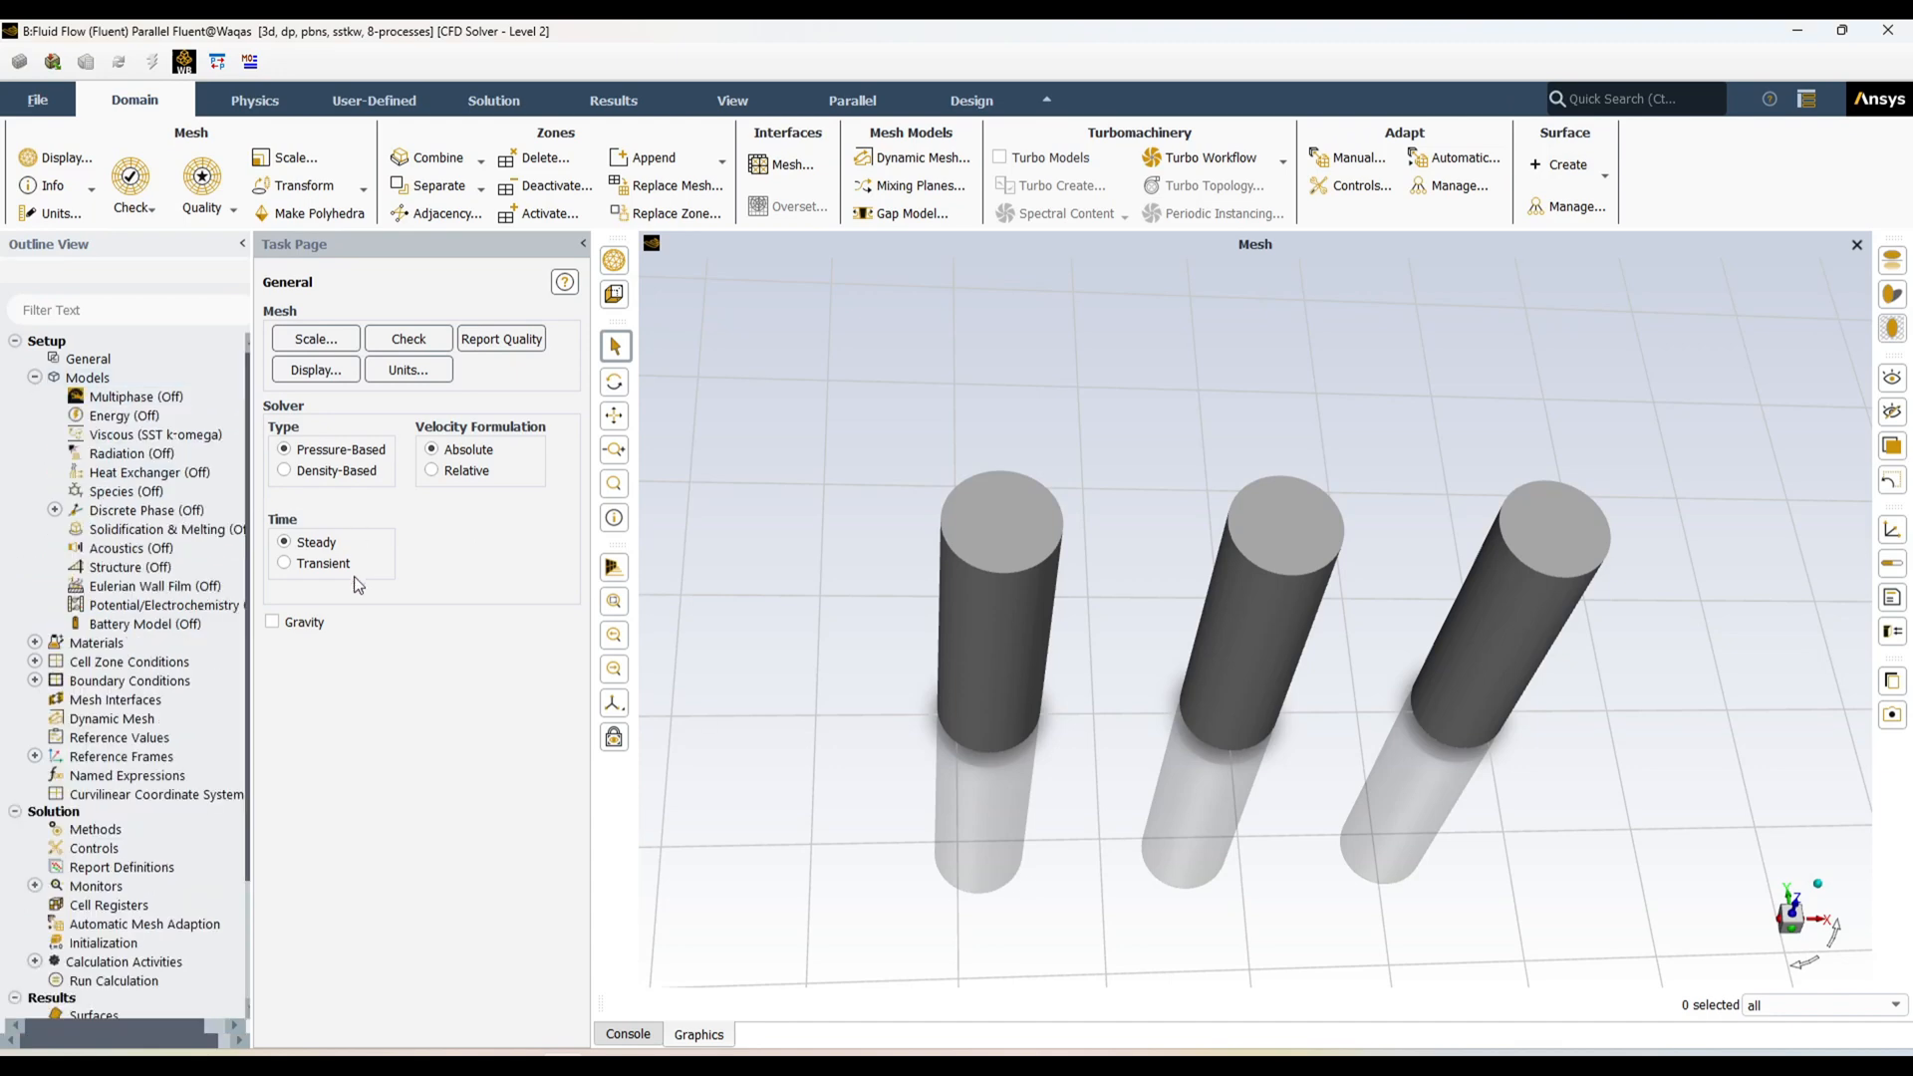
left_click(35, 378)
left_click(34, 396)
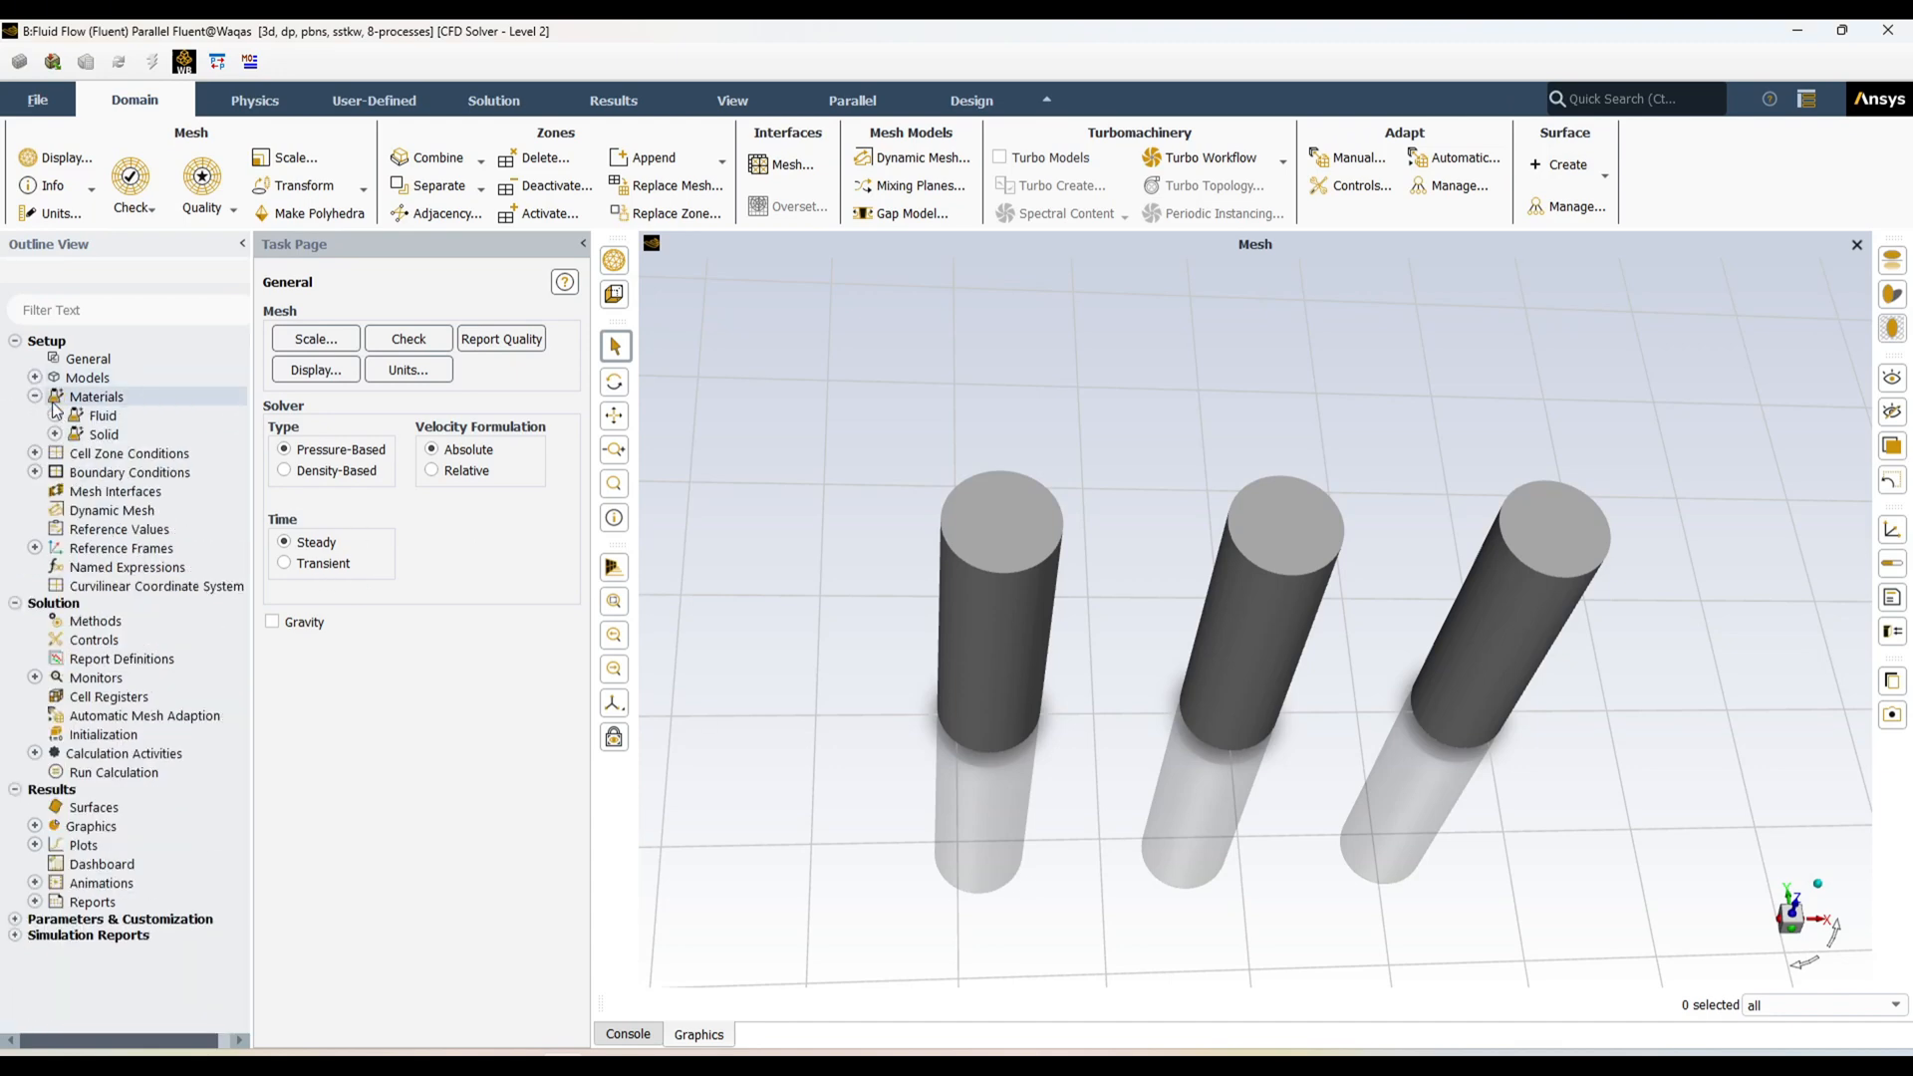
left_click(35, 378)
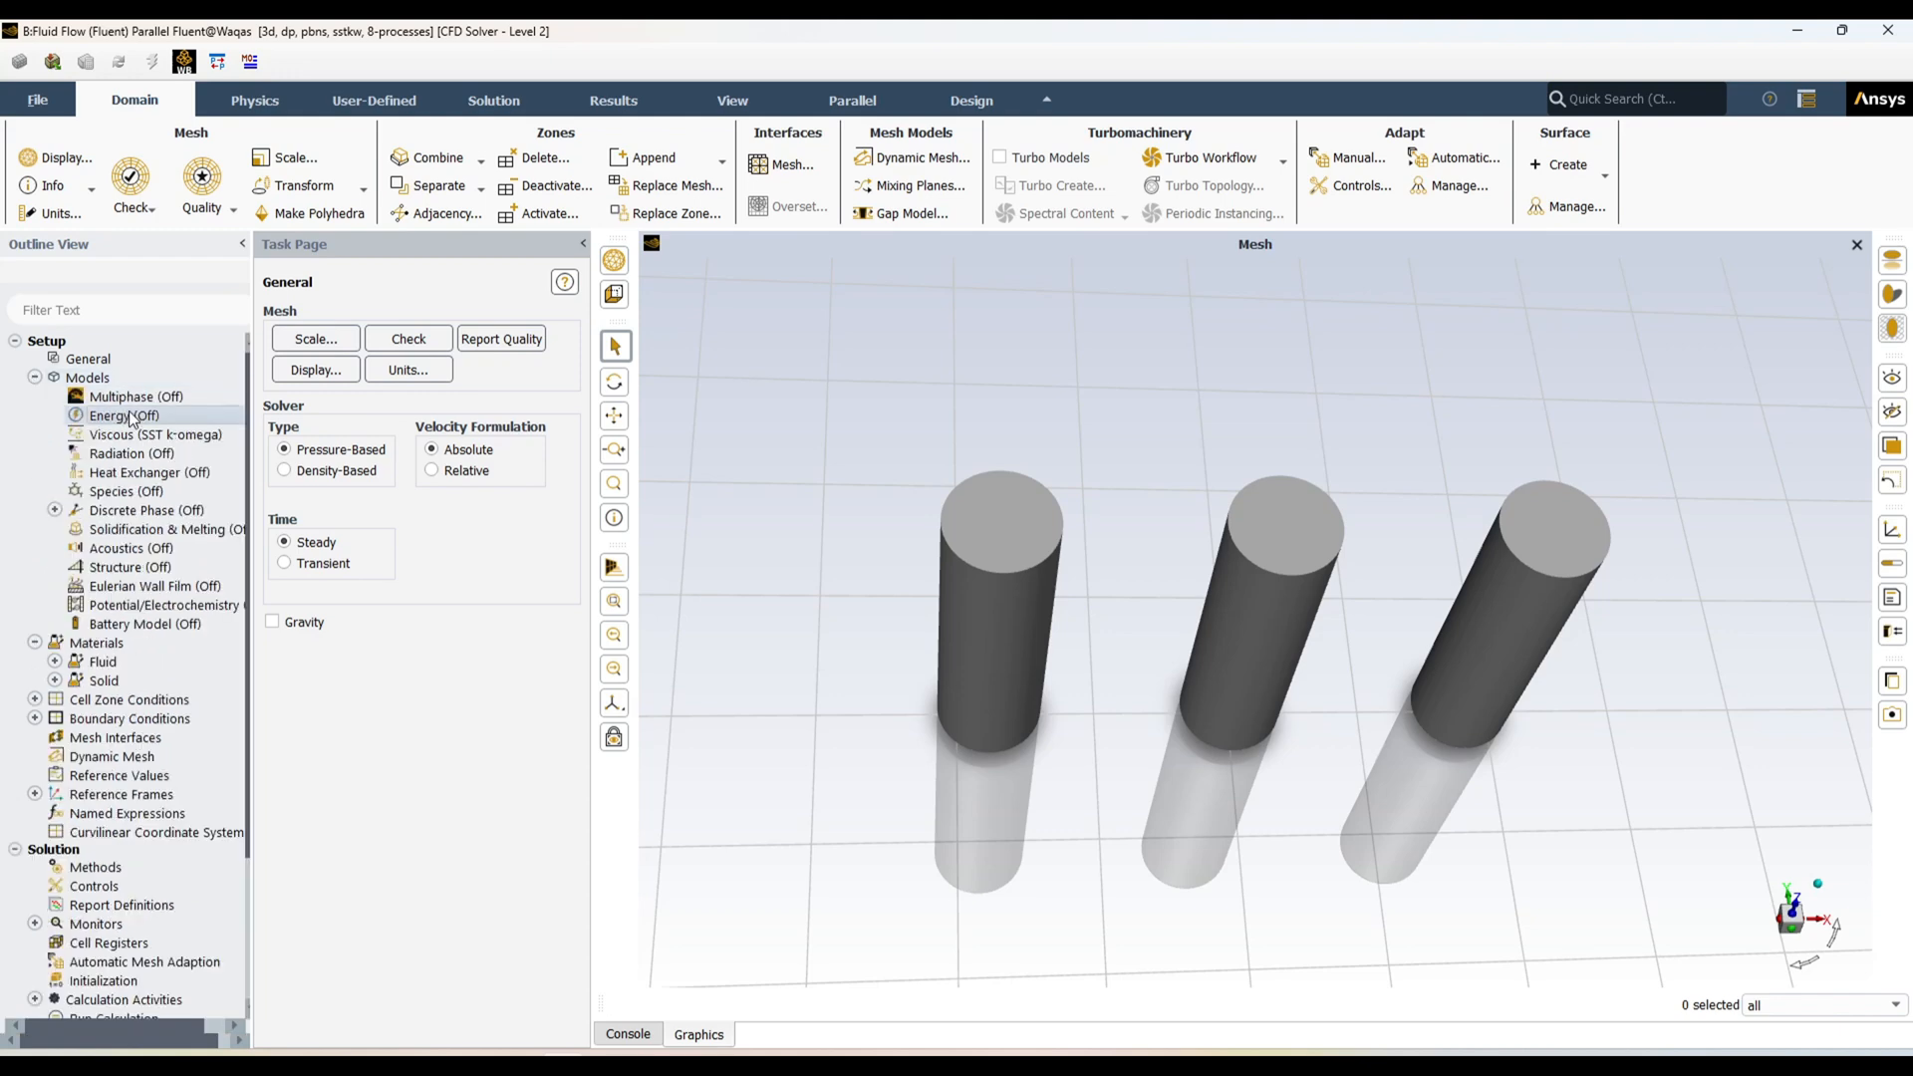
left_click(284, 589)
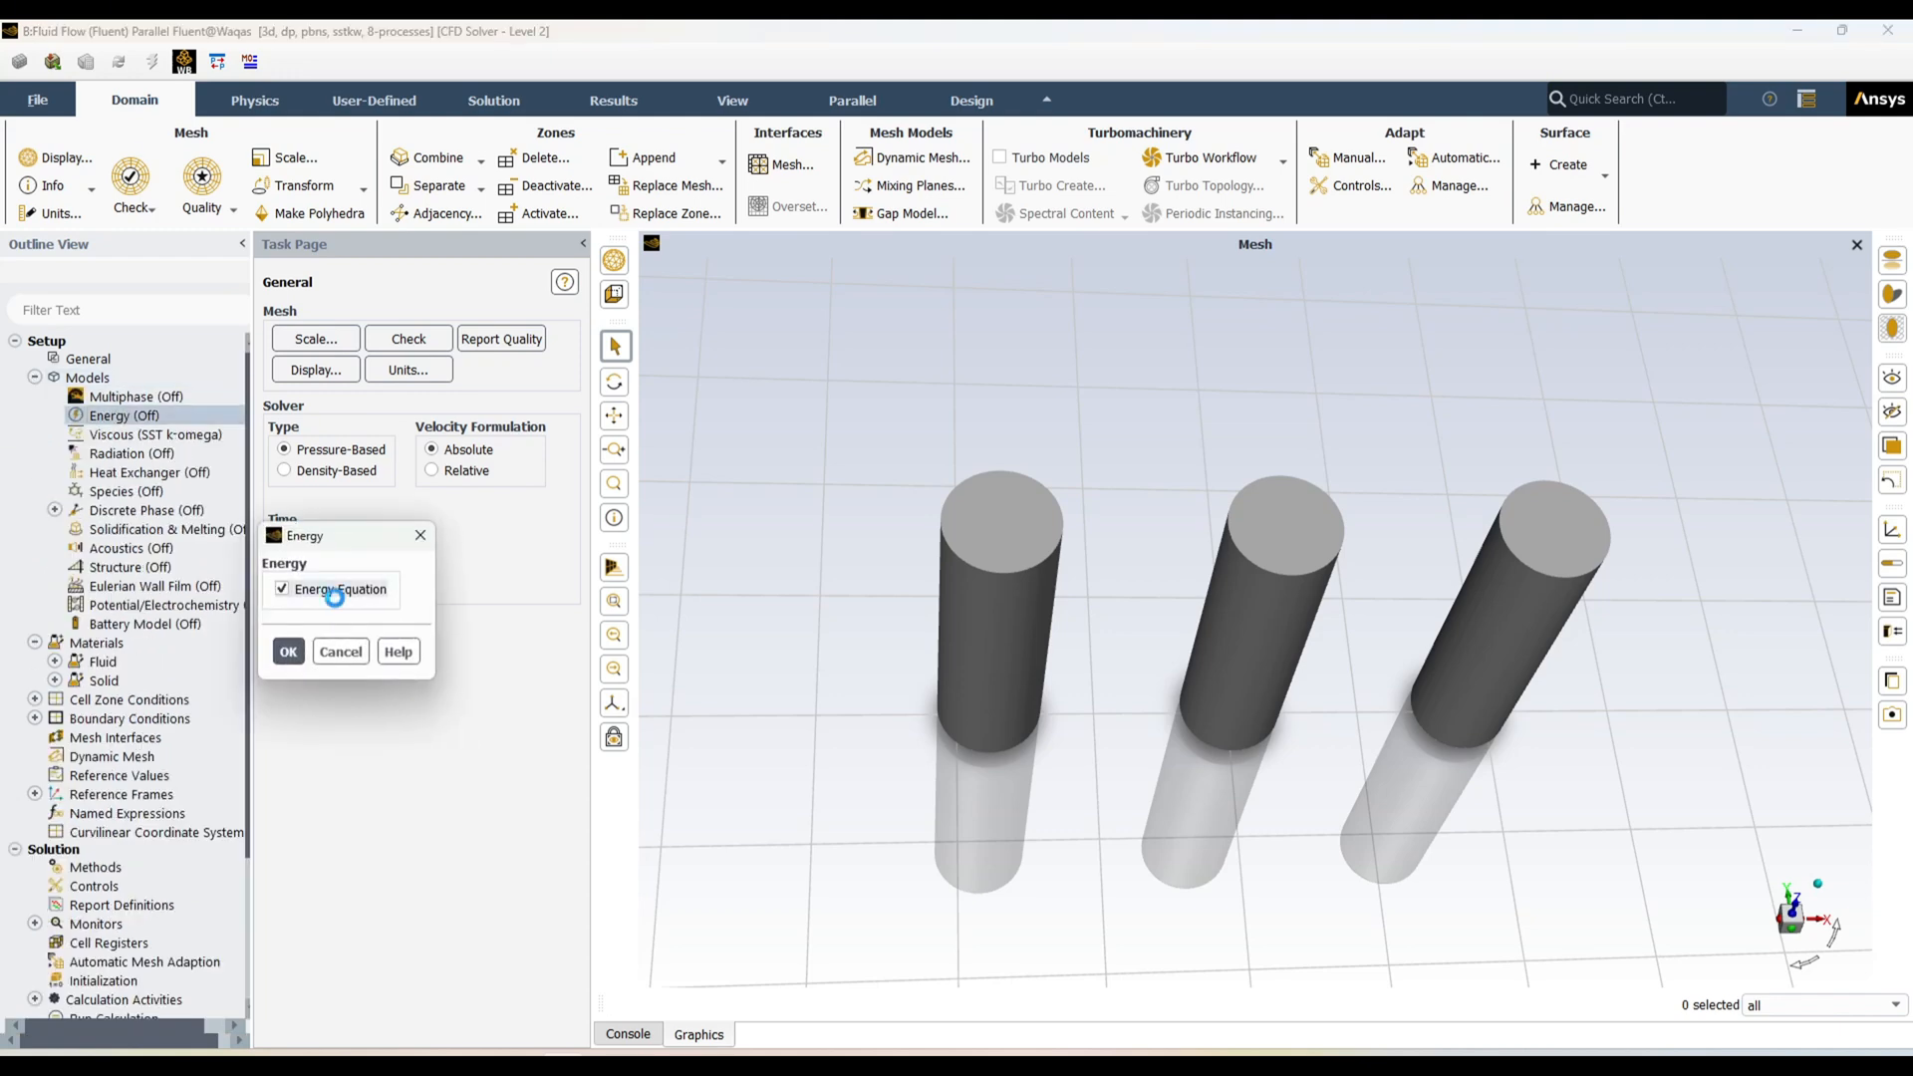
left_click(289, 653)
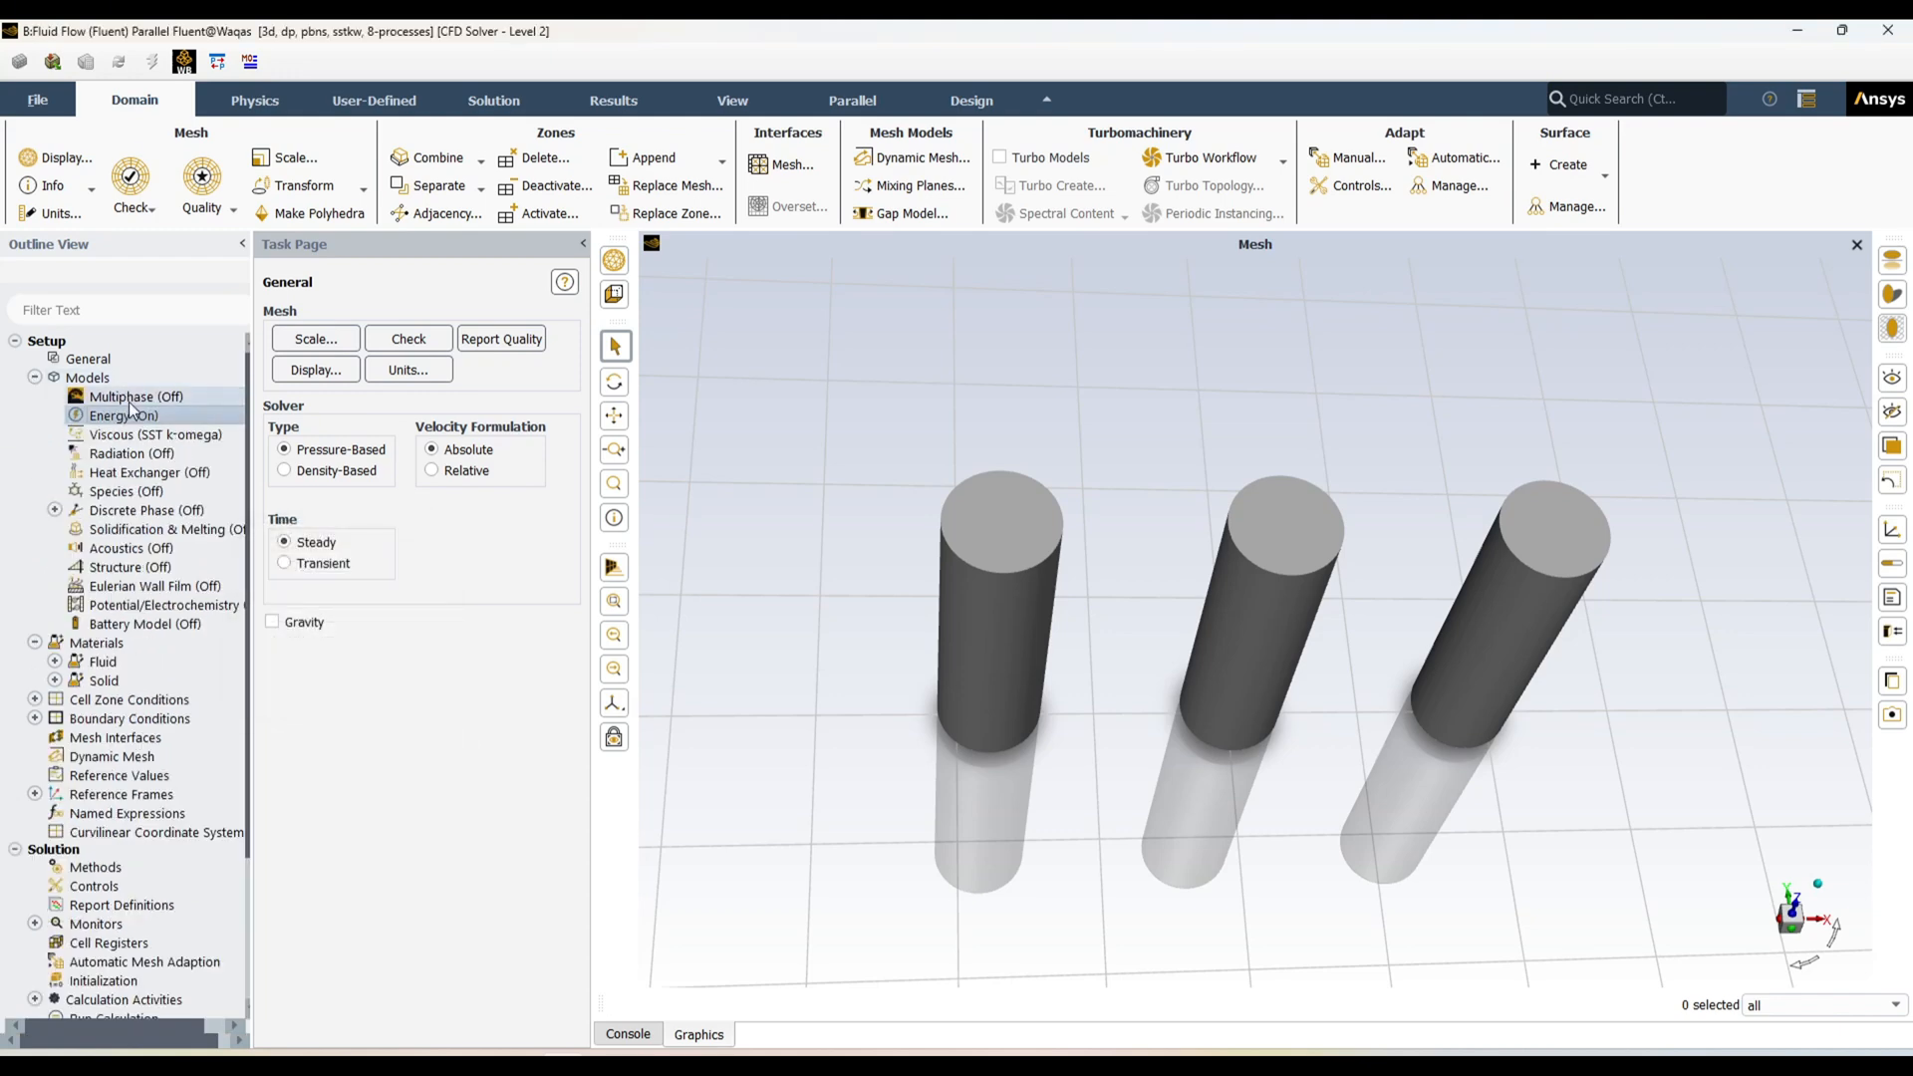
left_click(35, 377)
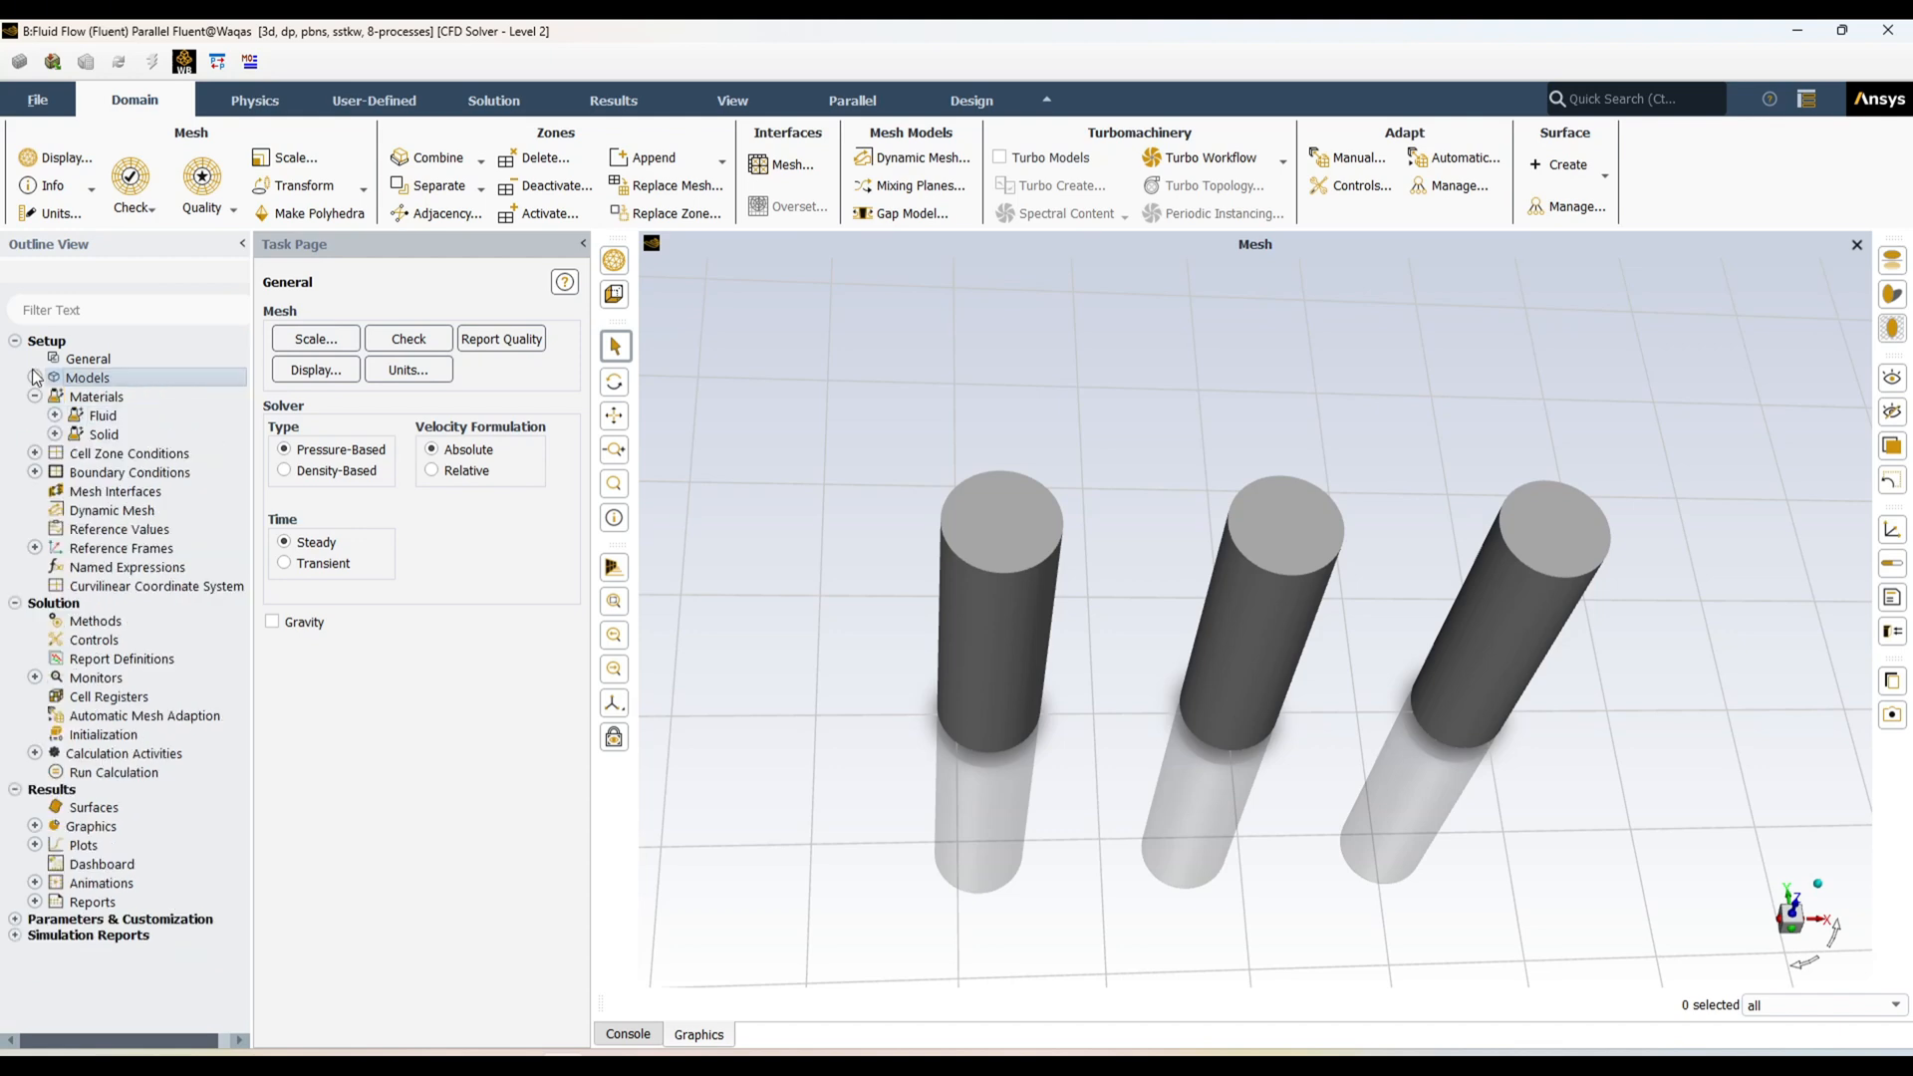
Open the solid material aluminum for editing, rename it call1 and clear its chemical formula.
left_click(56, 434)
left_click(138, 454)
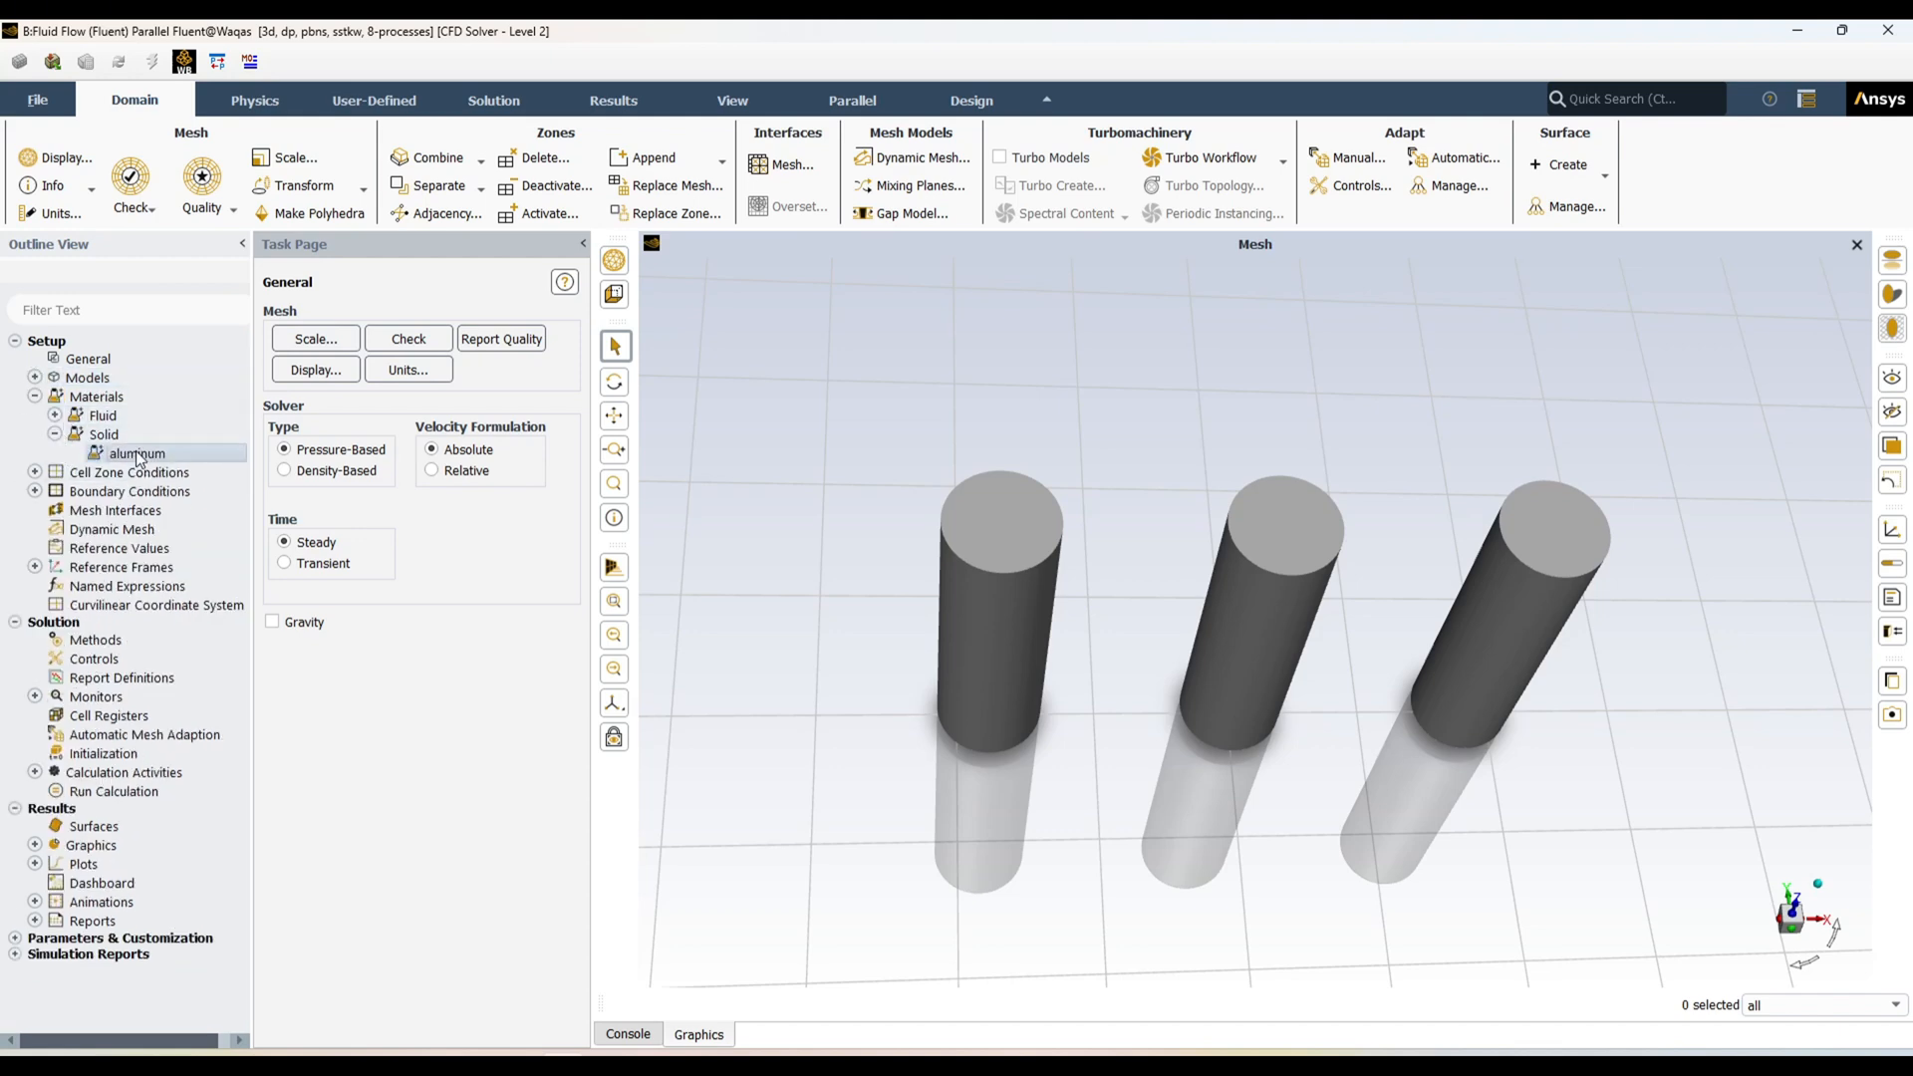
double_click(138, 454)
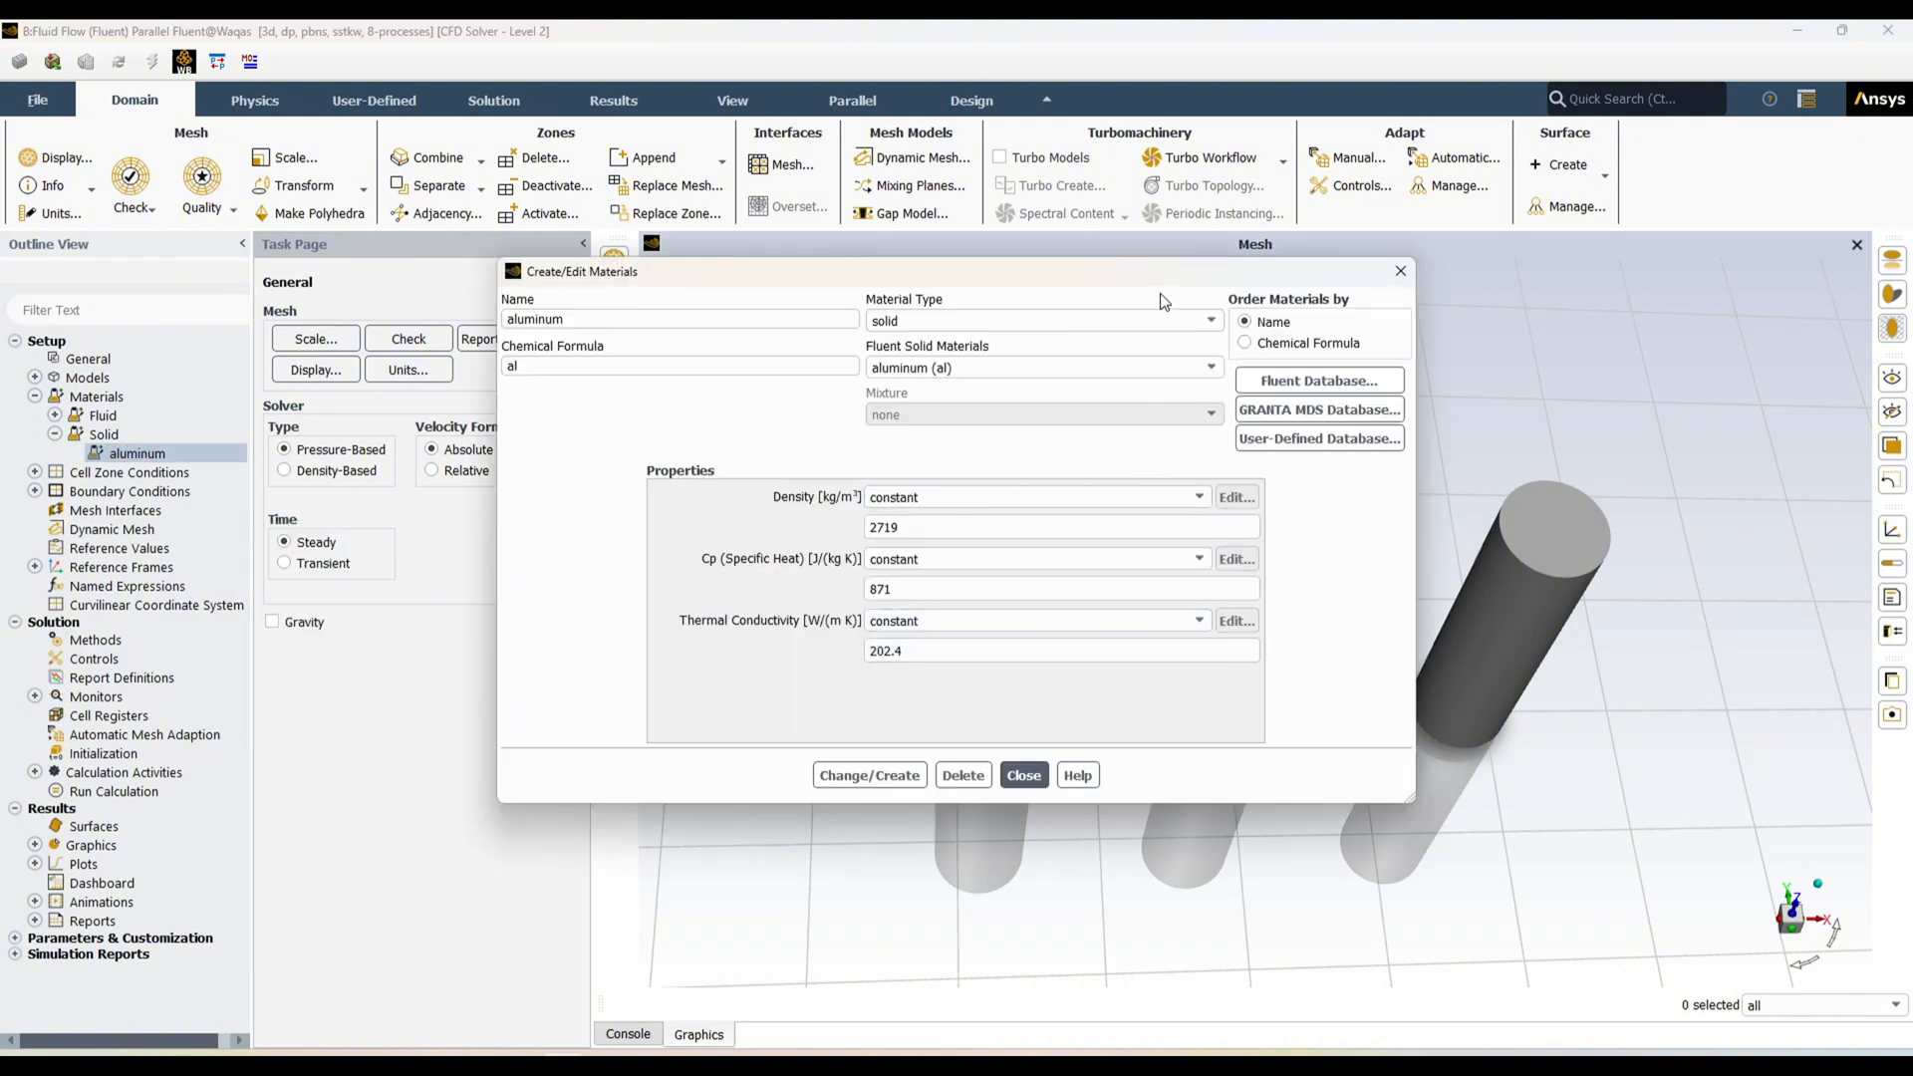
left_click_drag(1171, 272, 673, 342)
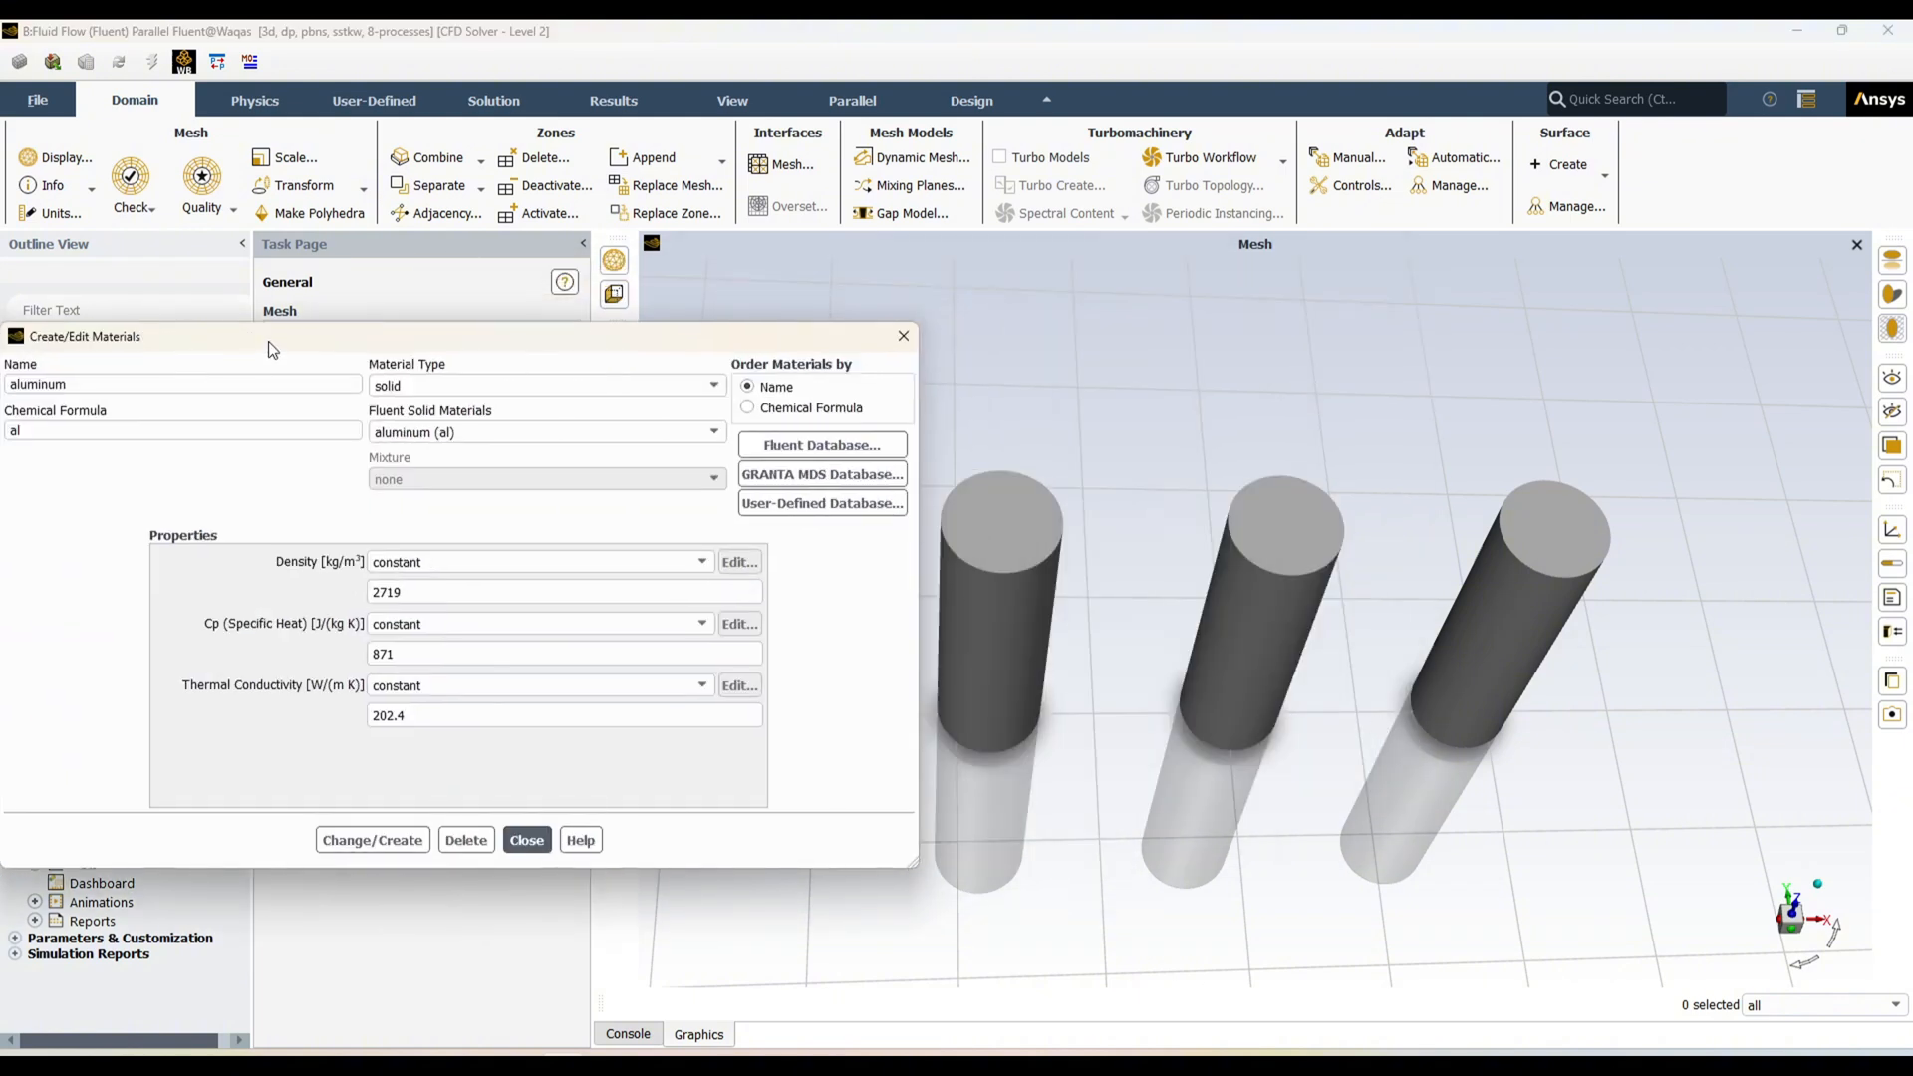
left_click_drag(268, 343, 707, 314)
double_click(489, 359)
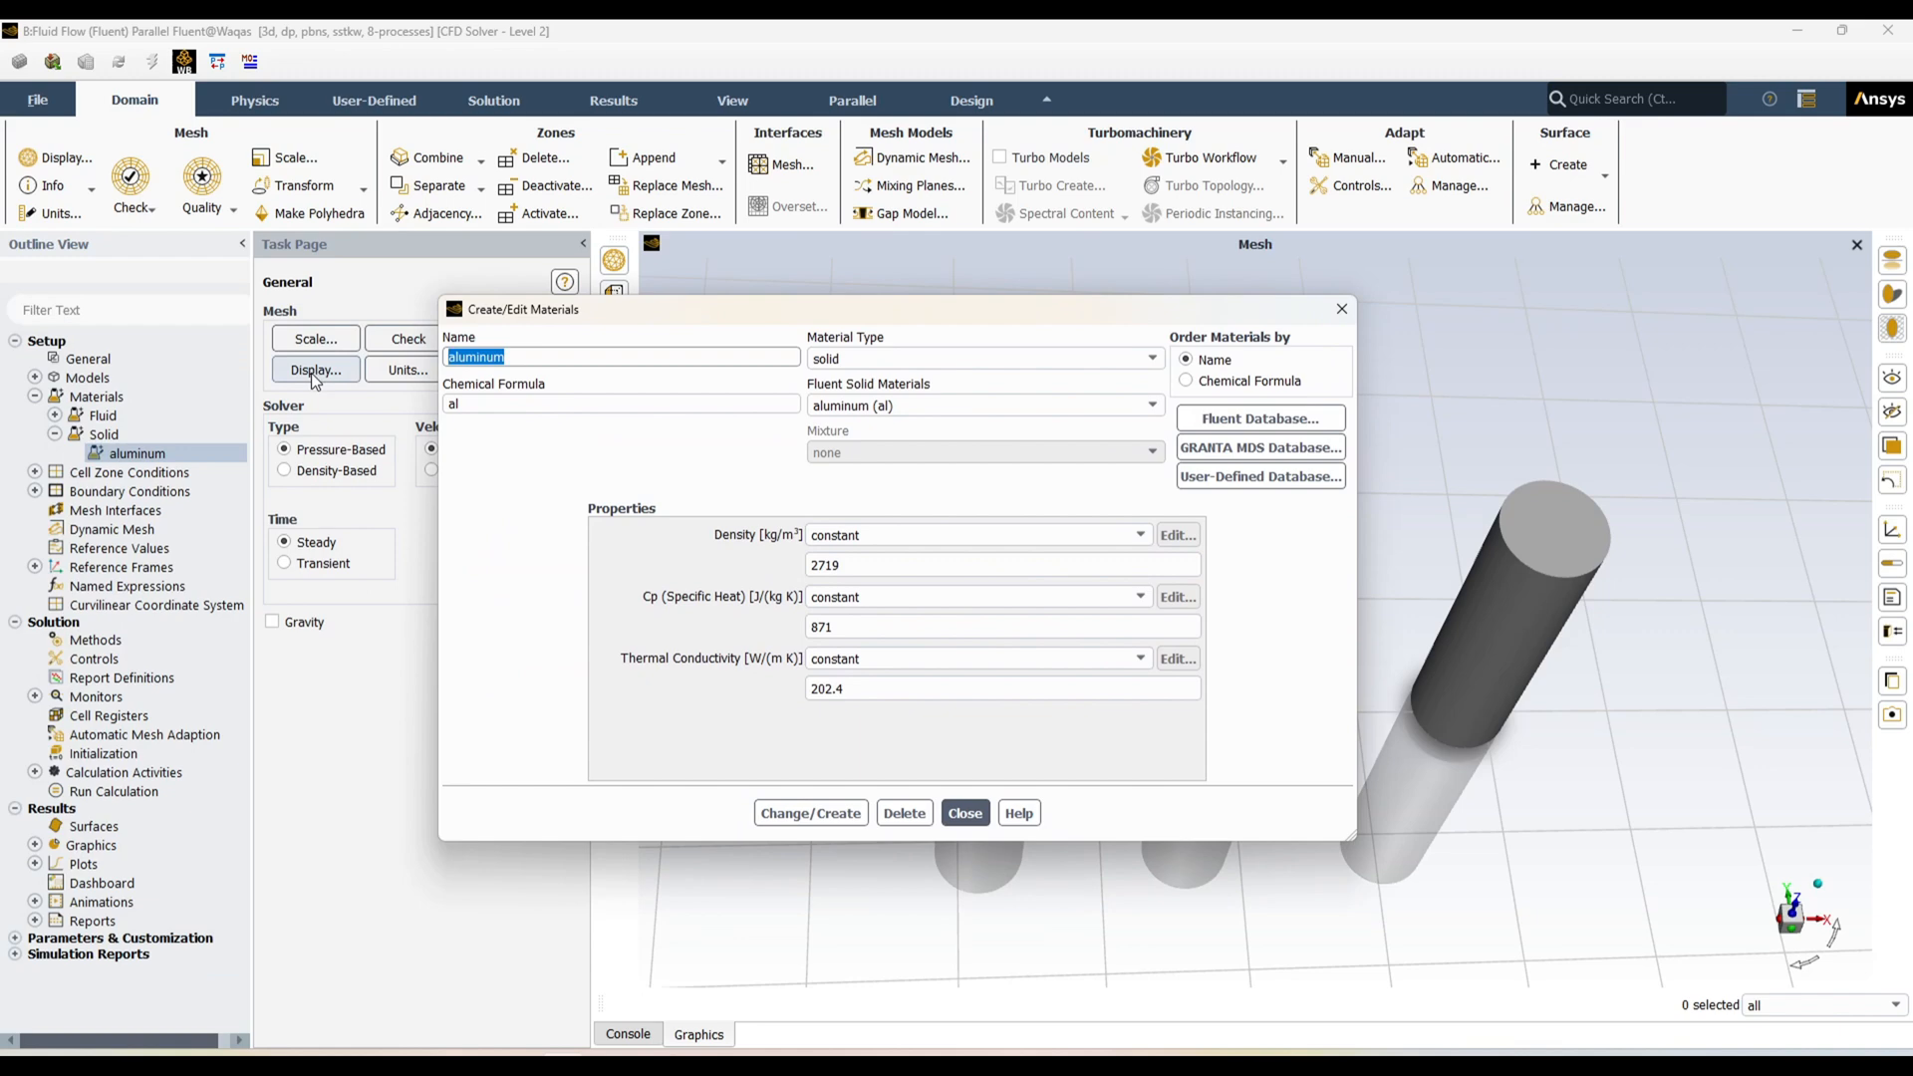
type("call1")
key("Tab")
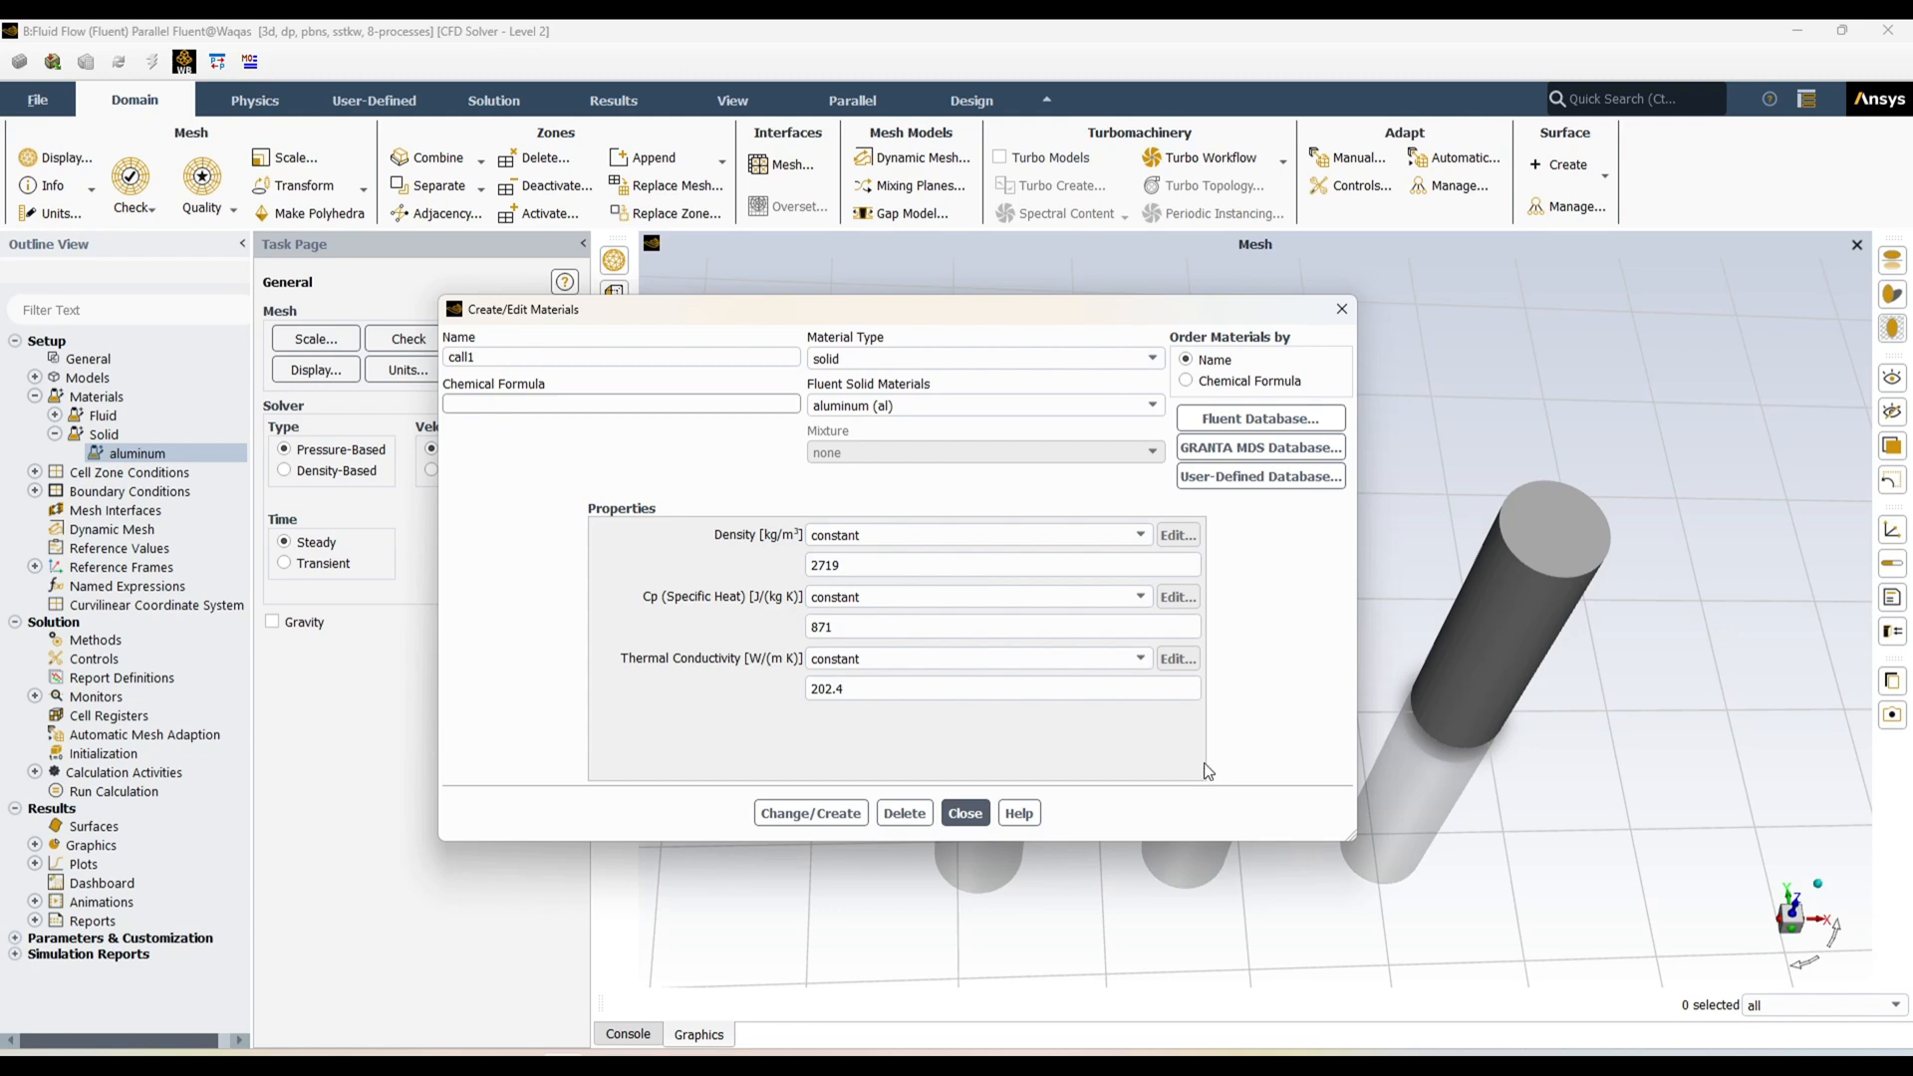
Set the thermal conductivity of call1 to cyl-orthotropic, check the cylinders' axis in the model, and open the conductivity definition.
left_click(1139, 662)
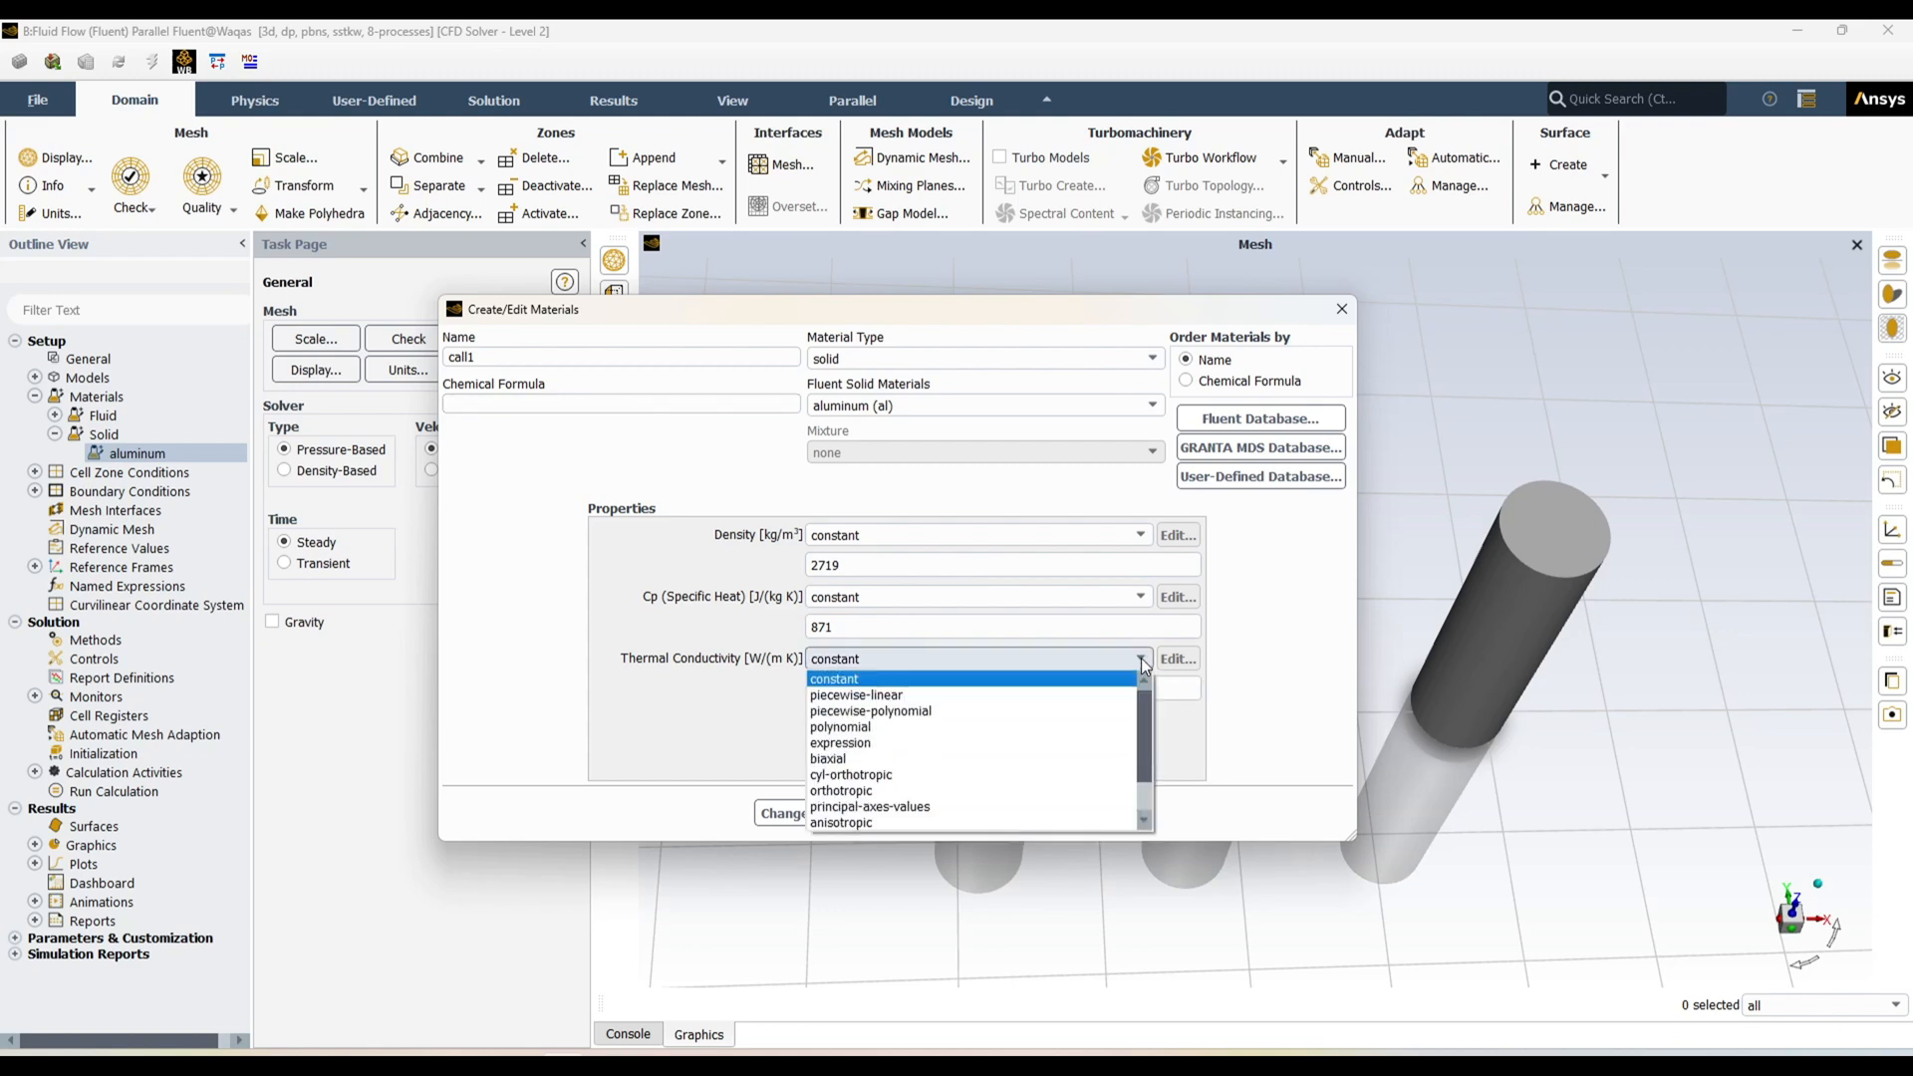
left_click(944, 776)
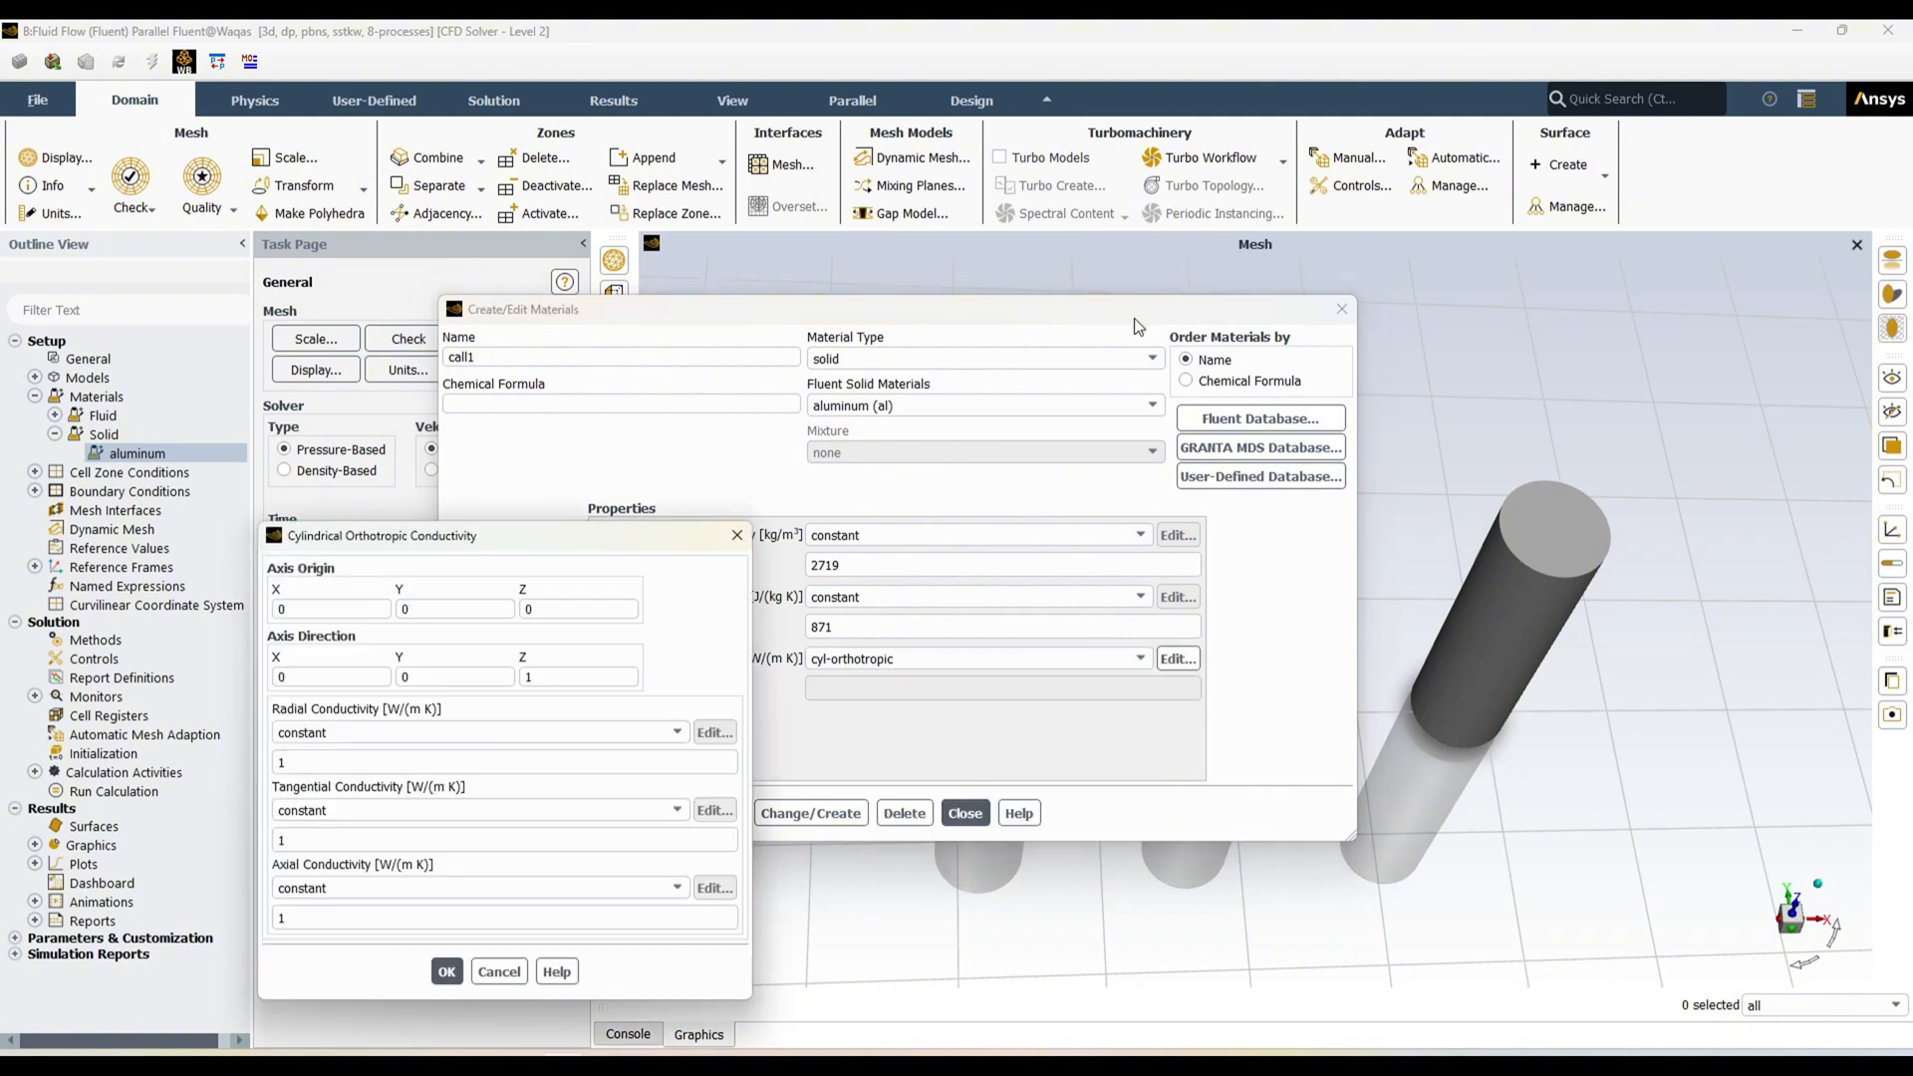
left_click(498, 971)
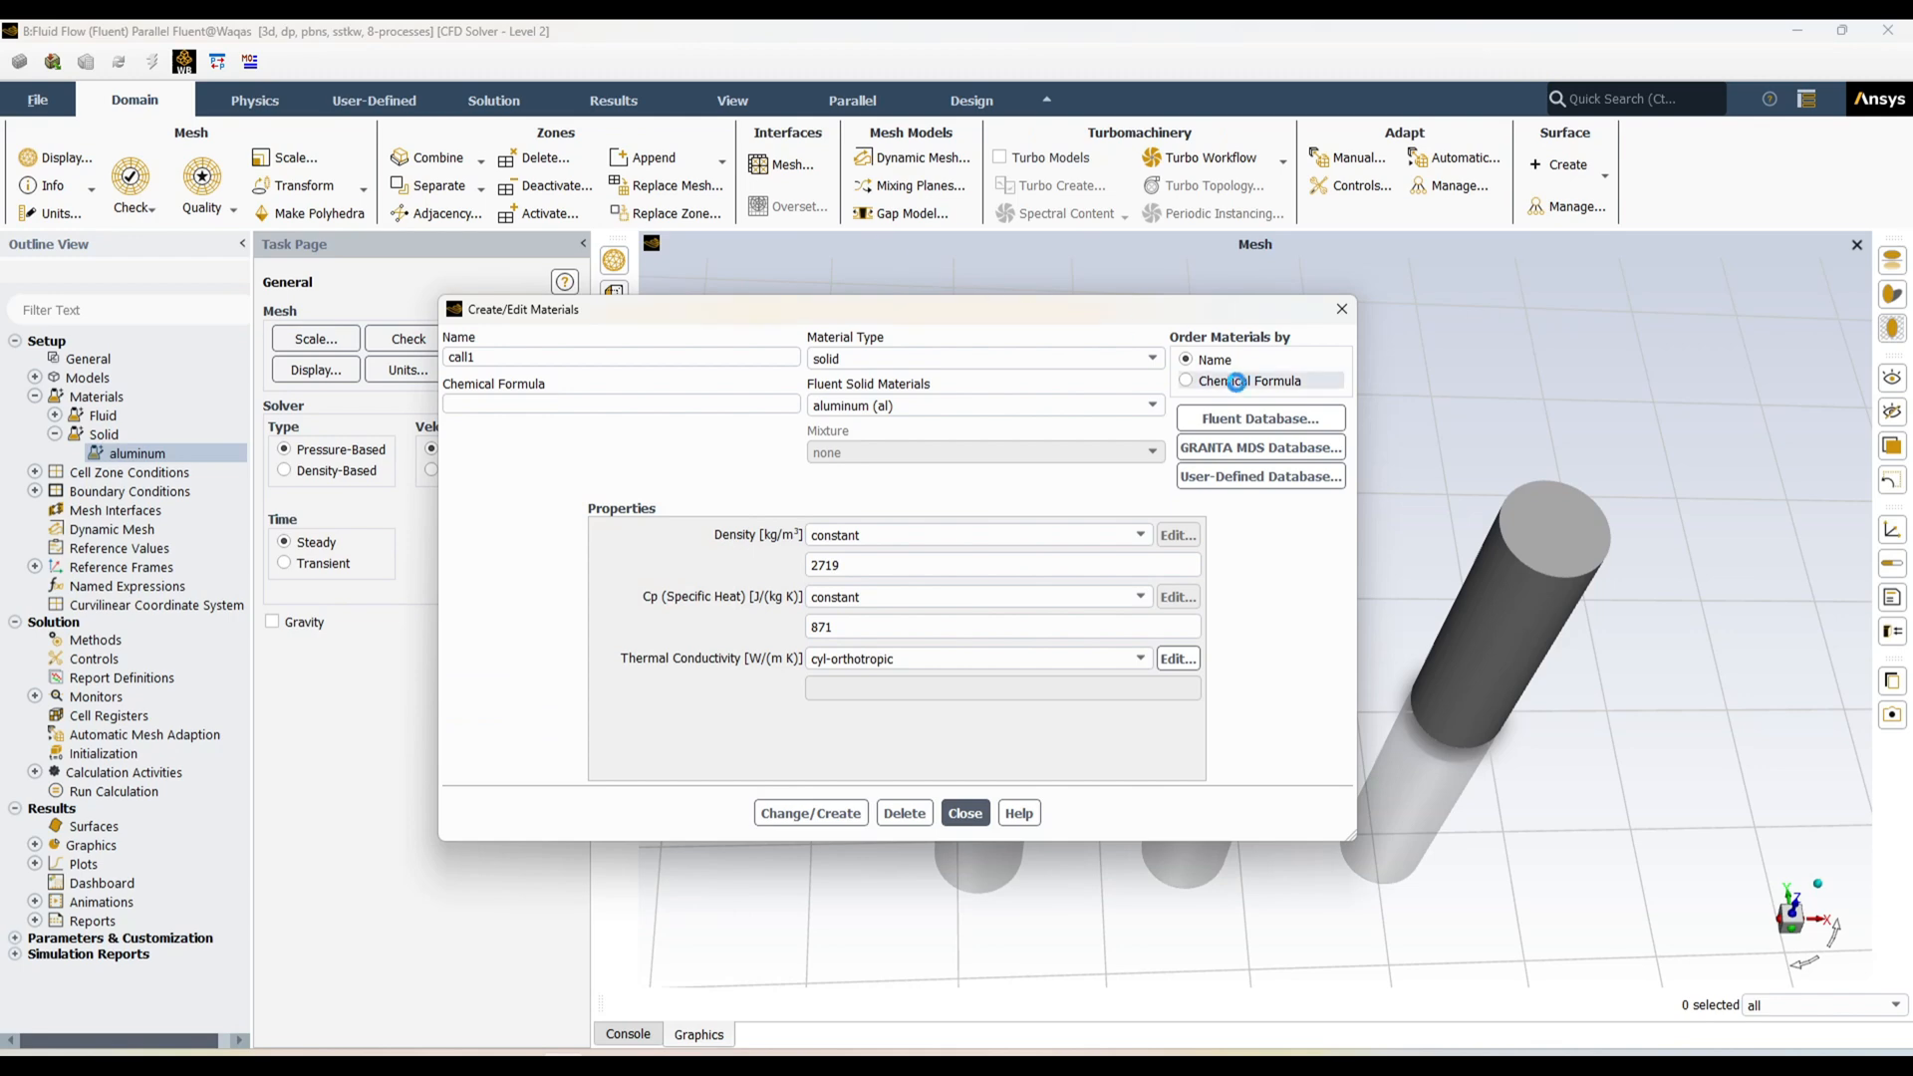
left_click_drag(1219, 302, 786, 222)
left_click_drag(1401, 659, 1526, 498)
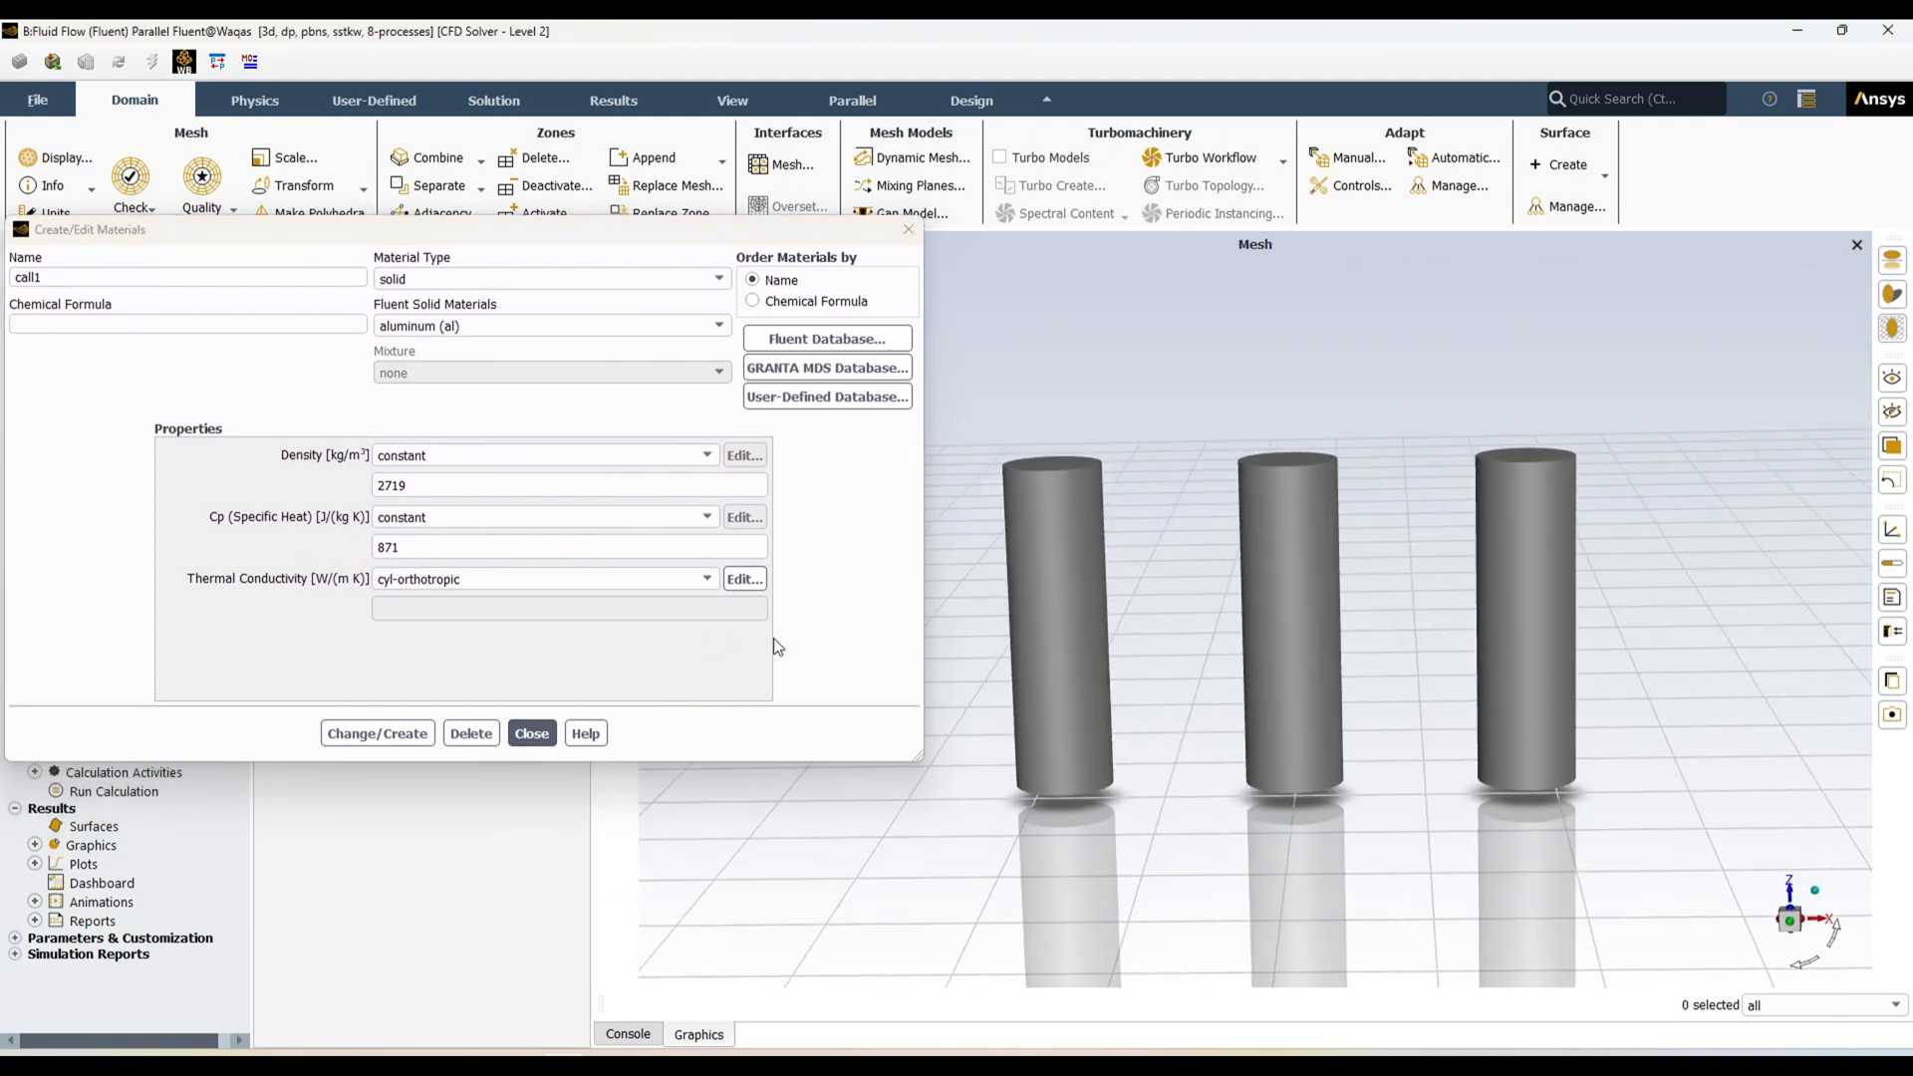
left_click(745, 580)
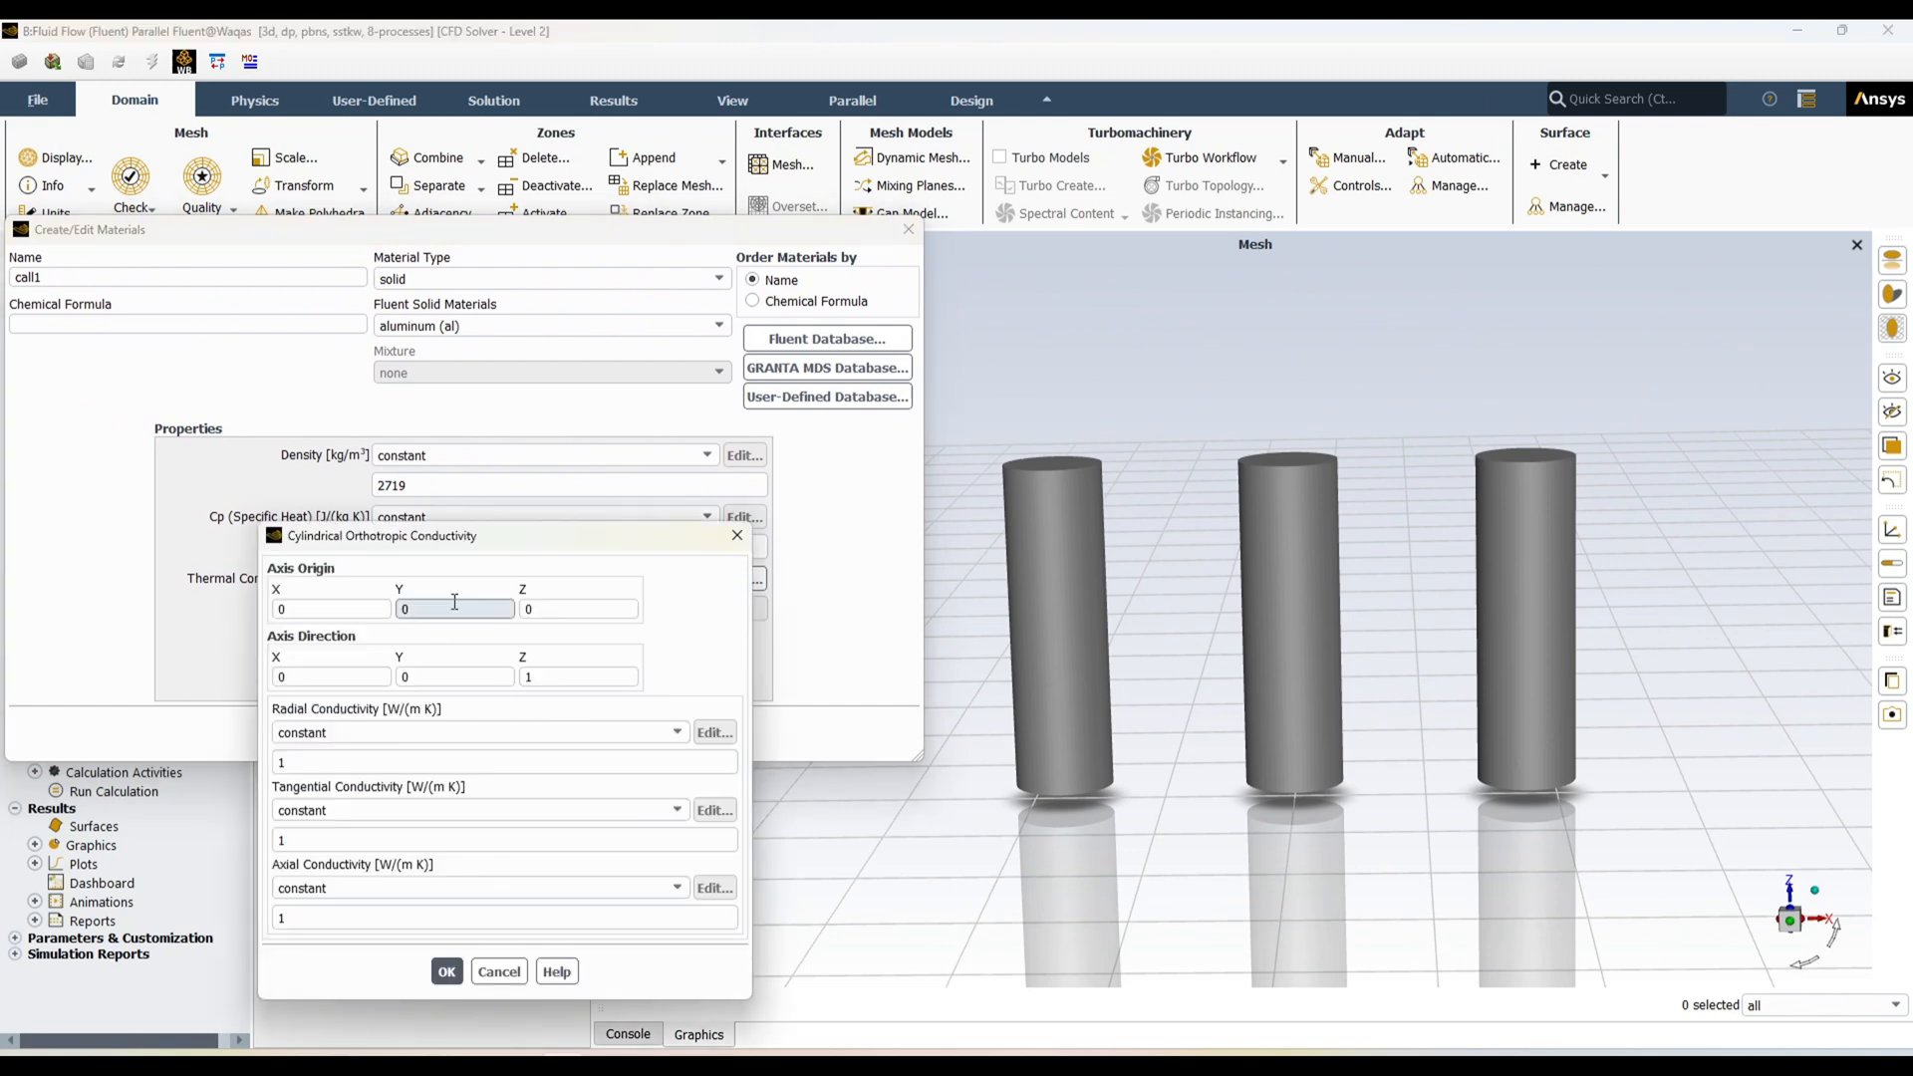
left_click_drag(679, 546, 518, 322)
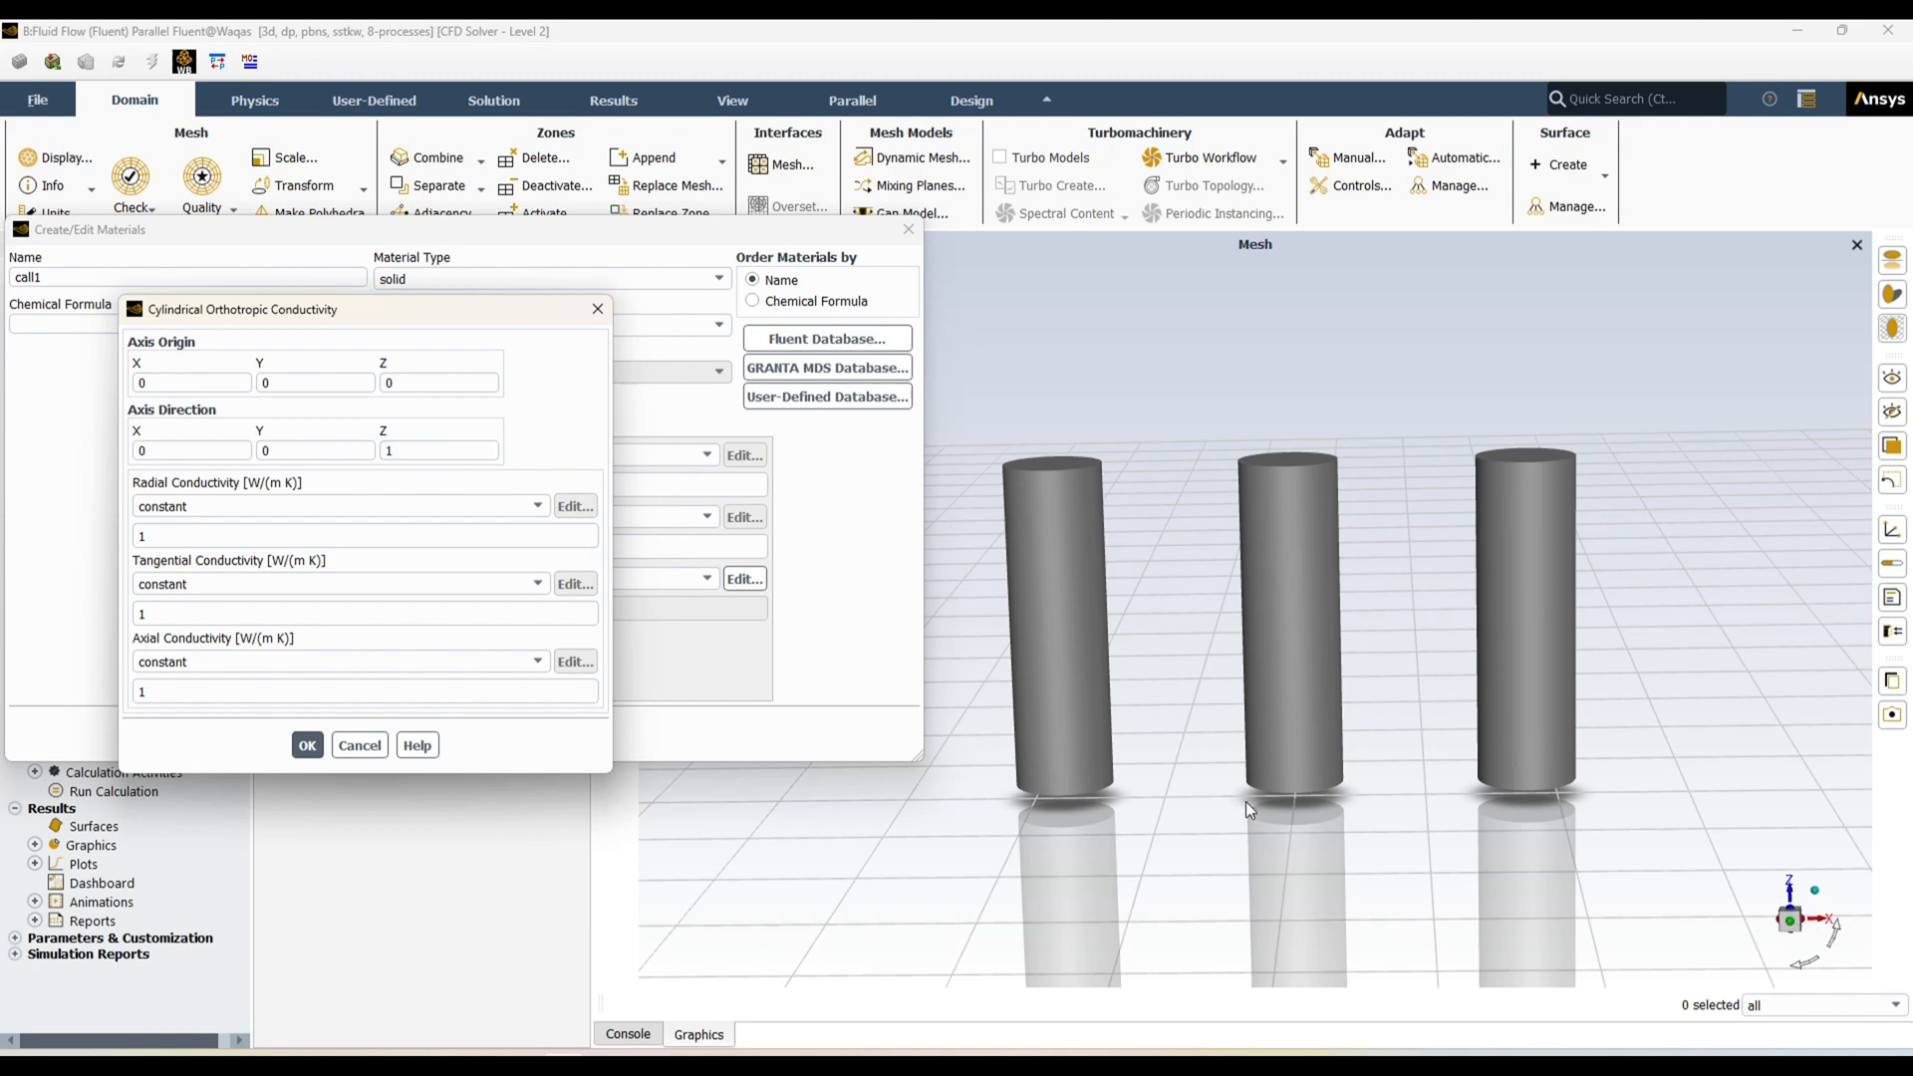
Try an axis direction of 0, 1, 0 for the orthotropic conductivity and restore it to 0, 0, 1.
left_click_drag(276, 451, 67, 438)
type("1")
key("Tab")
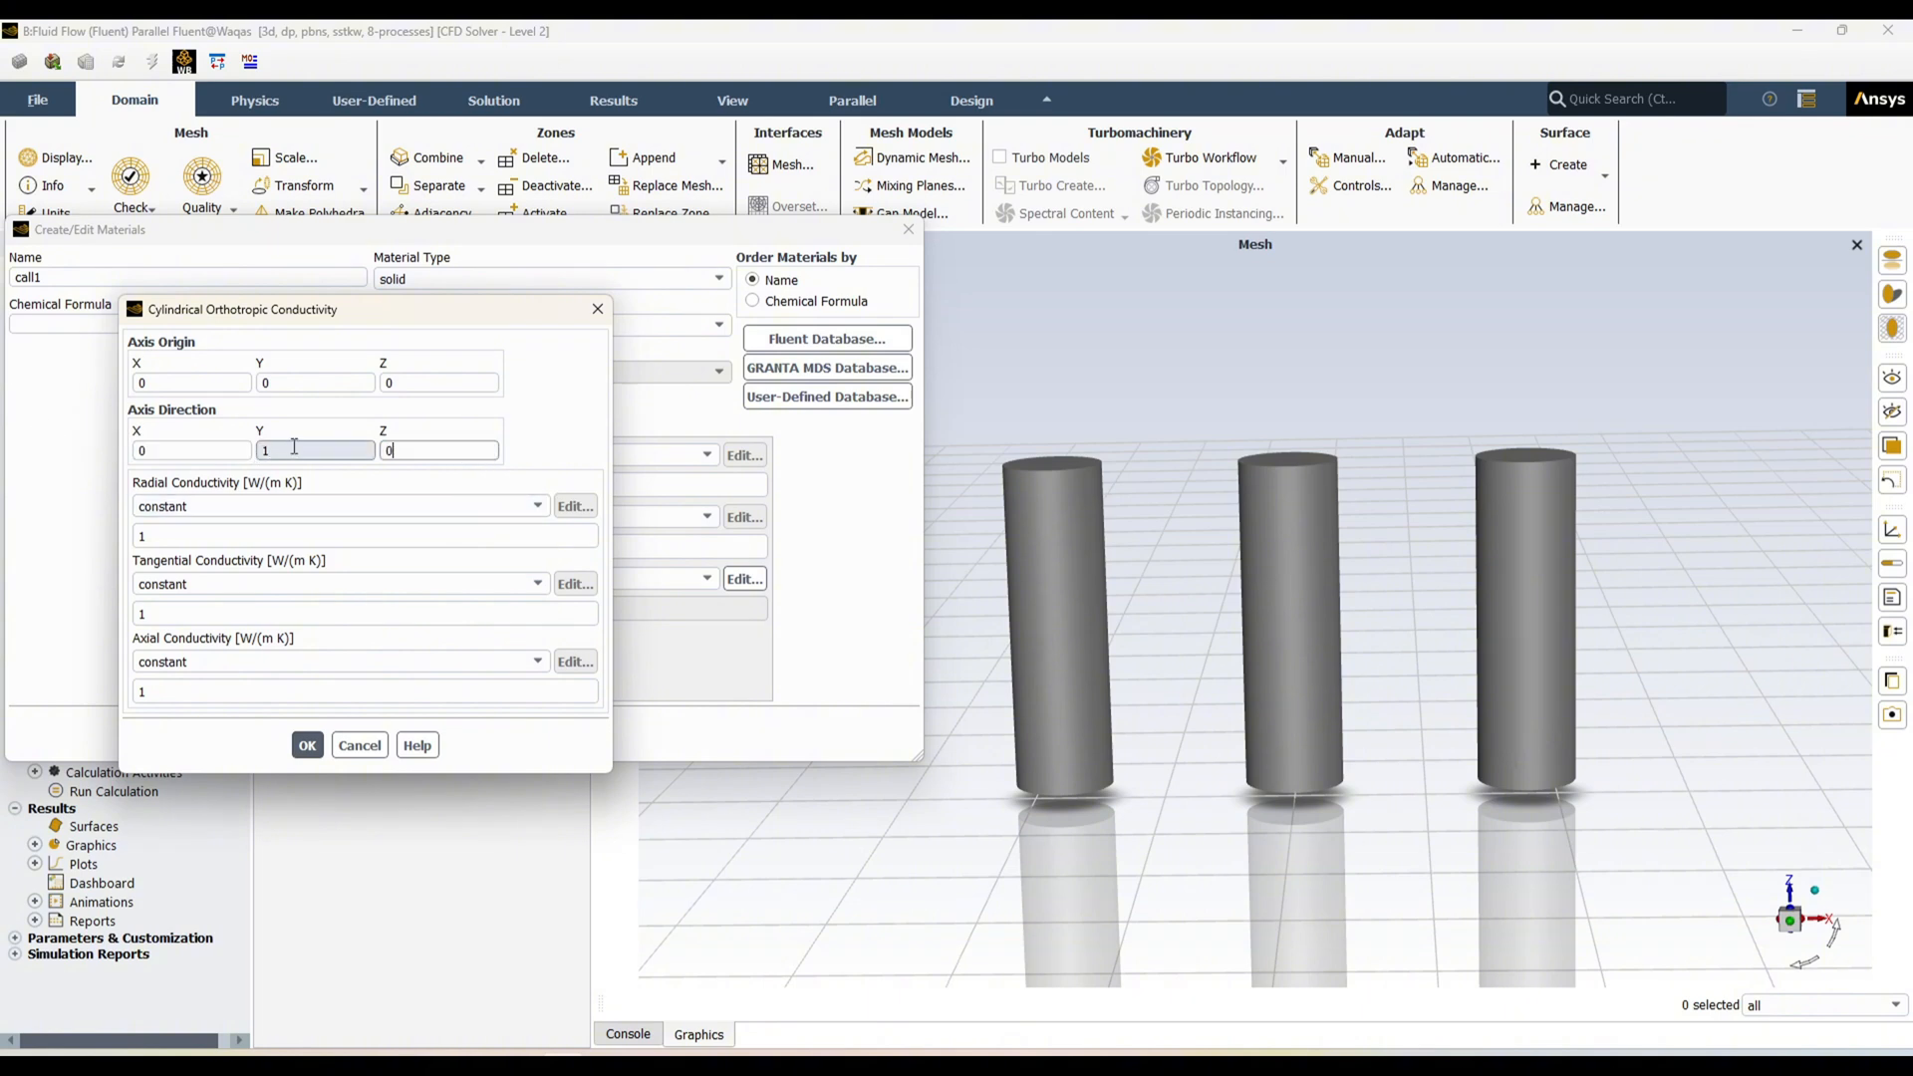
key("shift+Tab")
key("Tab")
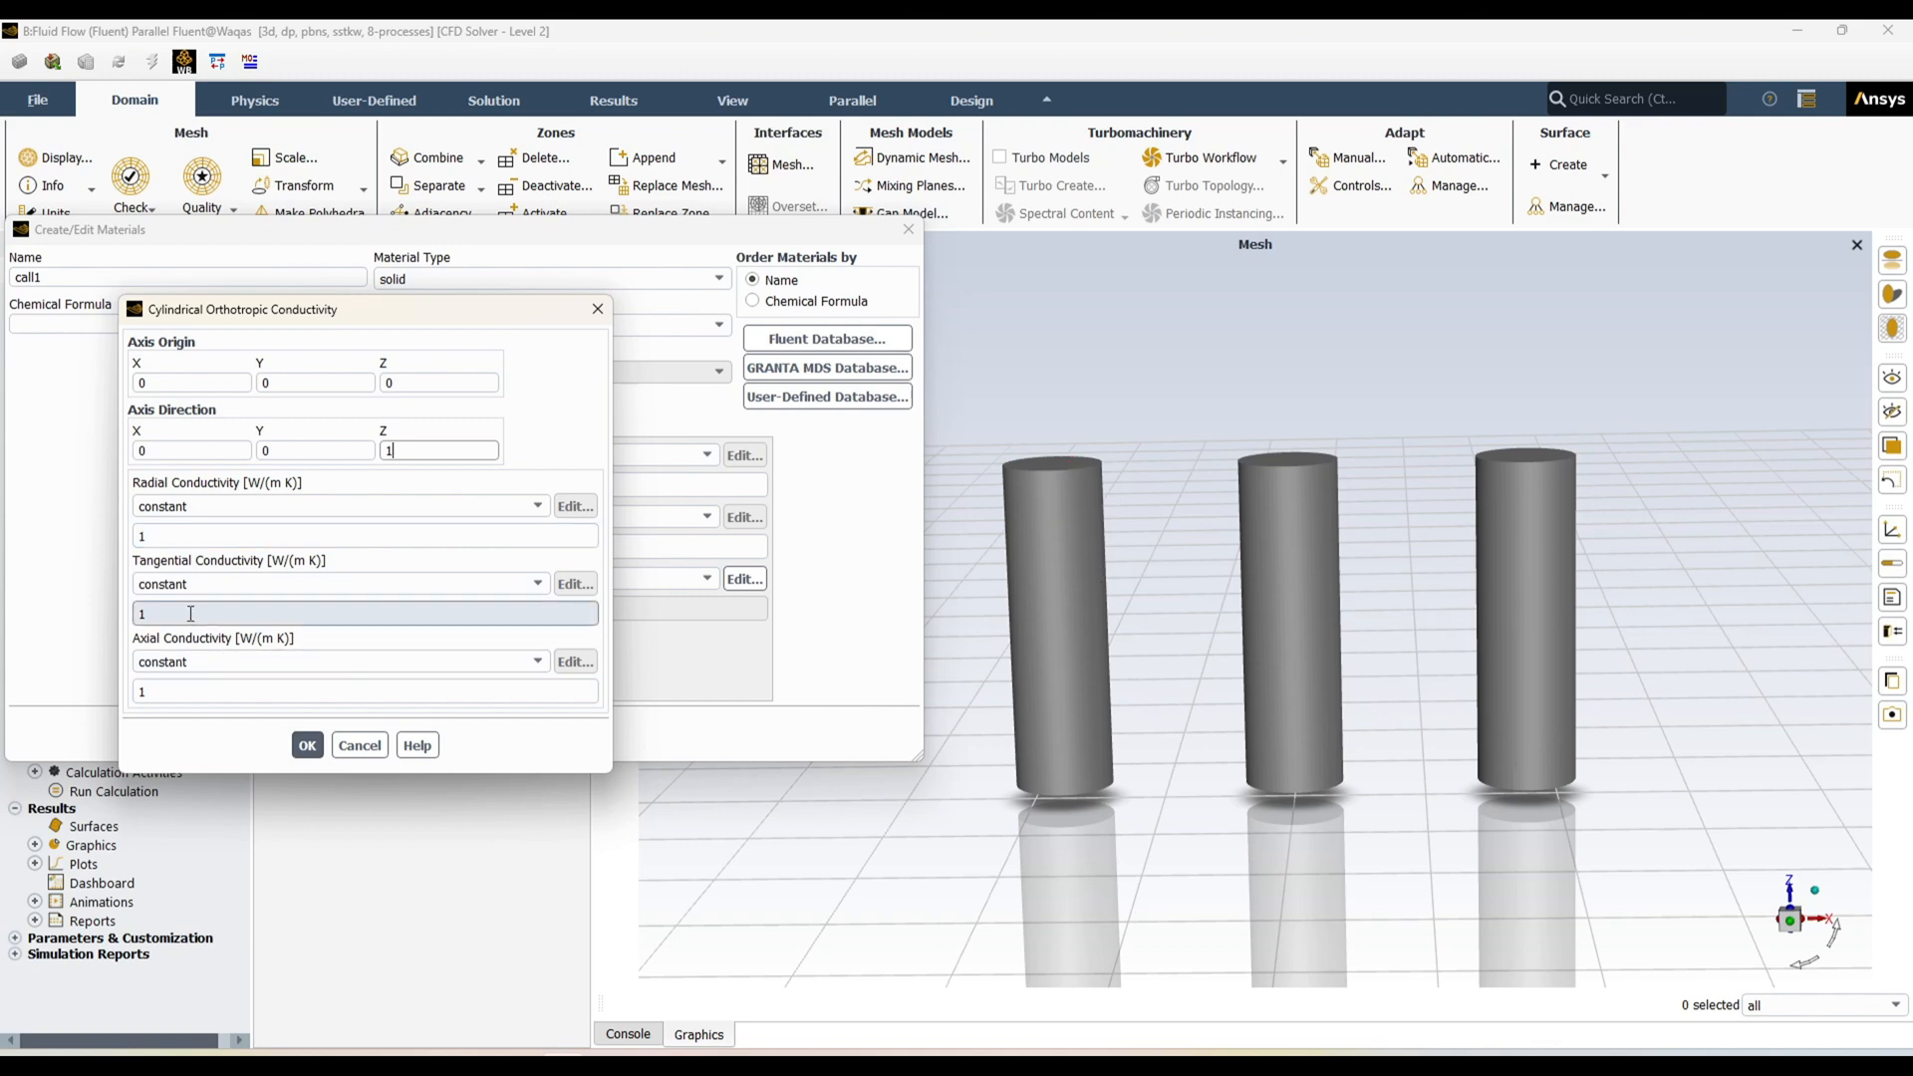
Set the tangential conductivity to 20 W/(m K), accept the conductivity definition, and create material call1 without overwriting aluminum.
left_click_drag(189, 613, 7, 607)
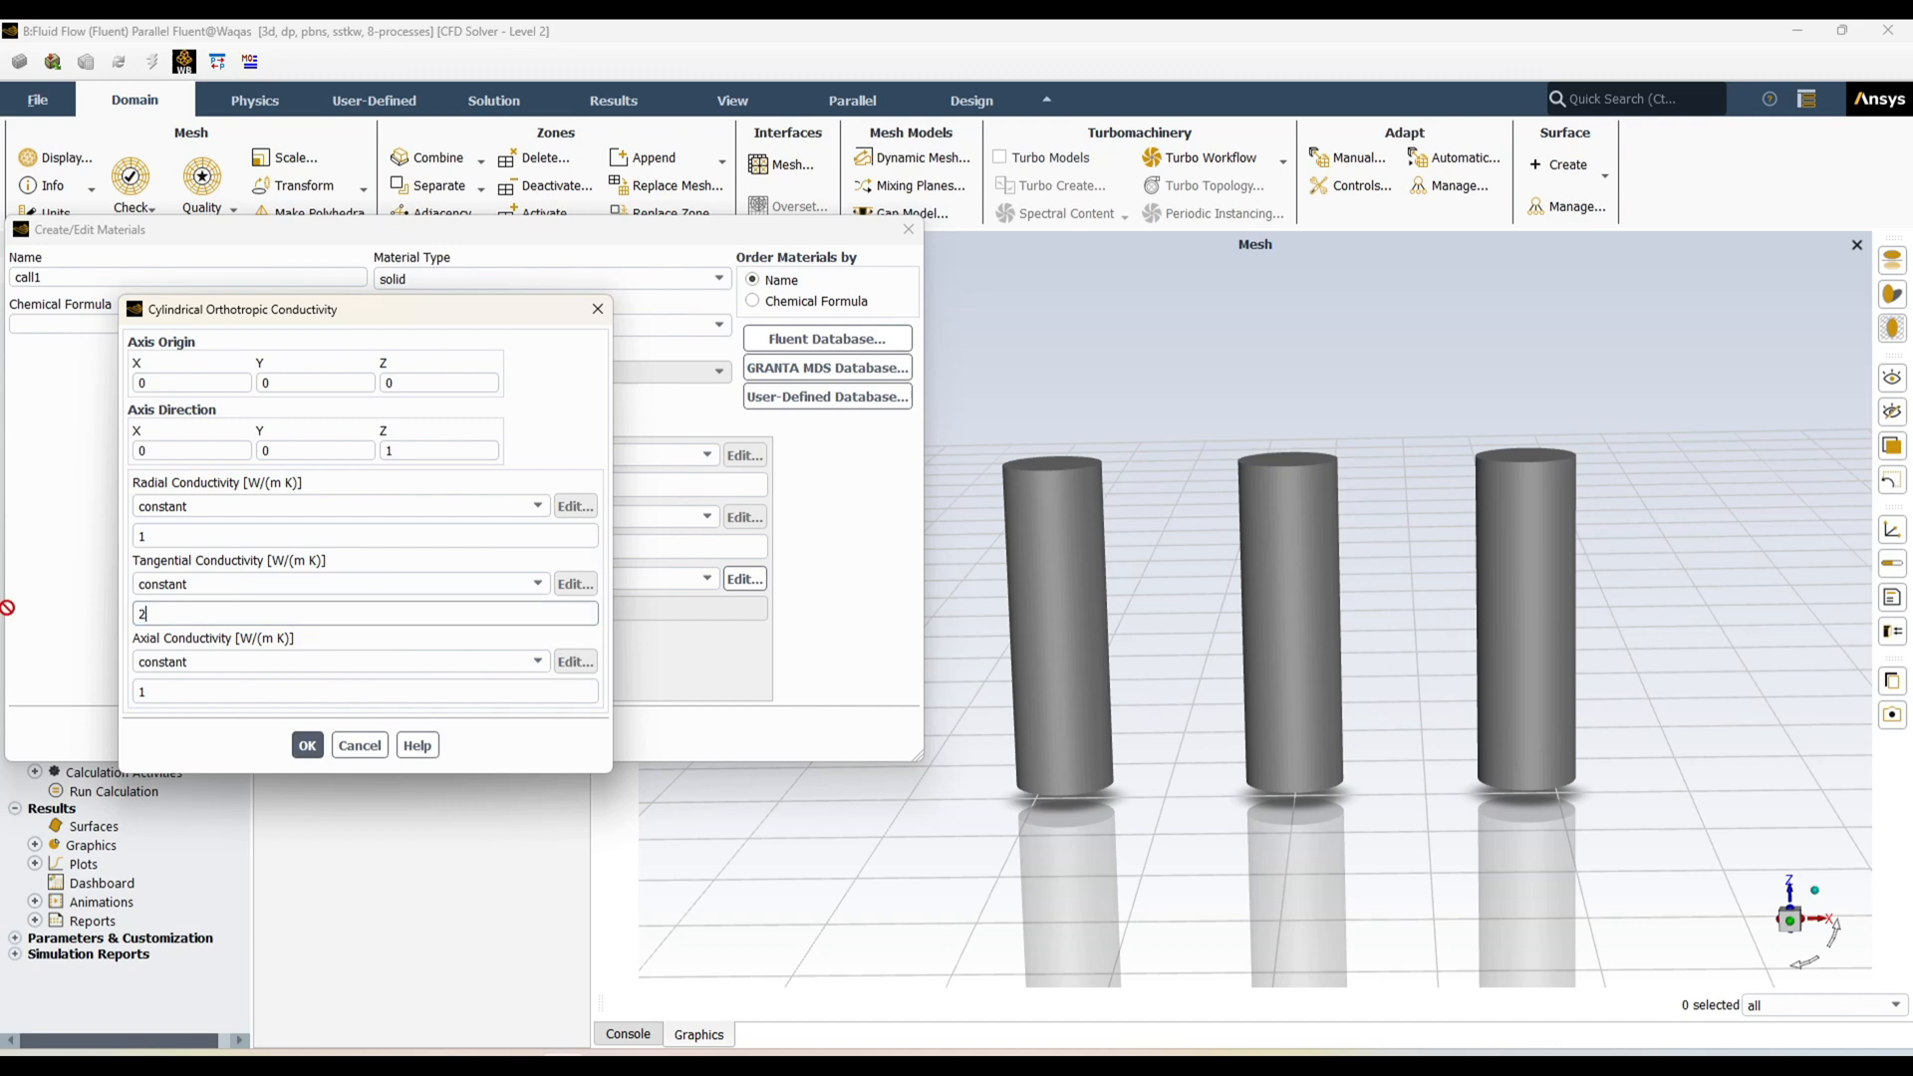
key("Tab")
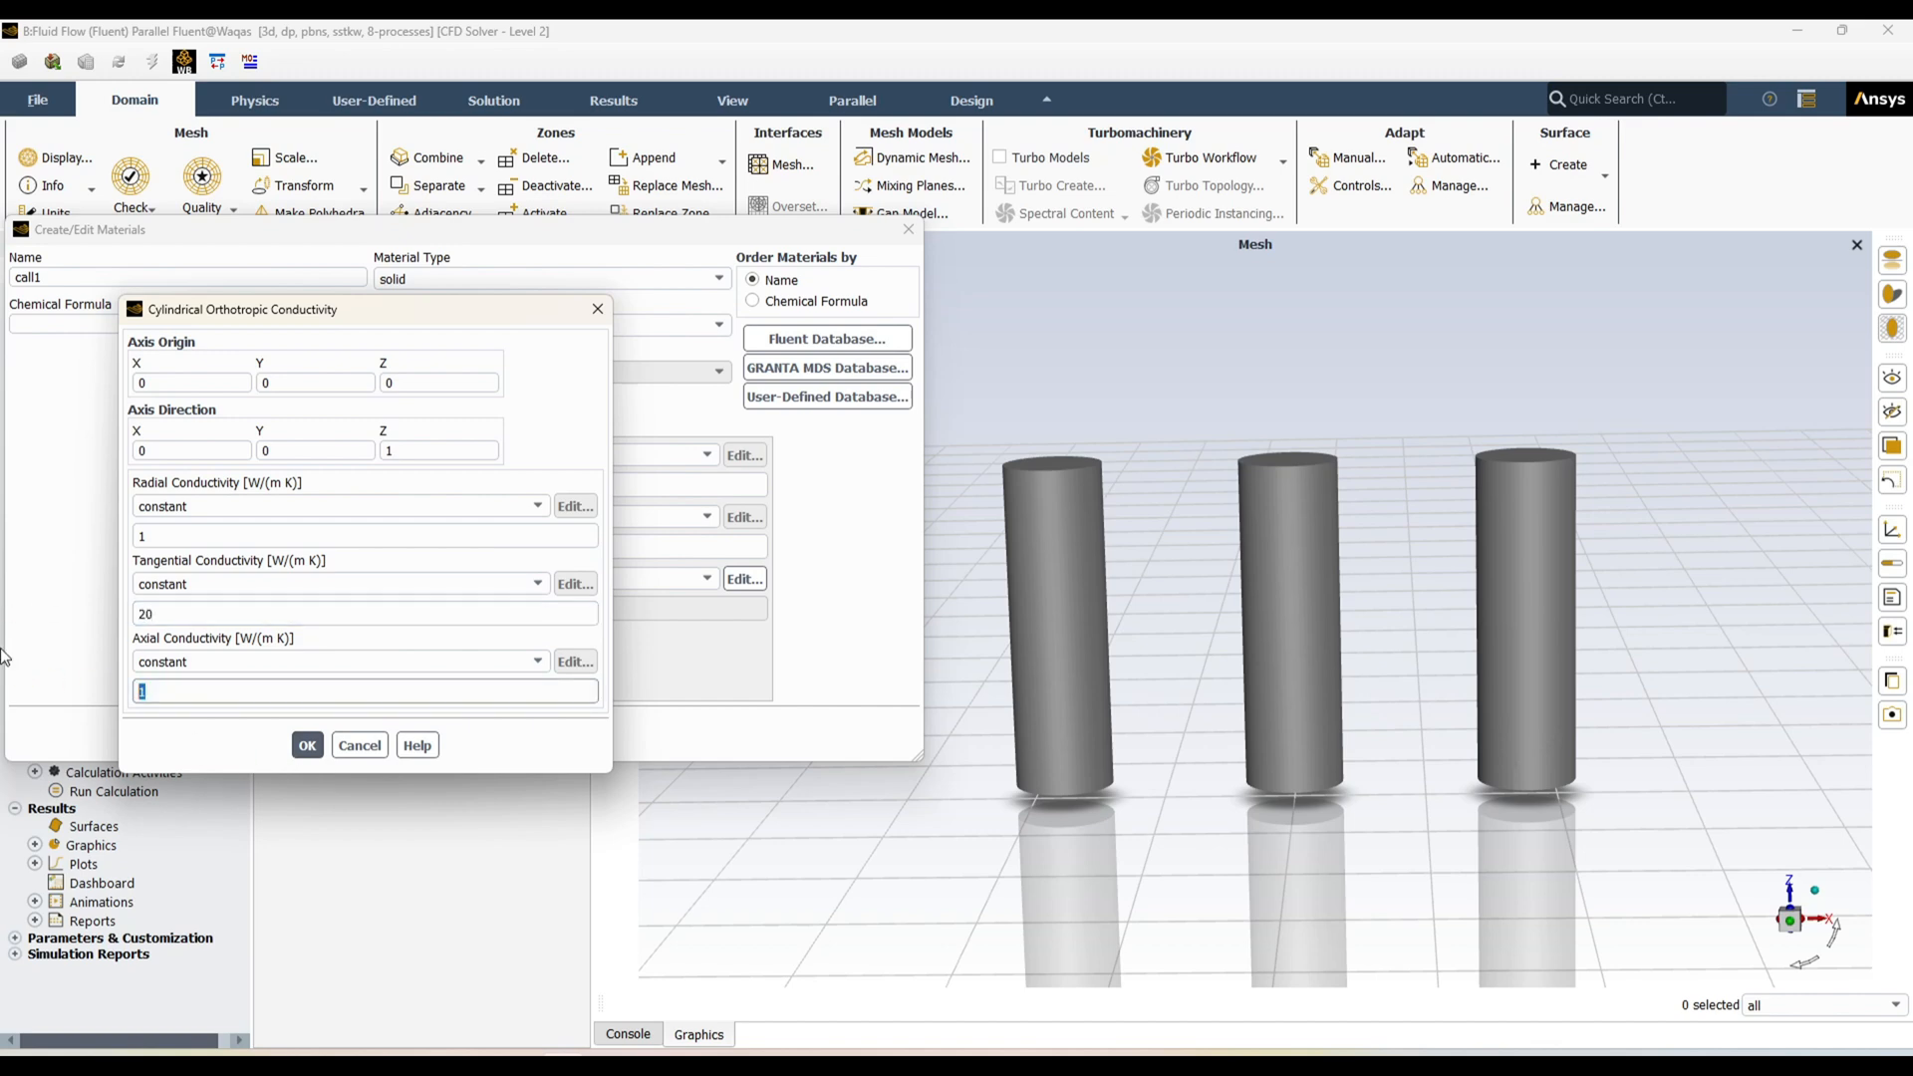
left_click(307, 745)
left_click(394, 735)
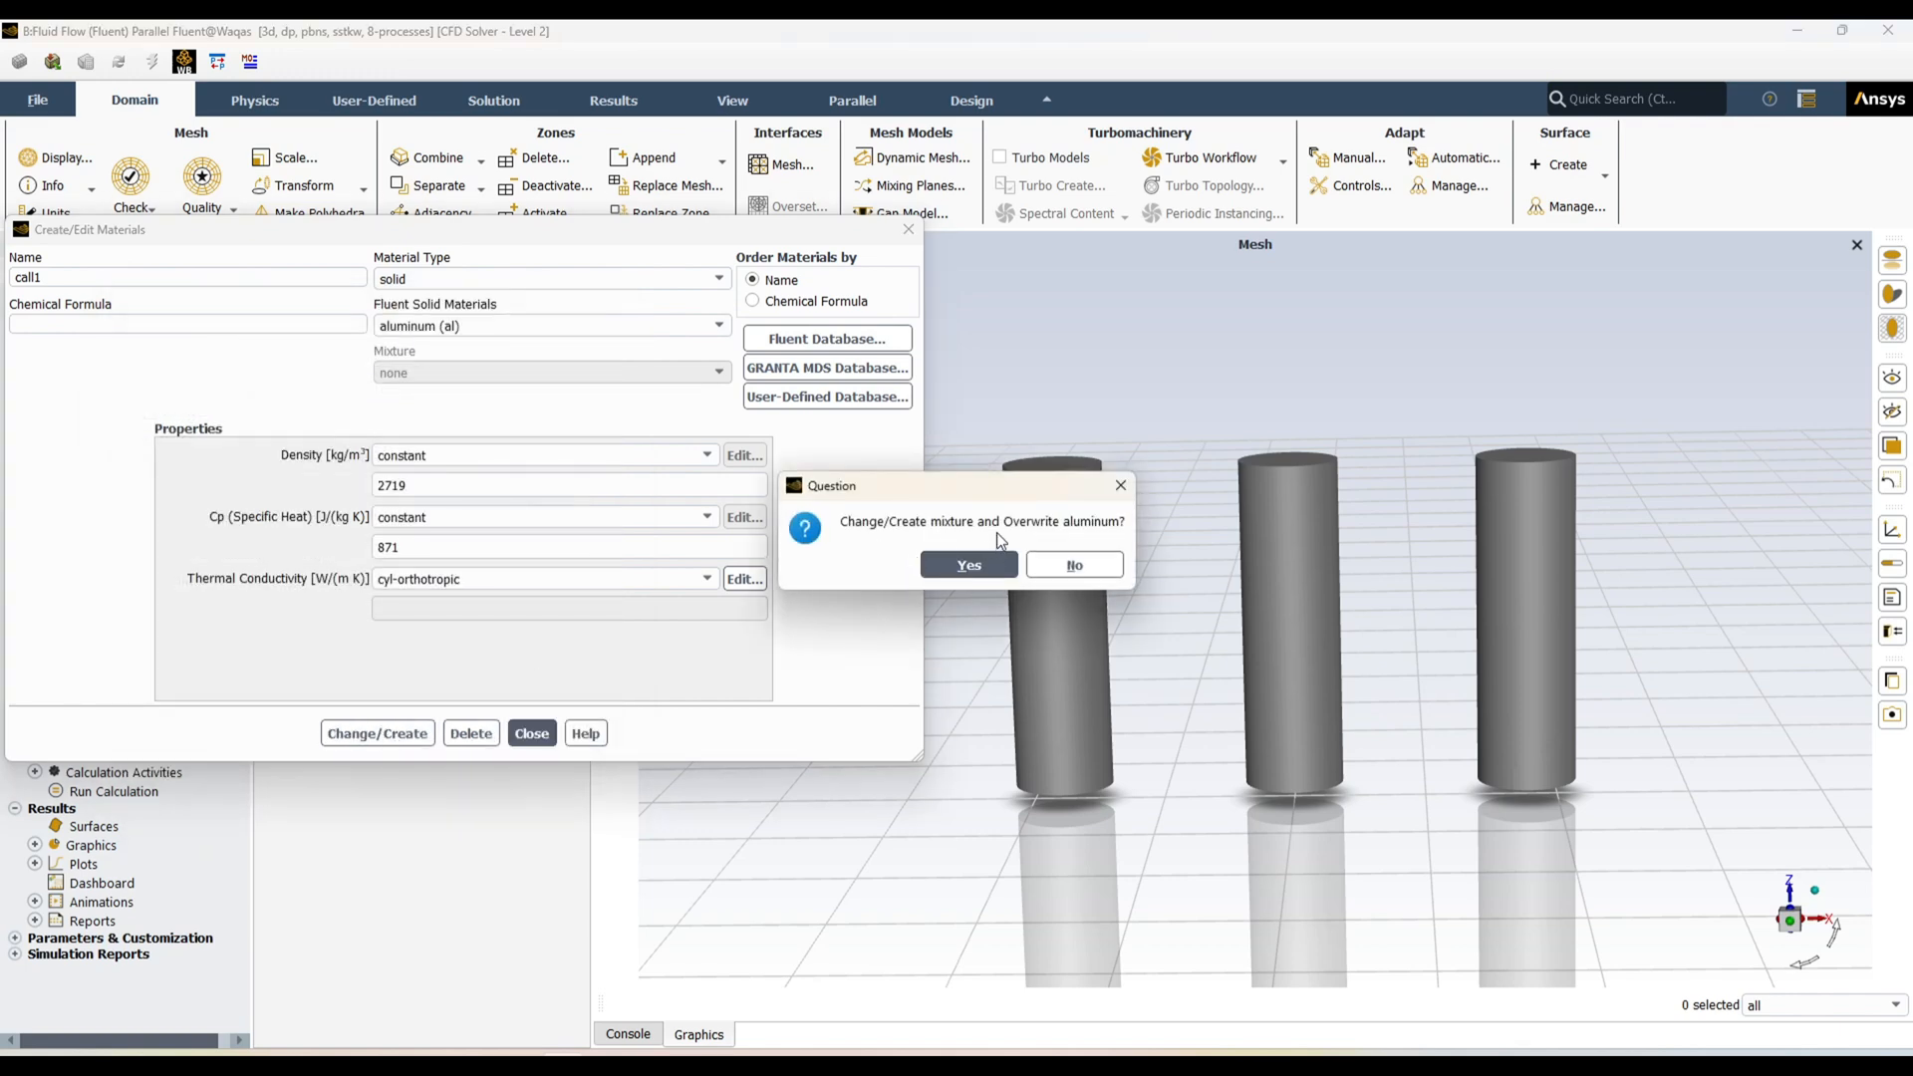
left_click(1075, 566)
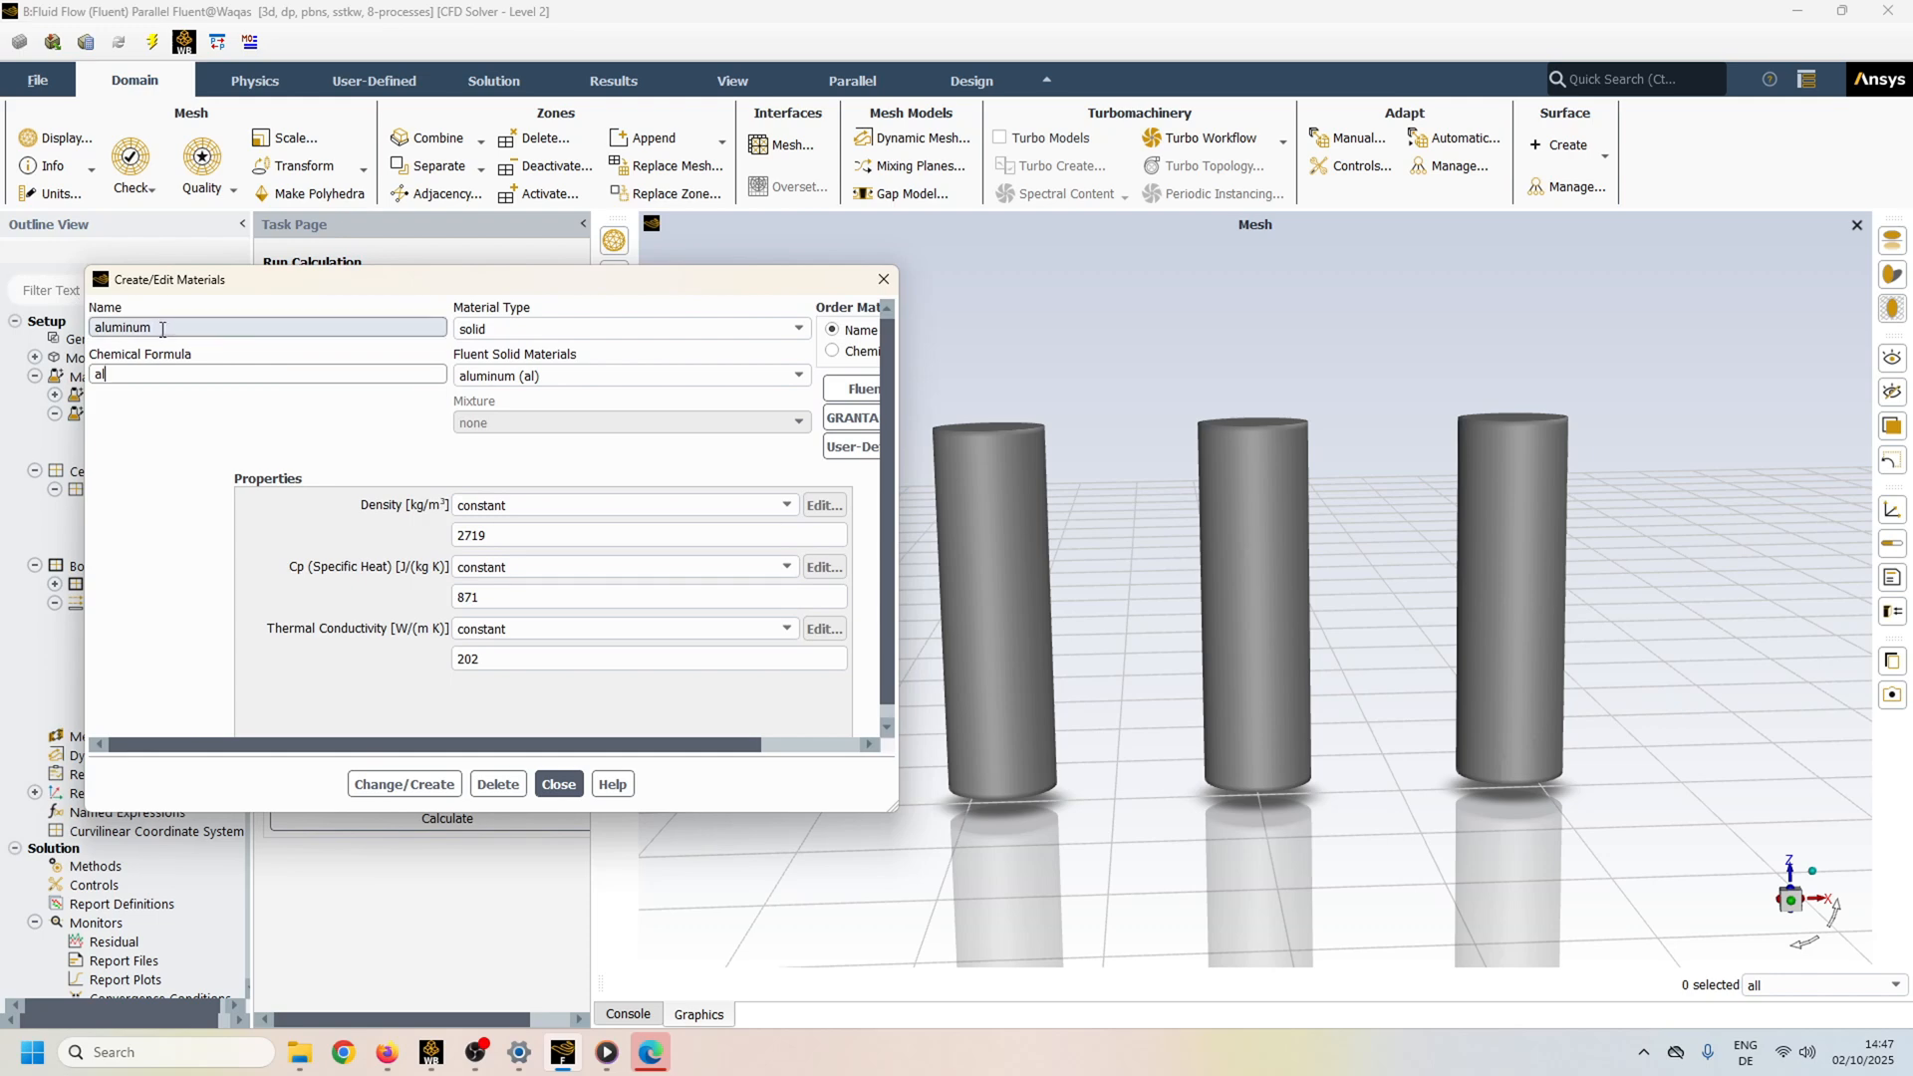
Rename the aluminum material entry to cell2, clear its chemical formula, and set its thermal conductivity to cyl-orthotropic.
left_click_drag(163, 328, 5, 326)
type("cell2")
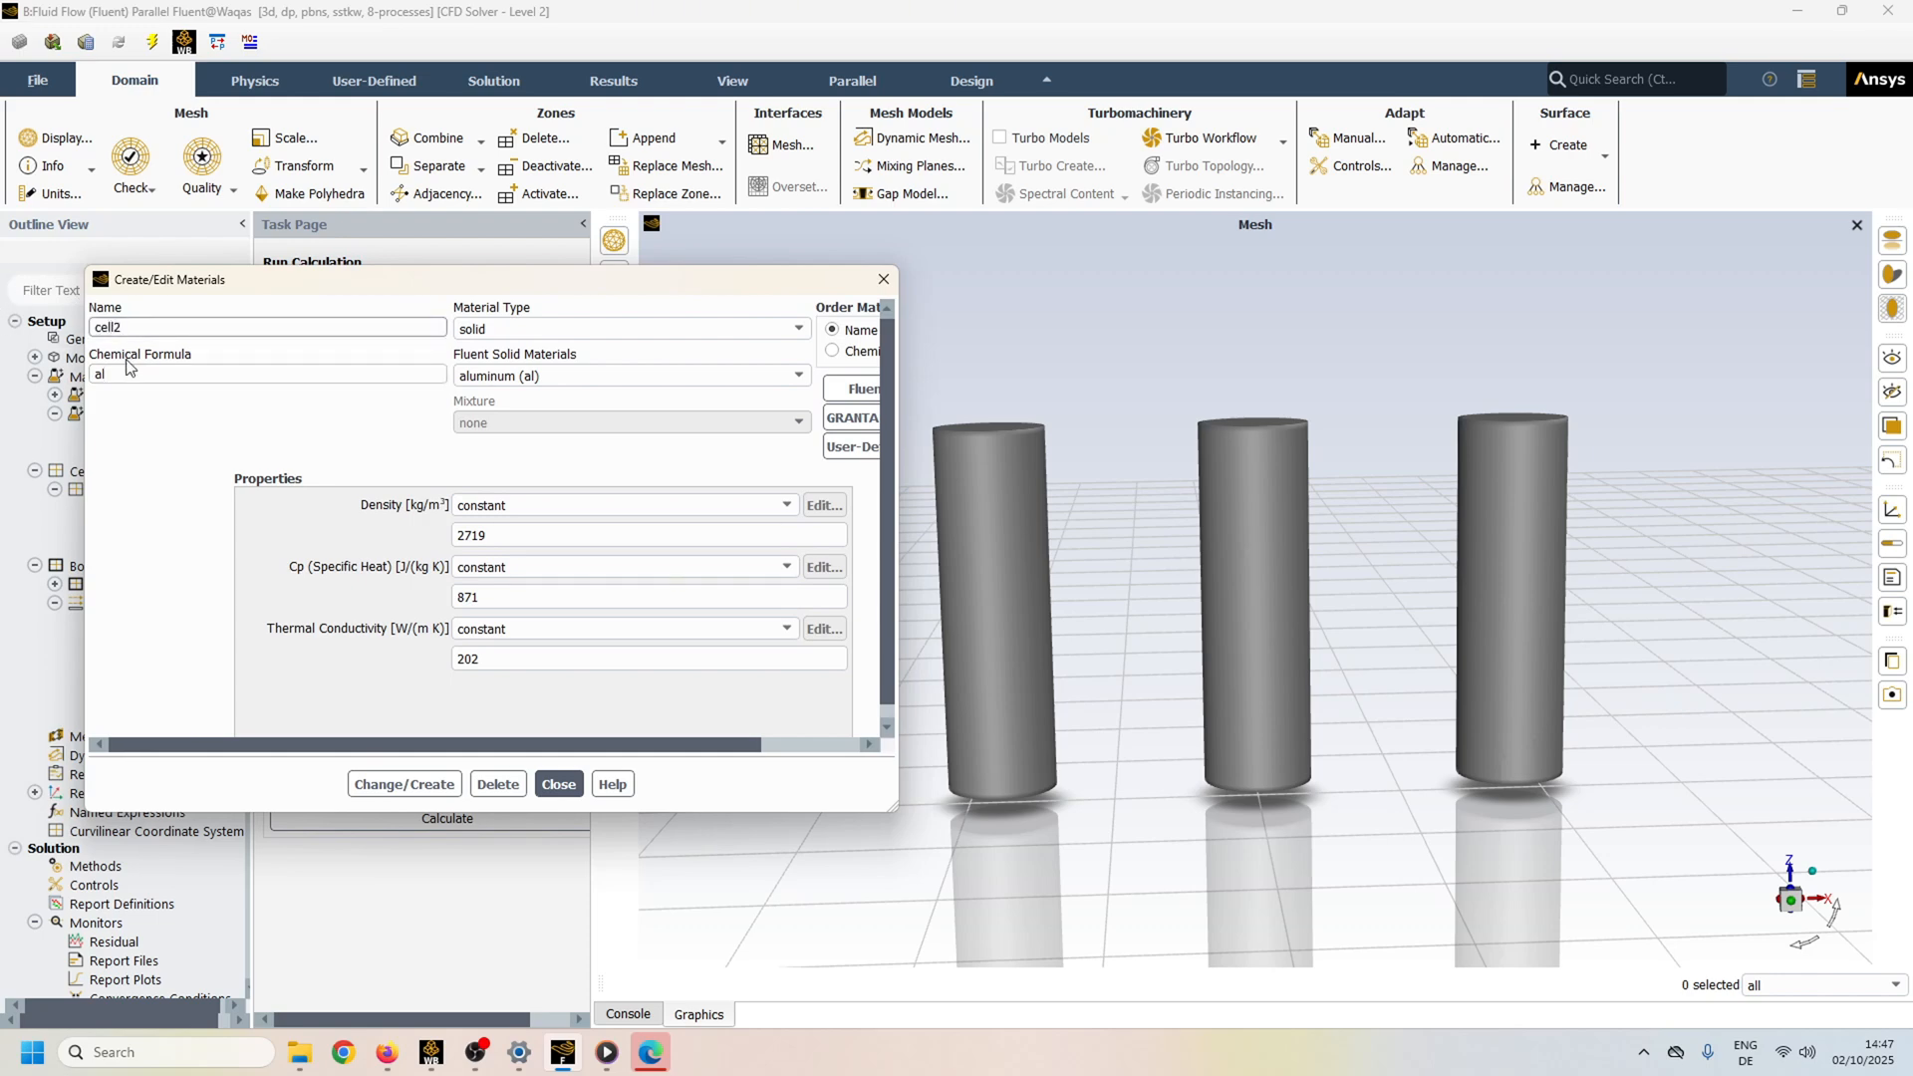
left_click_drag(125, 373, 10, 357)
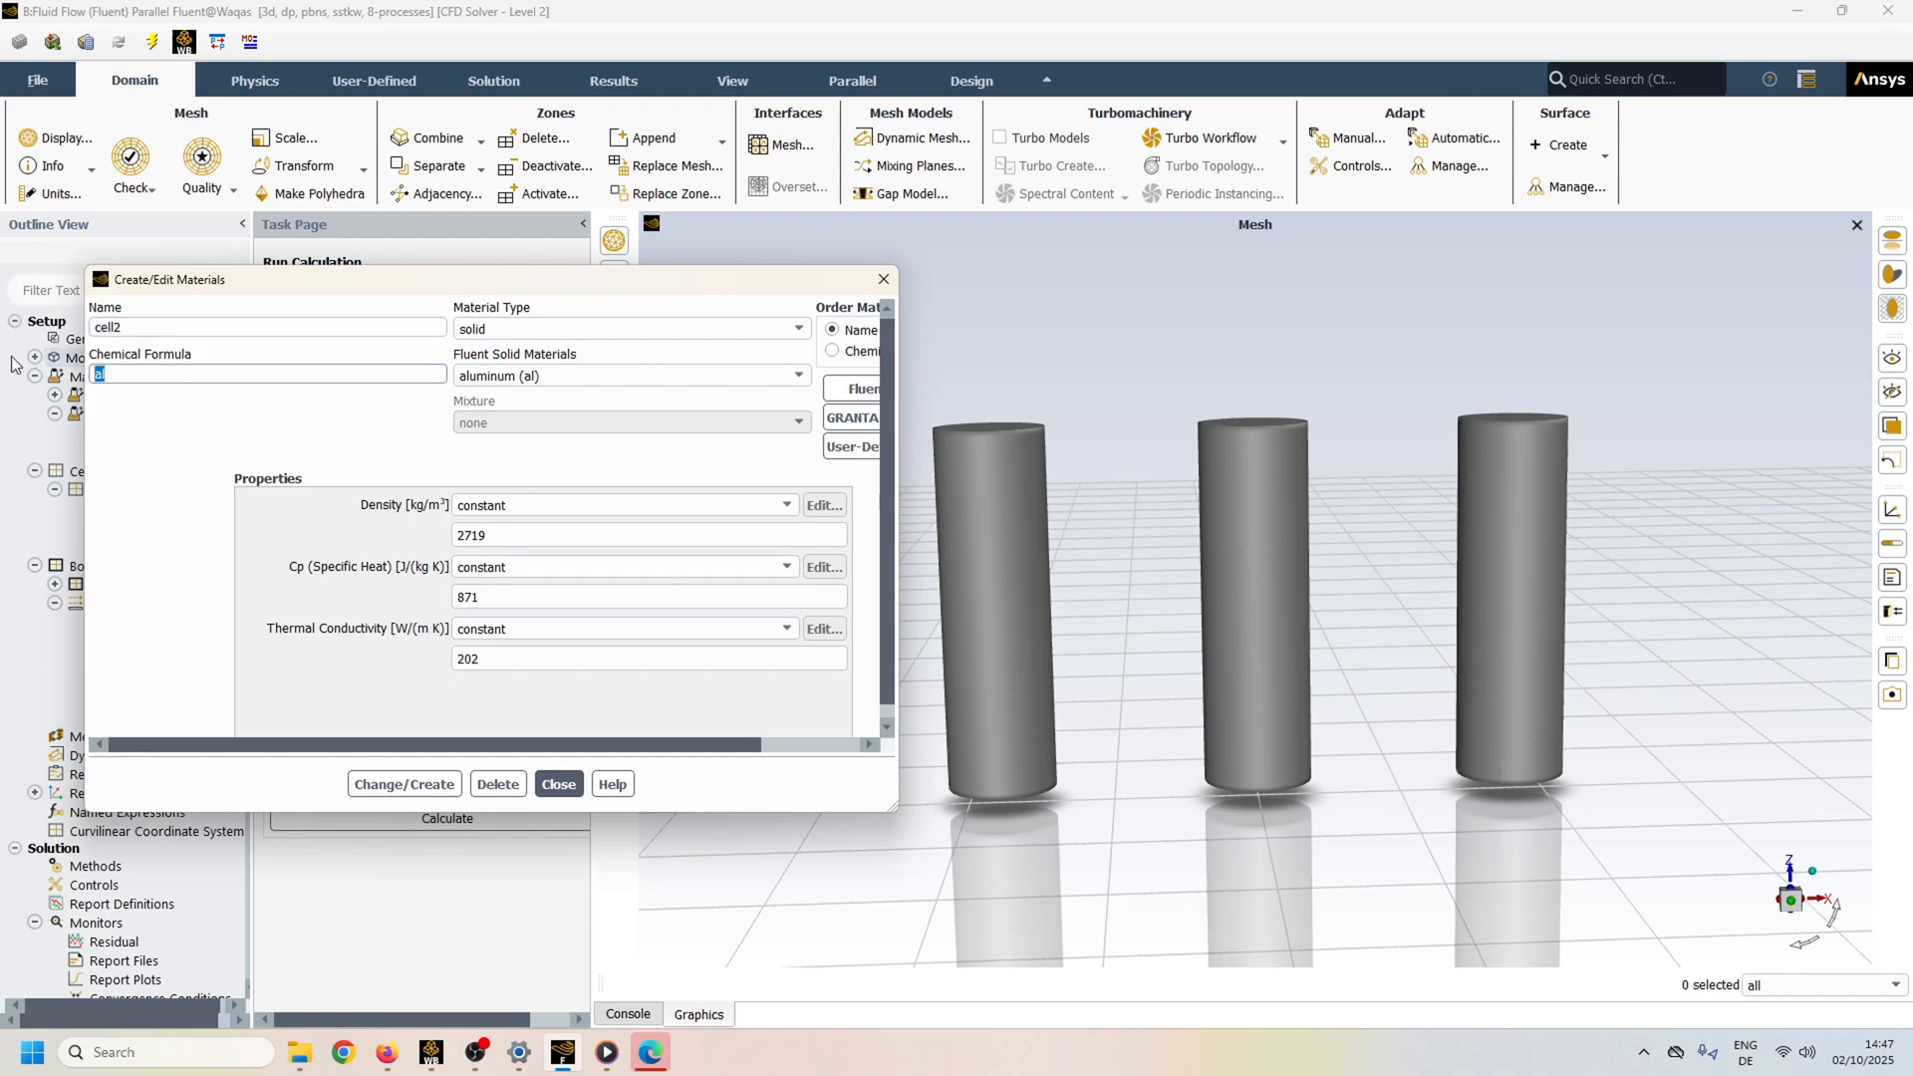
key("BackSpace")
left_click(787, 629)
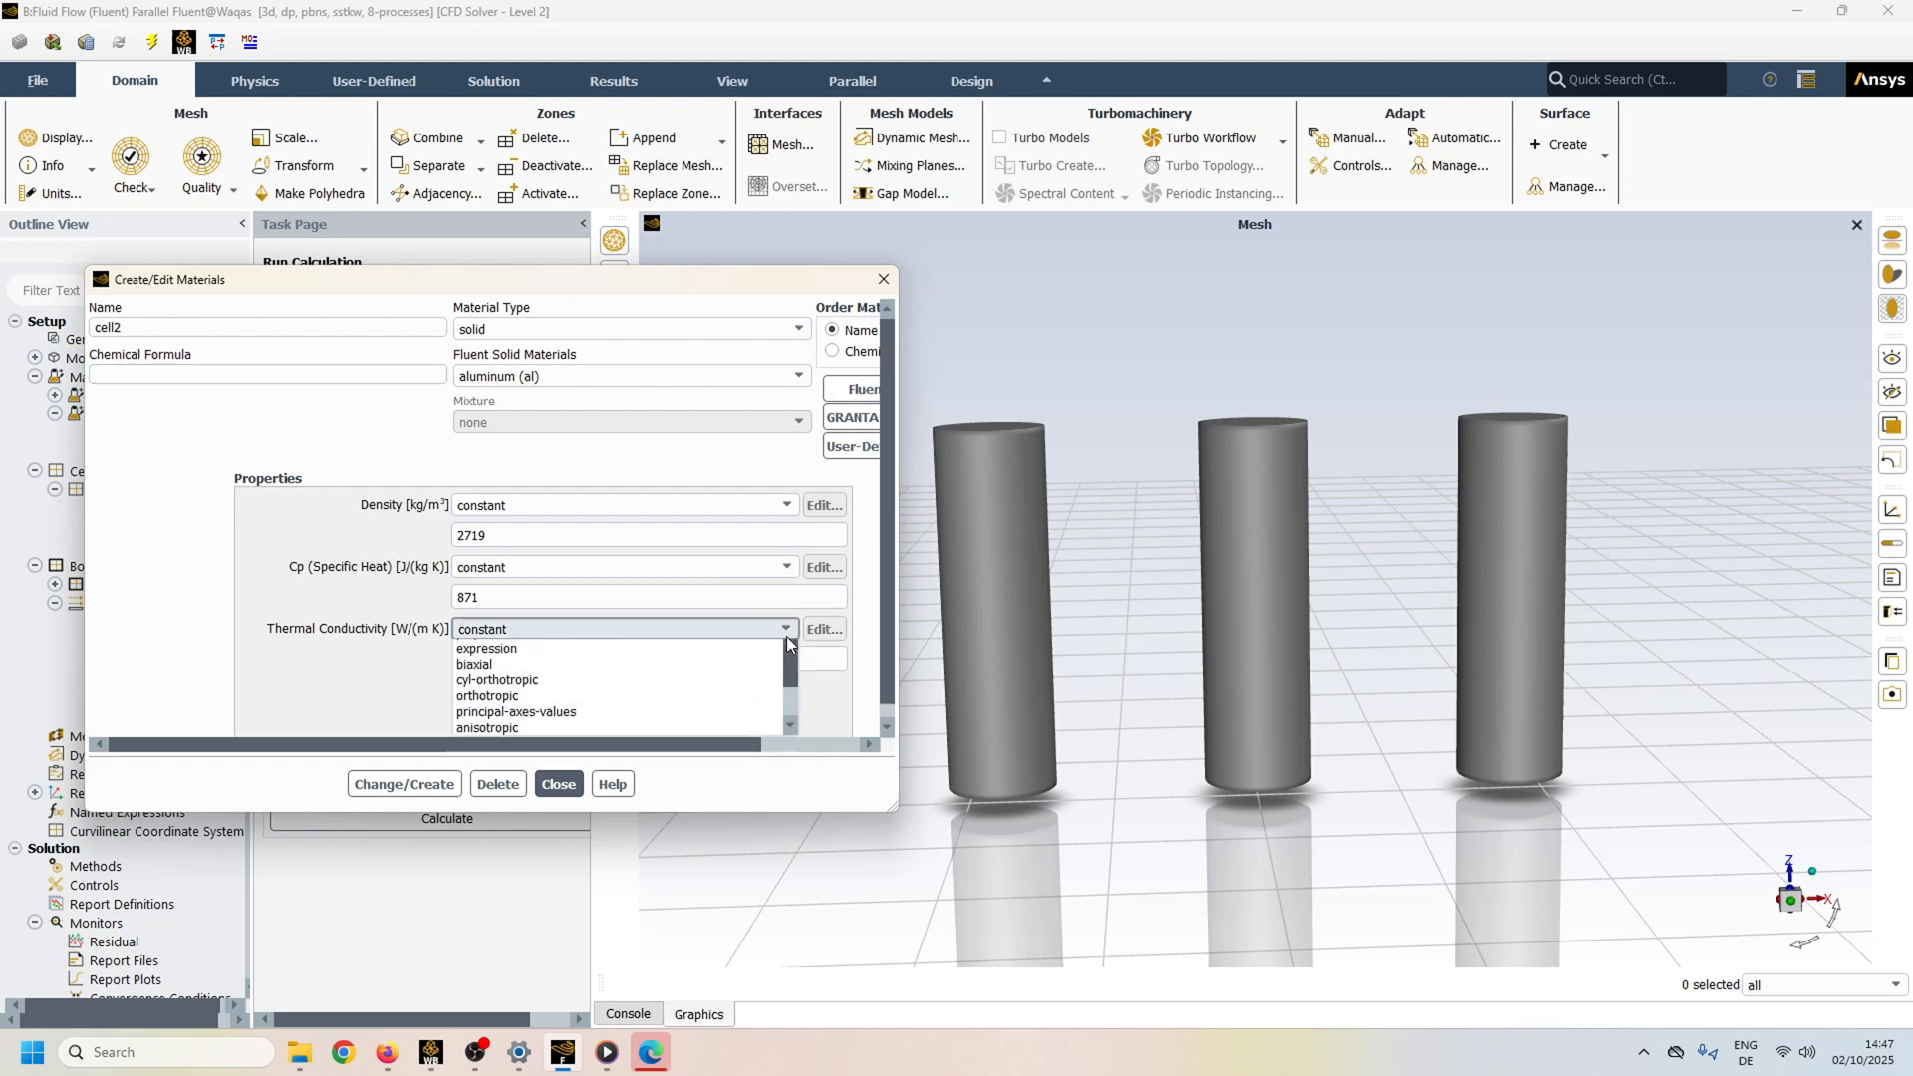
left_click(611, 747)
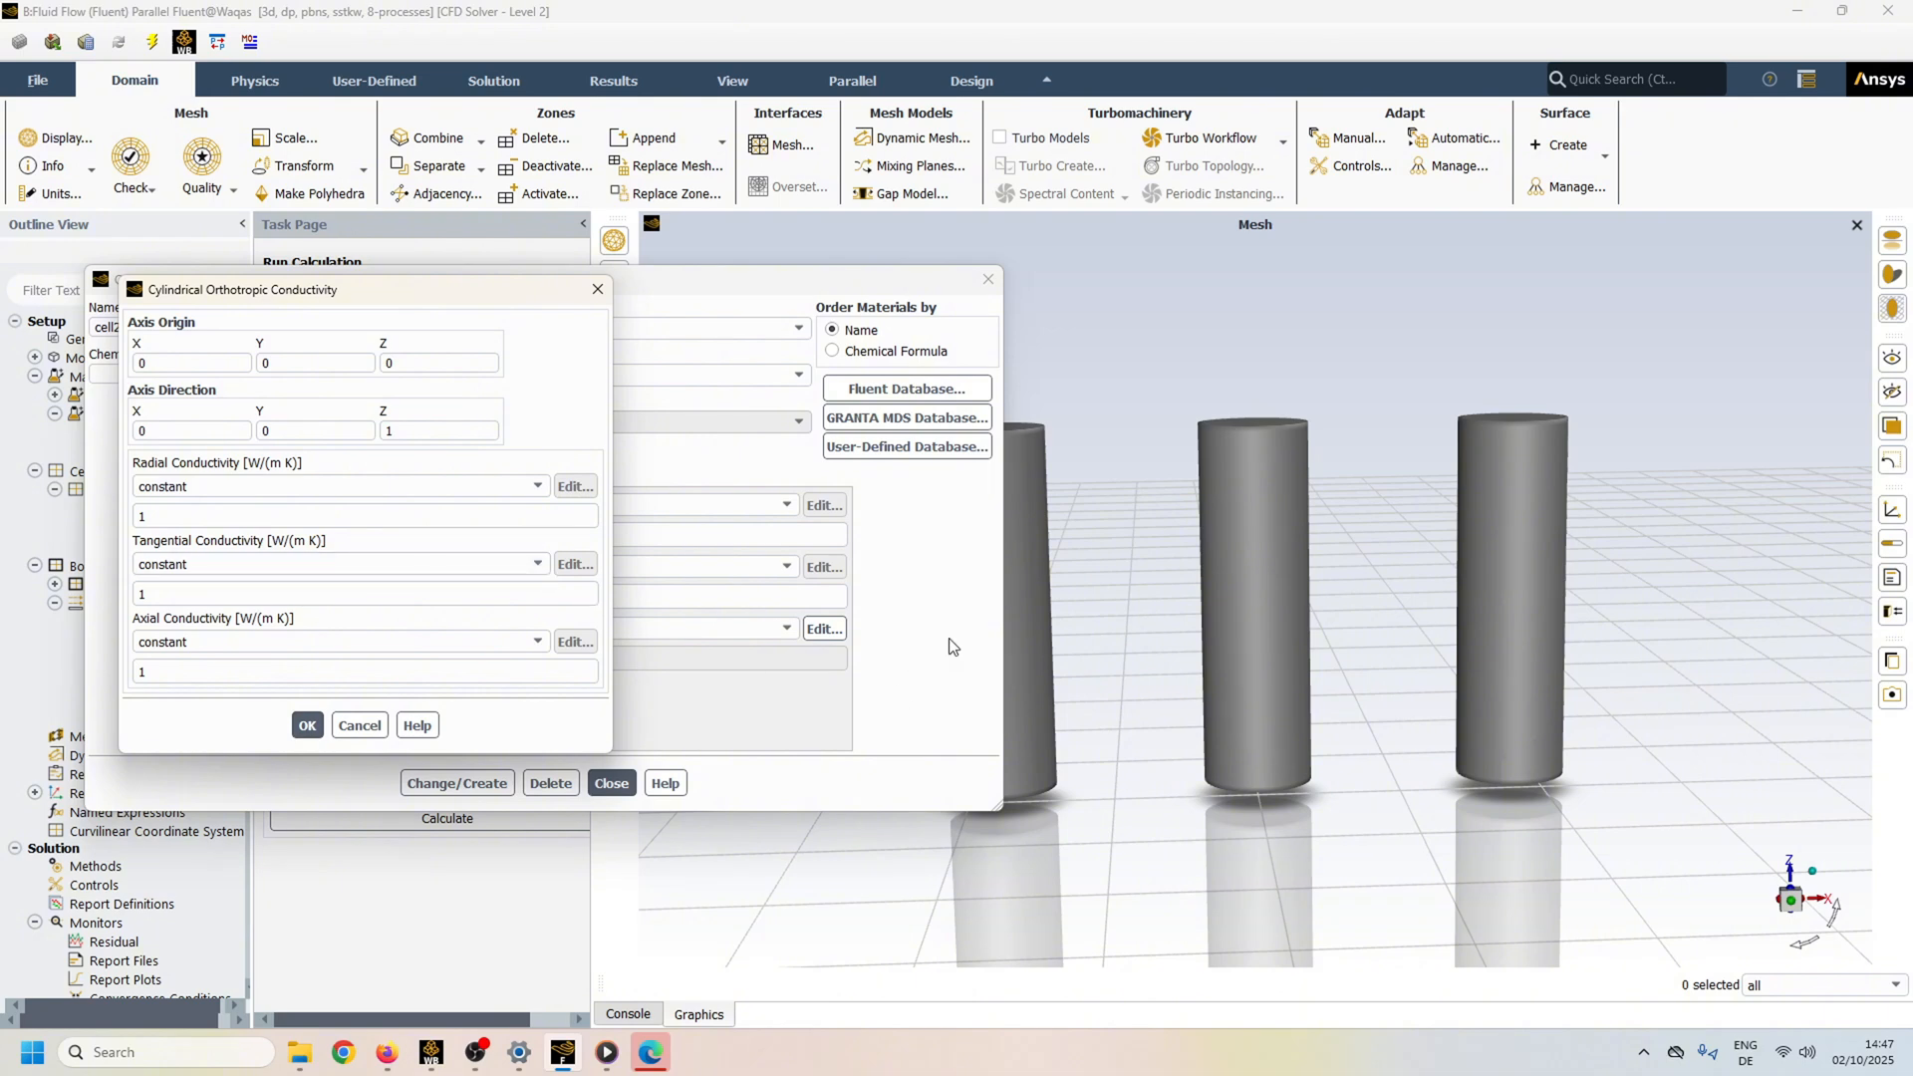
Set the X coordinate of the conductivity axis origin for cell2 to 0.05.
left_click(162, 365)
type("0")
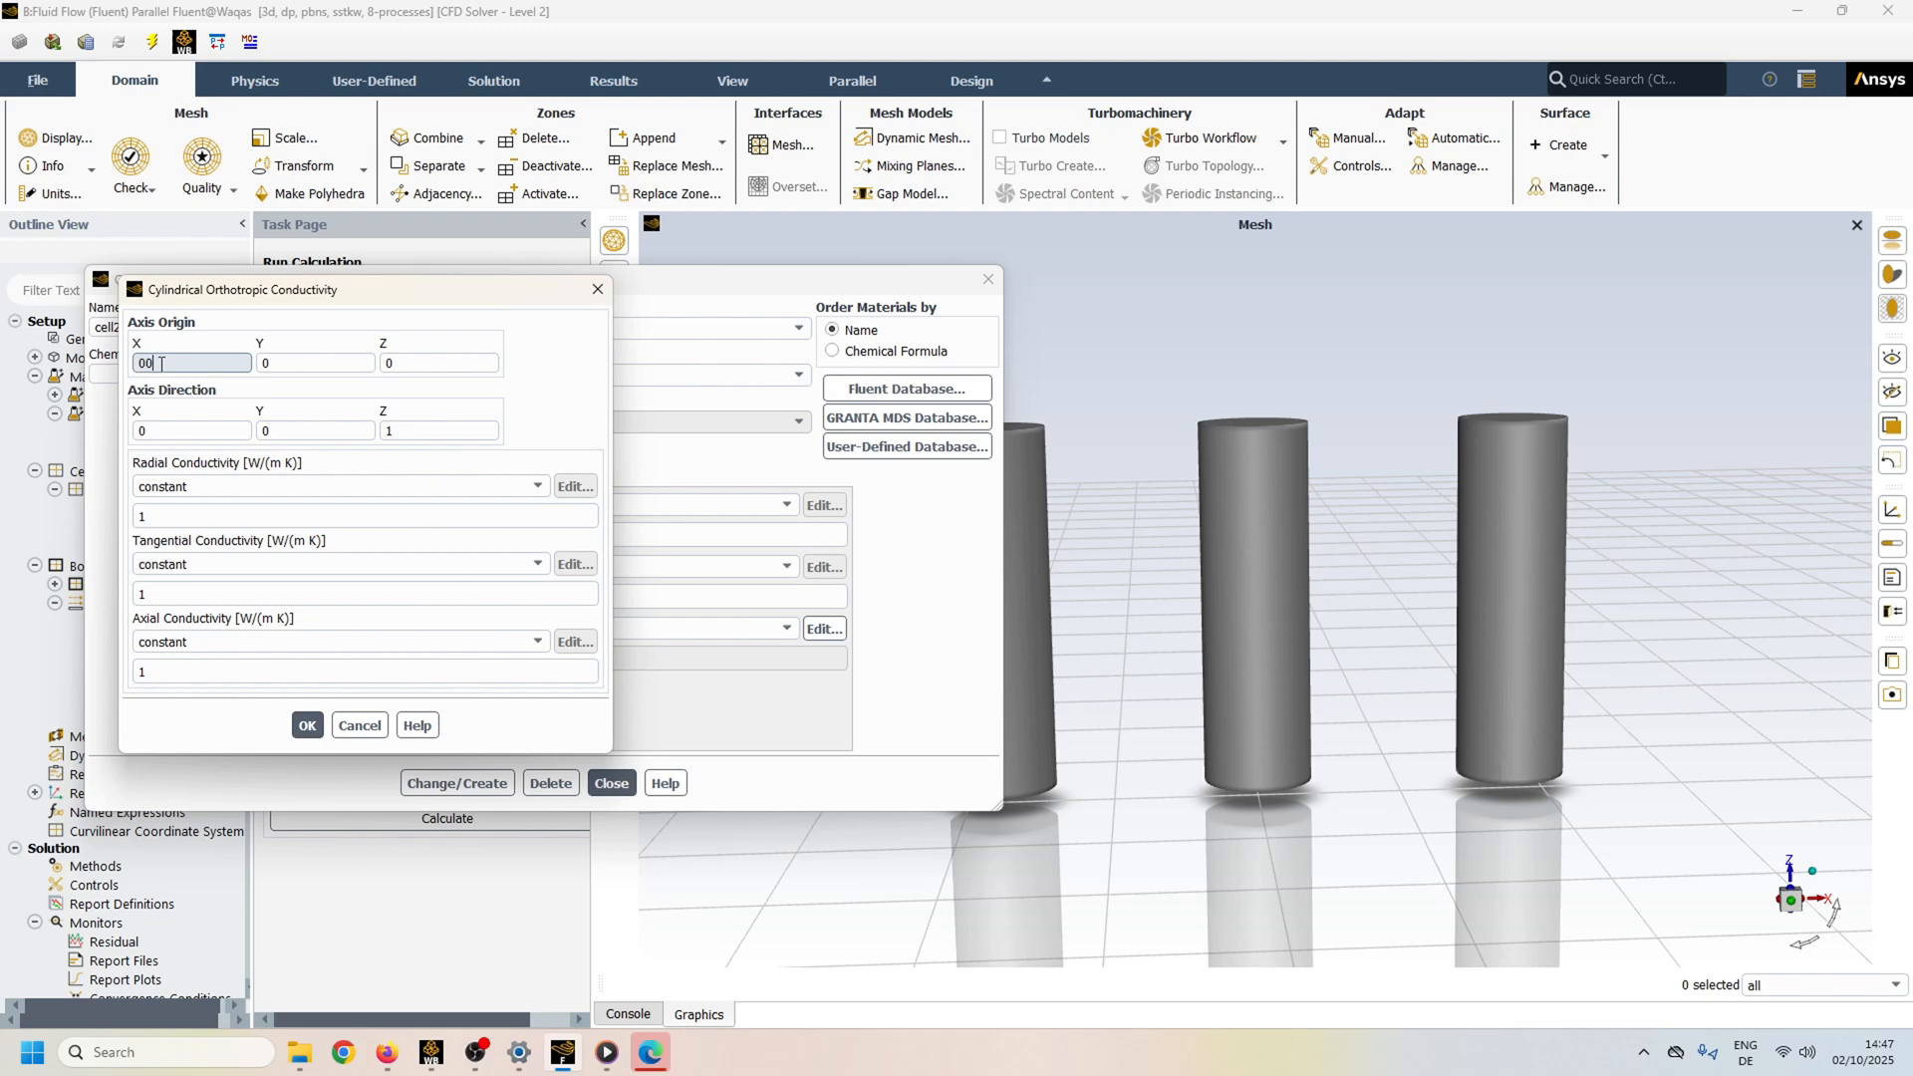
key("BackSpace")
type(".05")
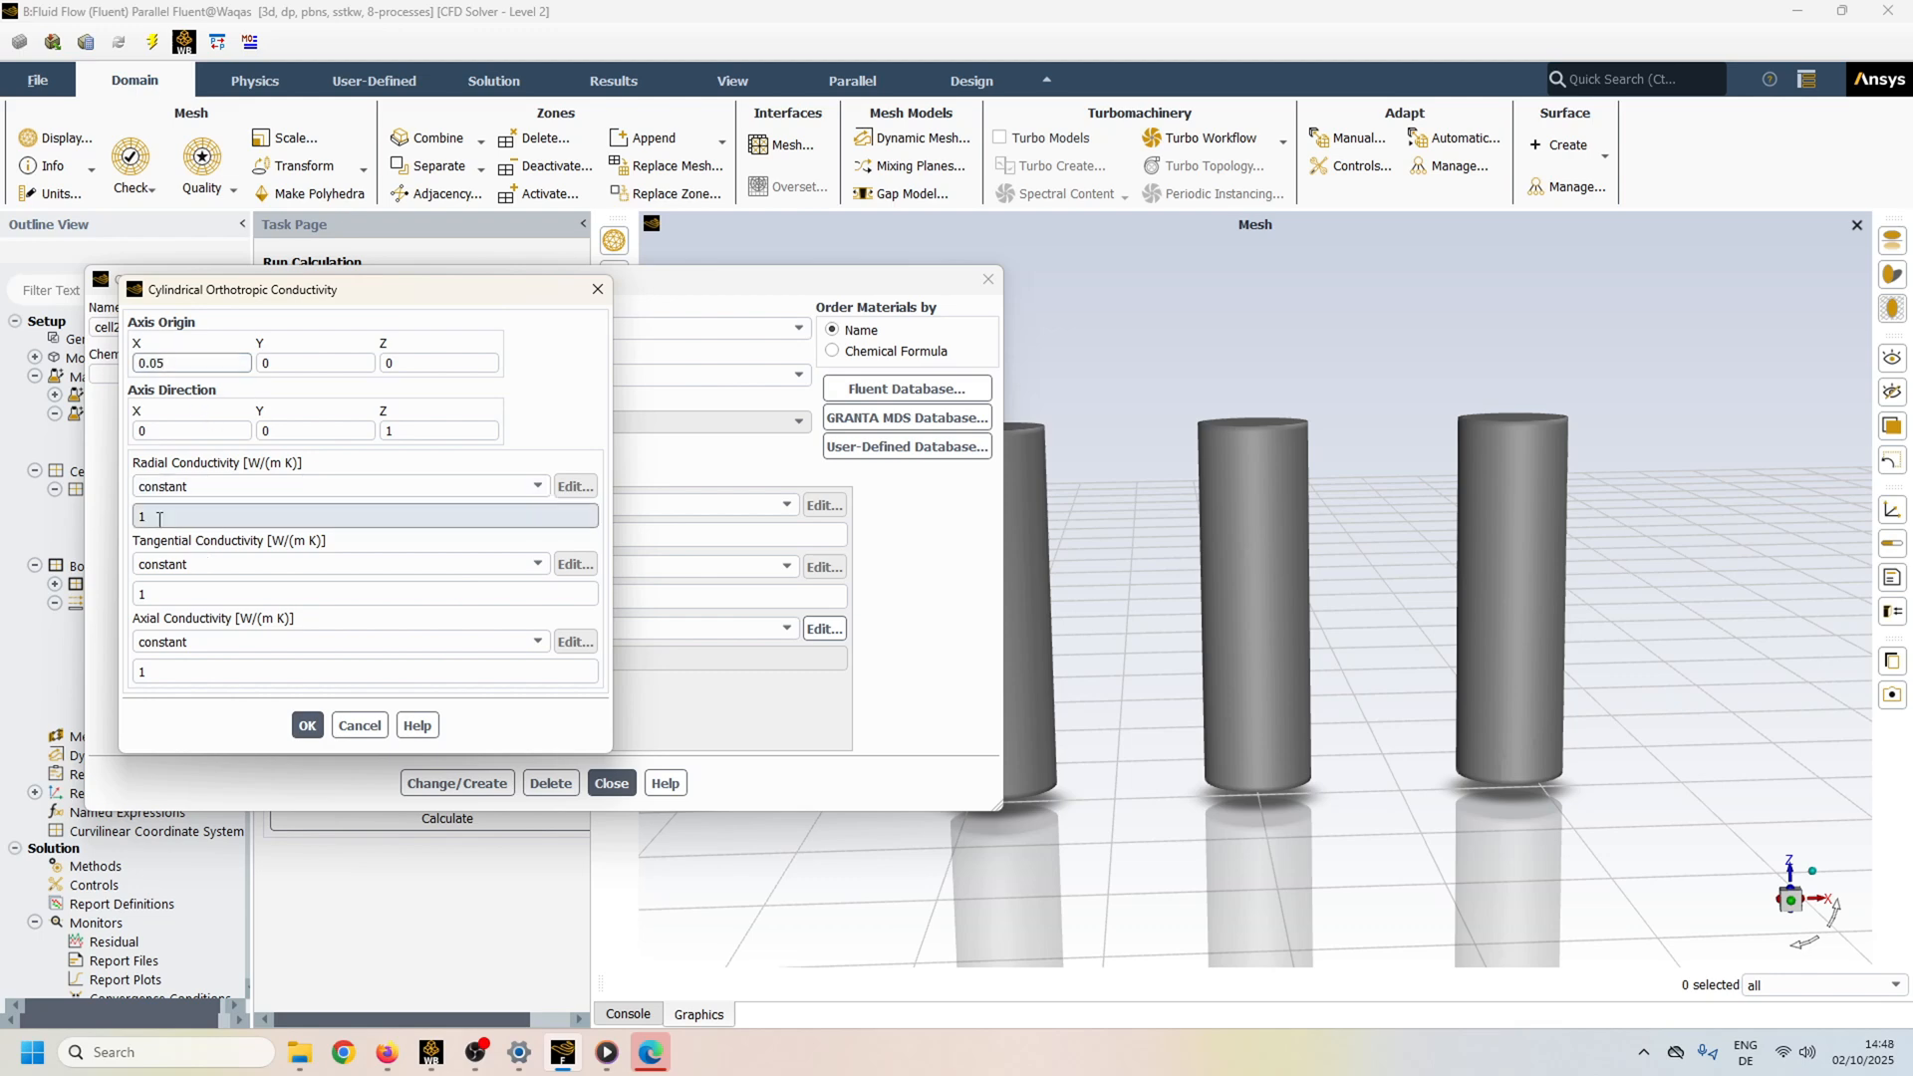
Set both the tangential and the axial conductivity of cell2 to 24 W/(m K).
left_click_drag(165, 595, 27, 586)
type("24")
key("Tab")
key("Tab")
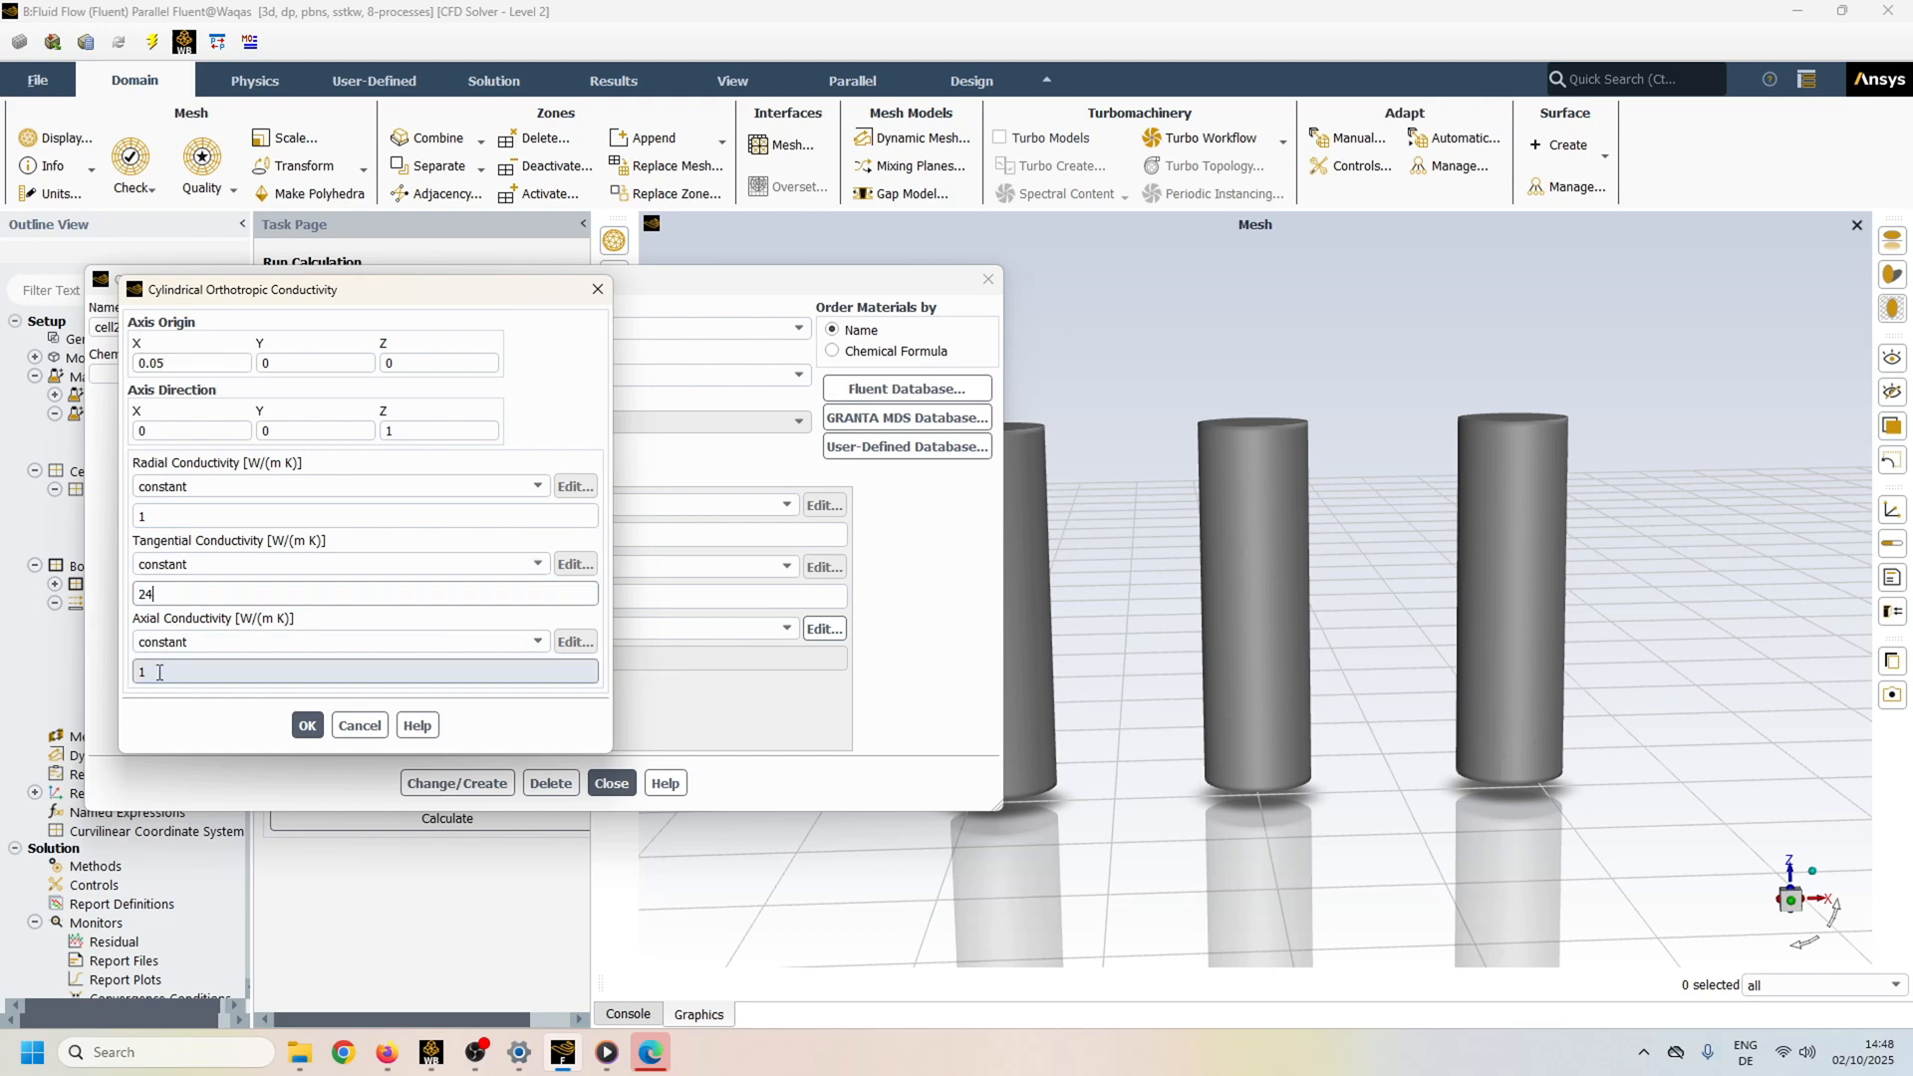
type("24")
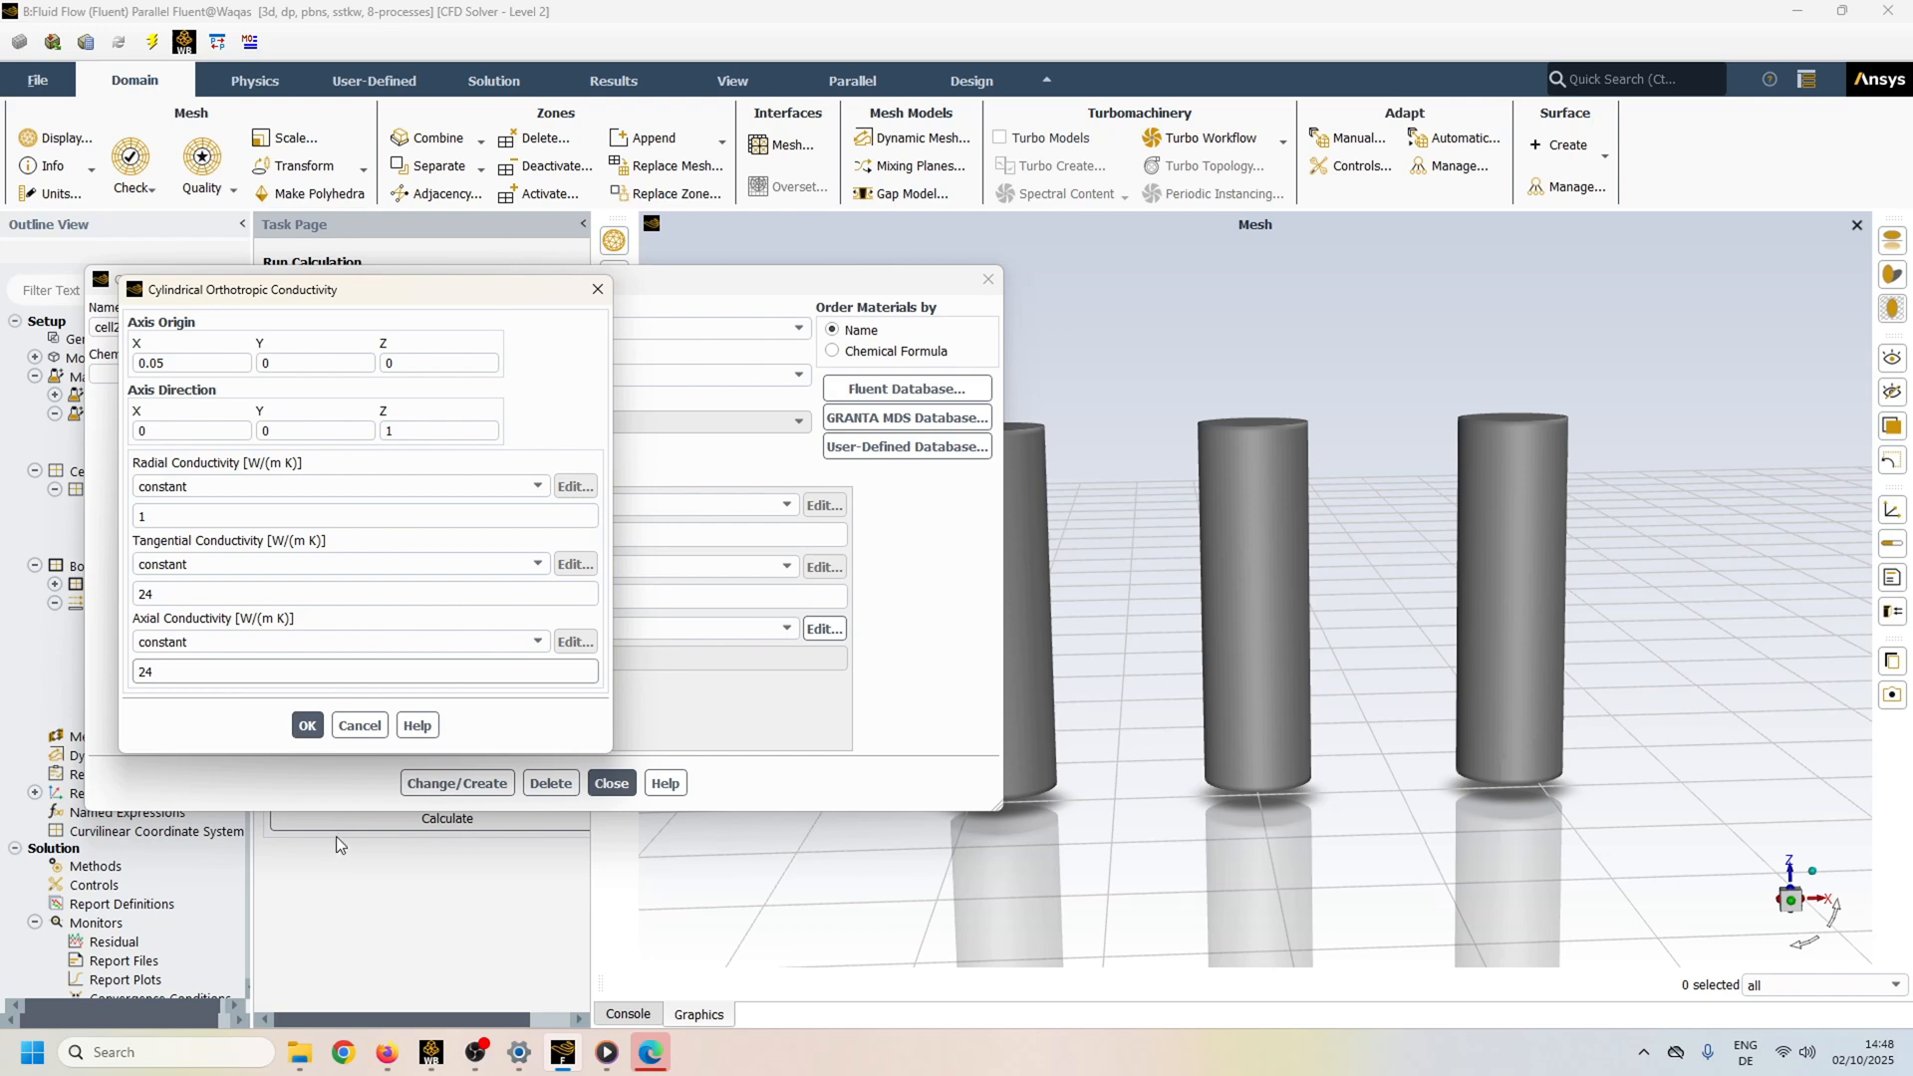
Accept the cylindrical-orthotropic conductivity definition and create material cell2 without overwriting aluminum.
left_click(307, 725)
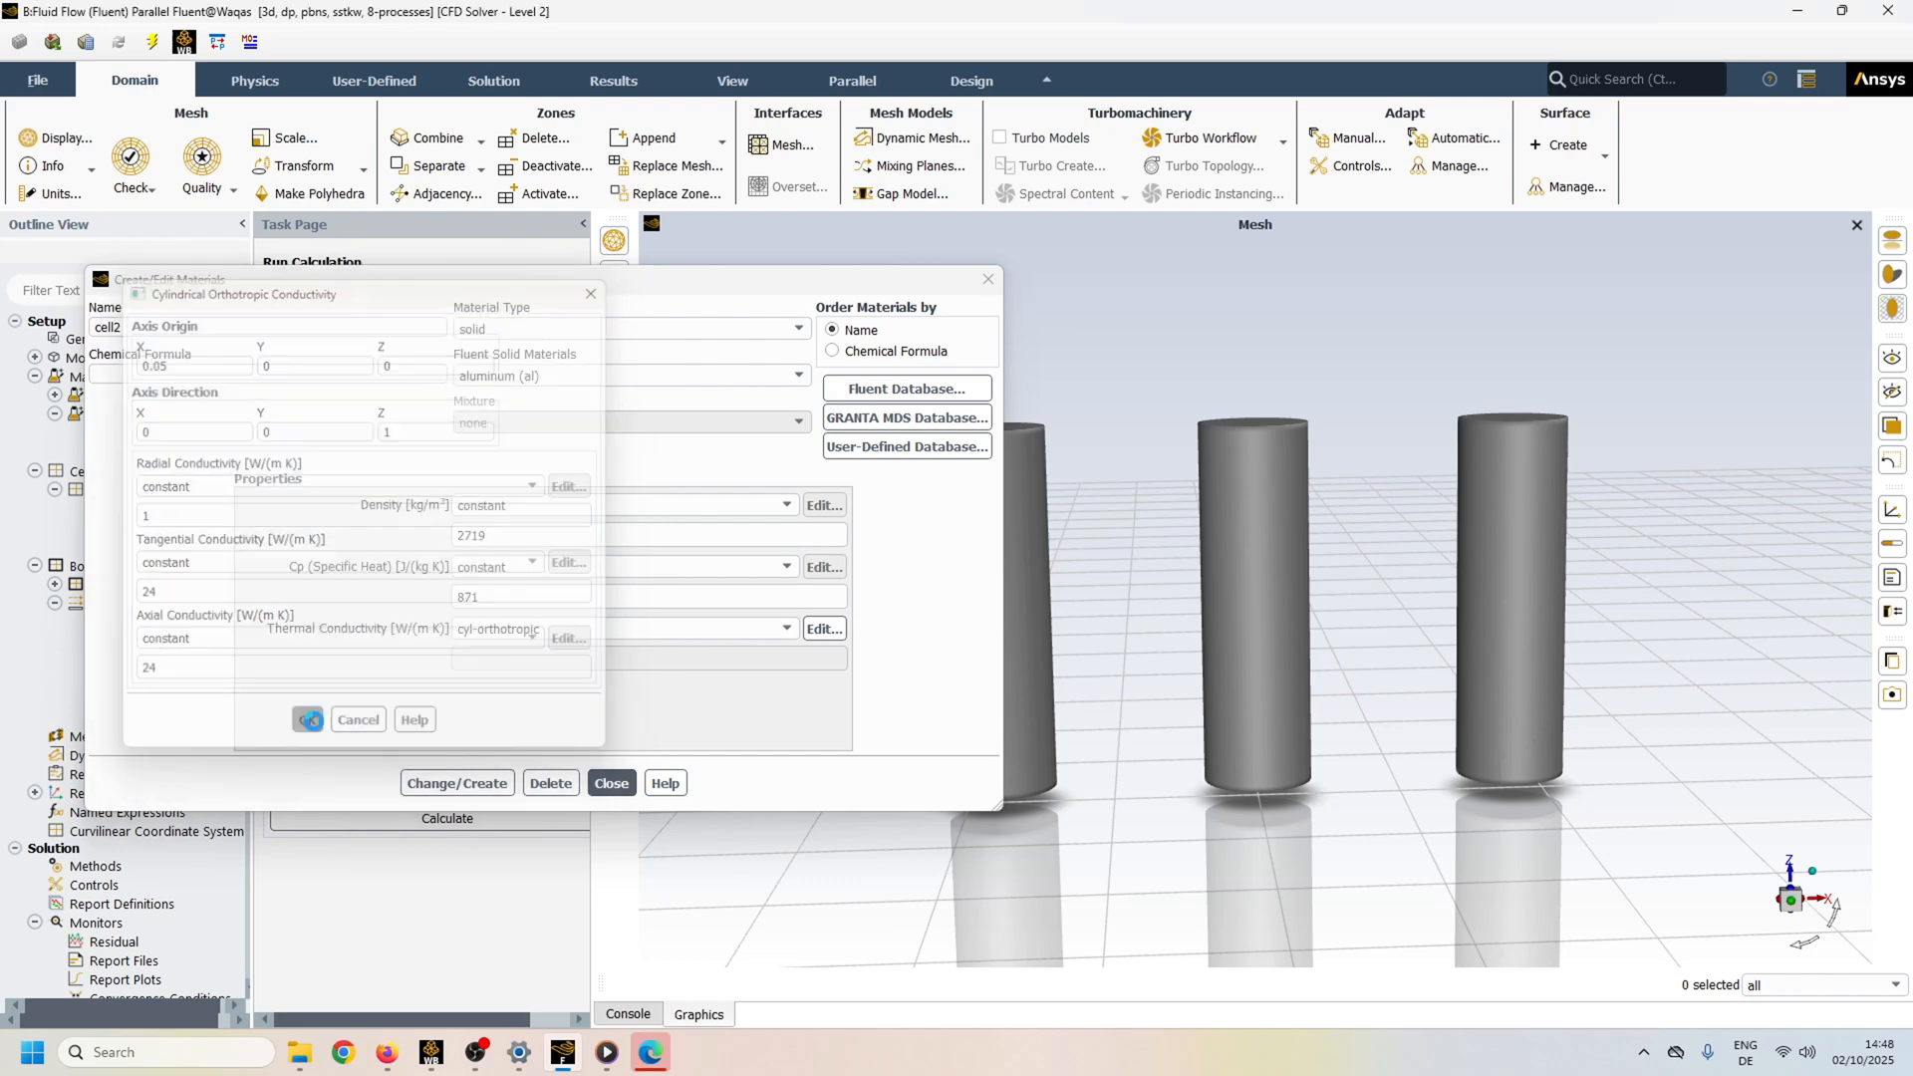
left_click(468, 783)
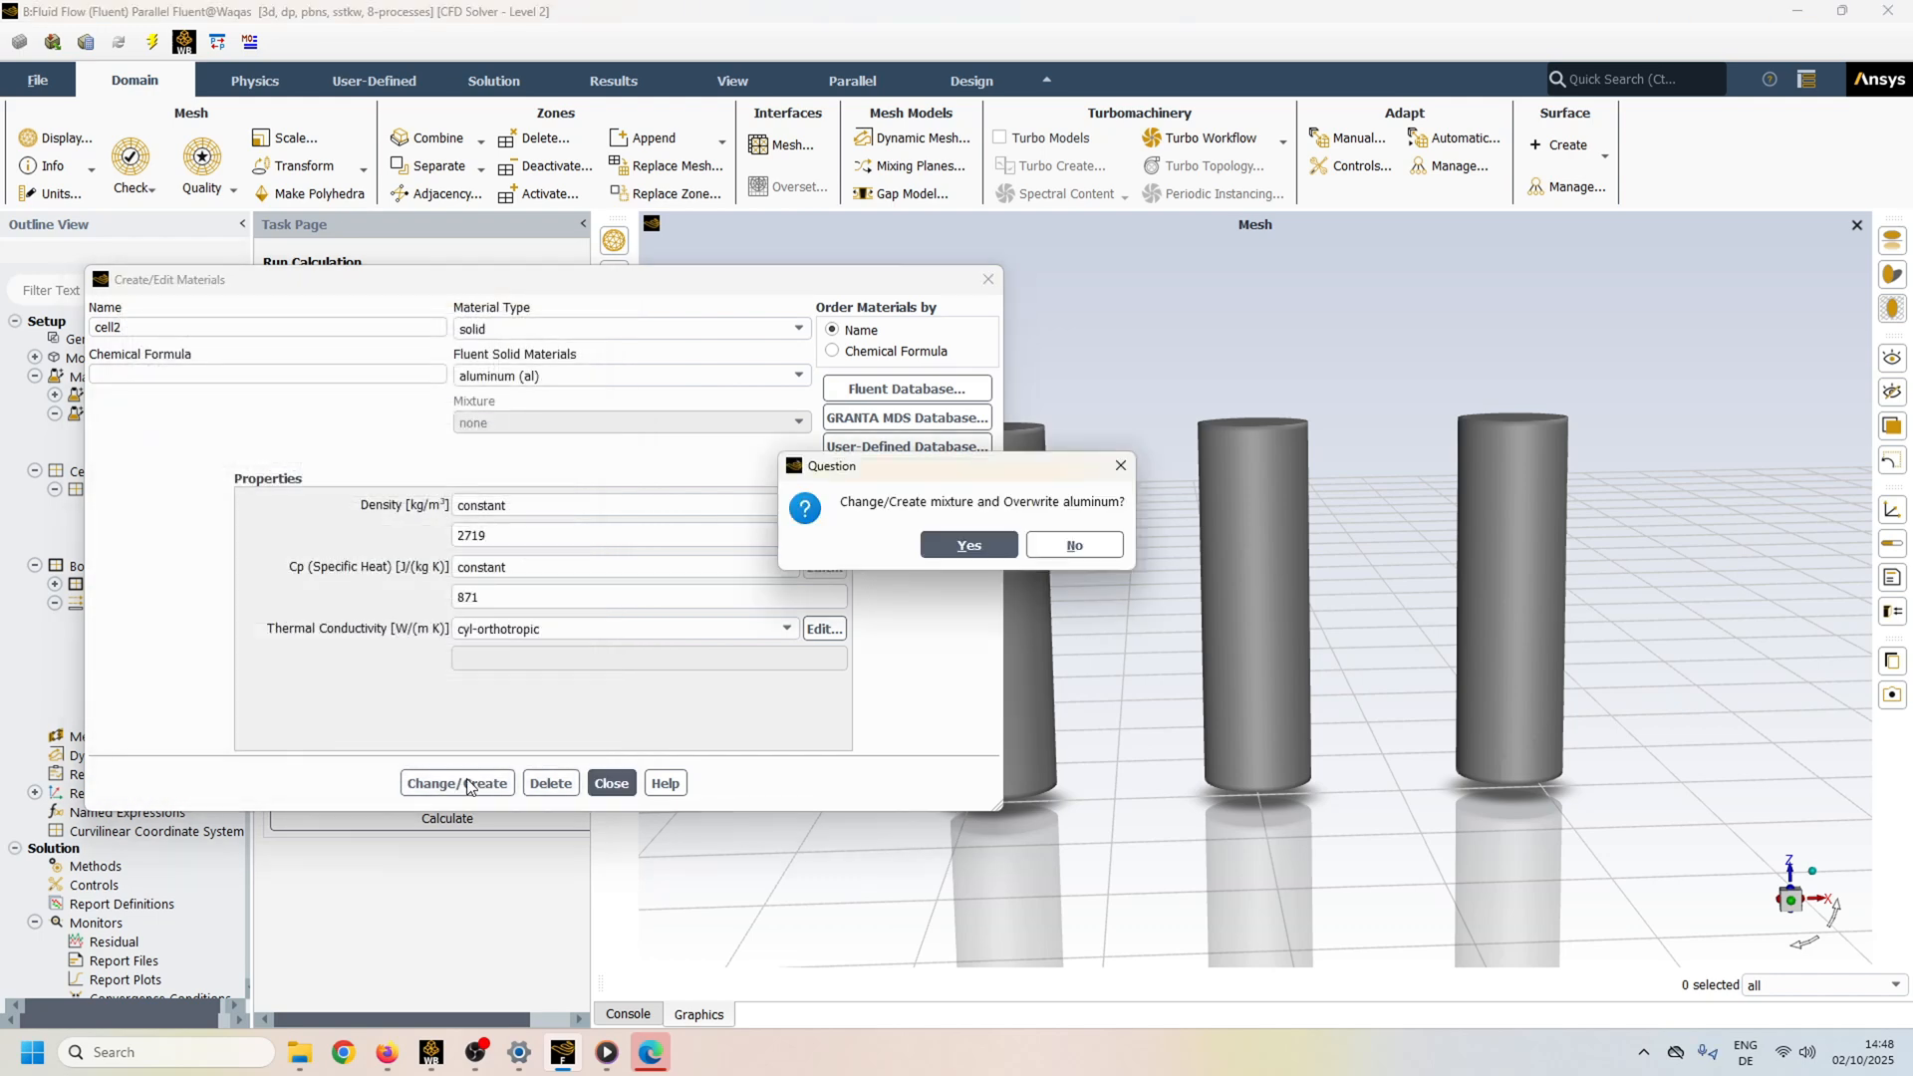
left_click(1095, 546)
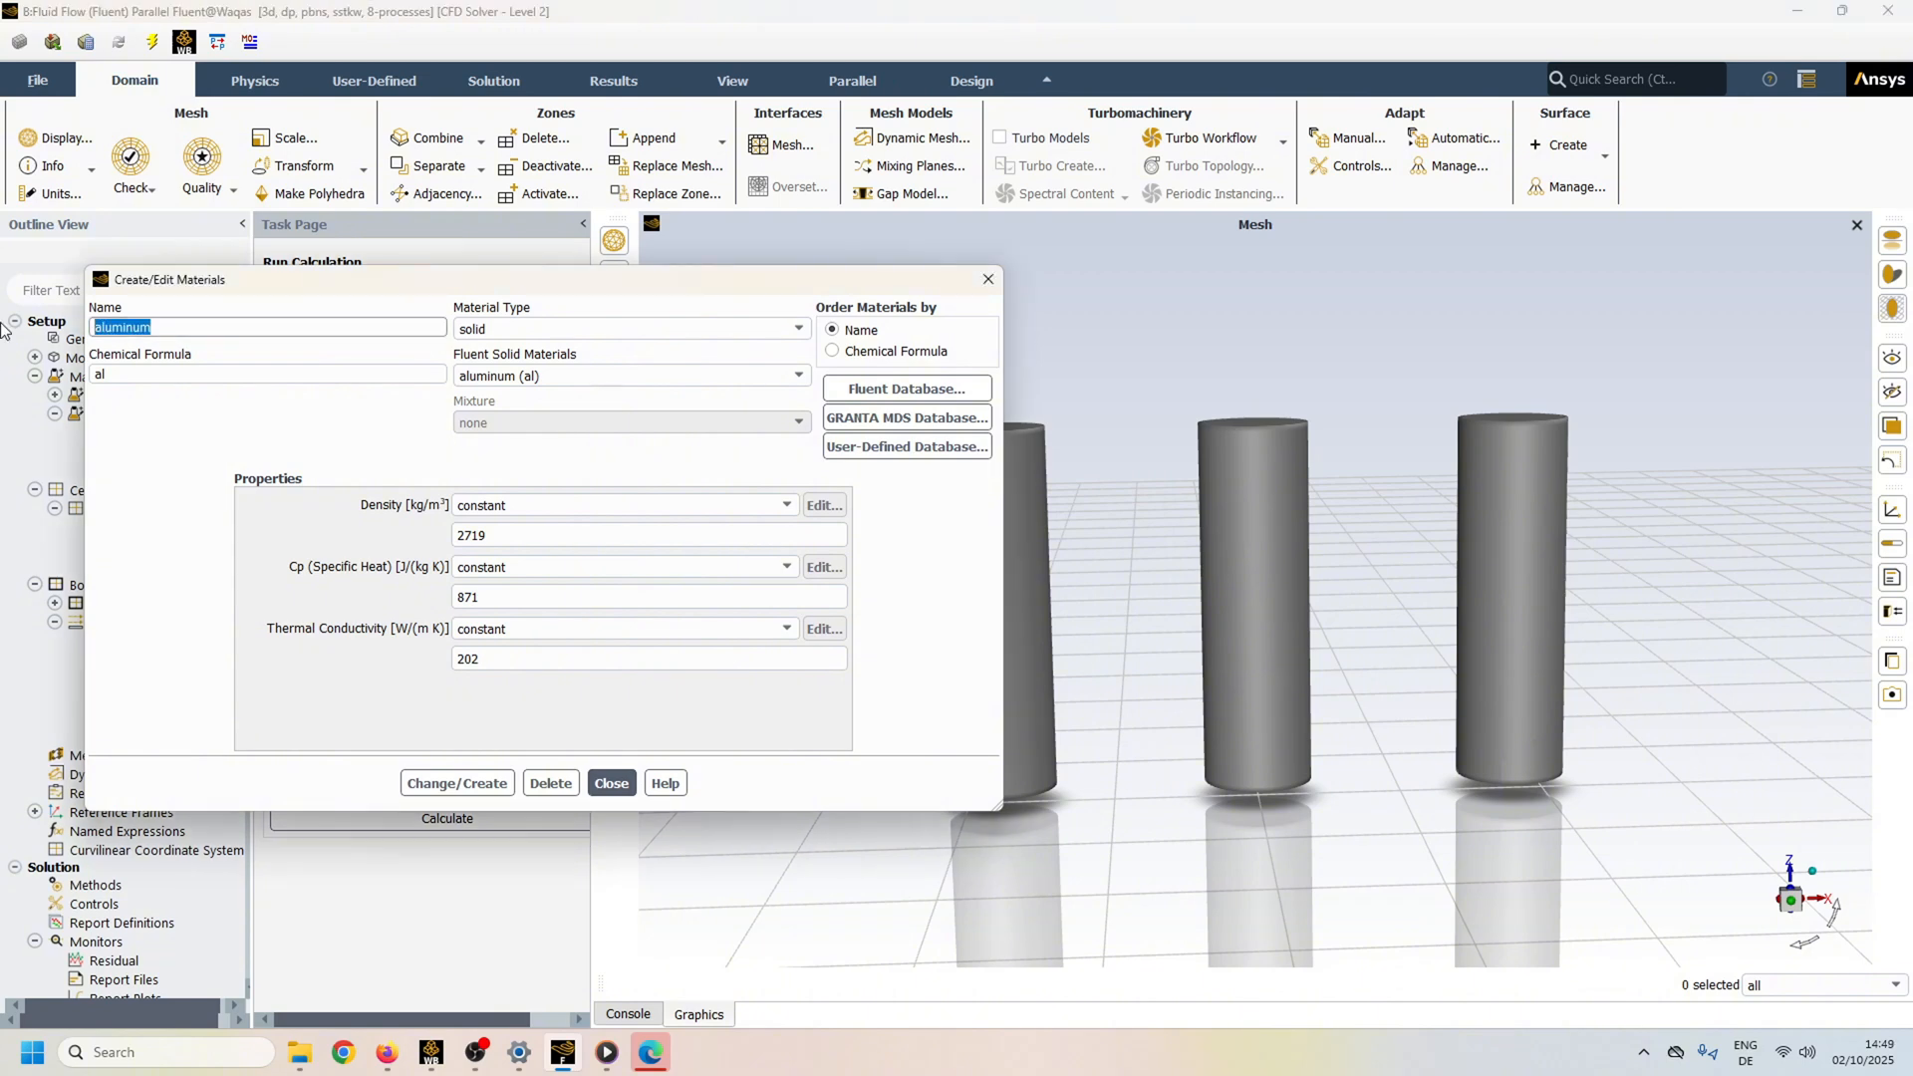
Create solid material cell3 with an empty chemical formula and a constant thermal conductivity of 24 W/(m K).
type("cell3")
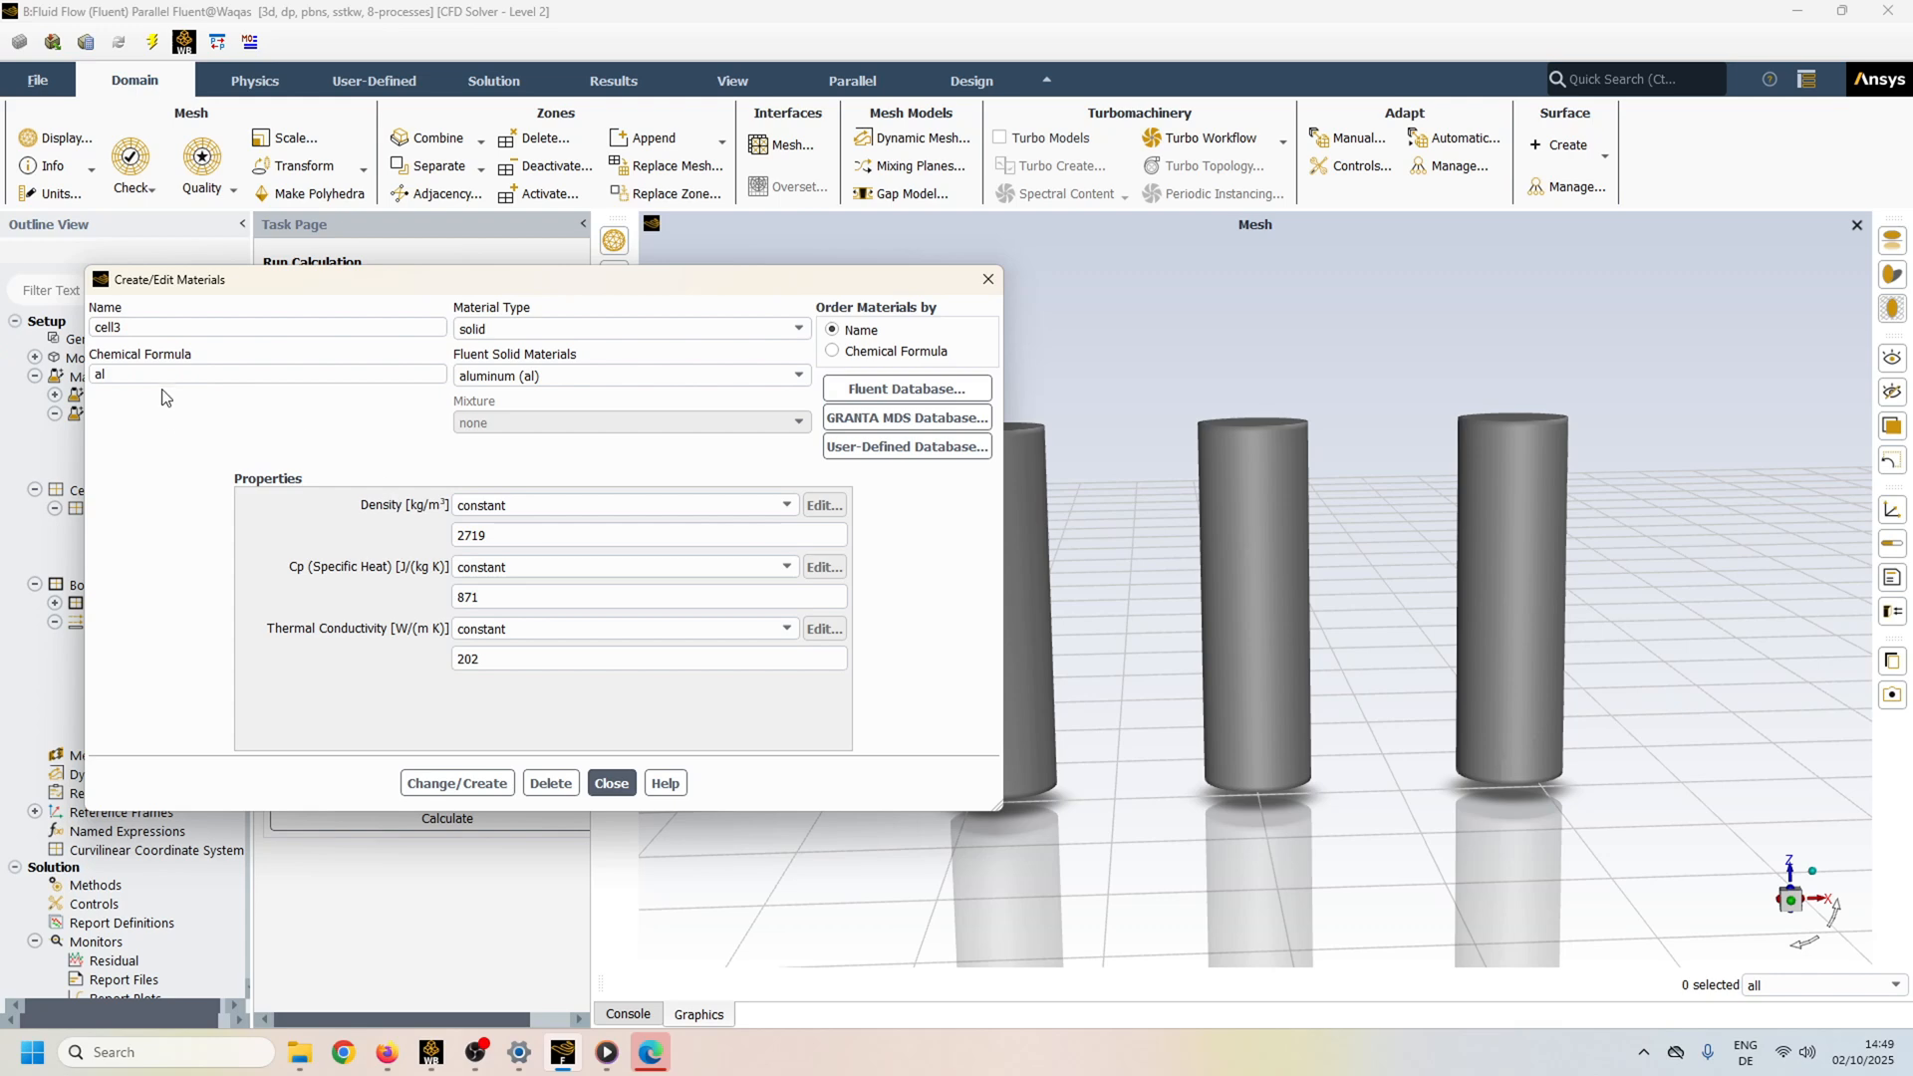
key("Tab")
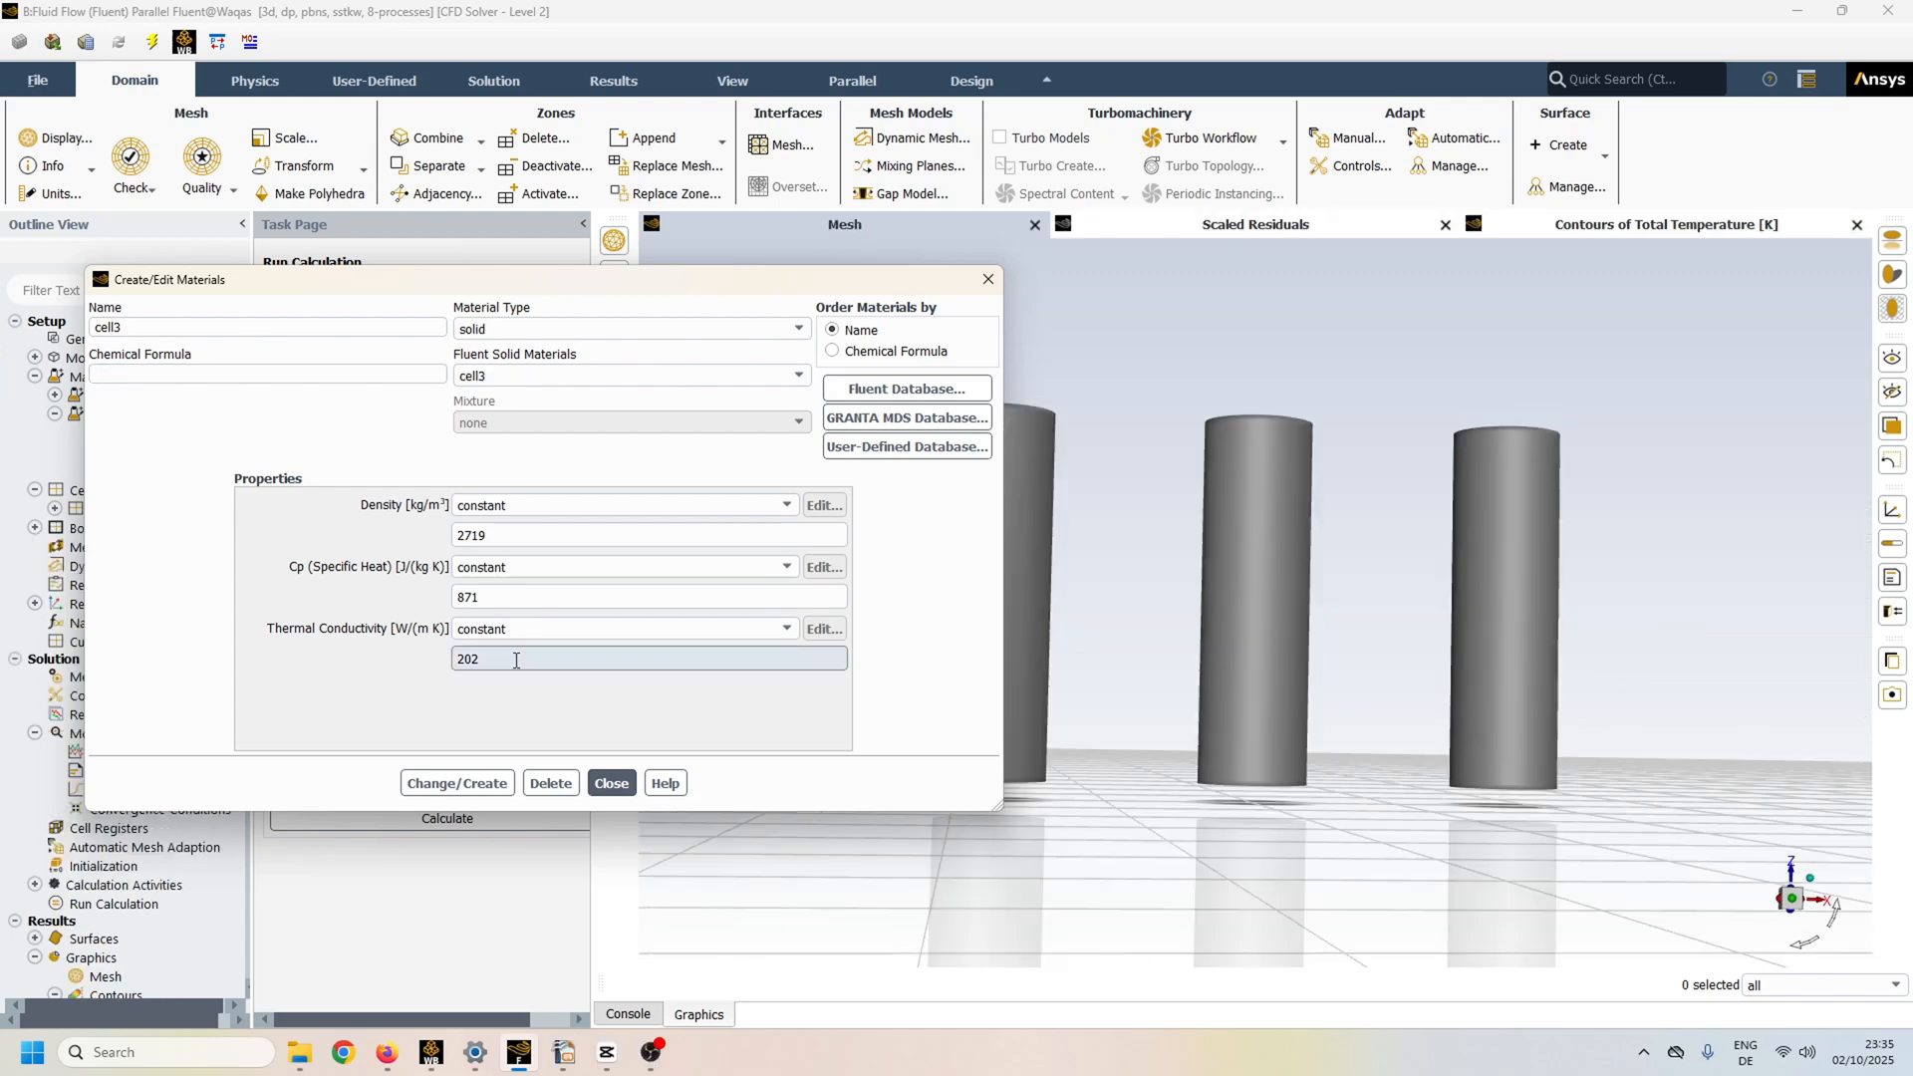
left_click_drag(477, 659, 235, 660)
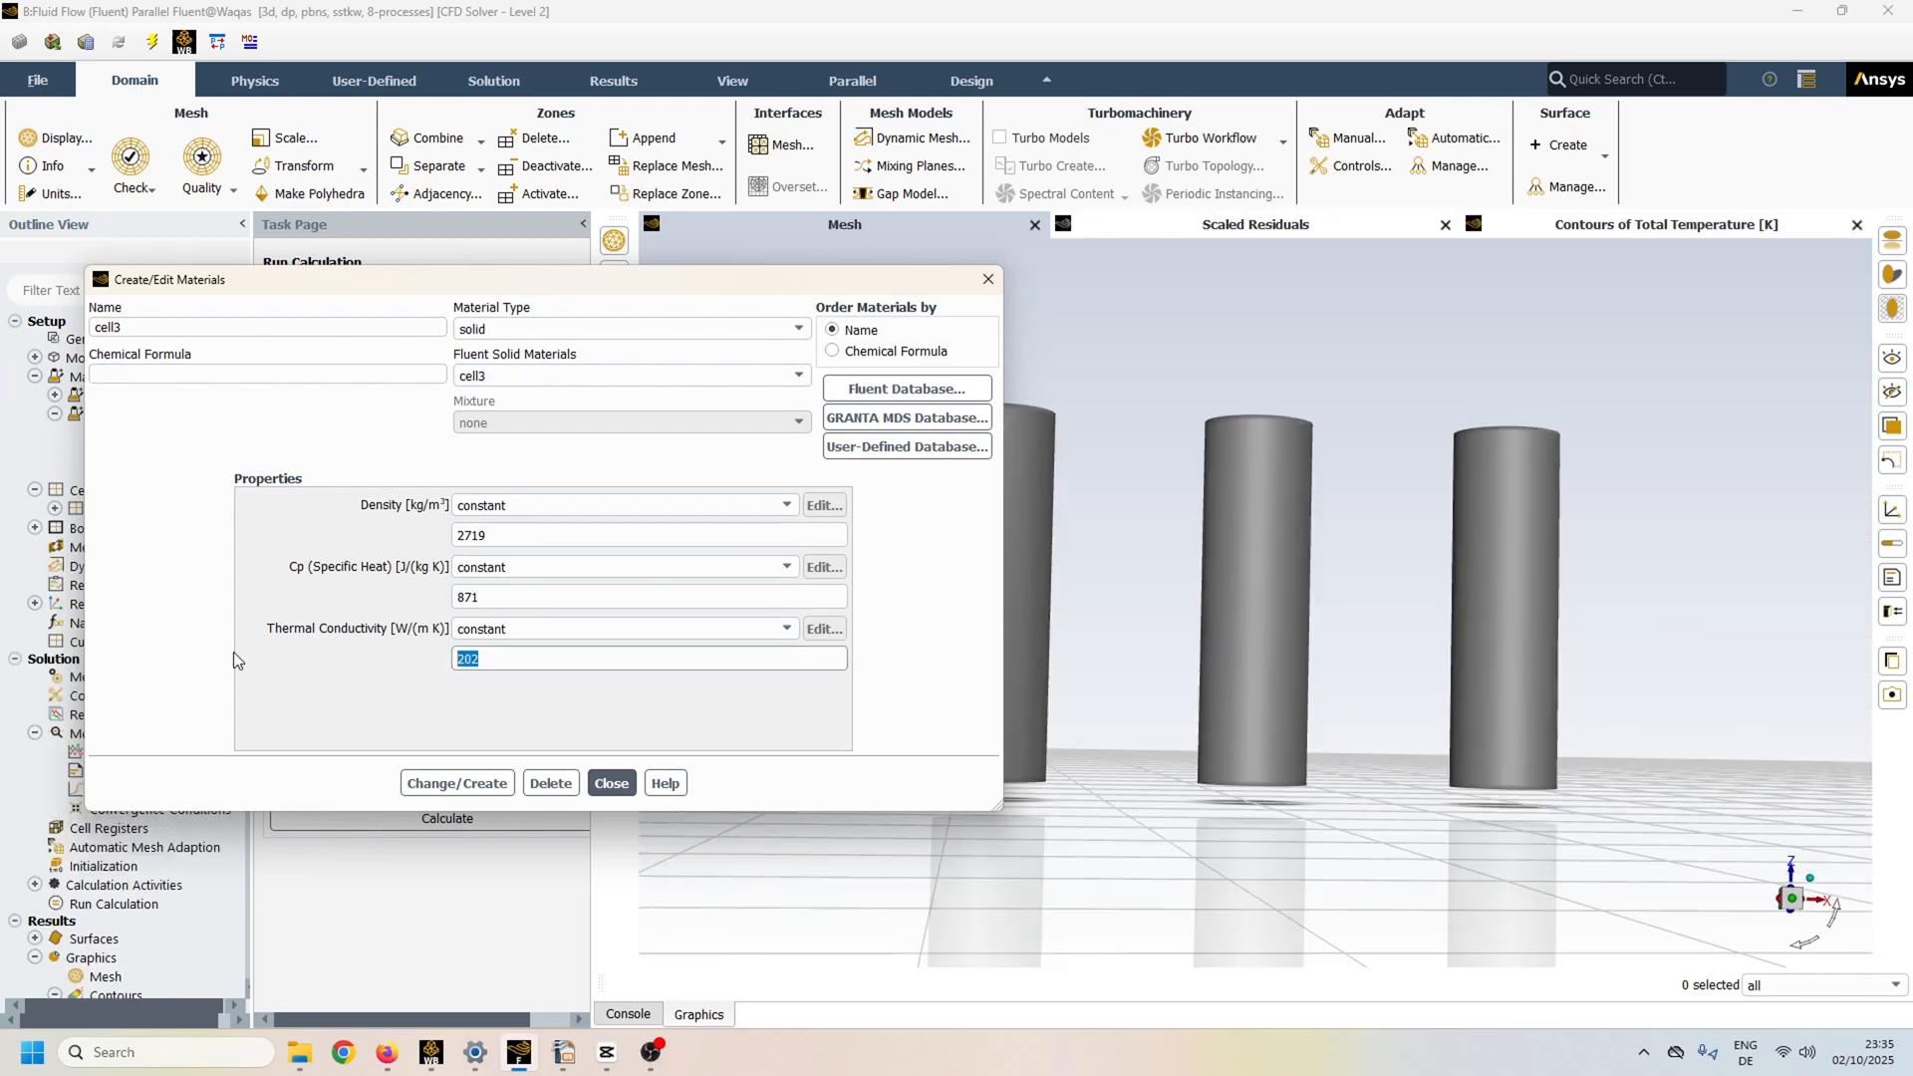
type("24")
left_click(461, 787)
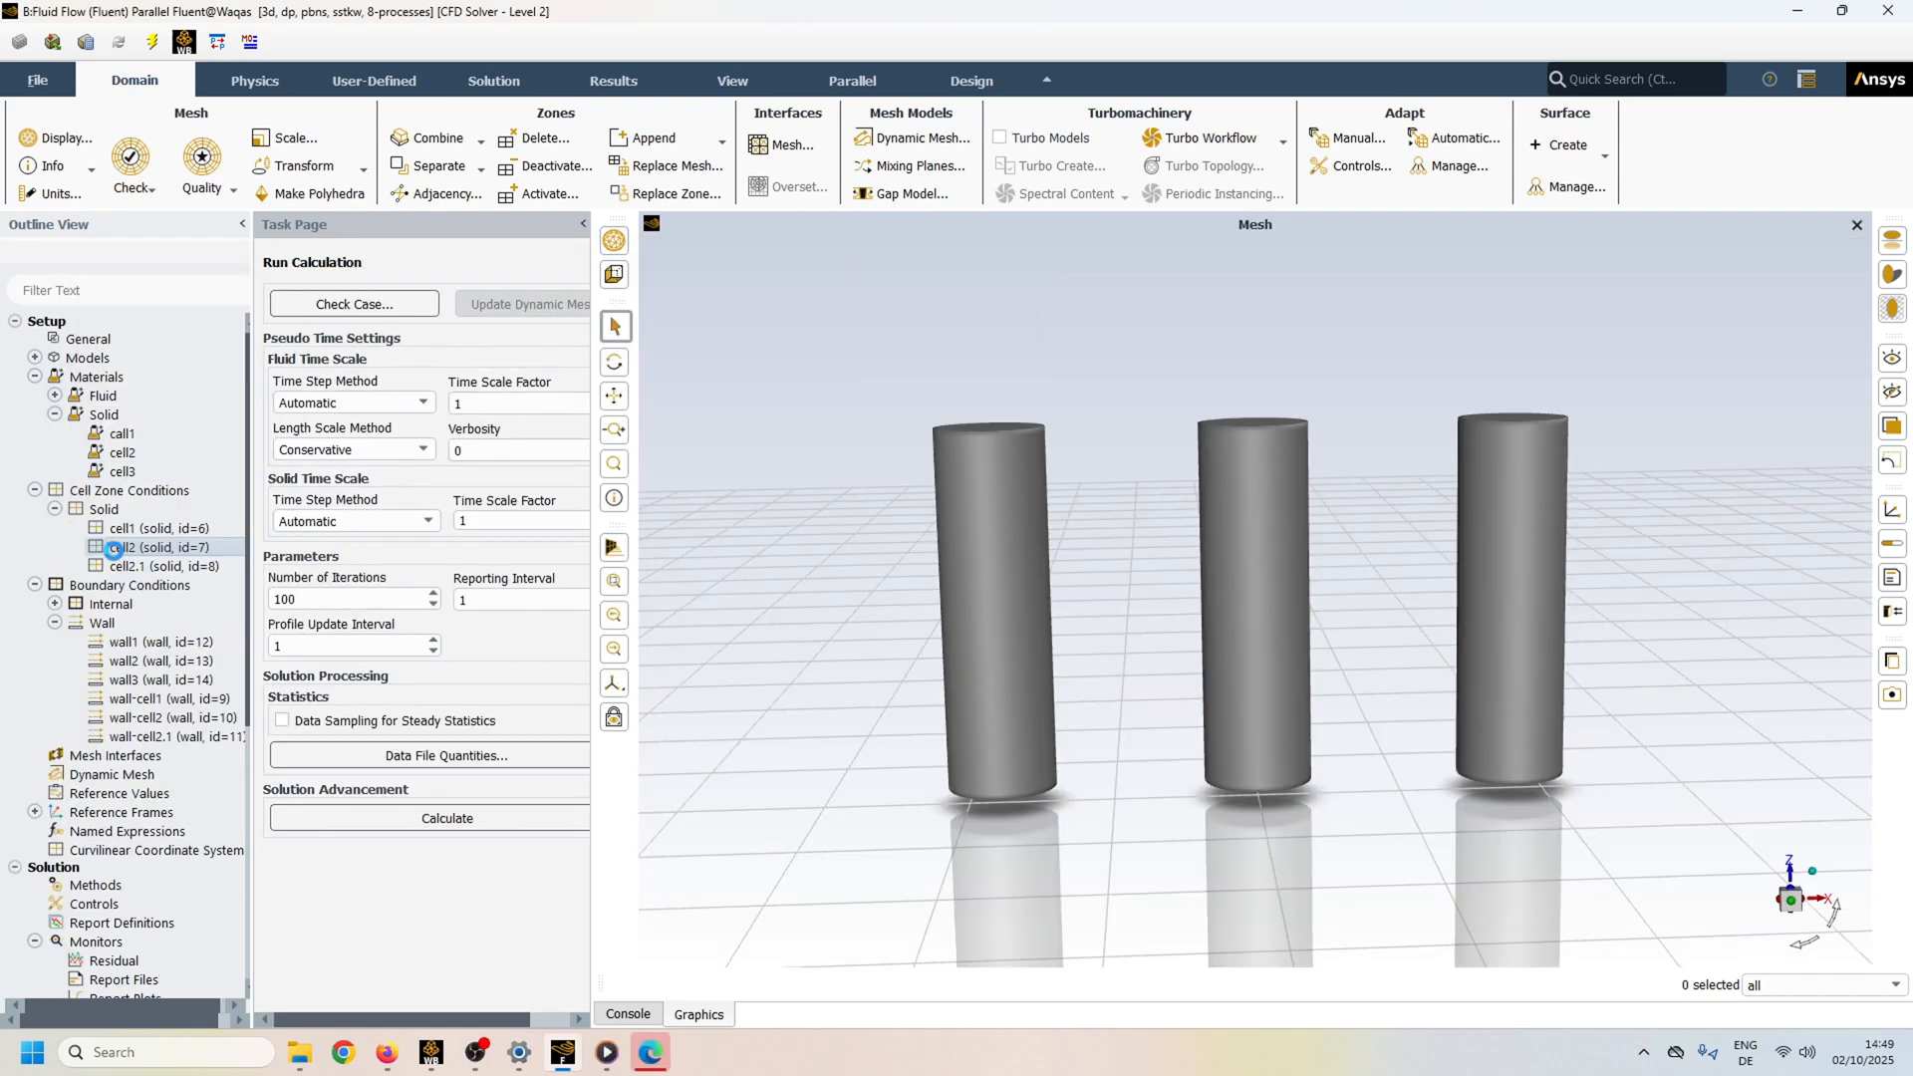
Enable source terms for cell zone cell1 and apply one energy source of 100000 W/m³.
double_click(135, 531)
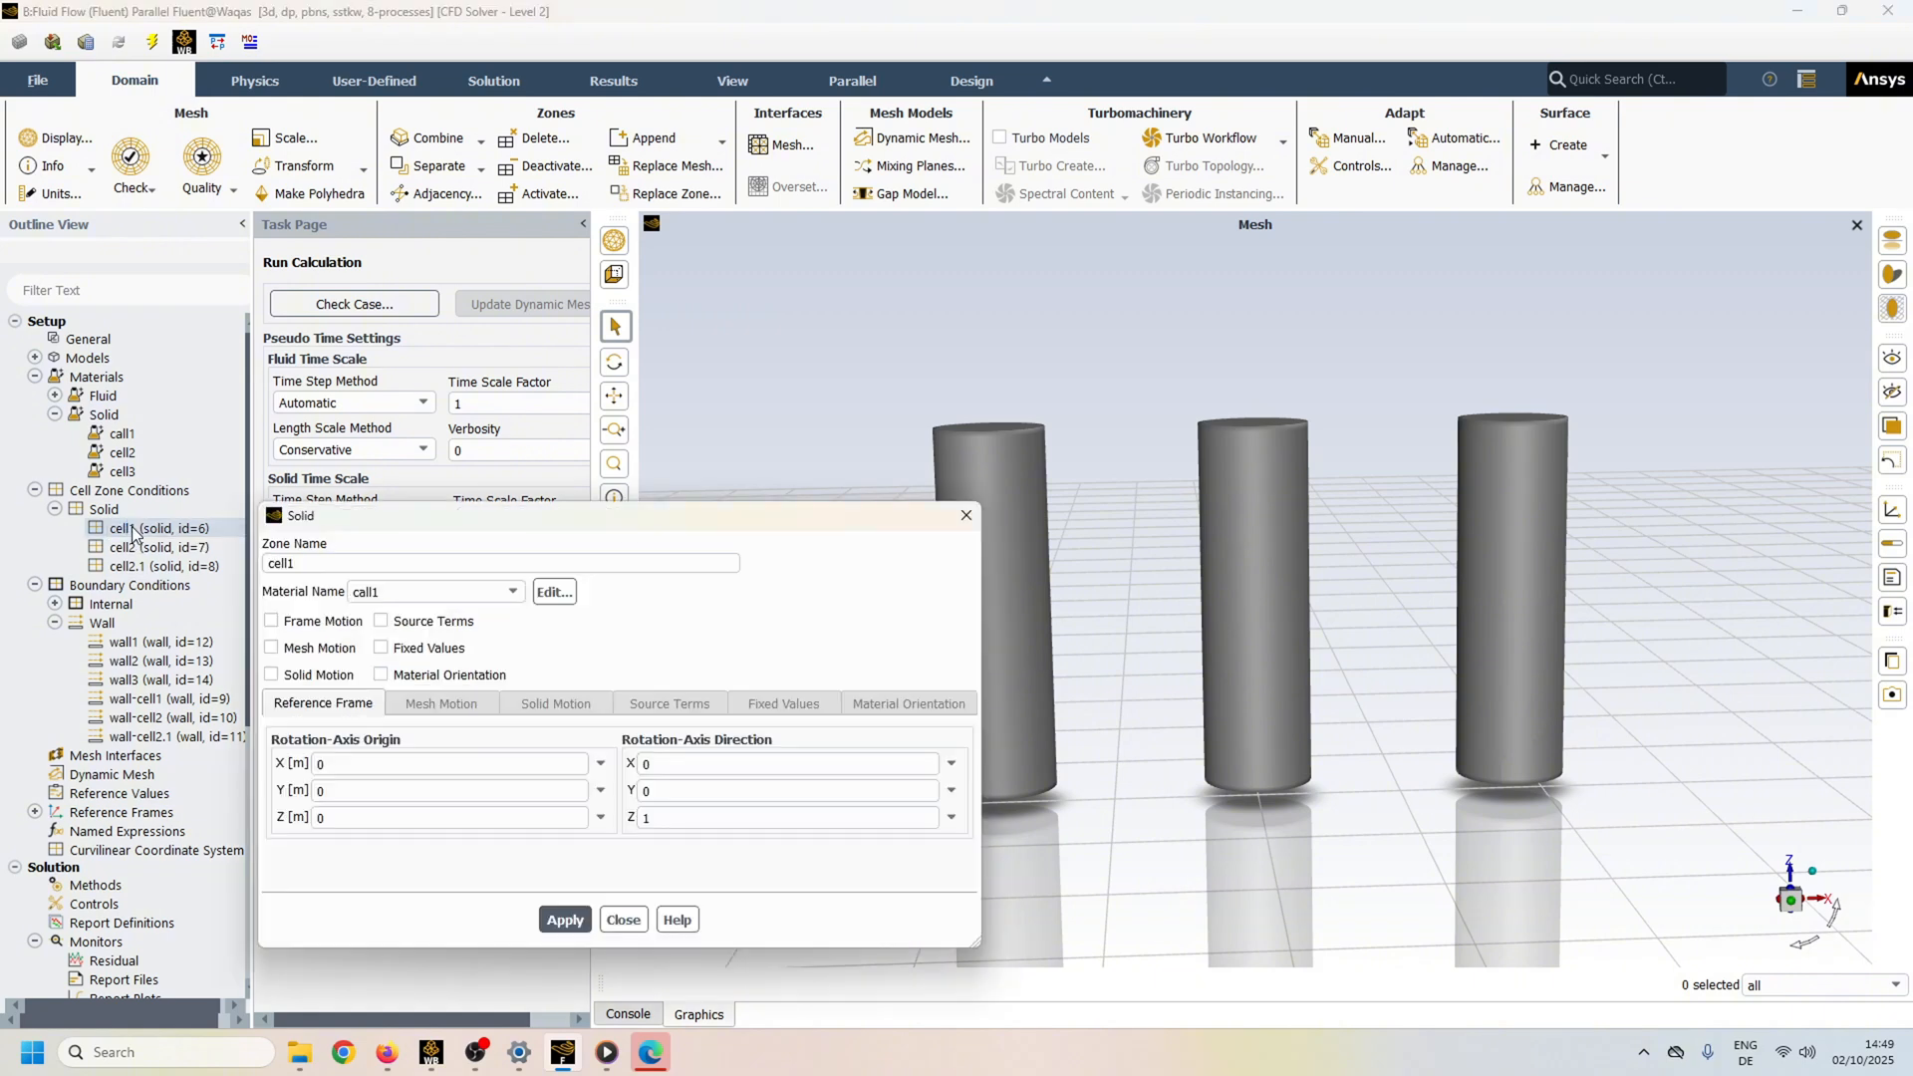
left_click(381, 621)
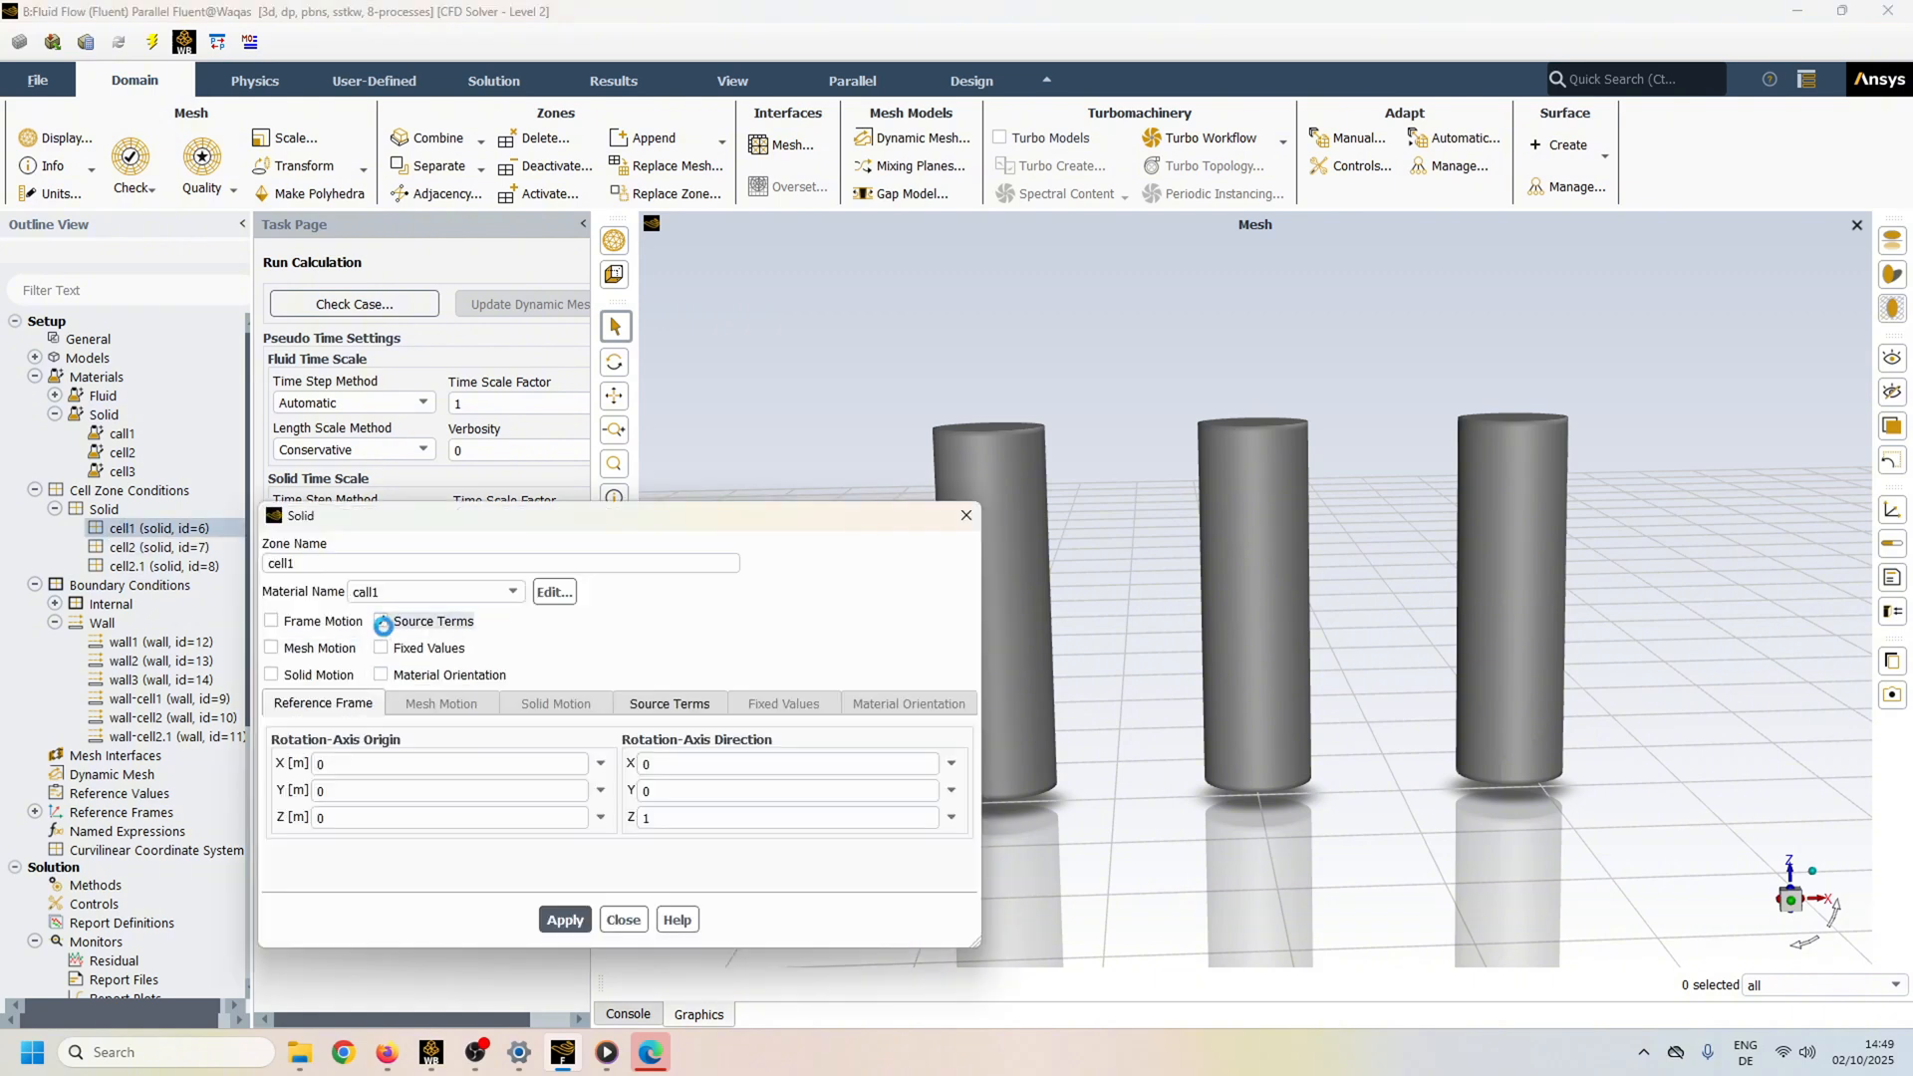
left_click(672, 703)
left_click(727, 746)
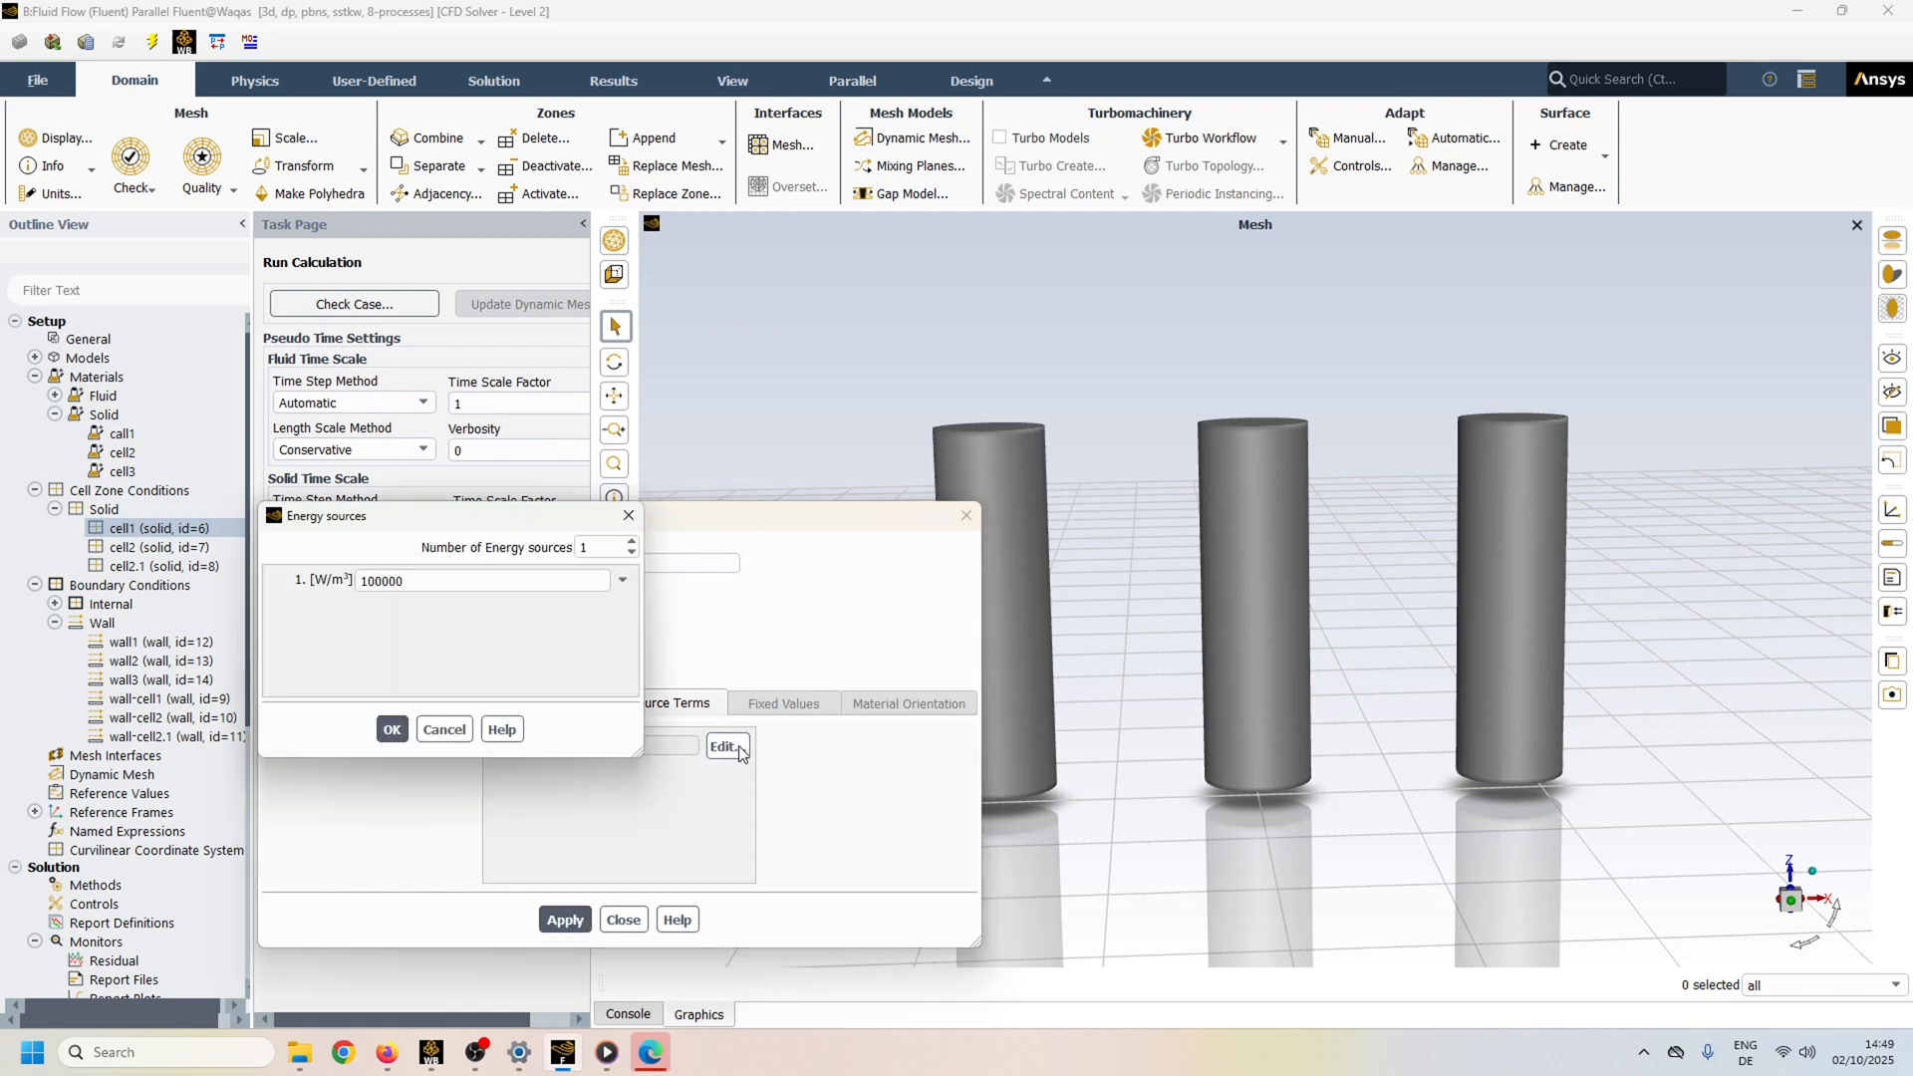
left_click(399, 581)
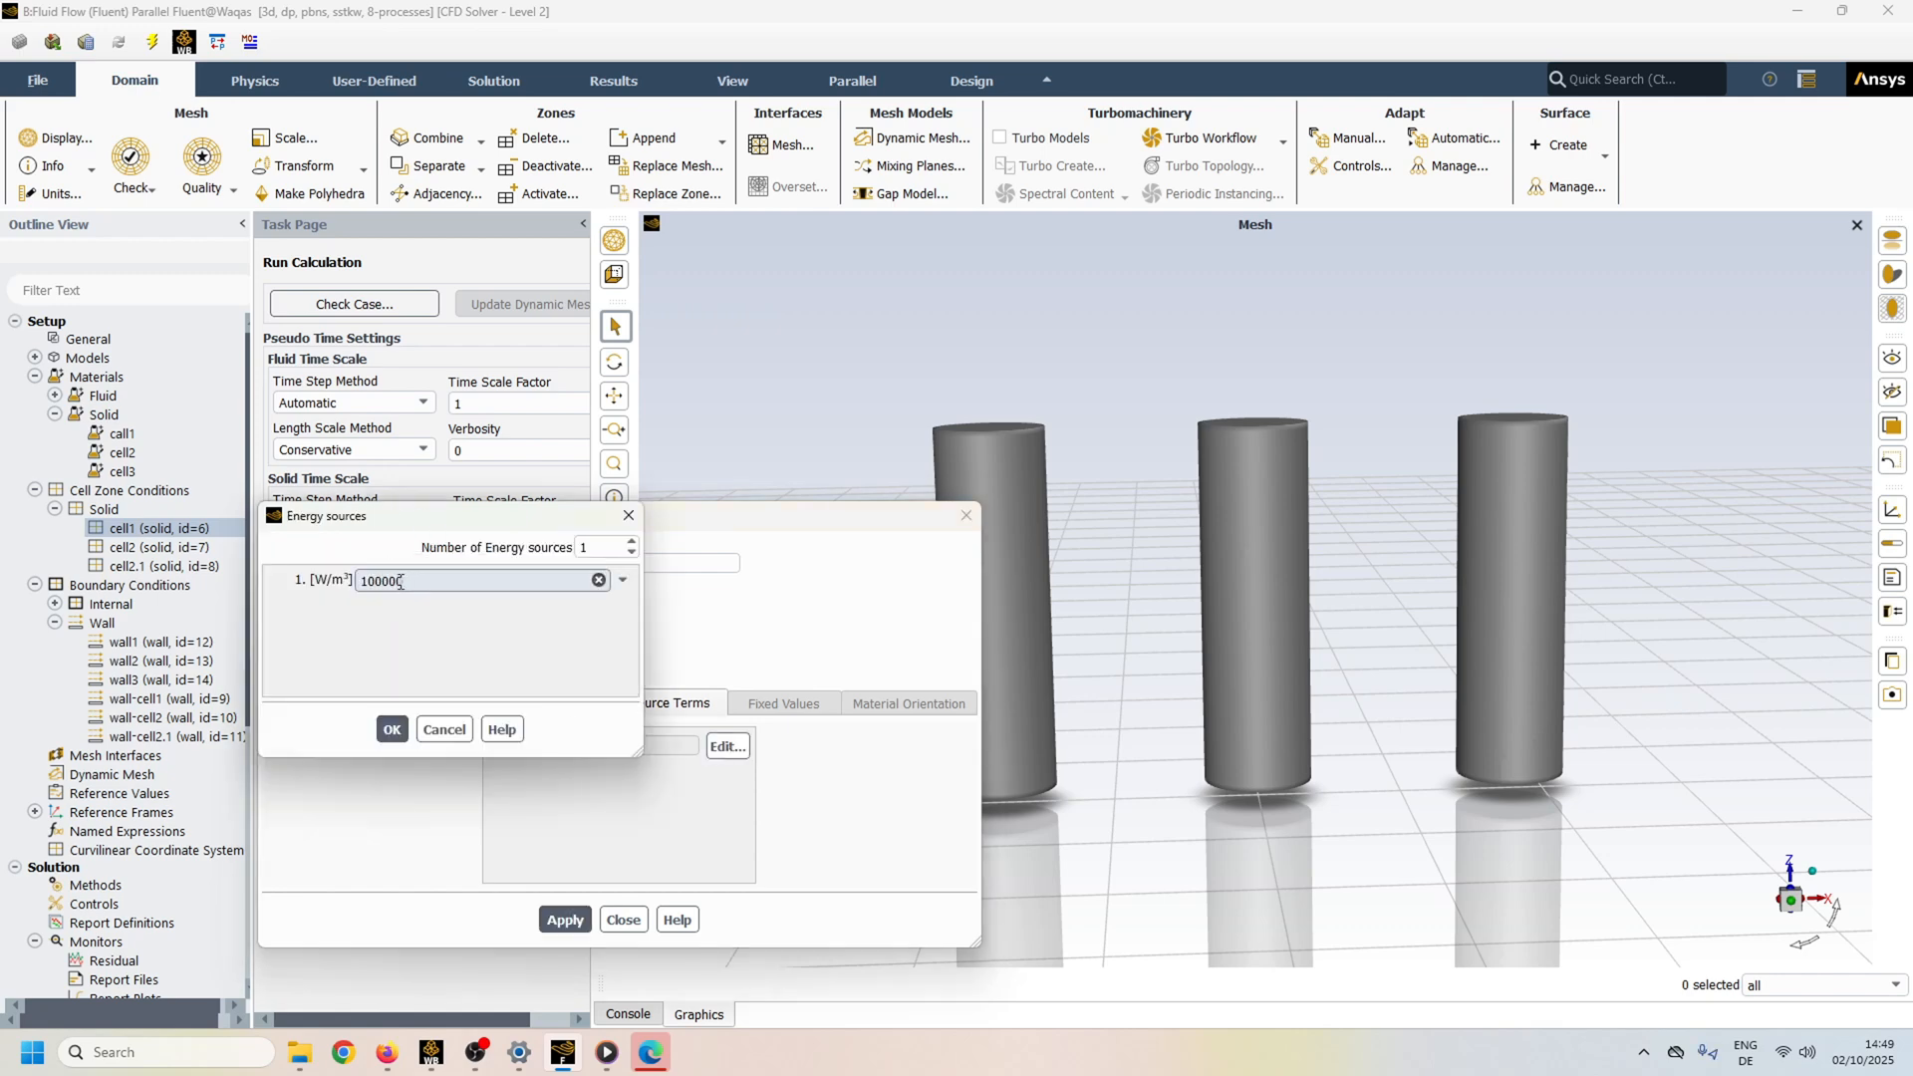
left_click(391, 730)
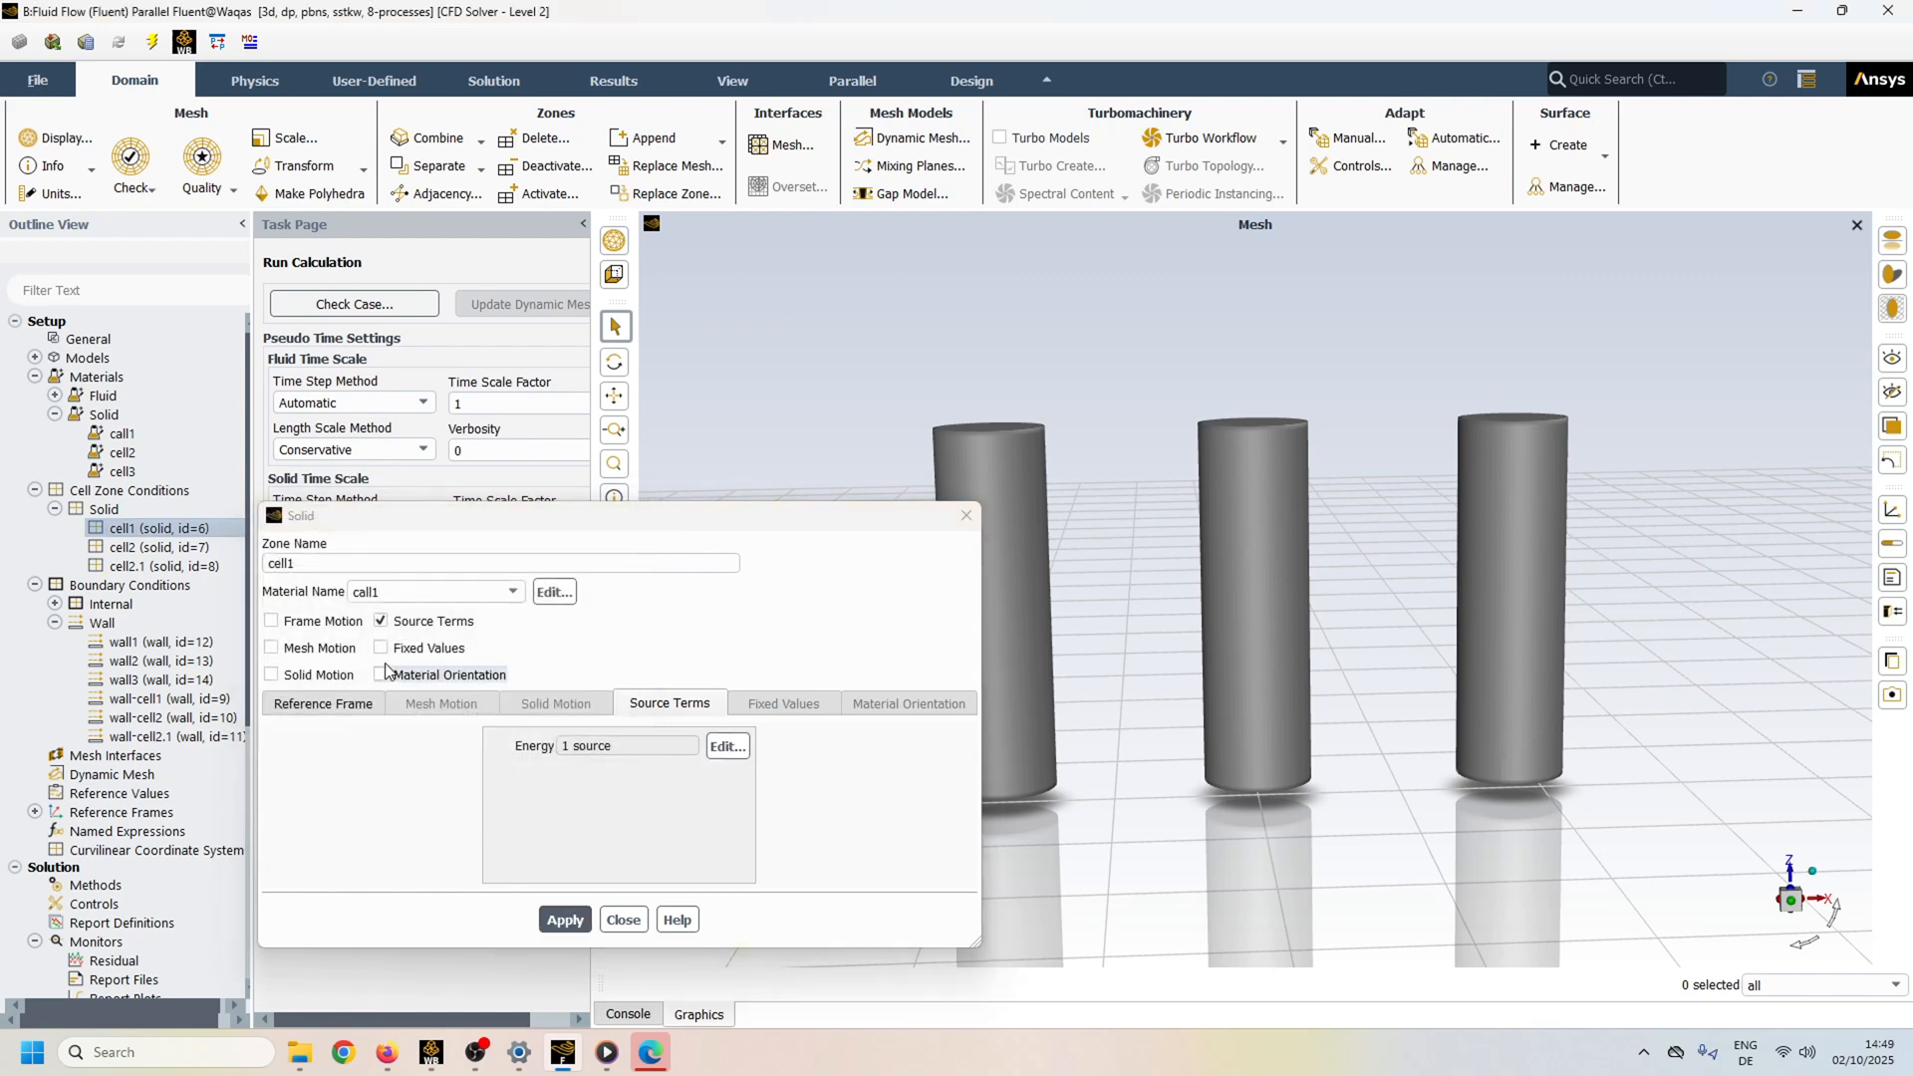
left_click(565, 920)
left_click(624, 919)
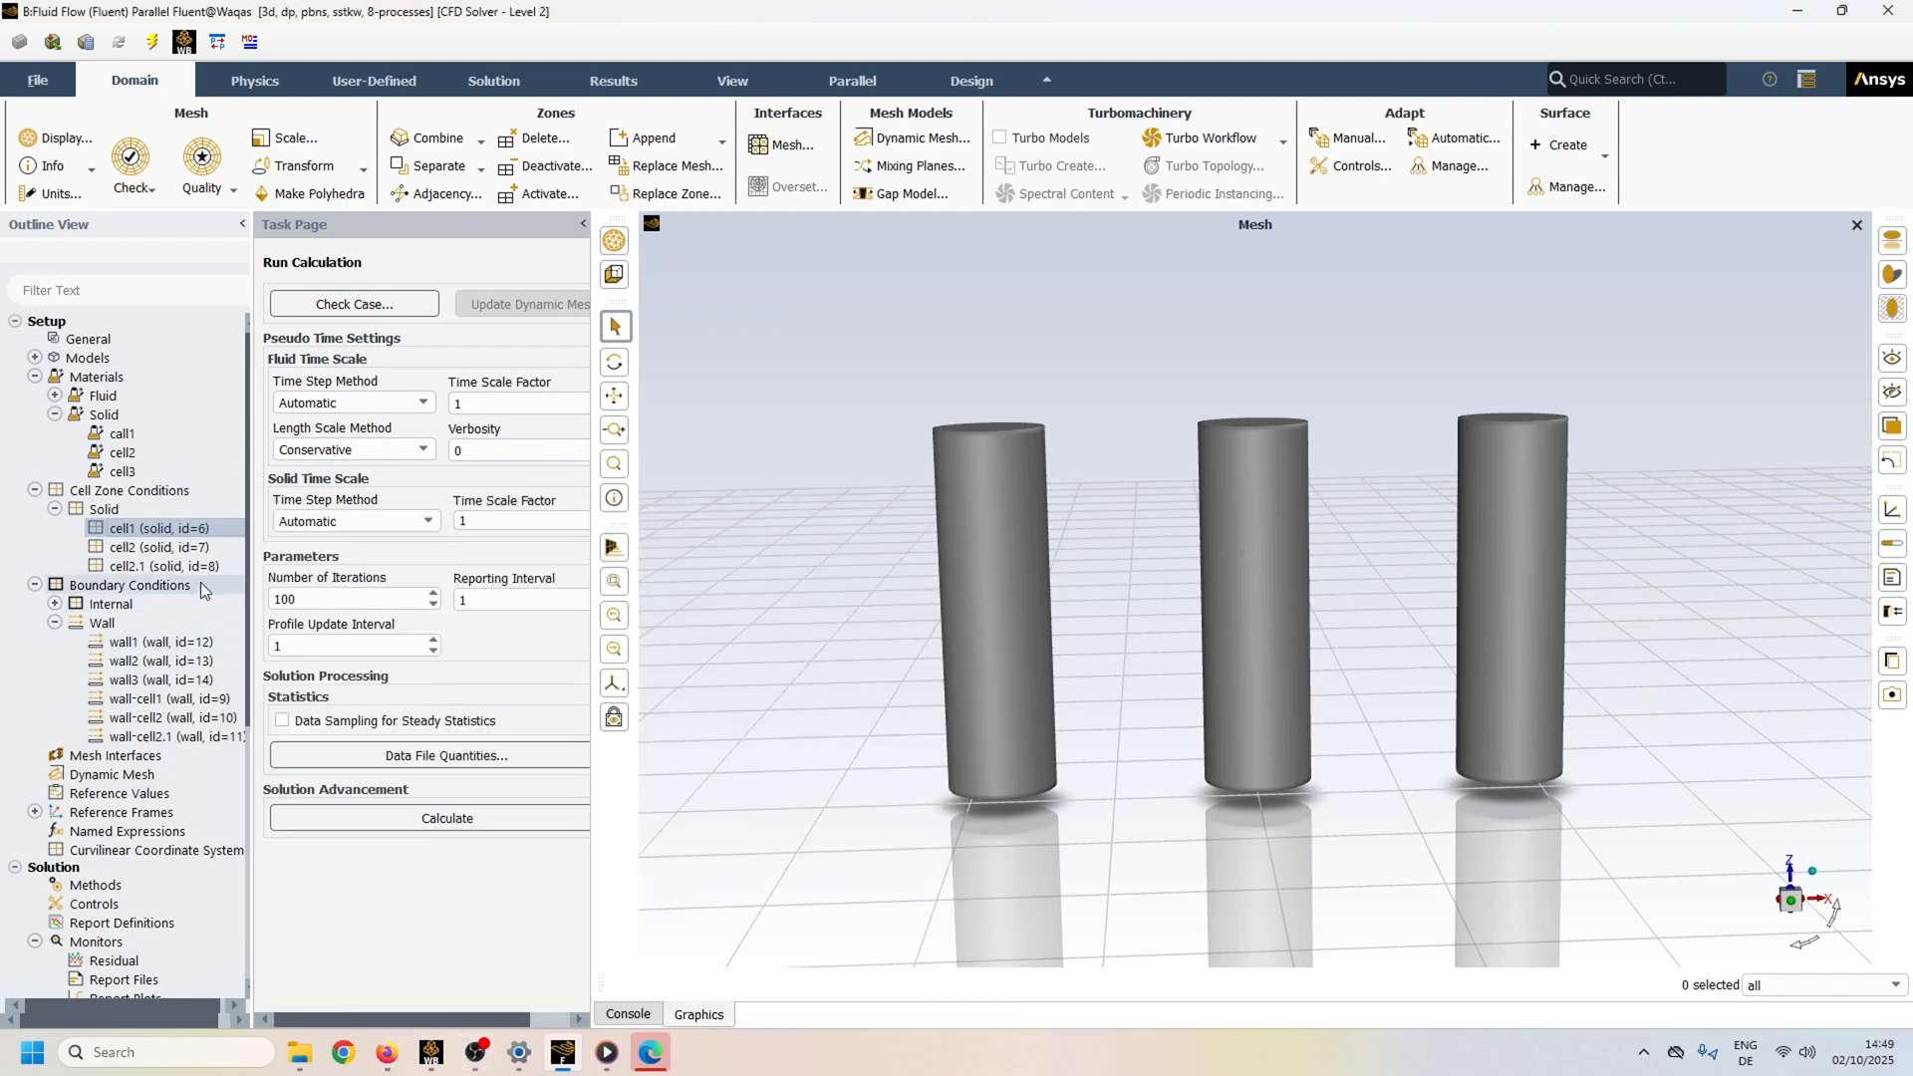
Copy the cell zone conditions of cell1 to zones cell2 and cell2.1.
right_click(208, 532)
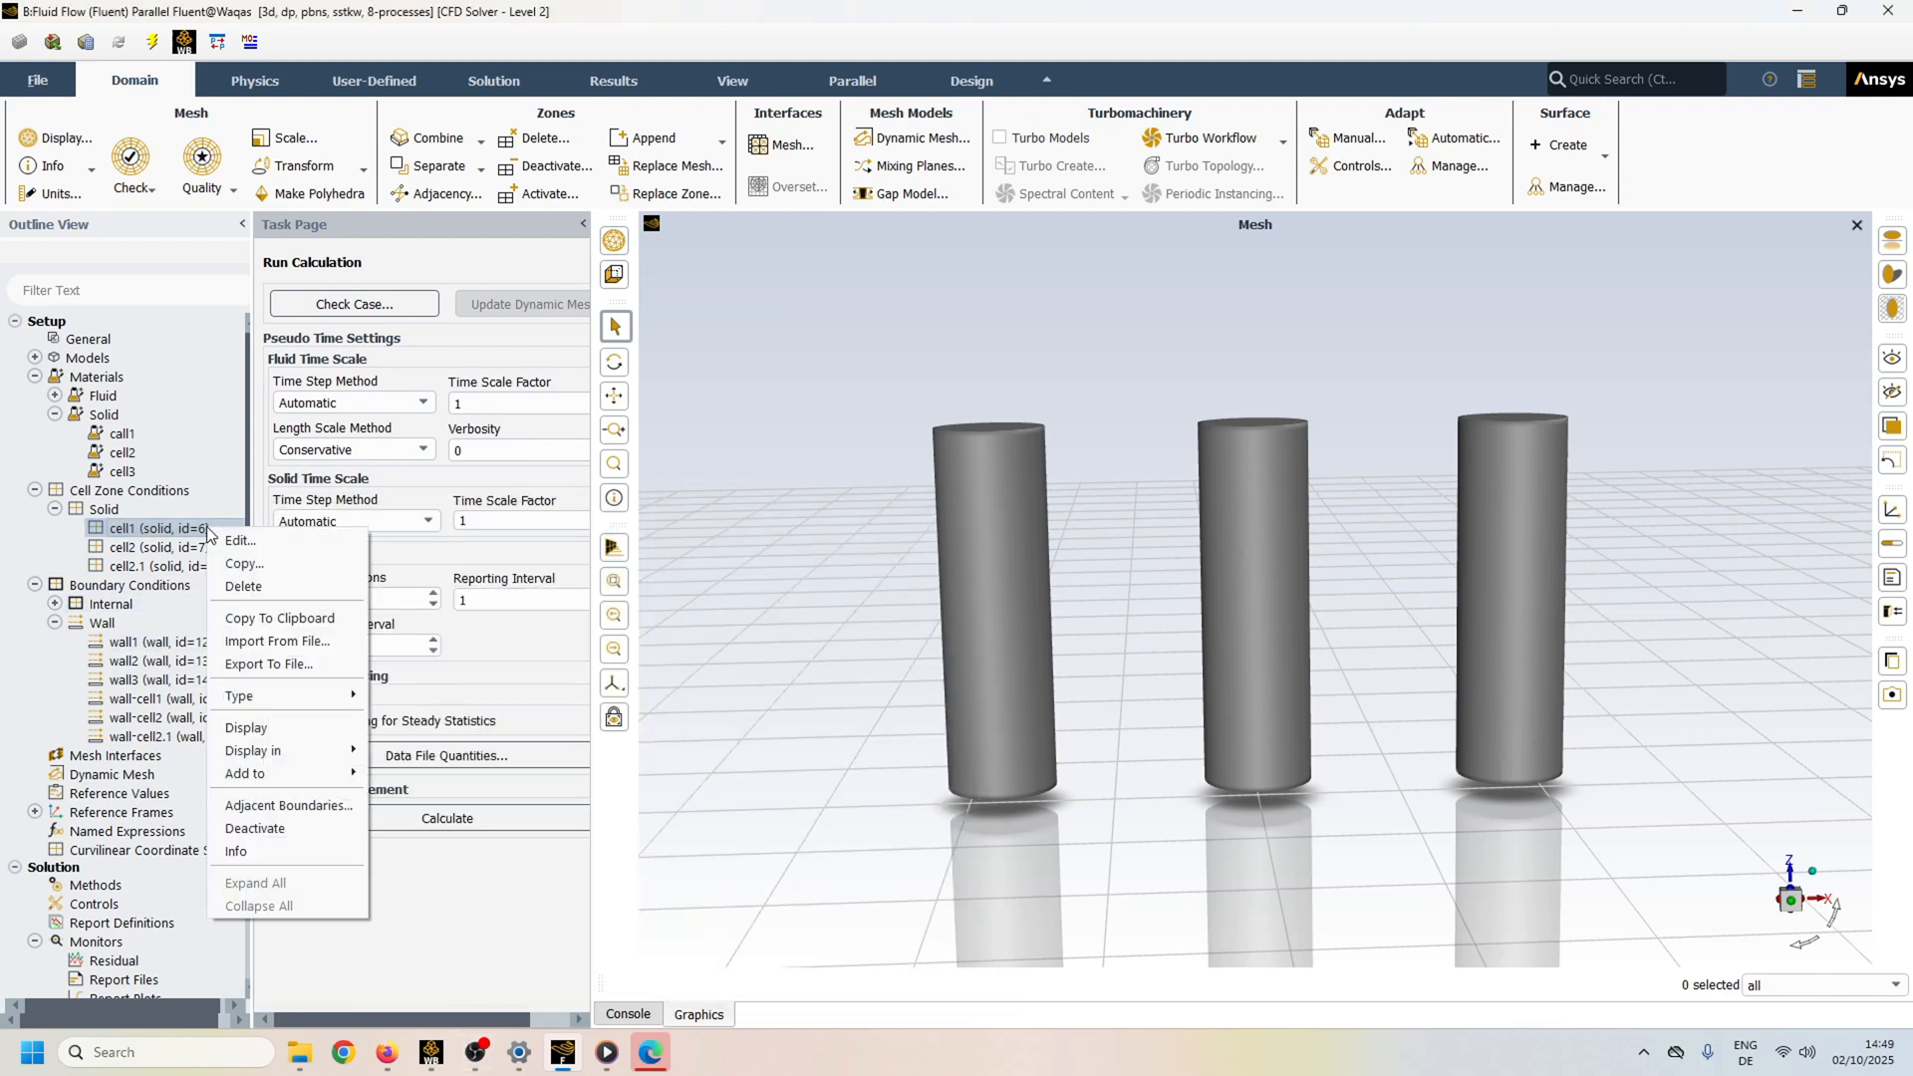
left_click(303, 564)
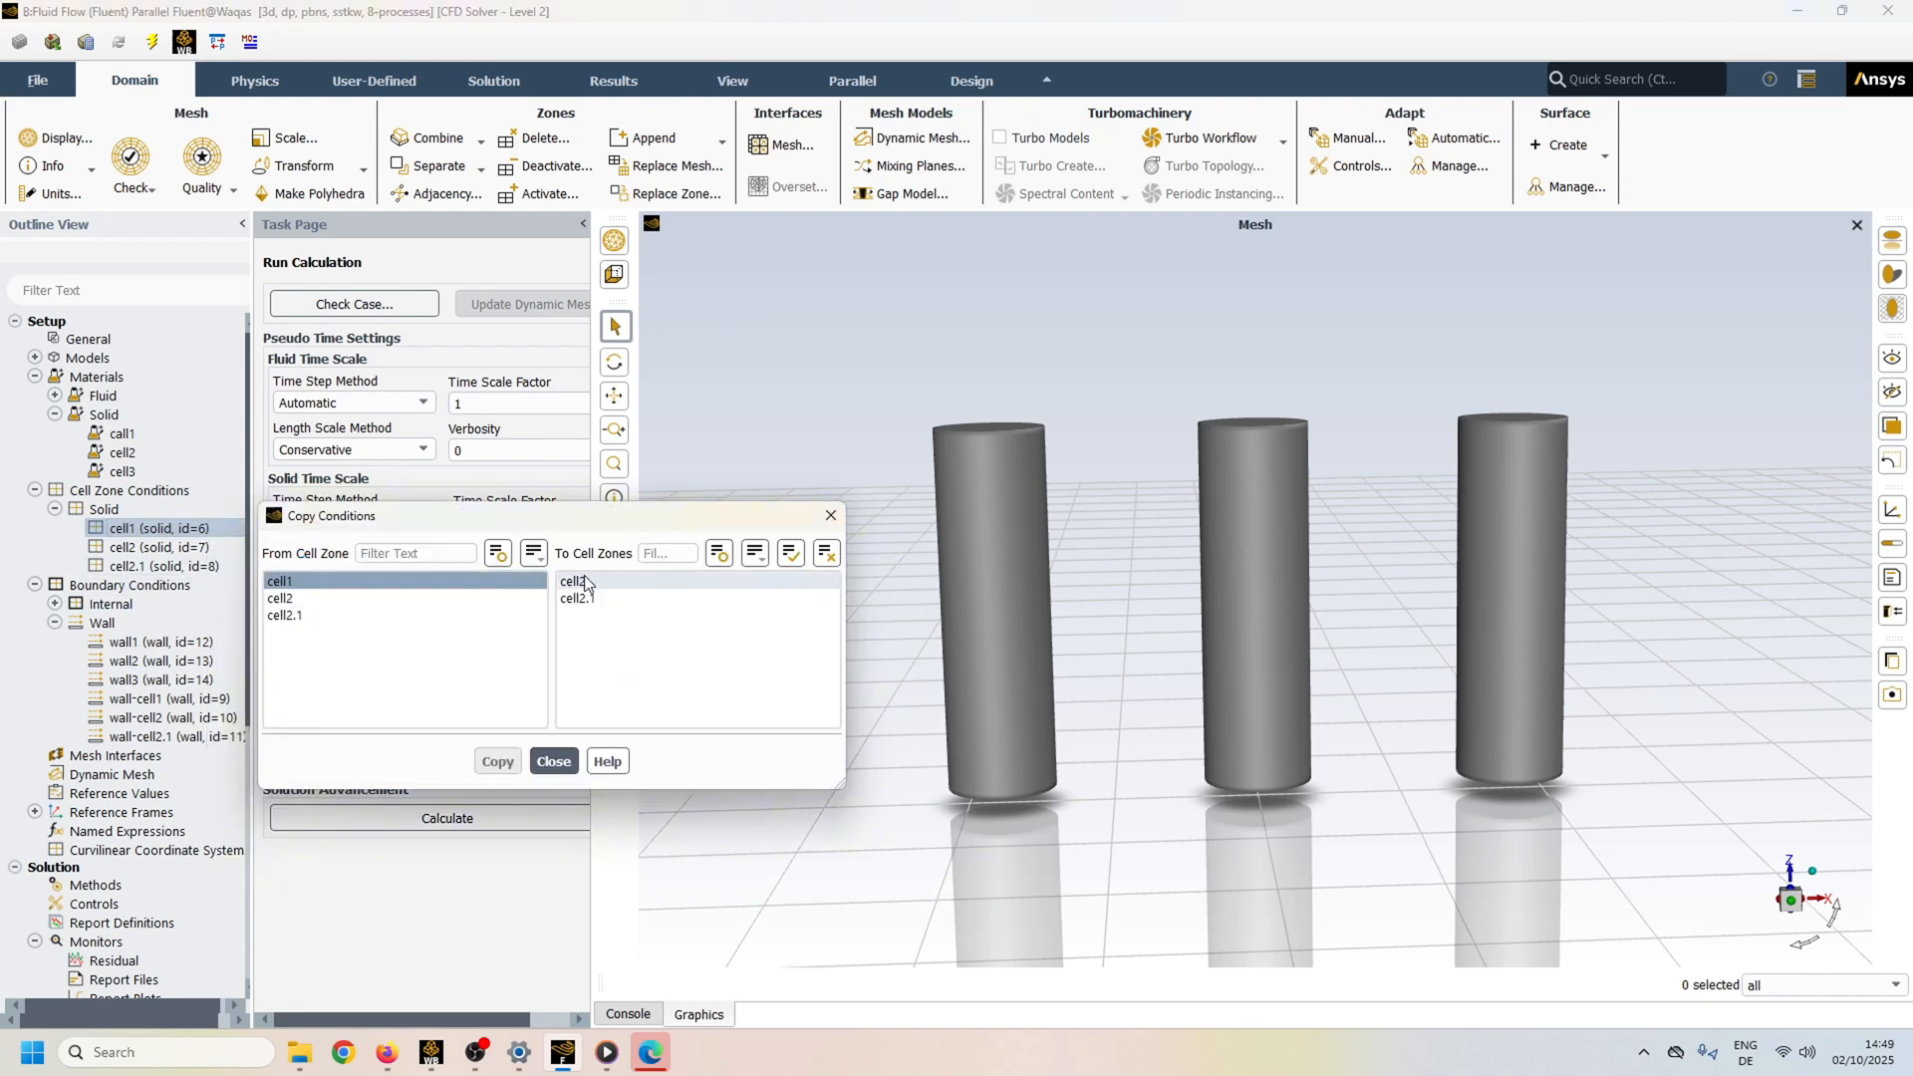
left_click(789, 554)
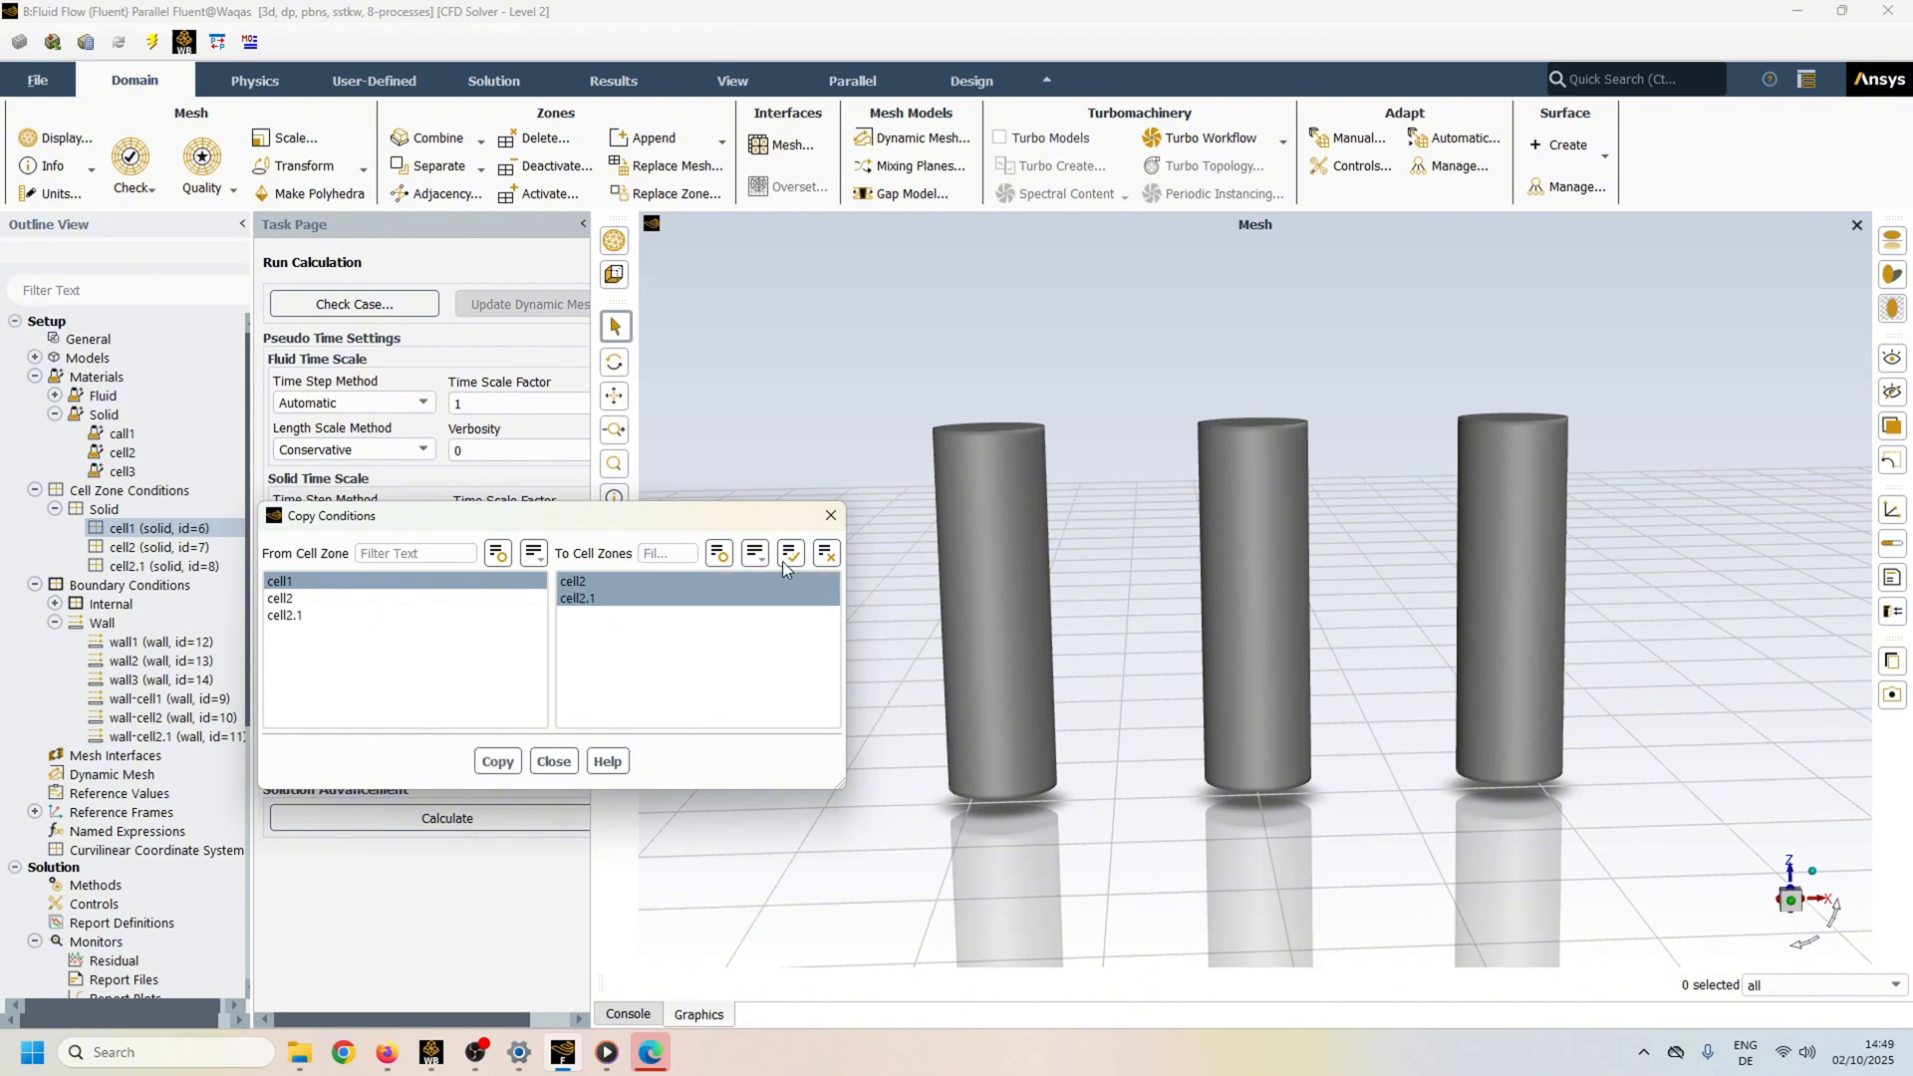
left_click(496, 763)
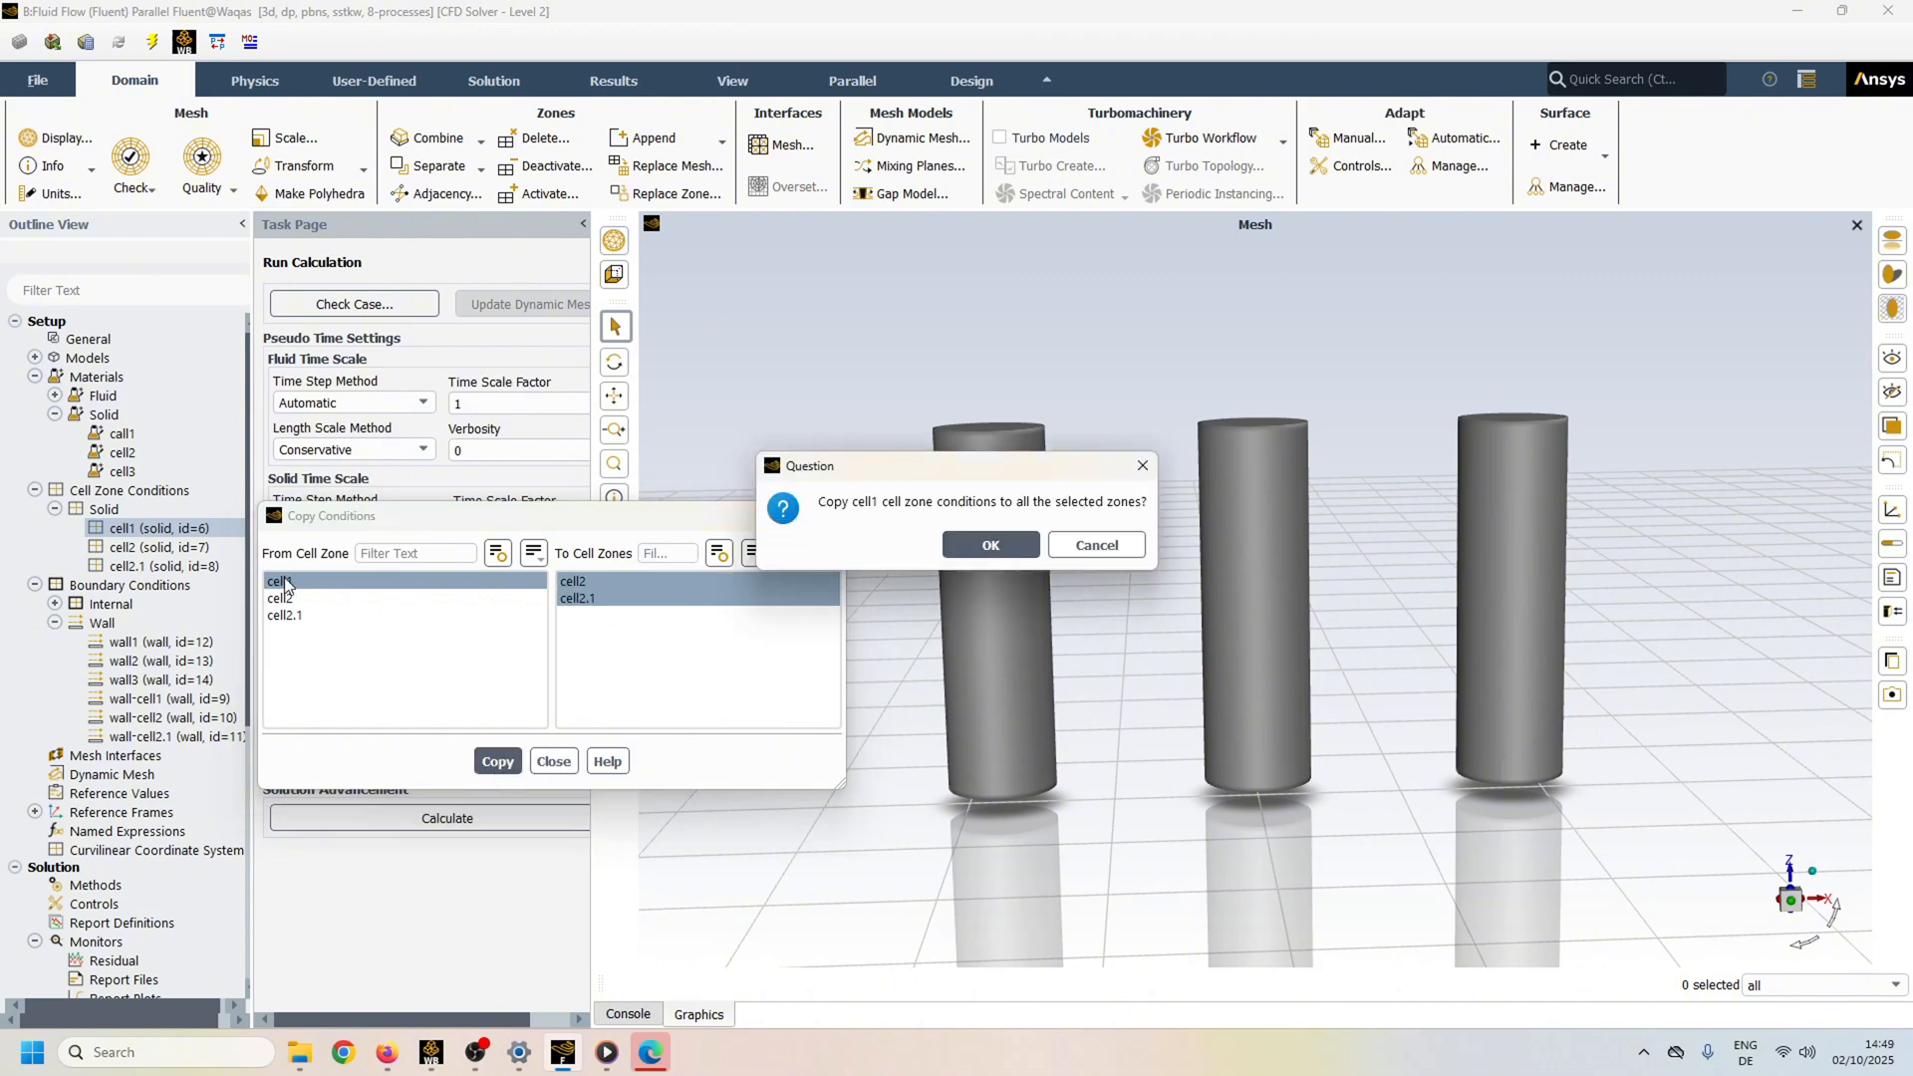
left_click(991, 545)
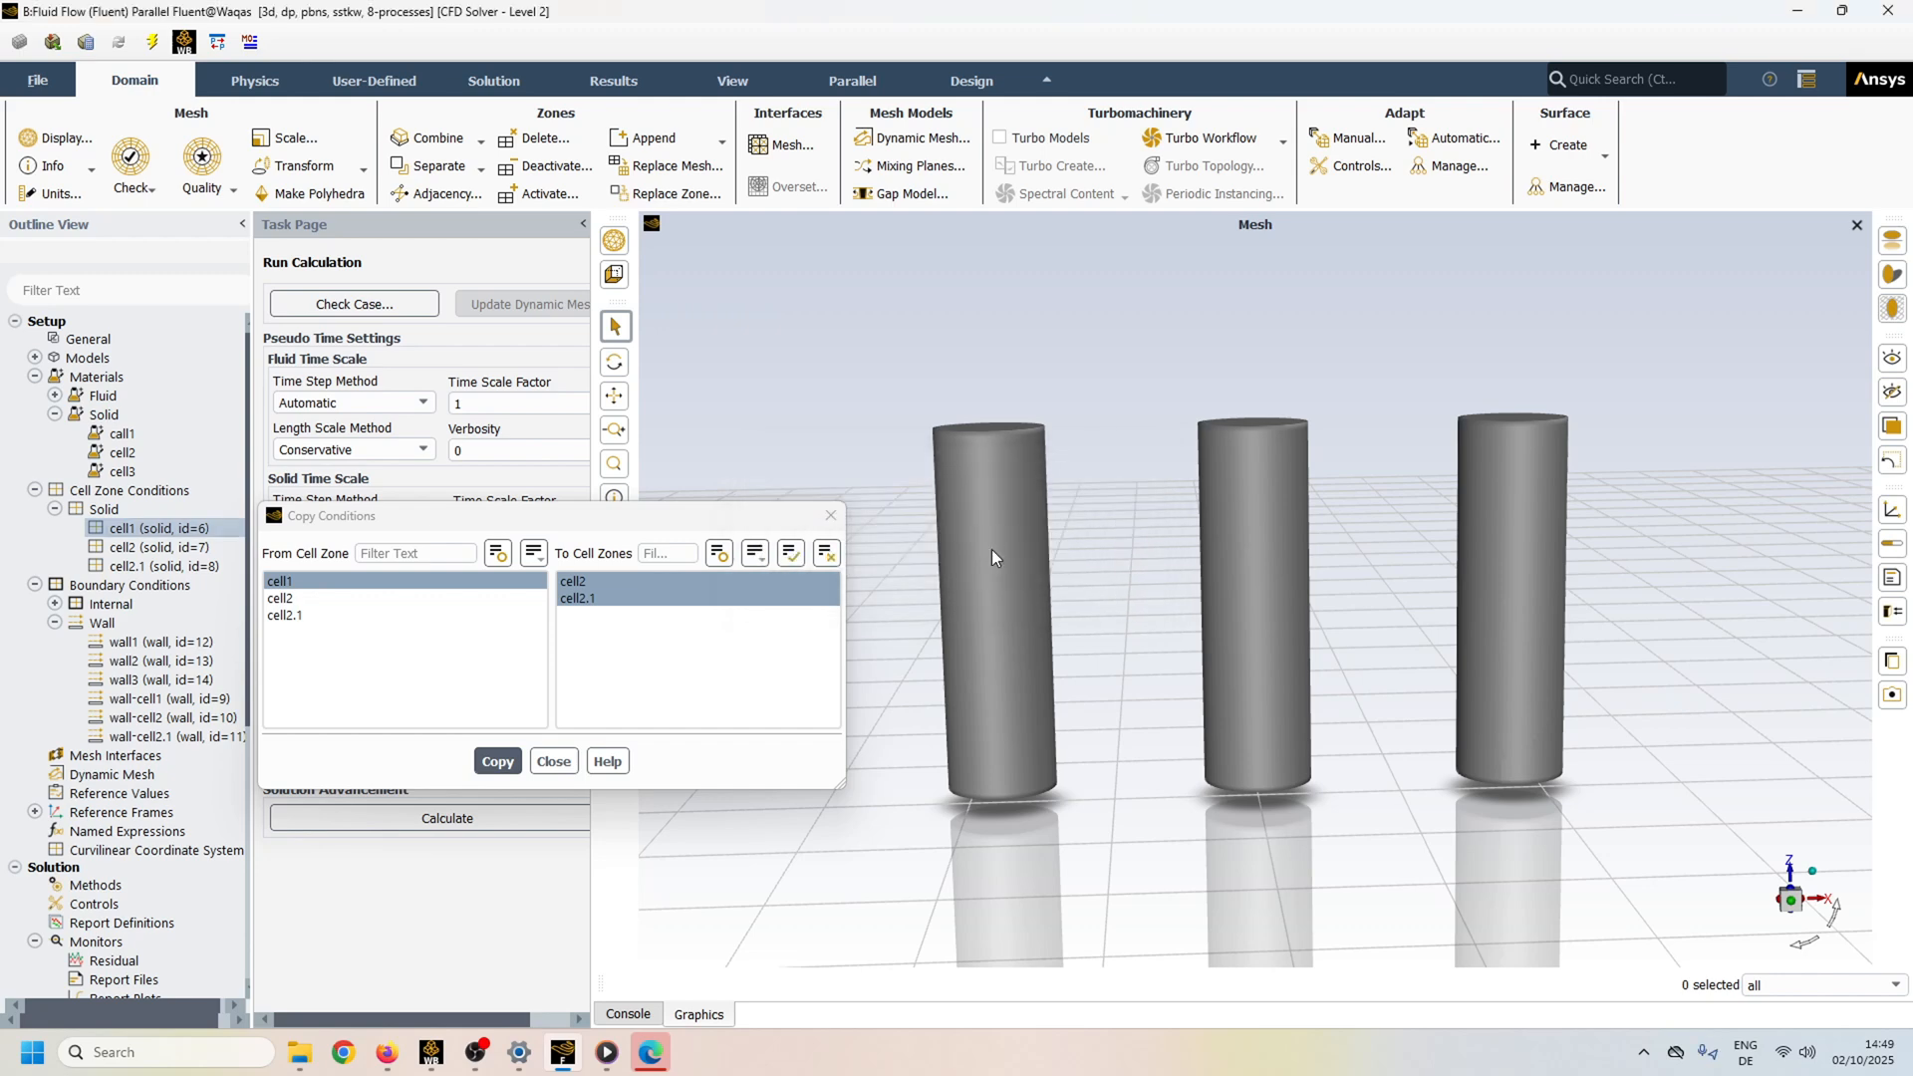
left_click(554, 762)
Open the conditions of cell zone cell2 and apply them with material call1.
double_click(168, 548)
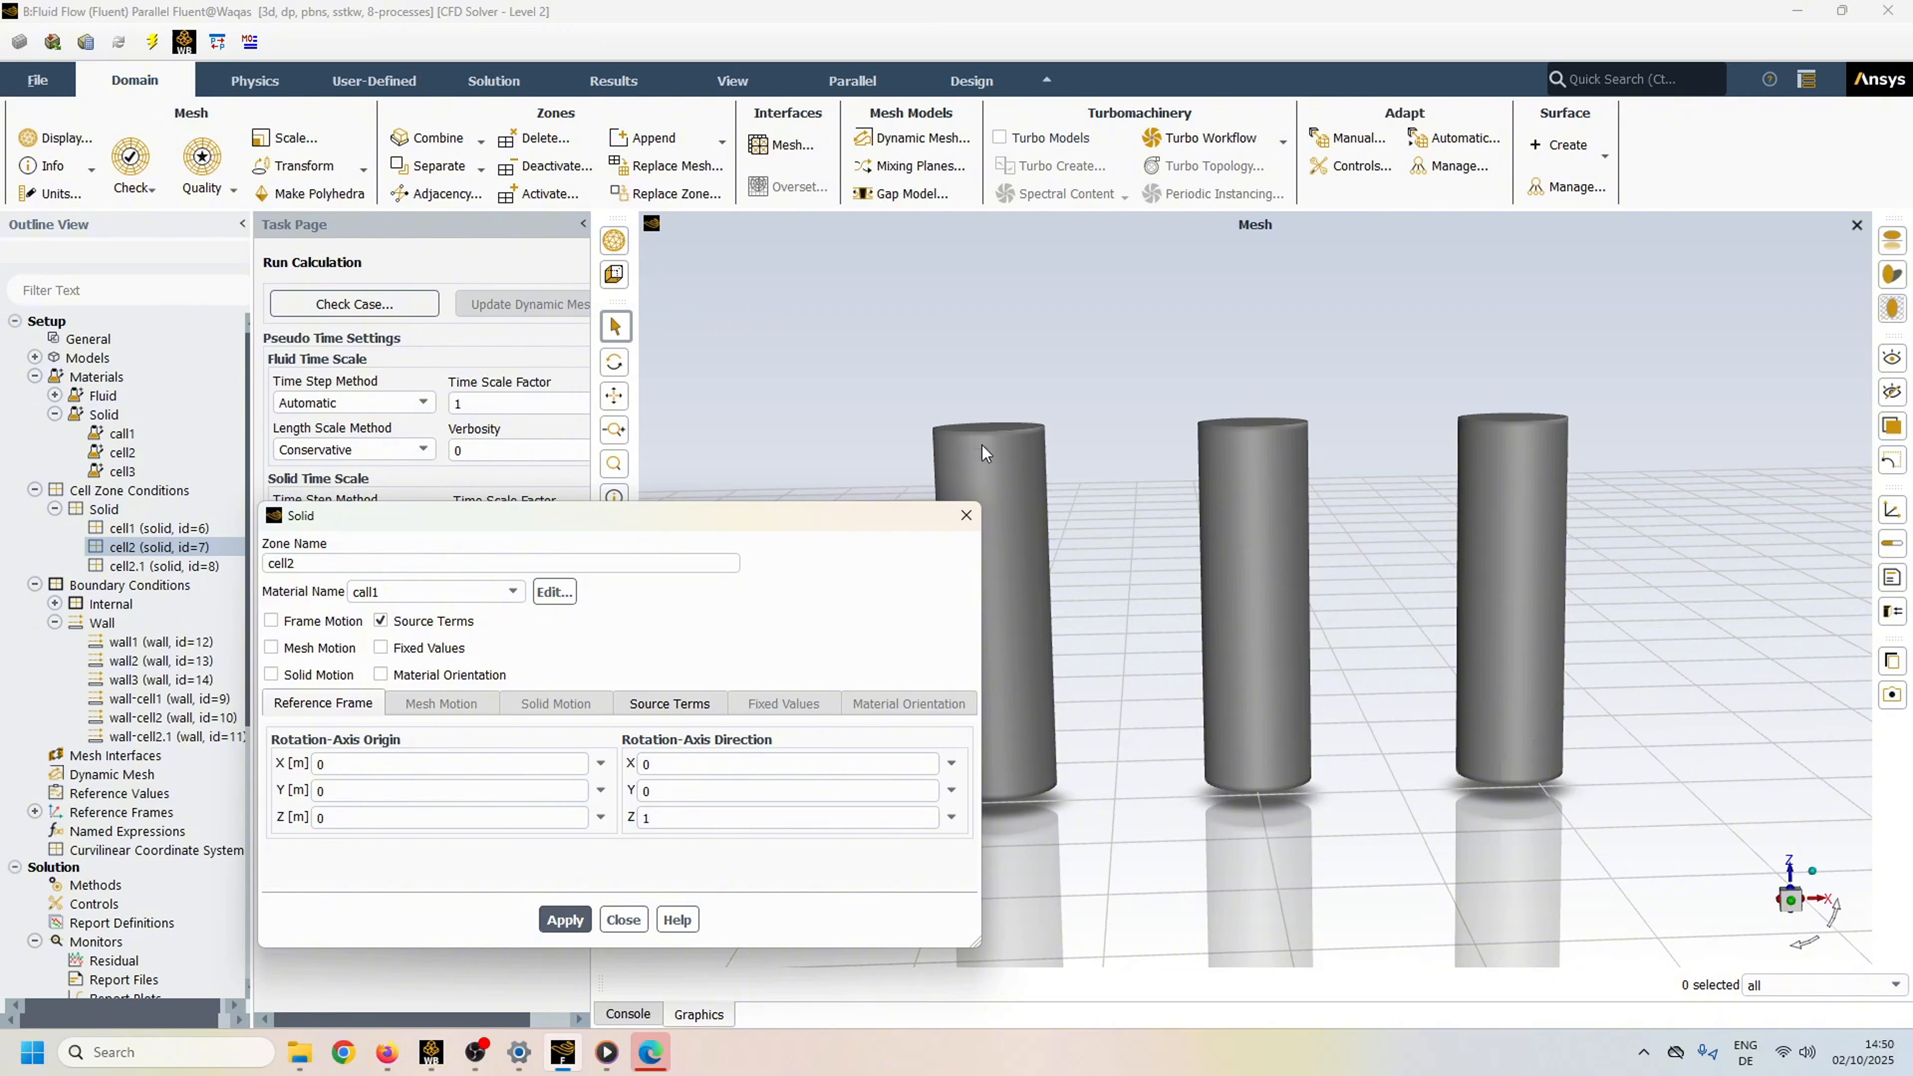
left_click(578, 918)
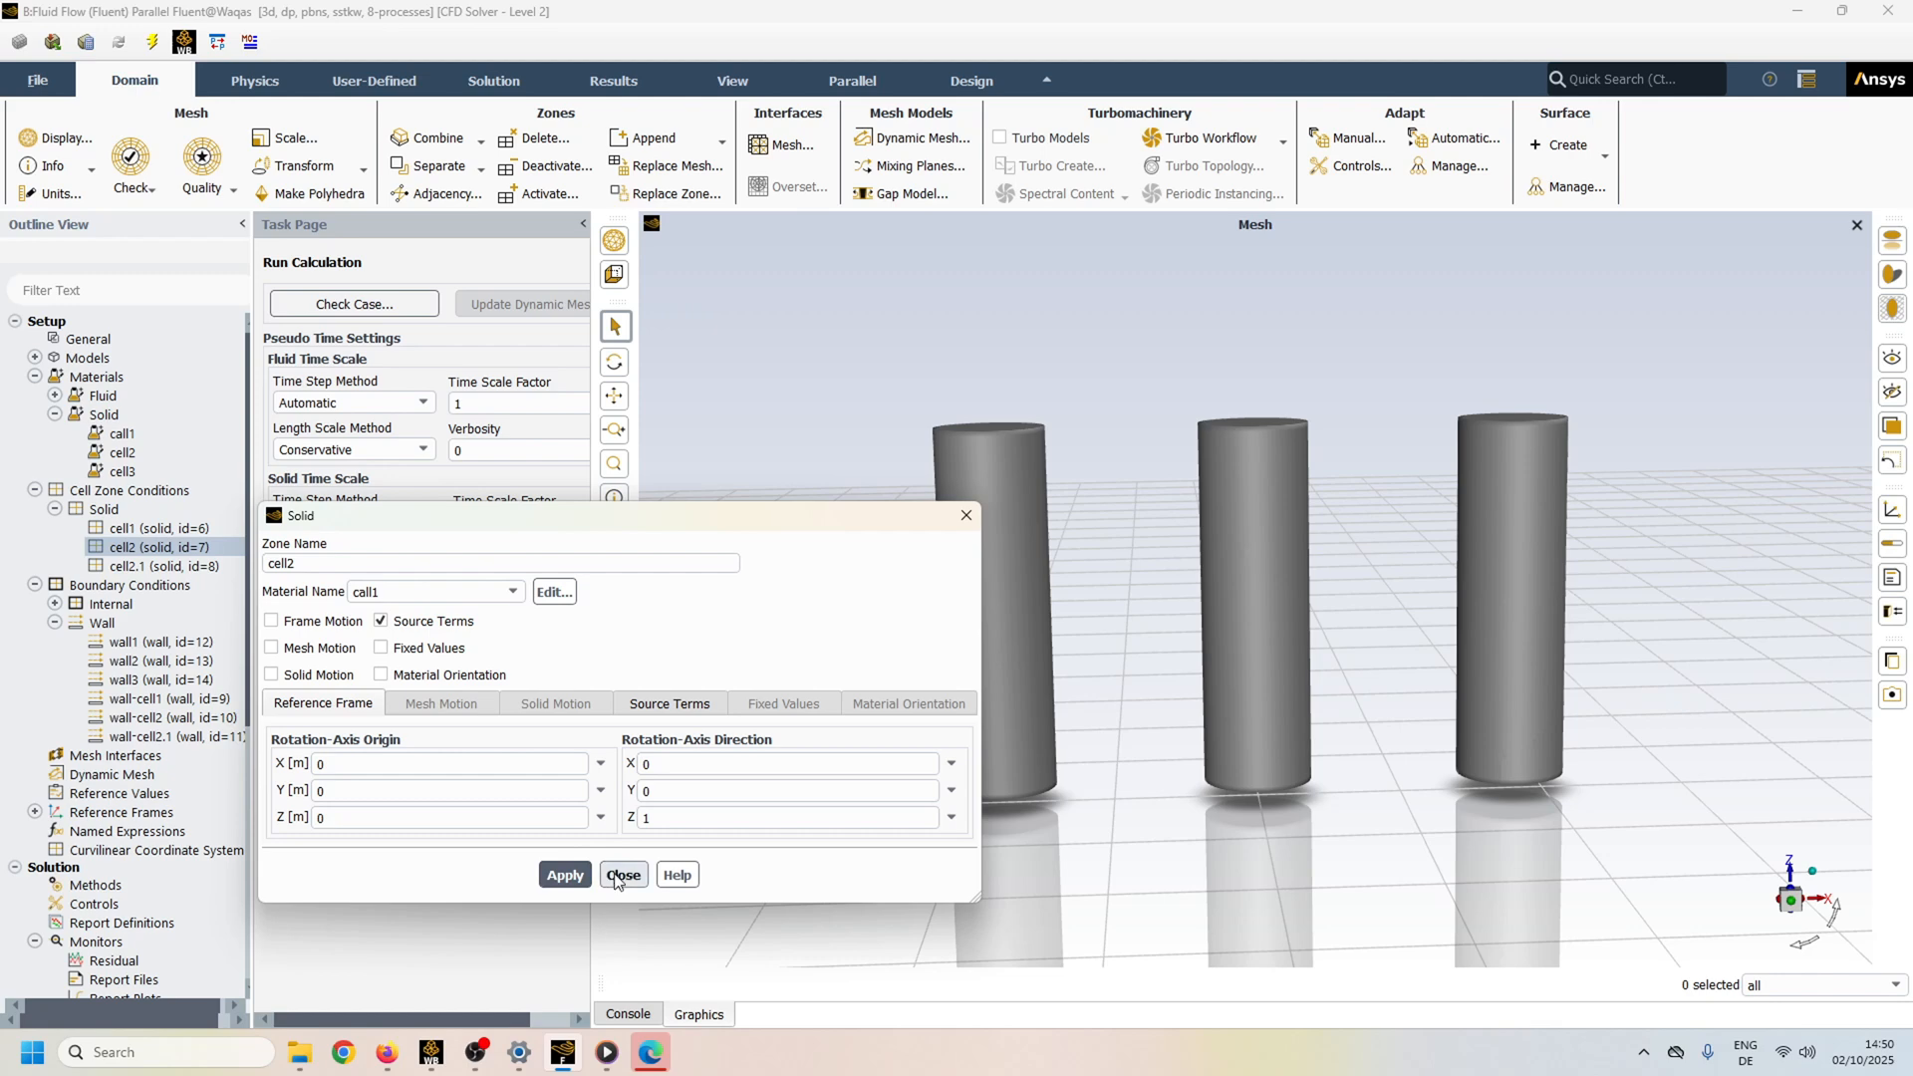
left_click(623, 919)
Assign material cell3 to cell zone cell2.1 and apply the change.
left_click(164, 565)
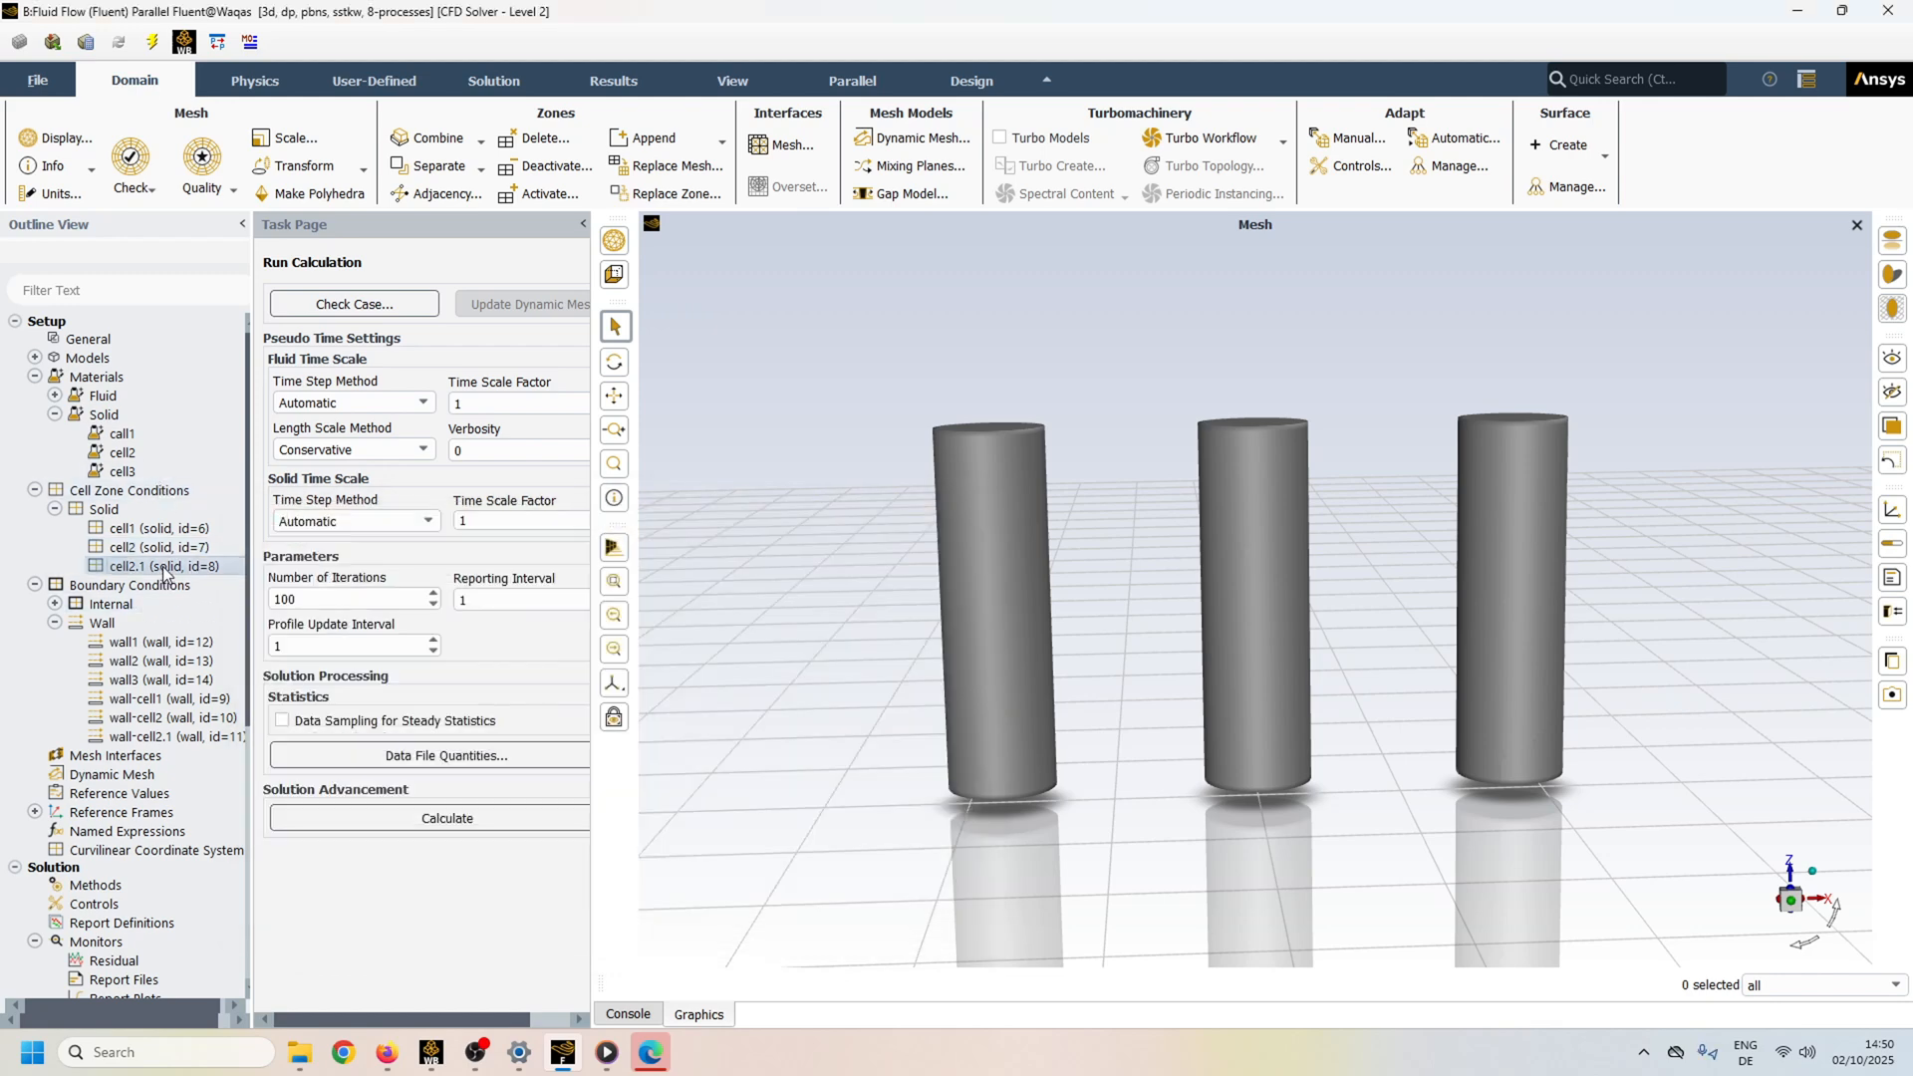
double_click(164, 568)
left_click(418, 591)
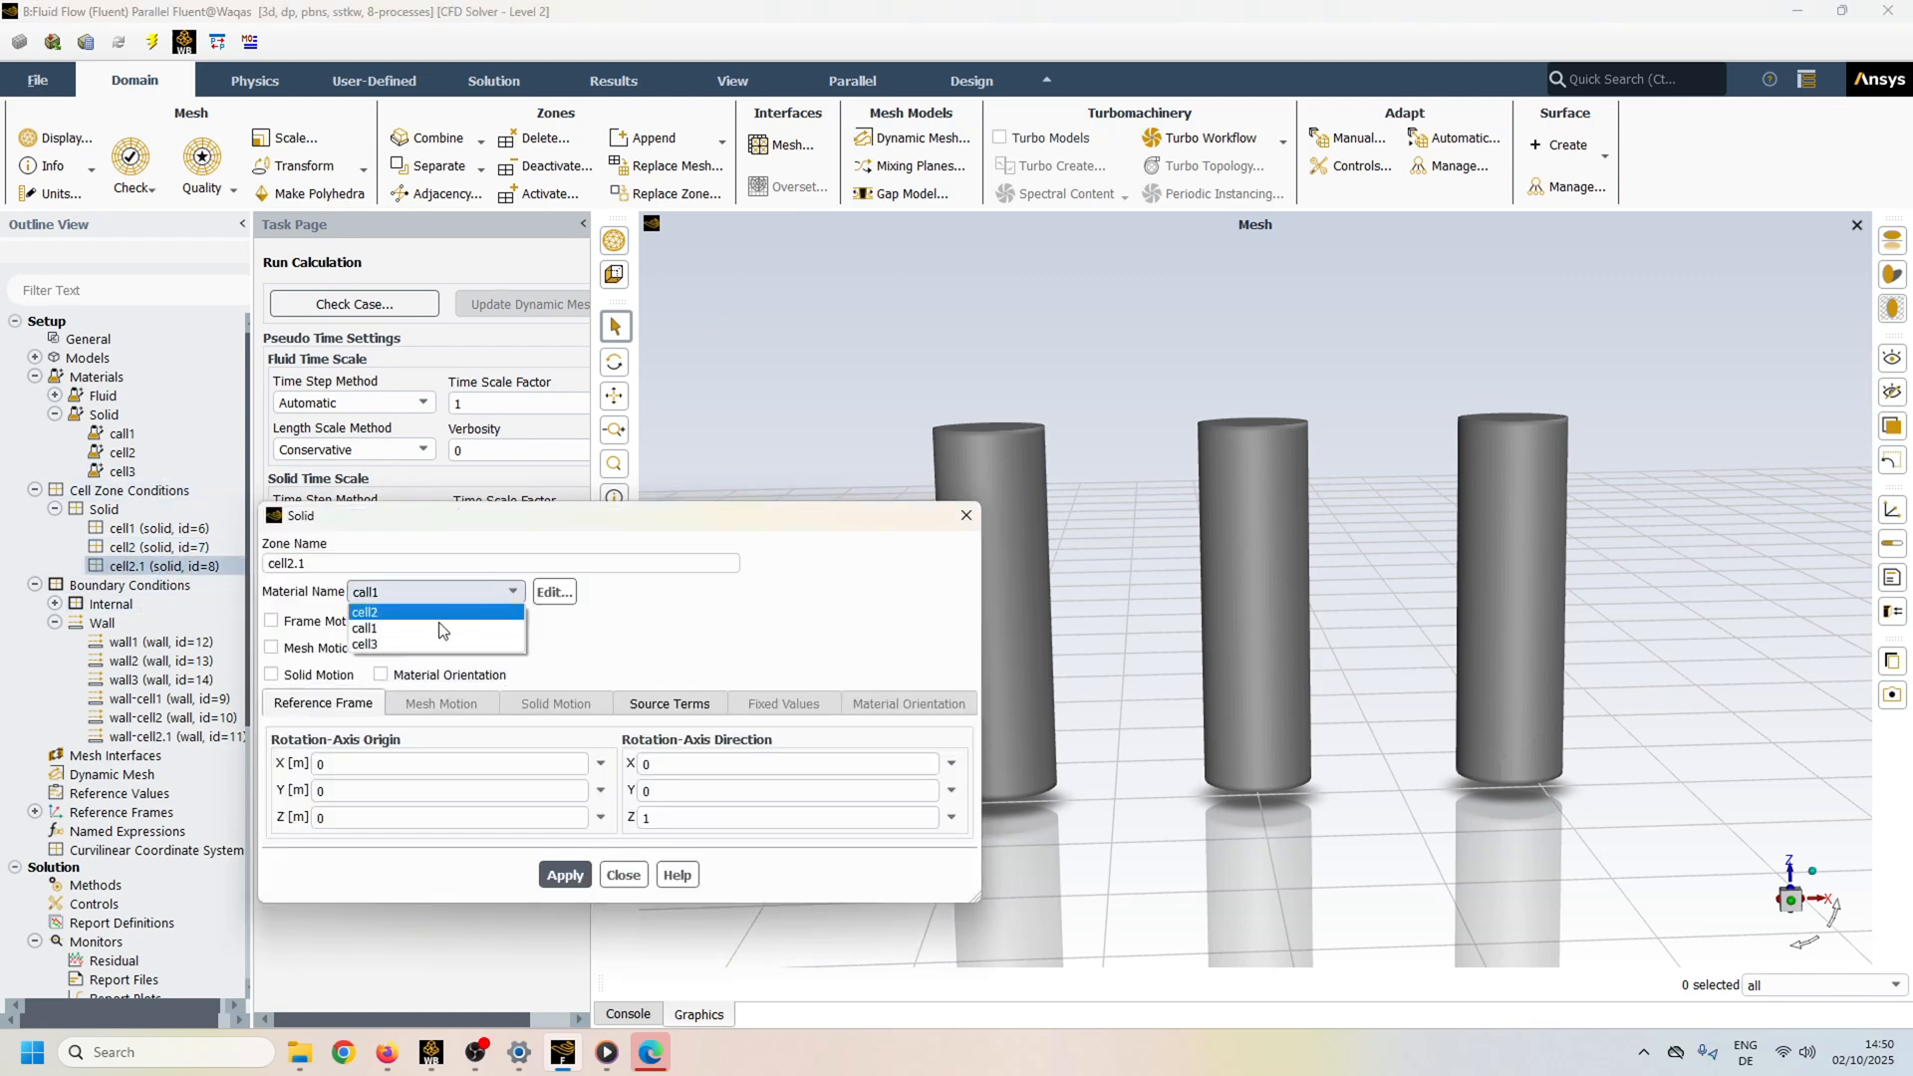
left_click(403, 645)
left_click(564, 875)
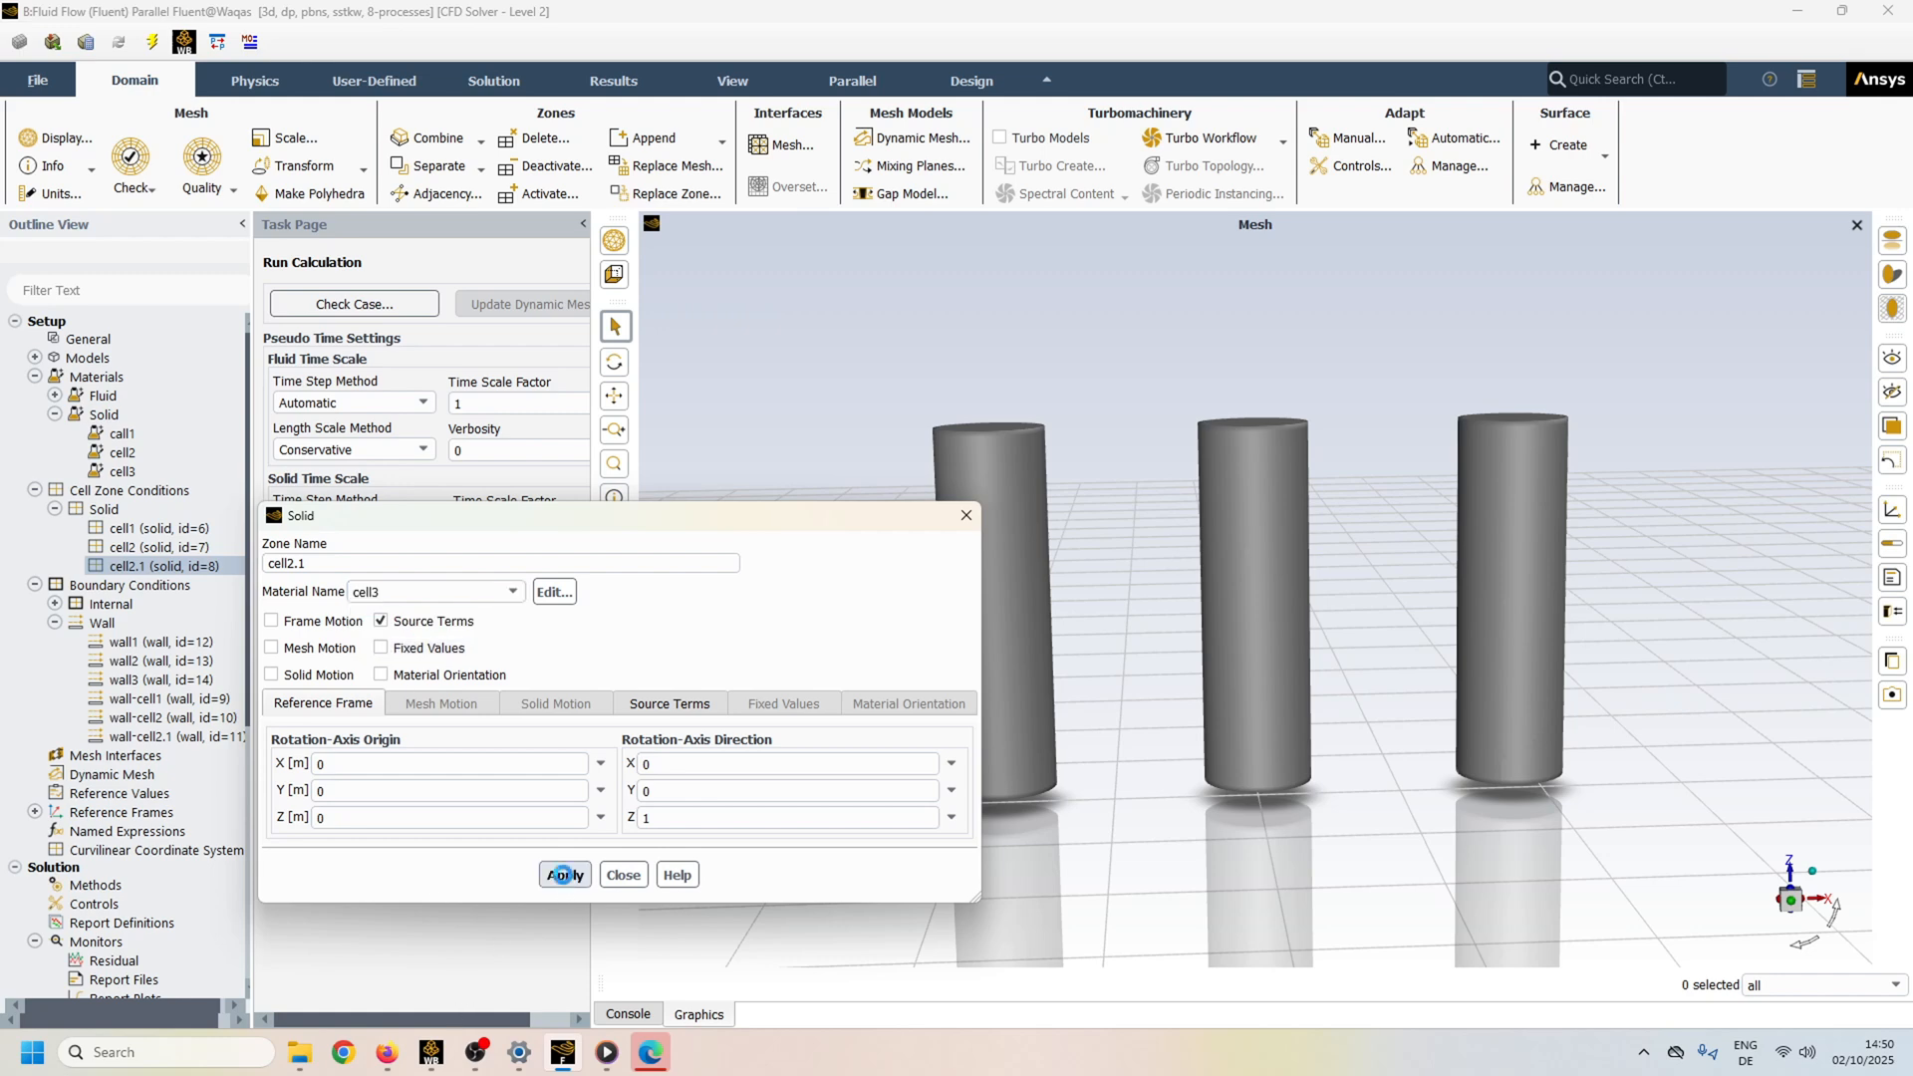
left_click(624, 874)
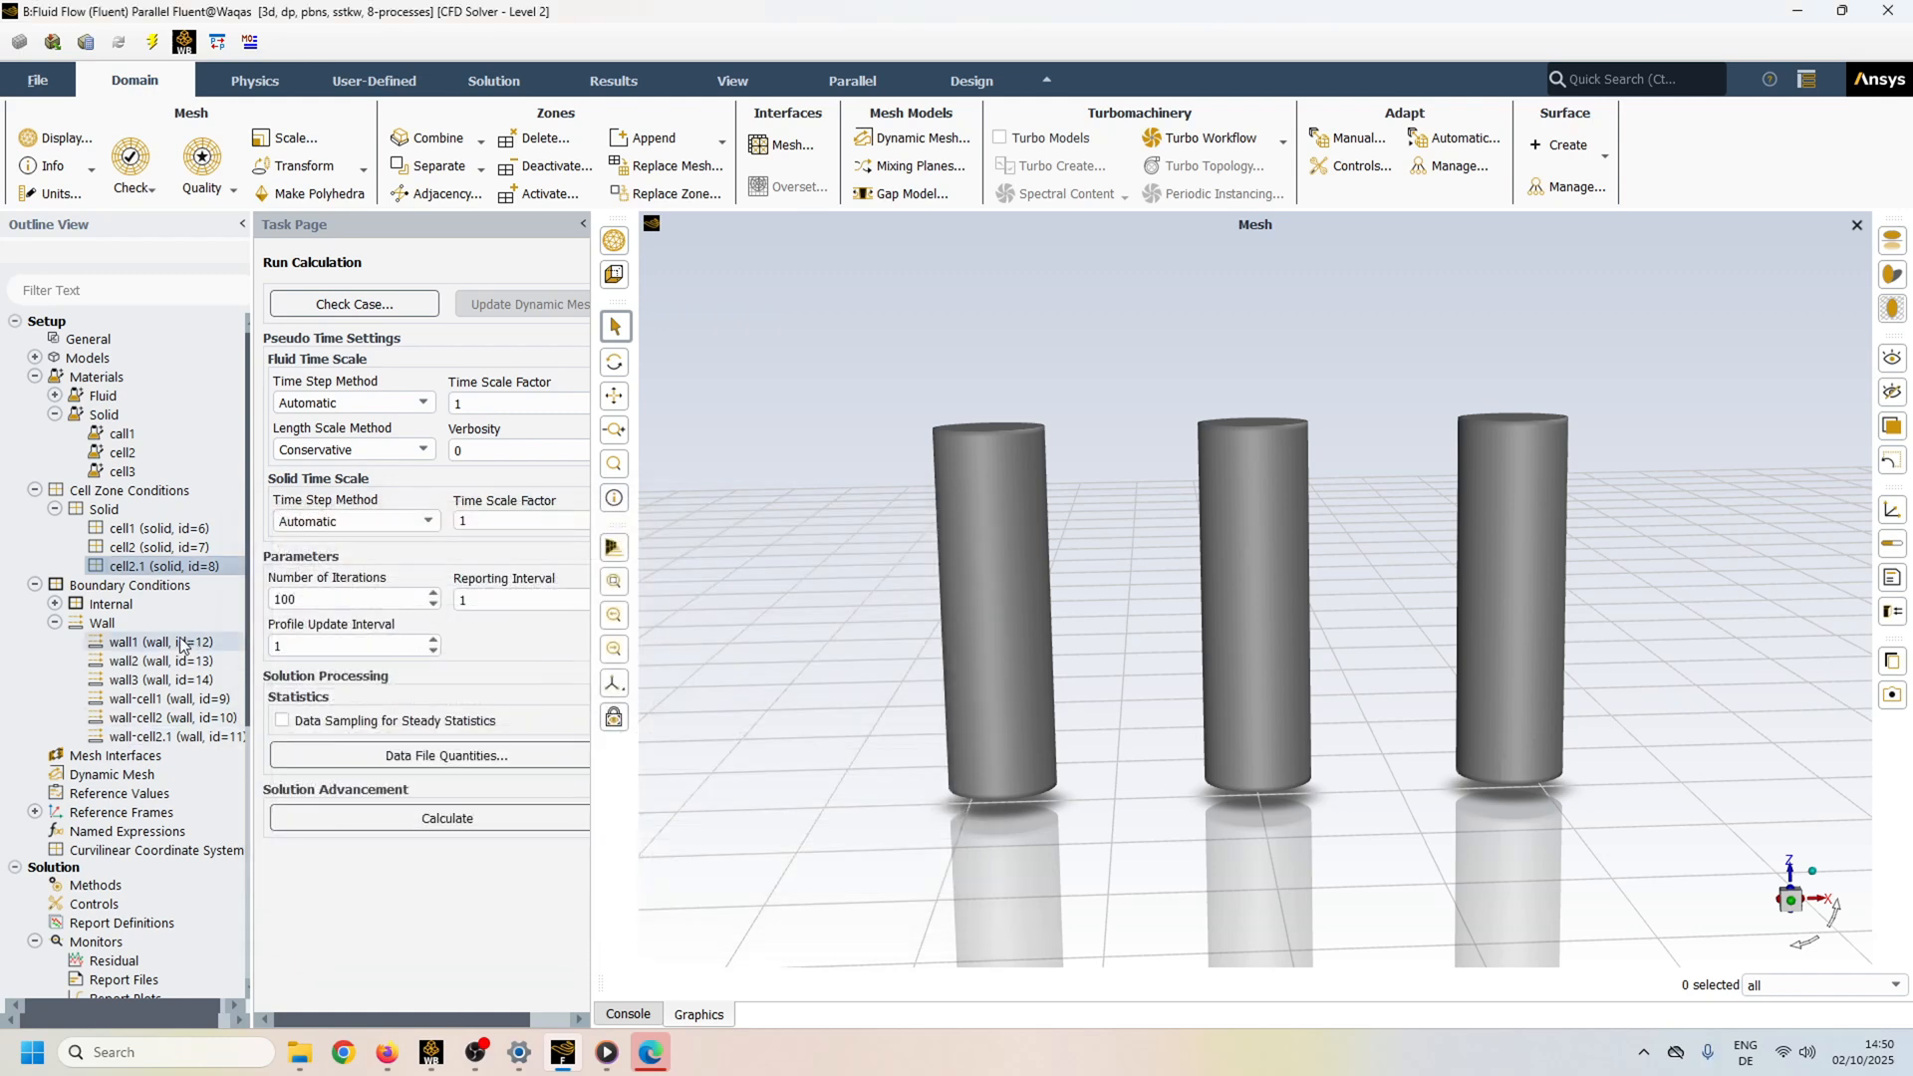
Set wall1 to convection with a heat transfer coefficient of 100 W/(m² K) and a free stream temperature of 300 K.
double_click(182, 645)
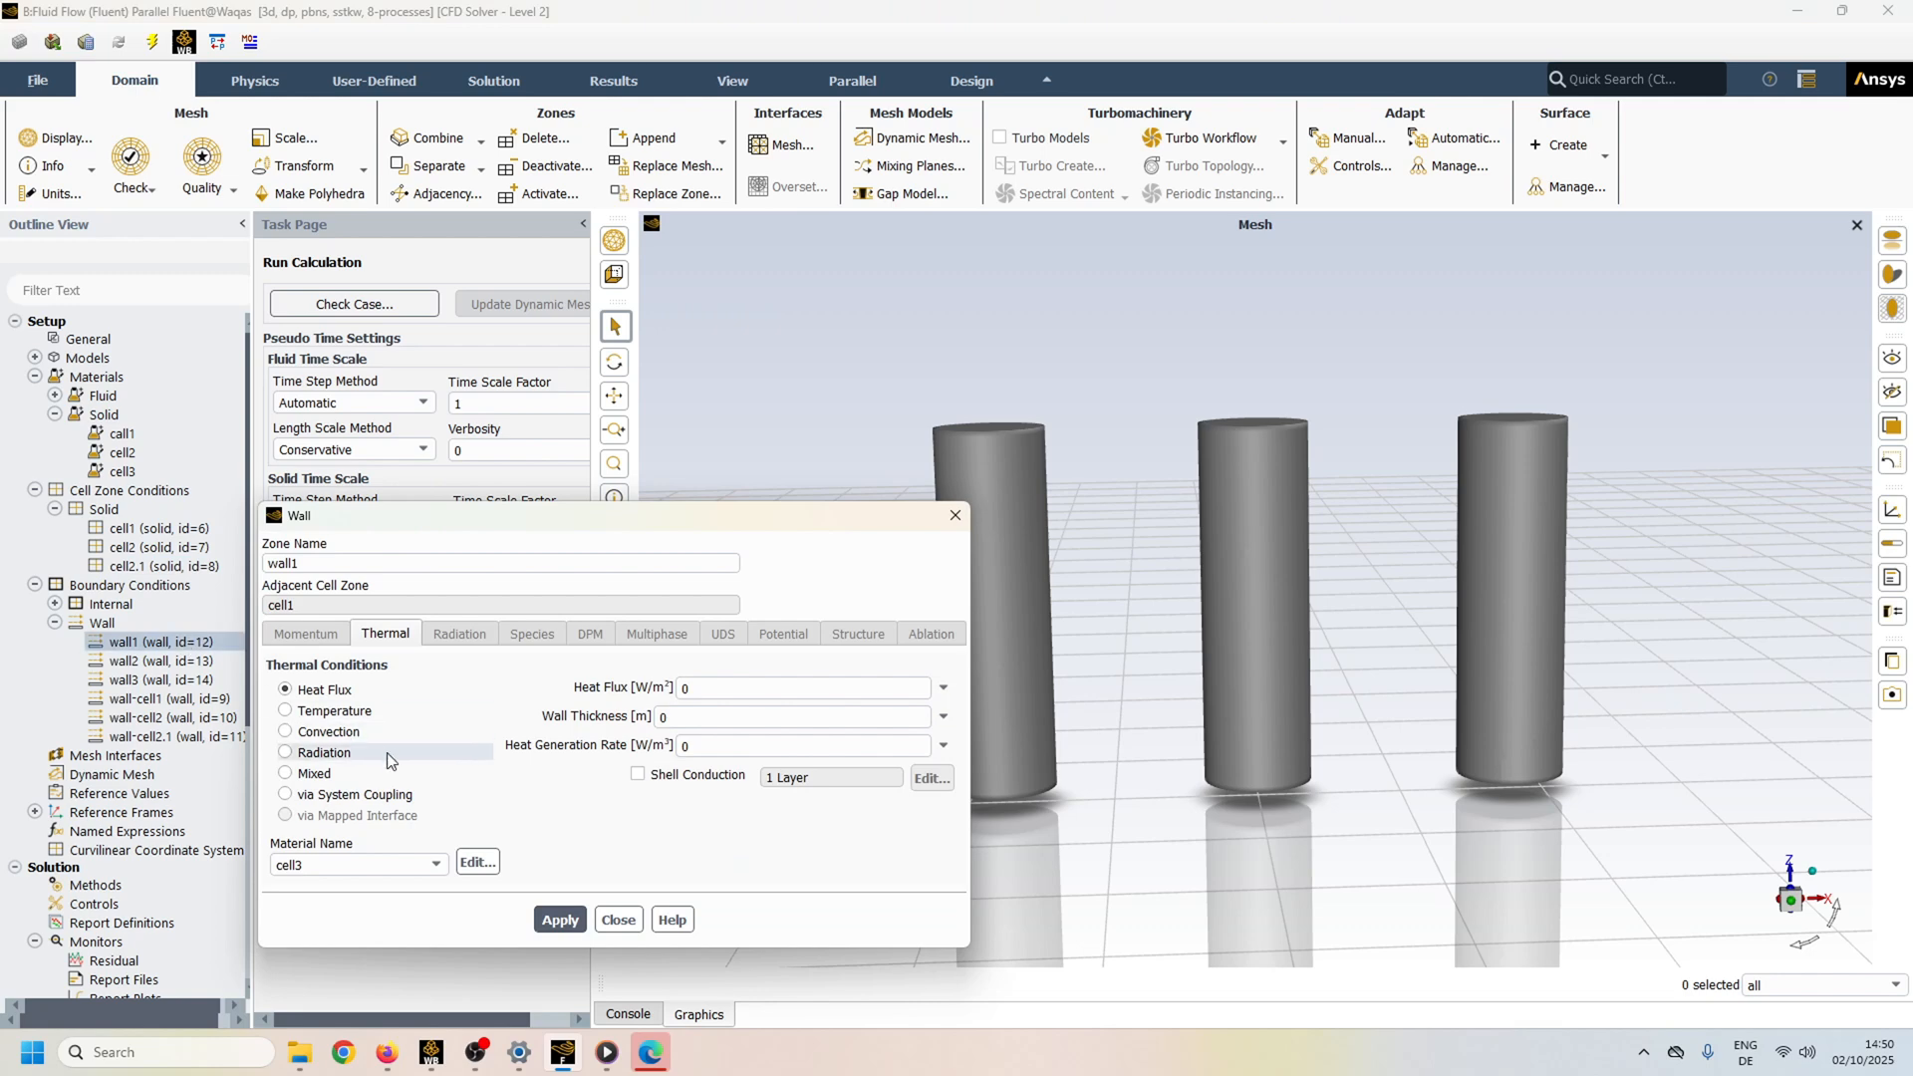
left_click(329, 733)
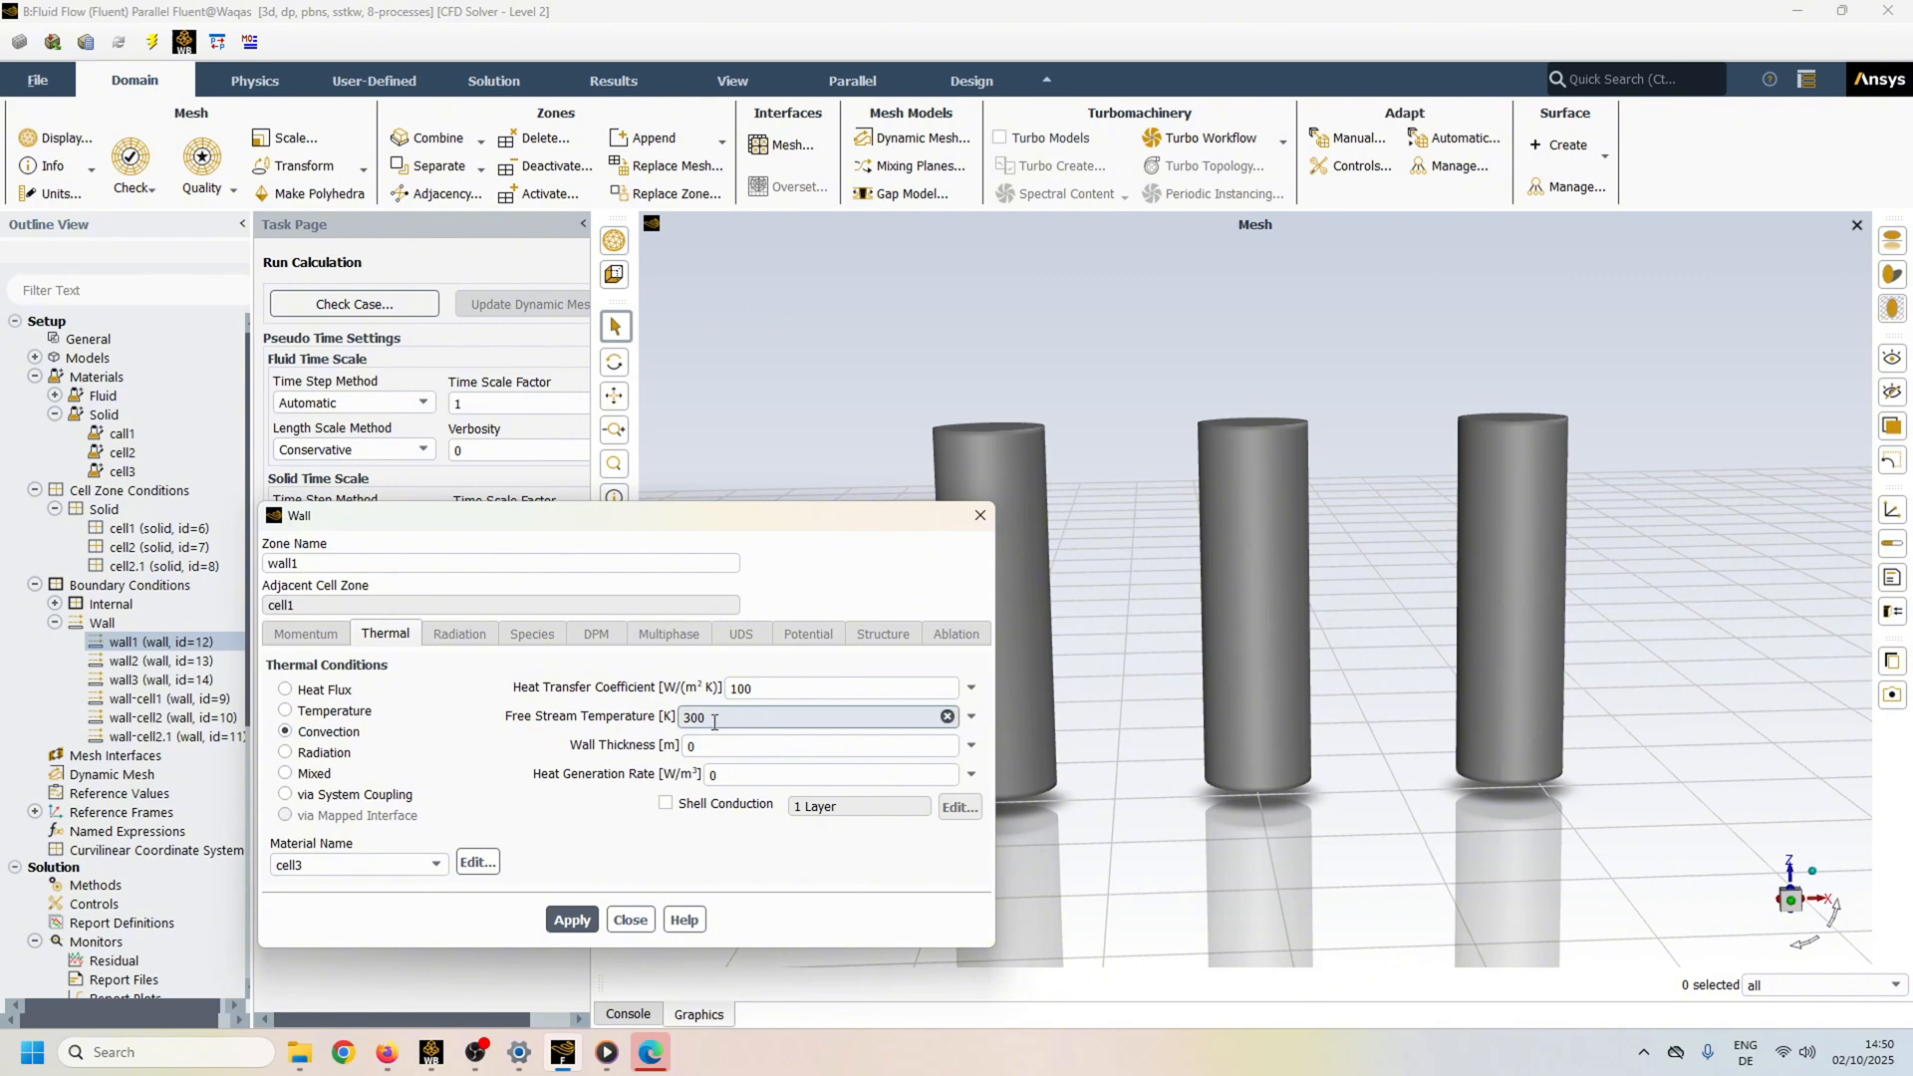
left_click(571, 920)
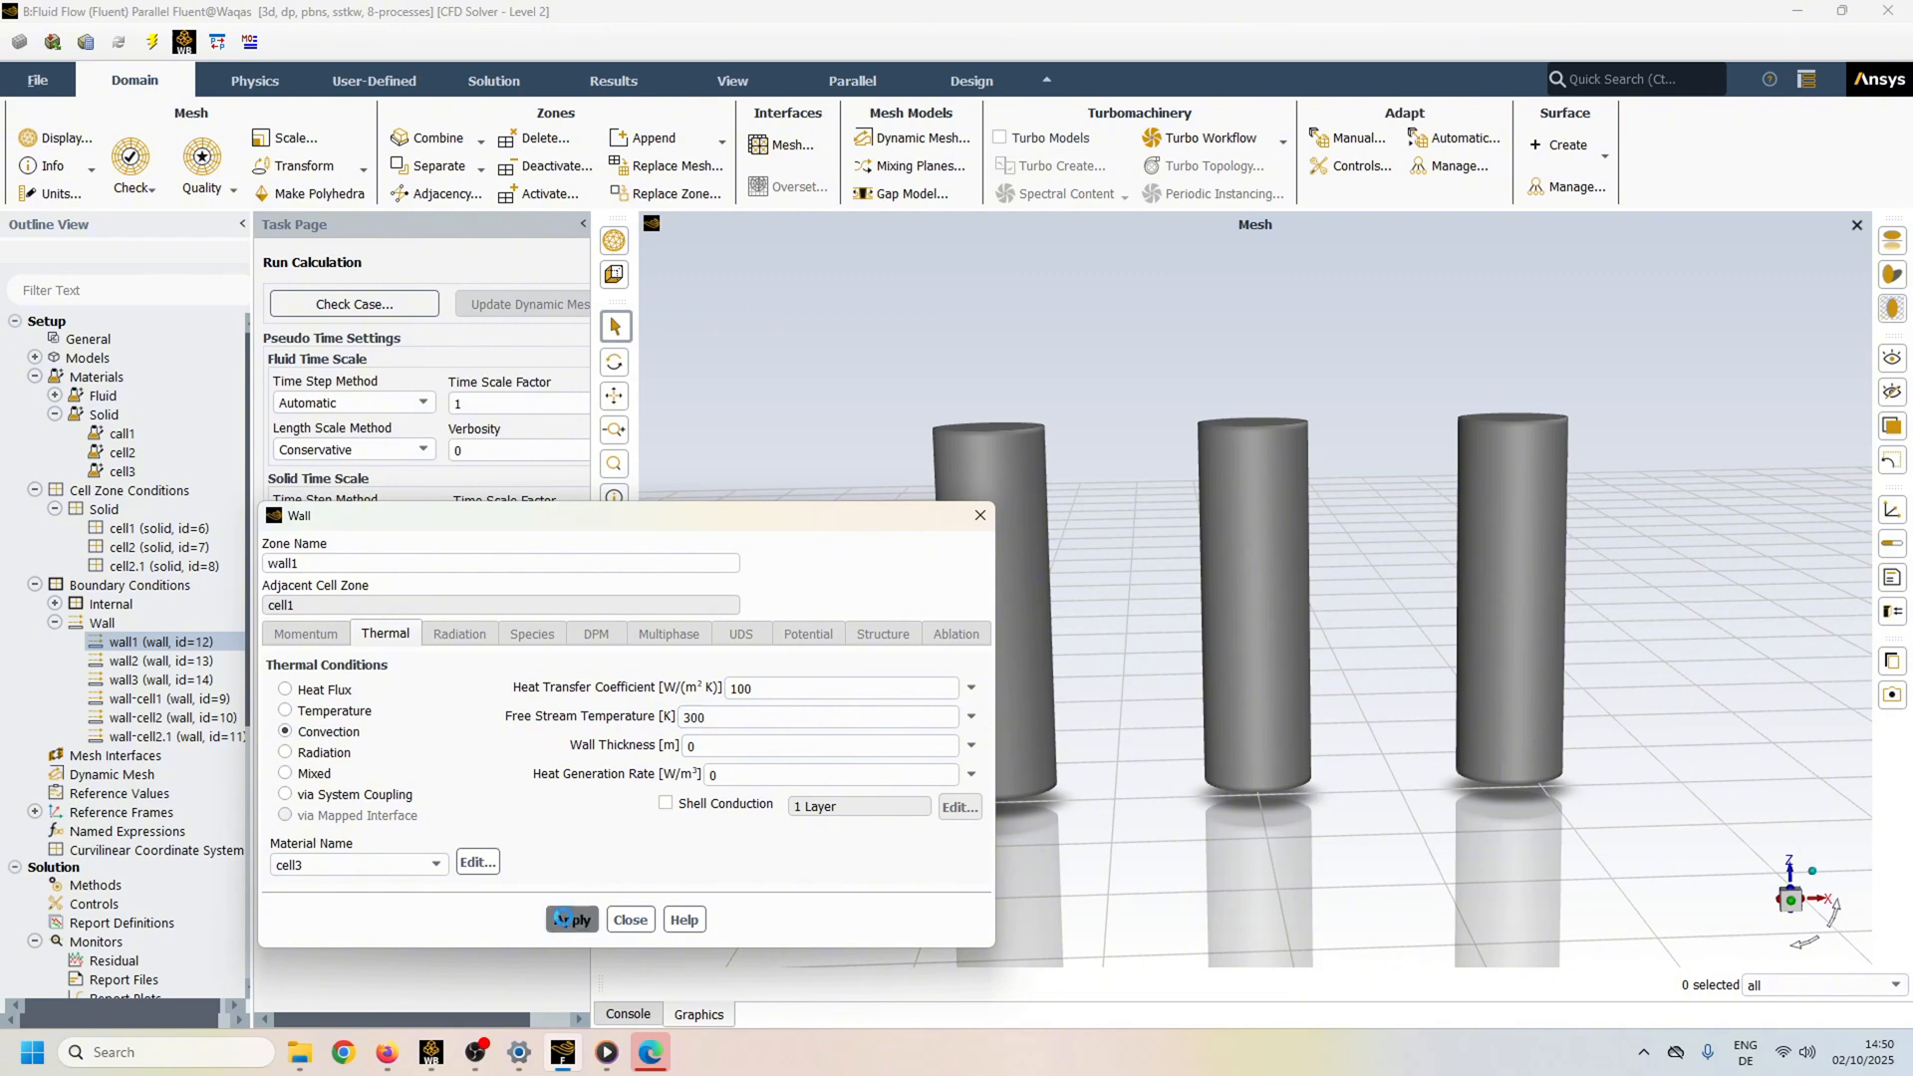
left_click(630, 919)
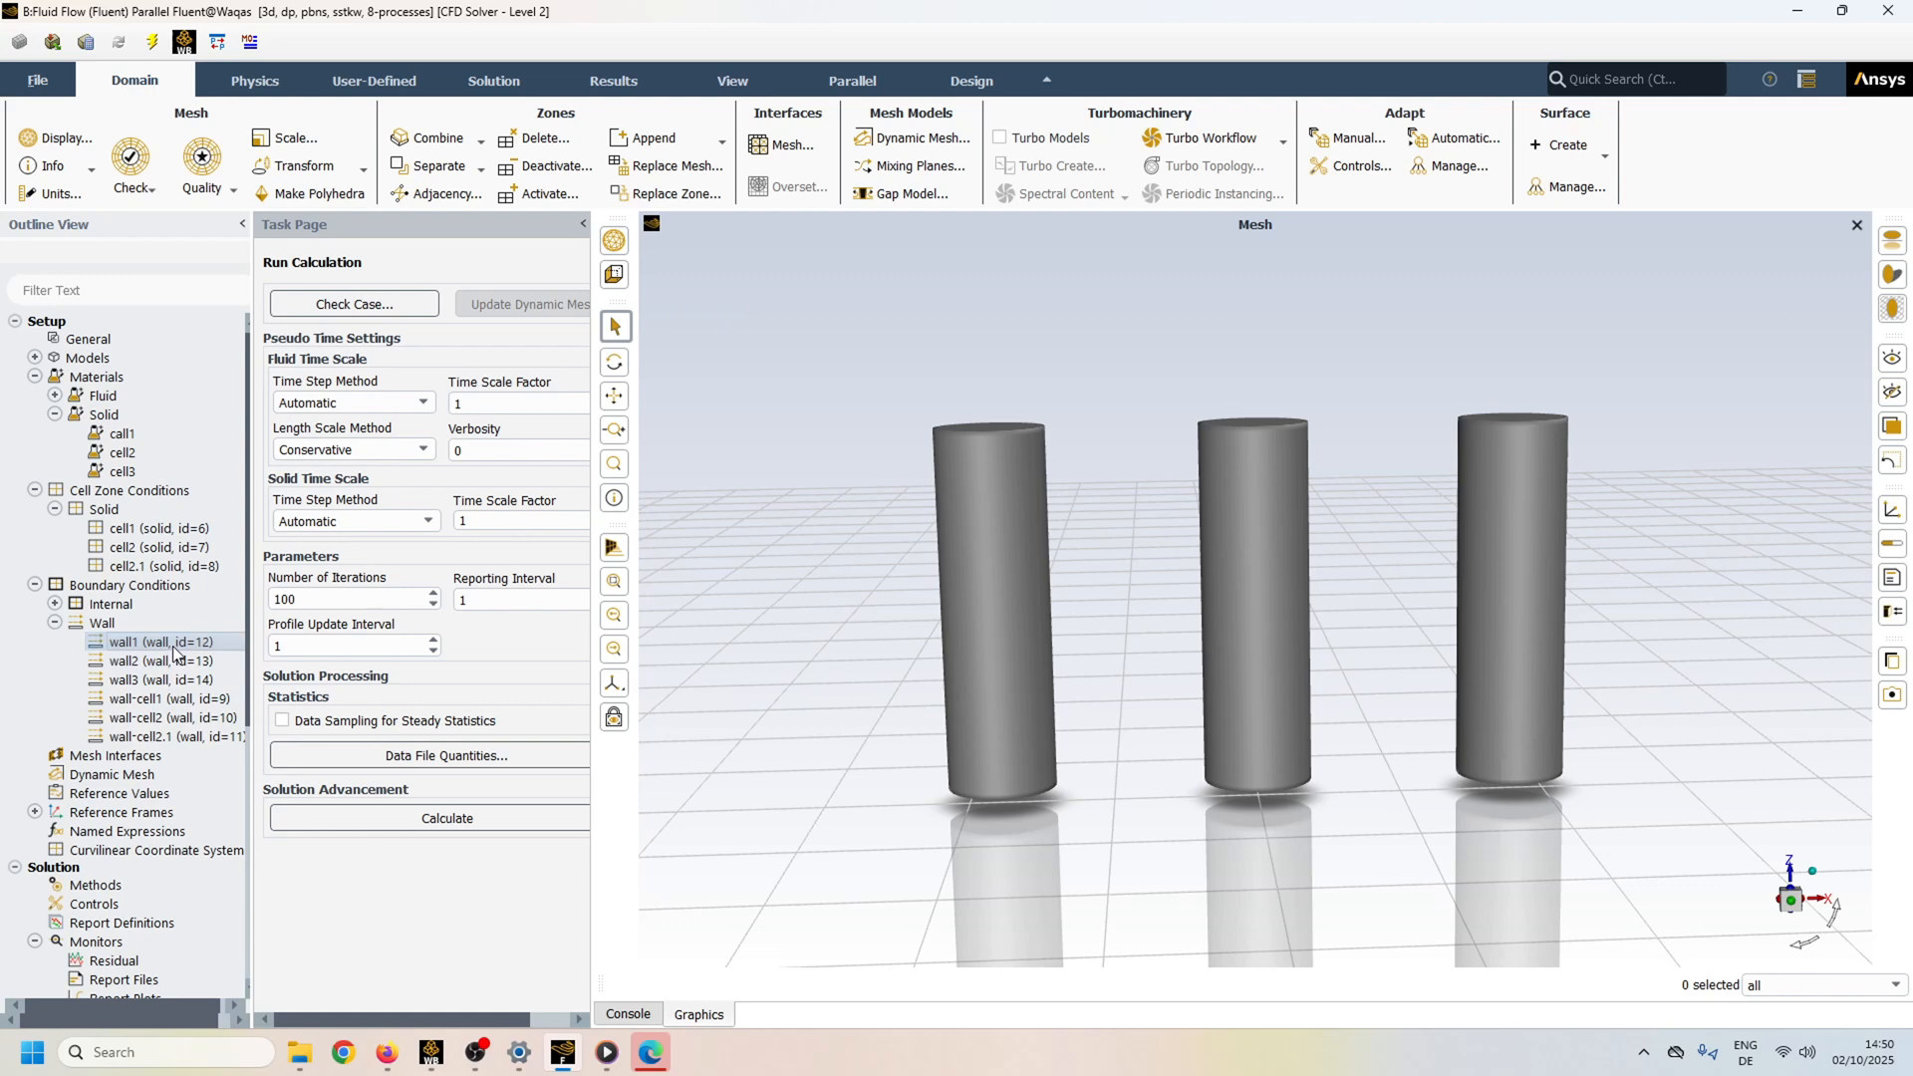
Copy the boundary conditions of wall1 to wall2 and wall3, and check the thermal conditions of wall3.
right_click(171, 645)
left_click(289, 686)
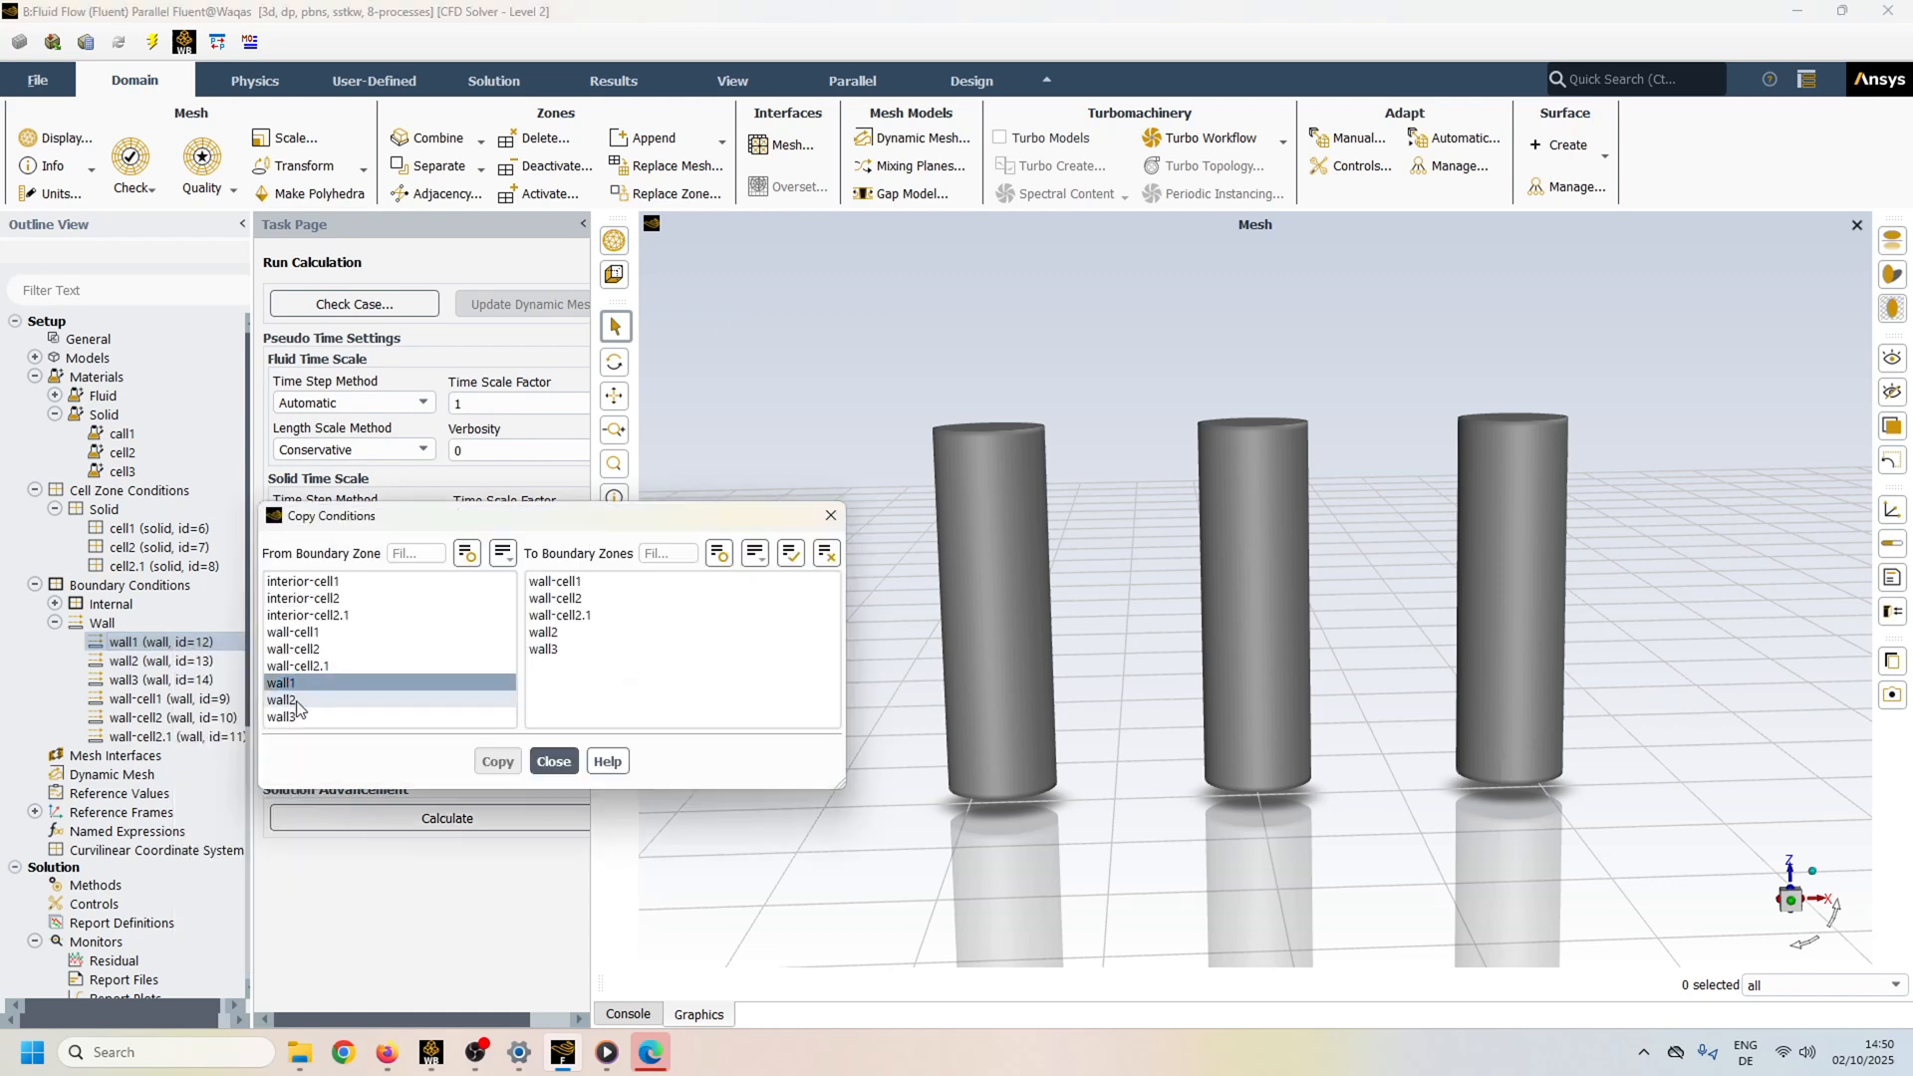
left_click(544, 631)
left_click(544, 648)
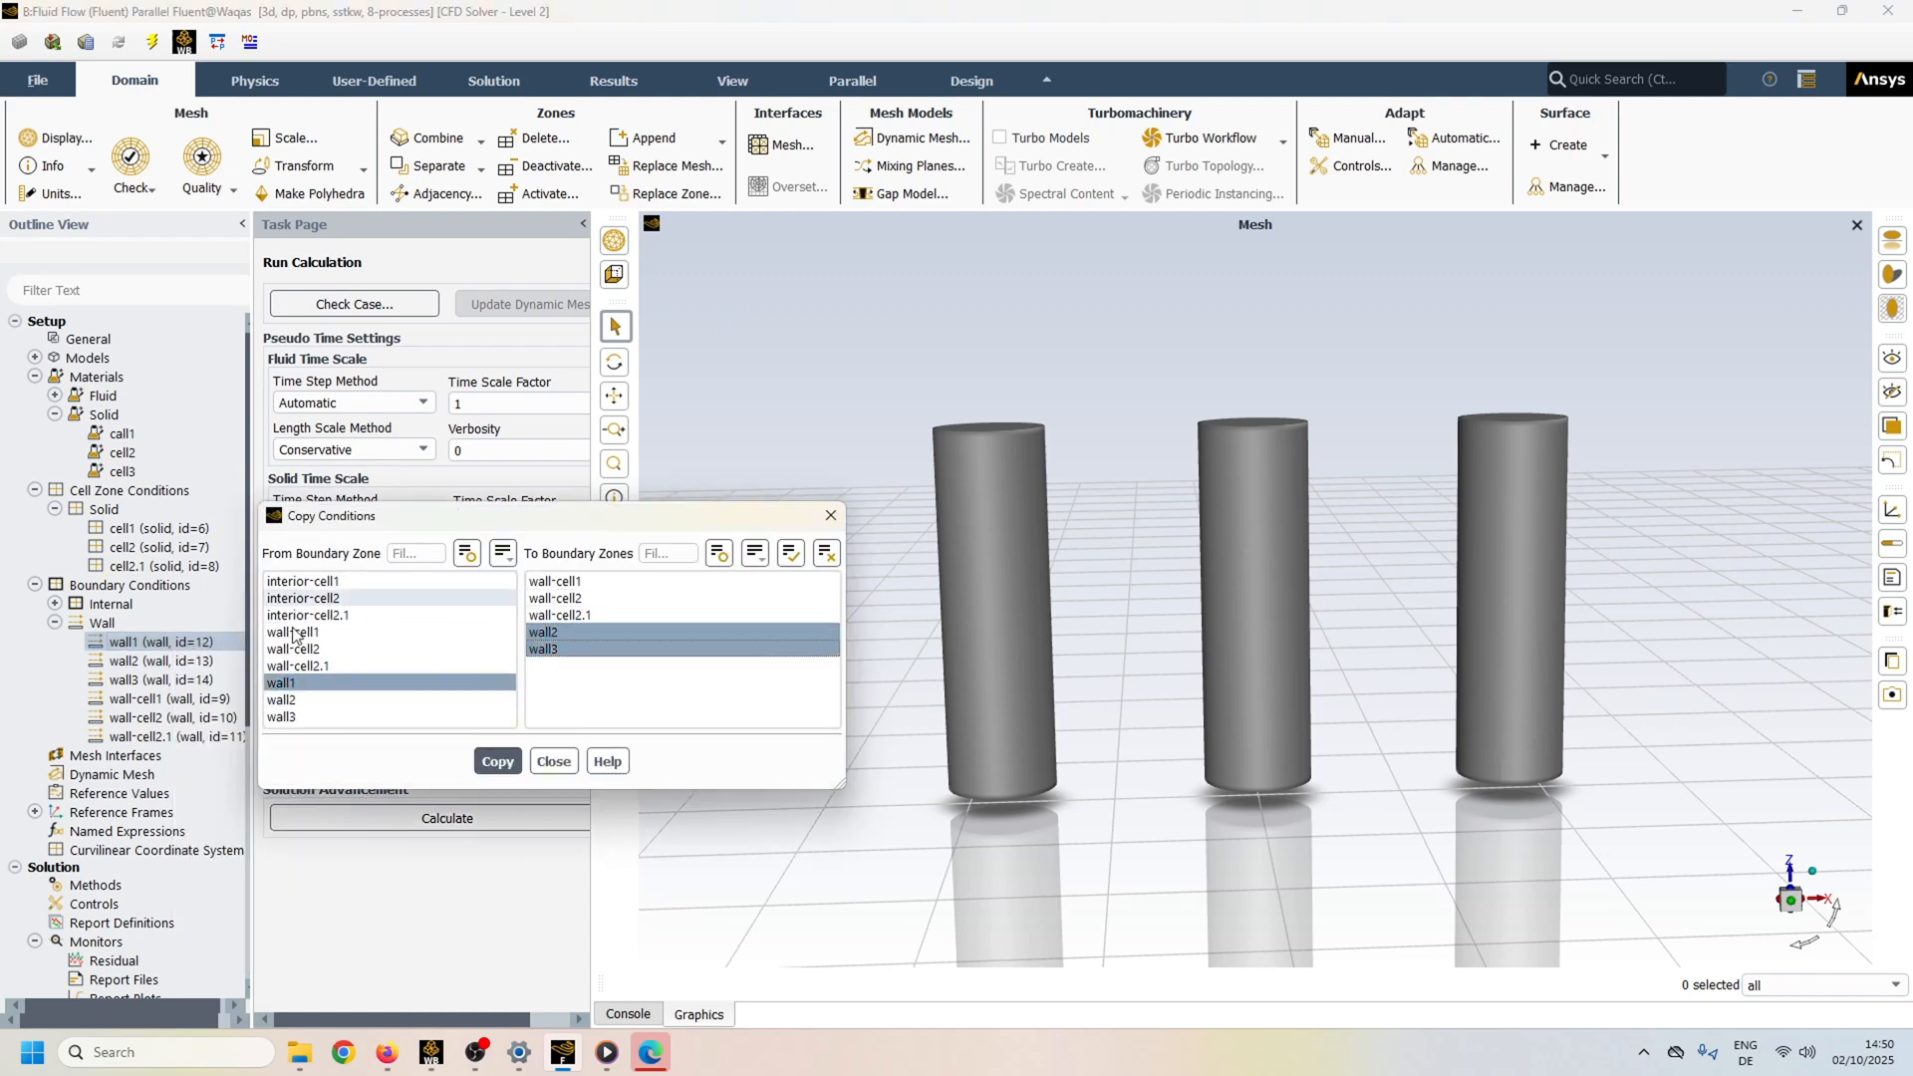
left_click(561, 634)
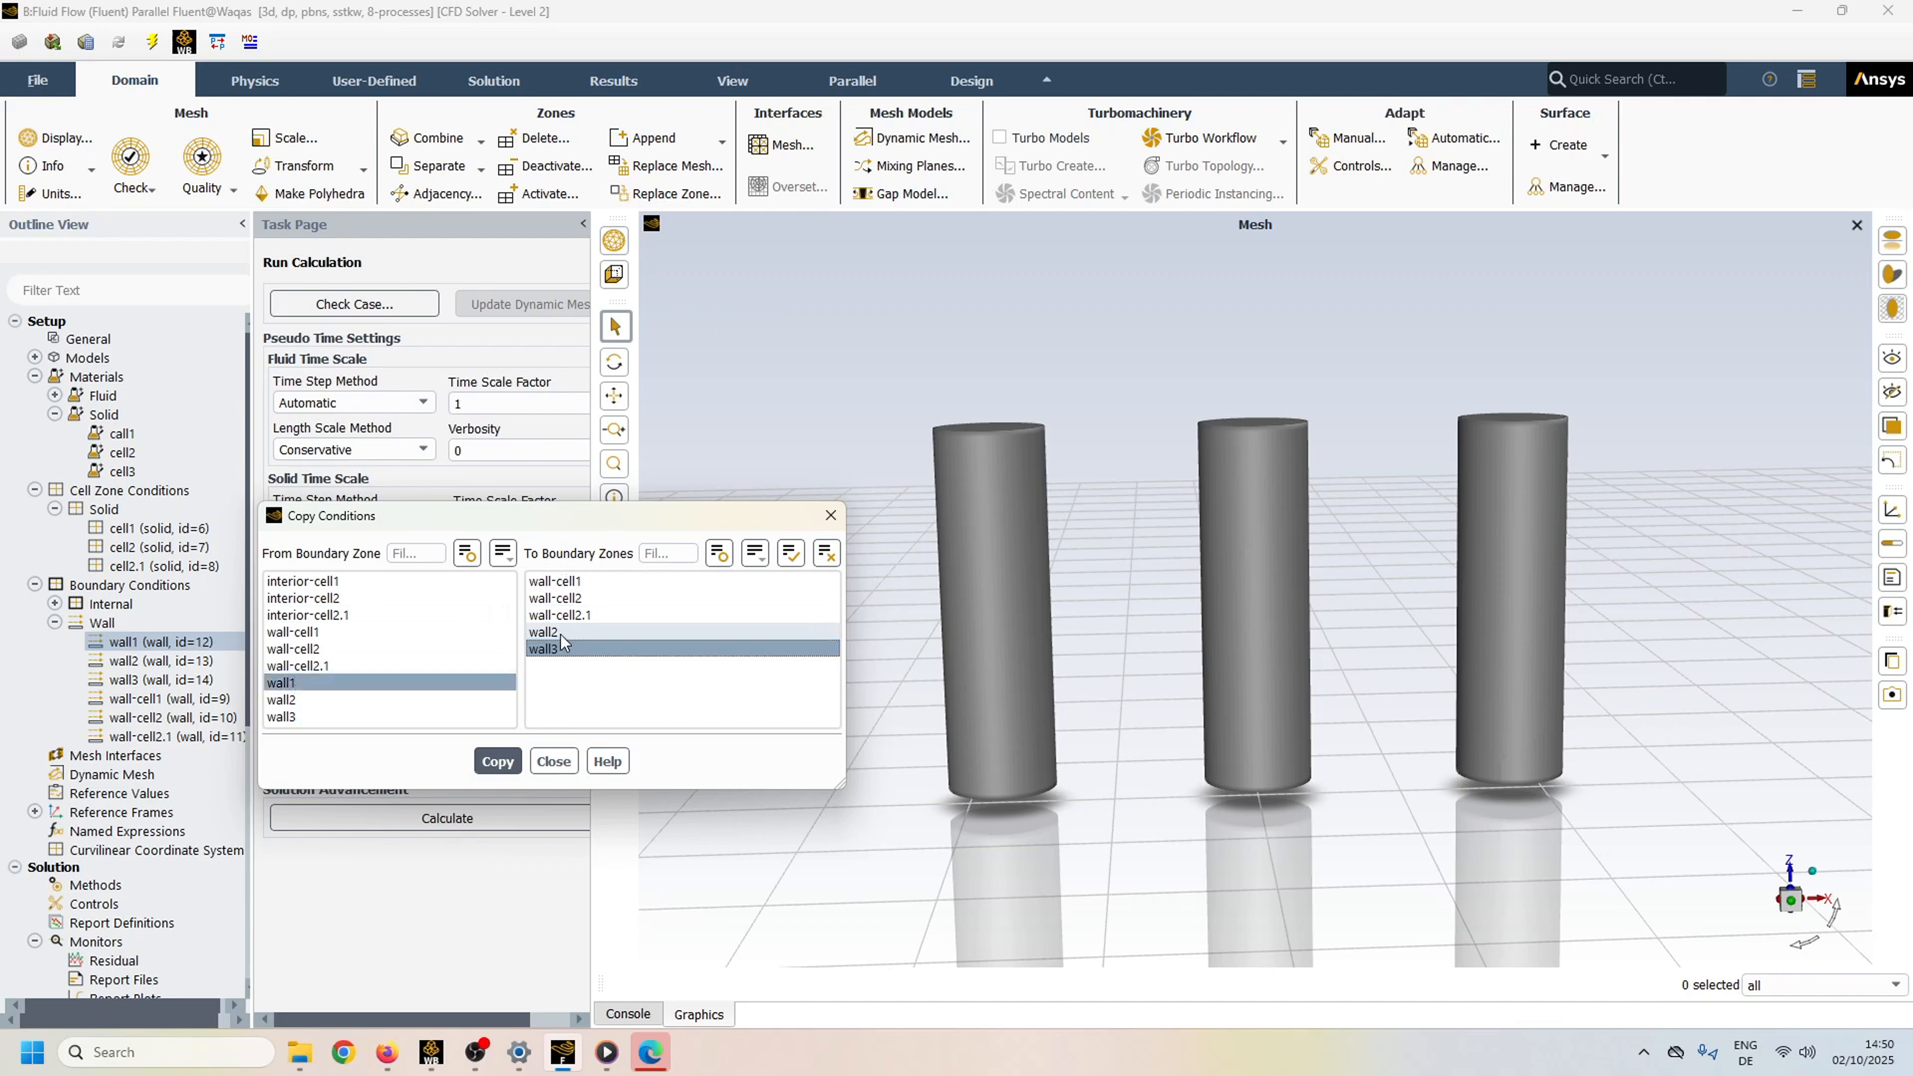
left_click(559, 633)
left_click(501, 765)
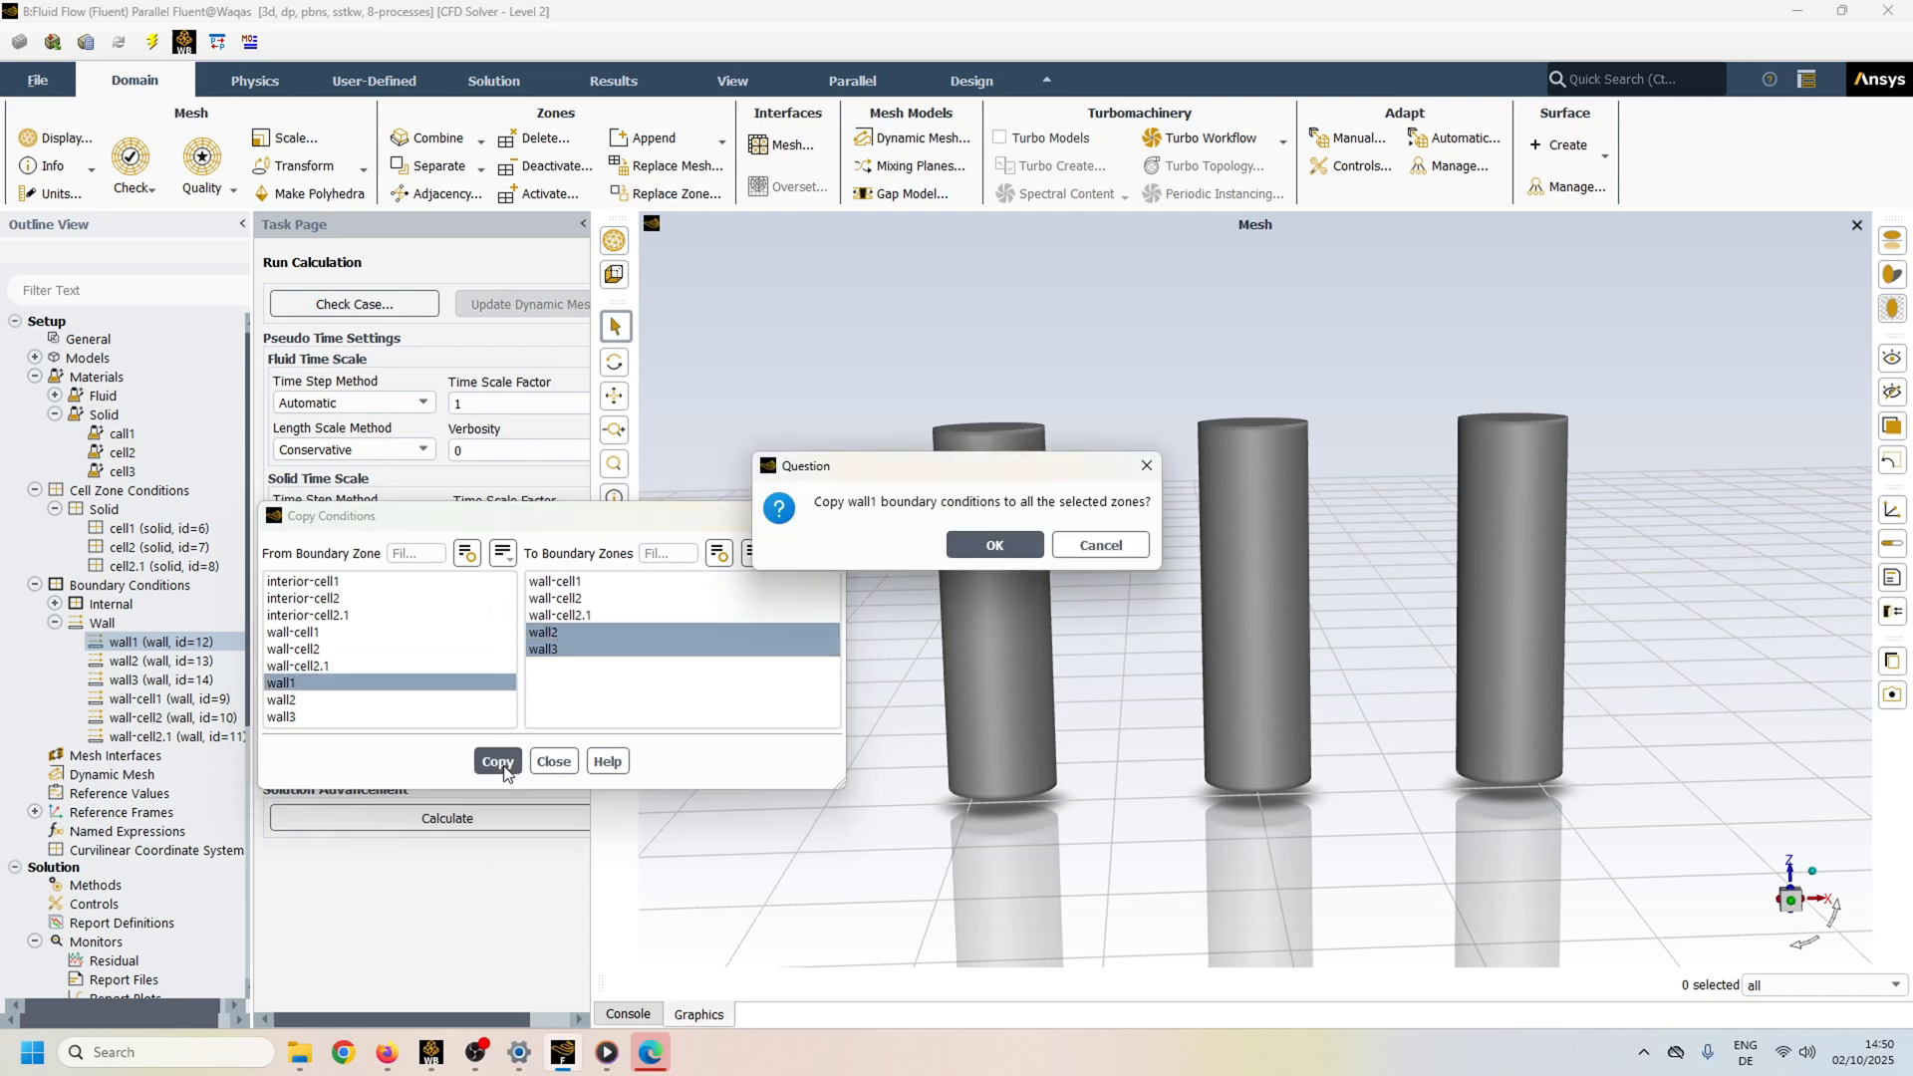
left_click(996, 545)
left_click(554, 761)
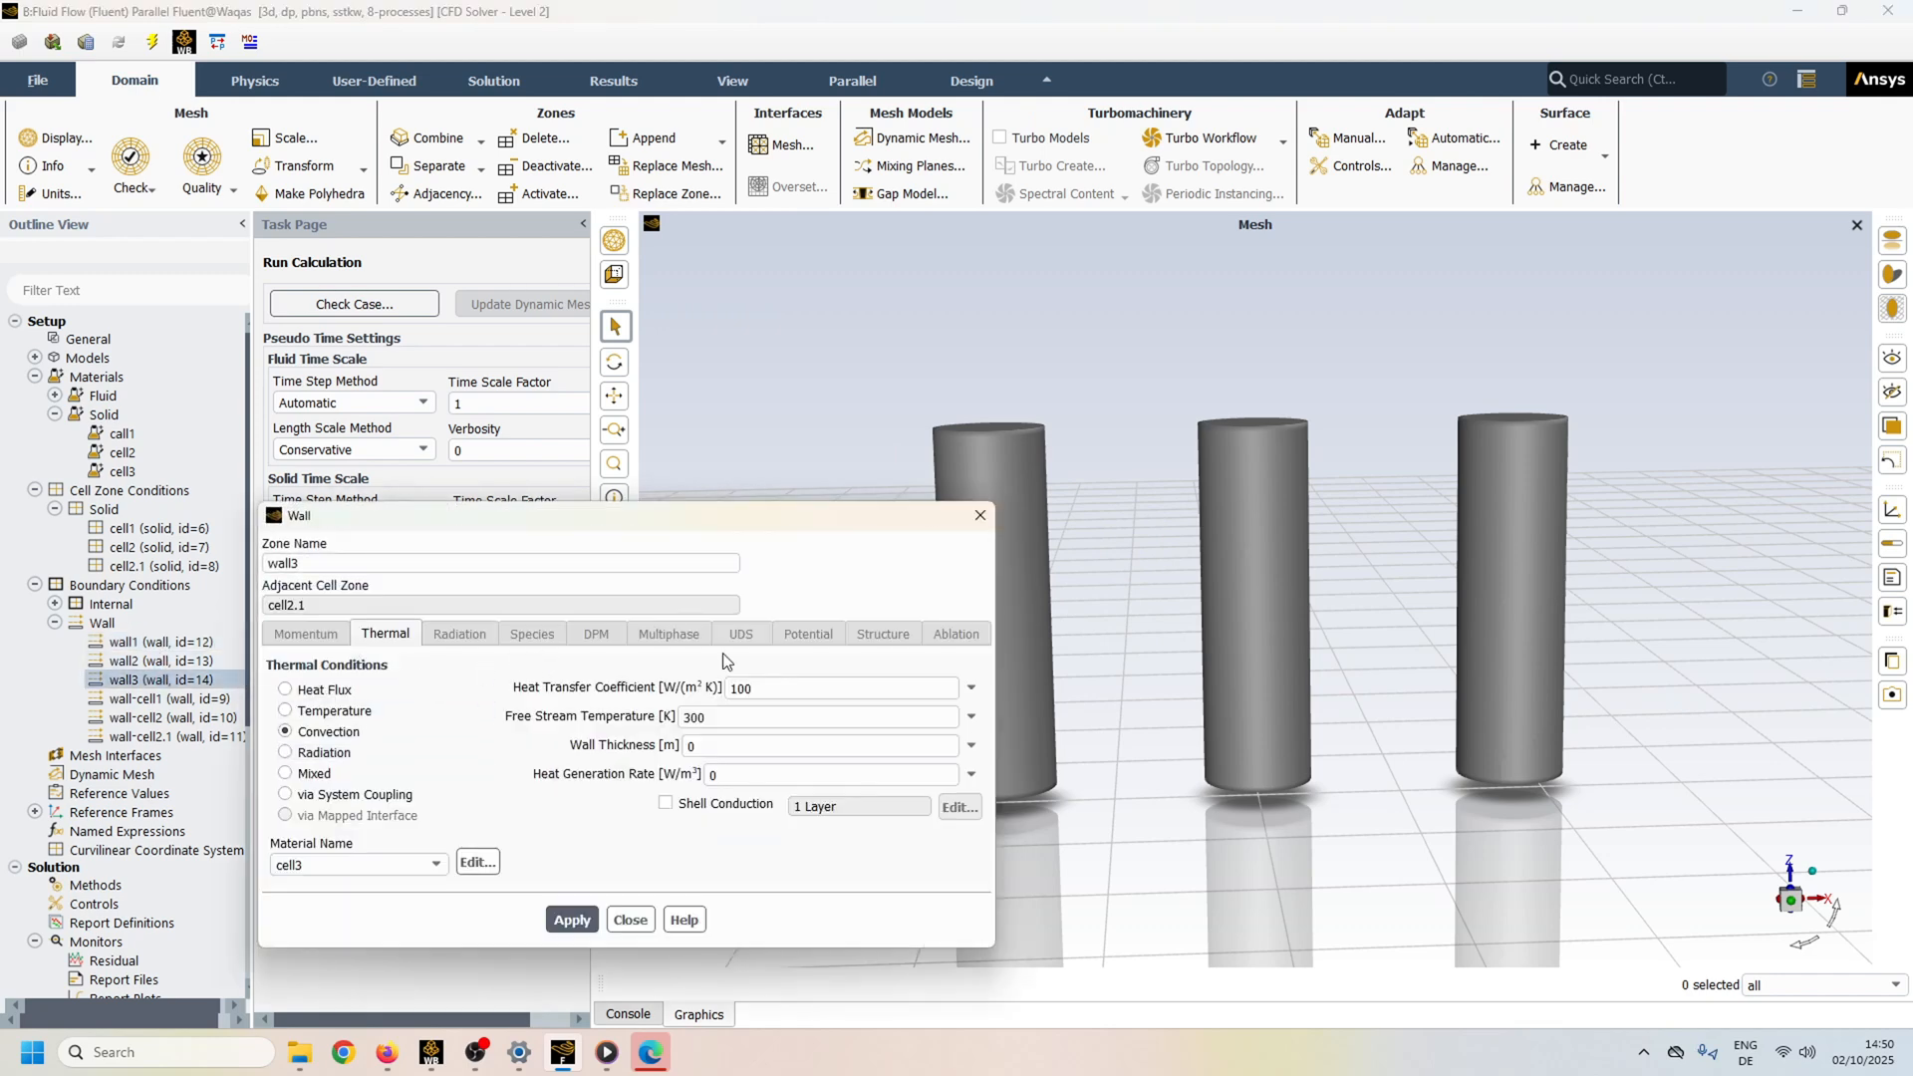
left_click(629, 918)
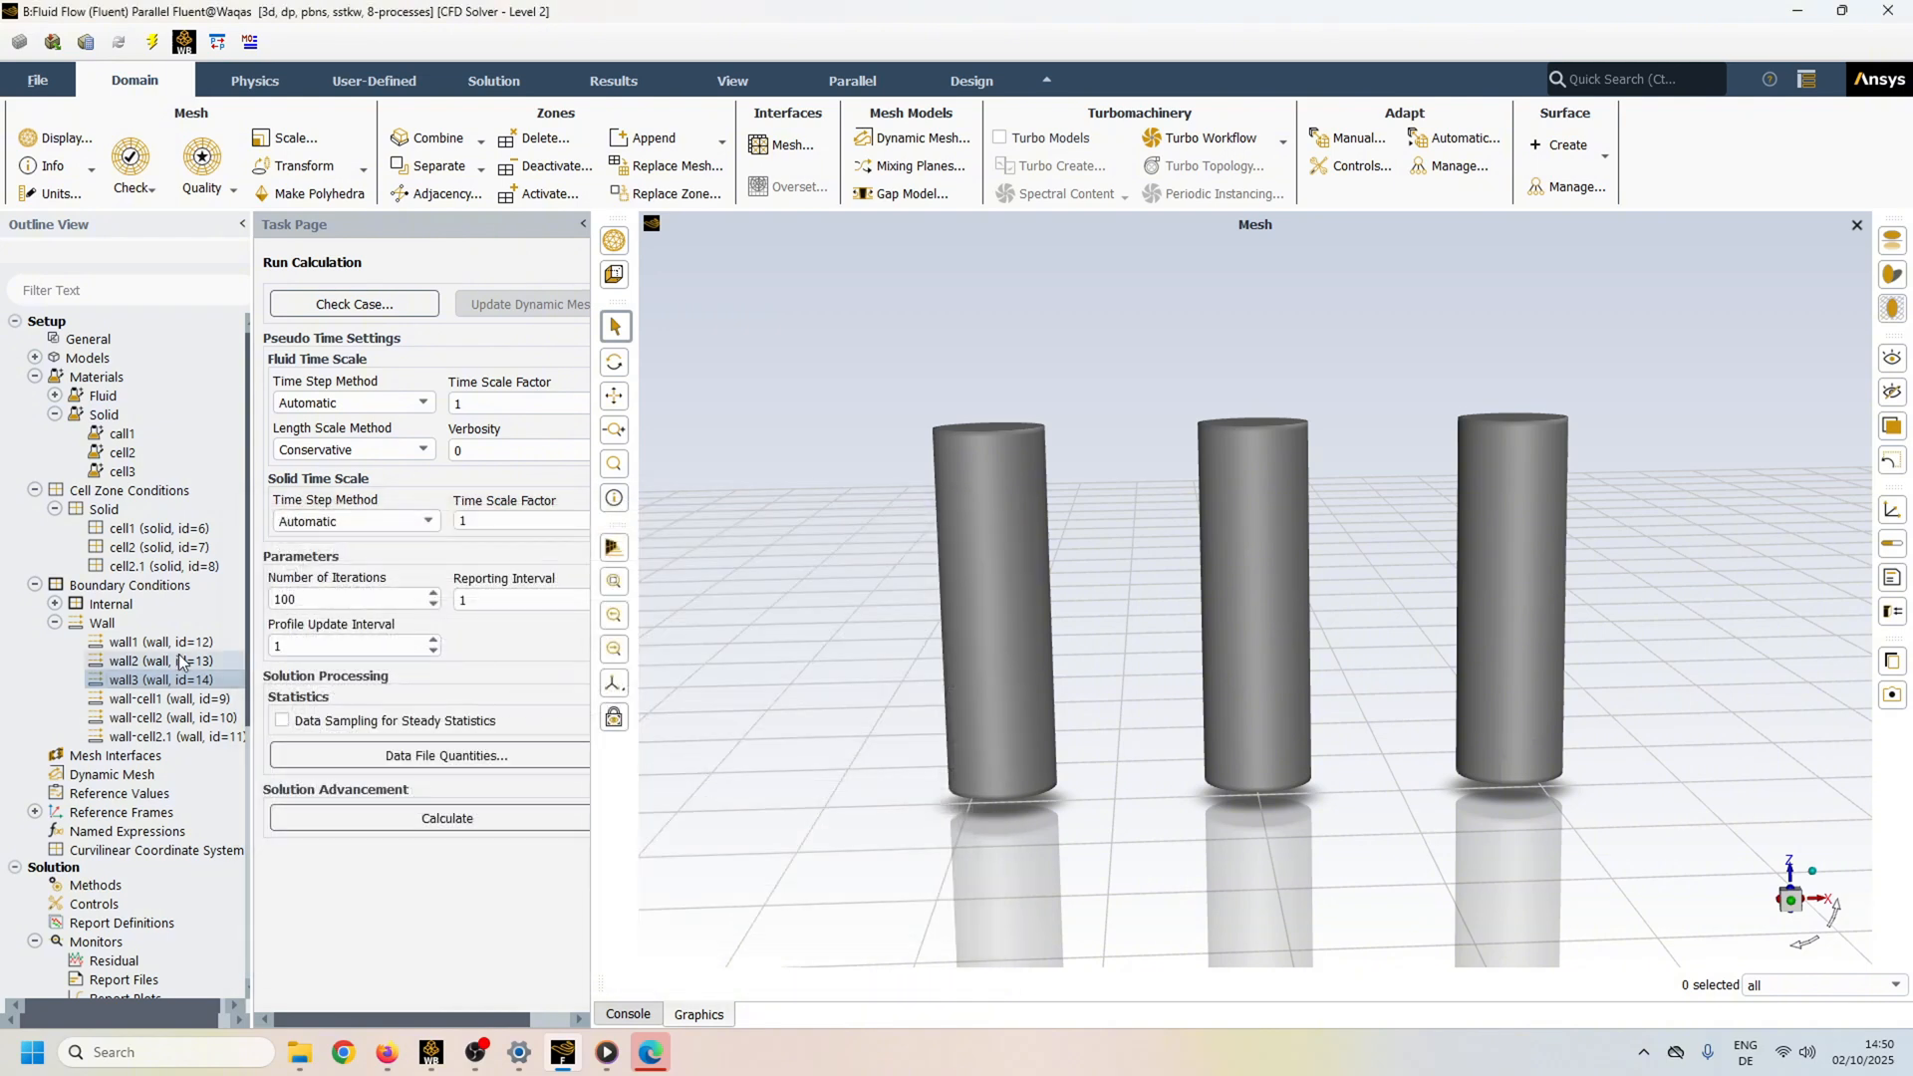
left_click(35, 376)
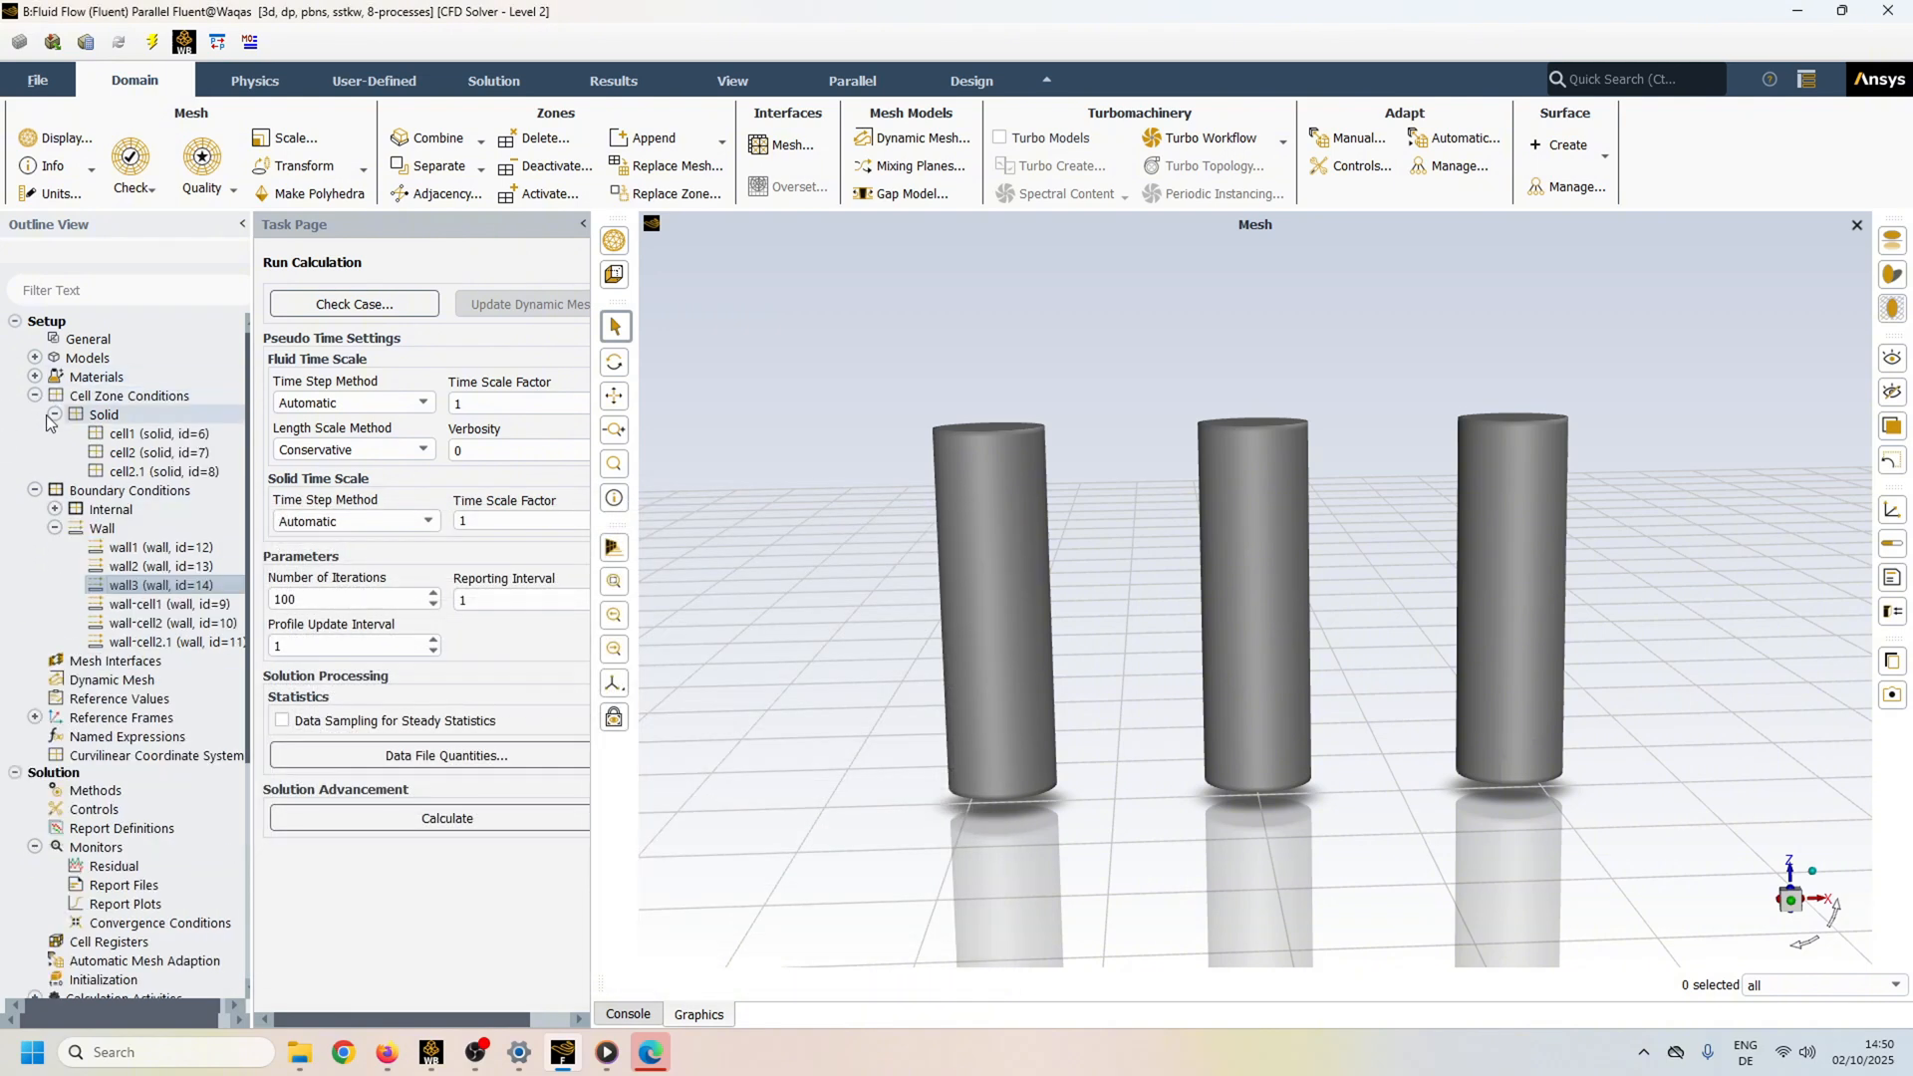
Check the report definitions and the convergence criteria of the residual monitors without changing them.
left_click(35, 395)
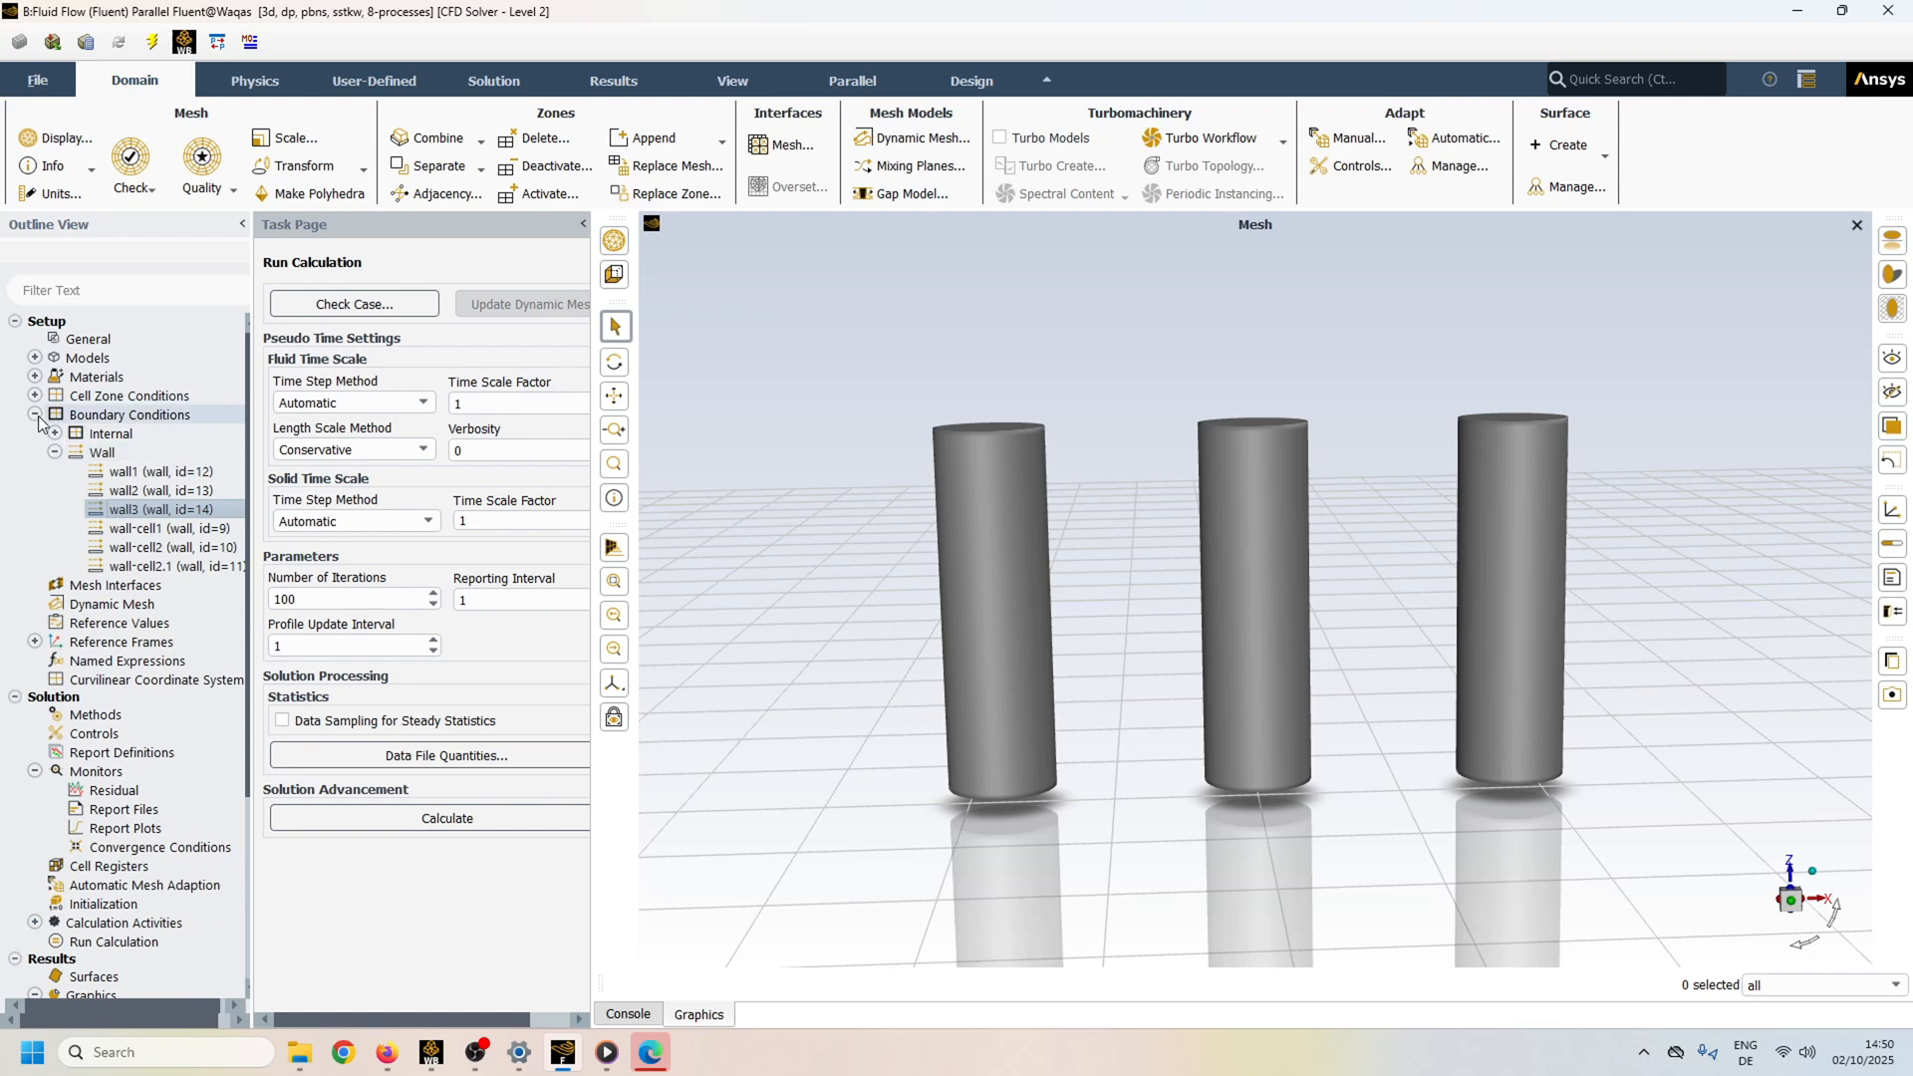
left_click(34, 414)
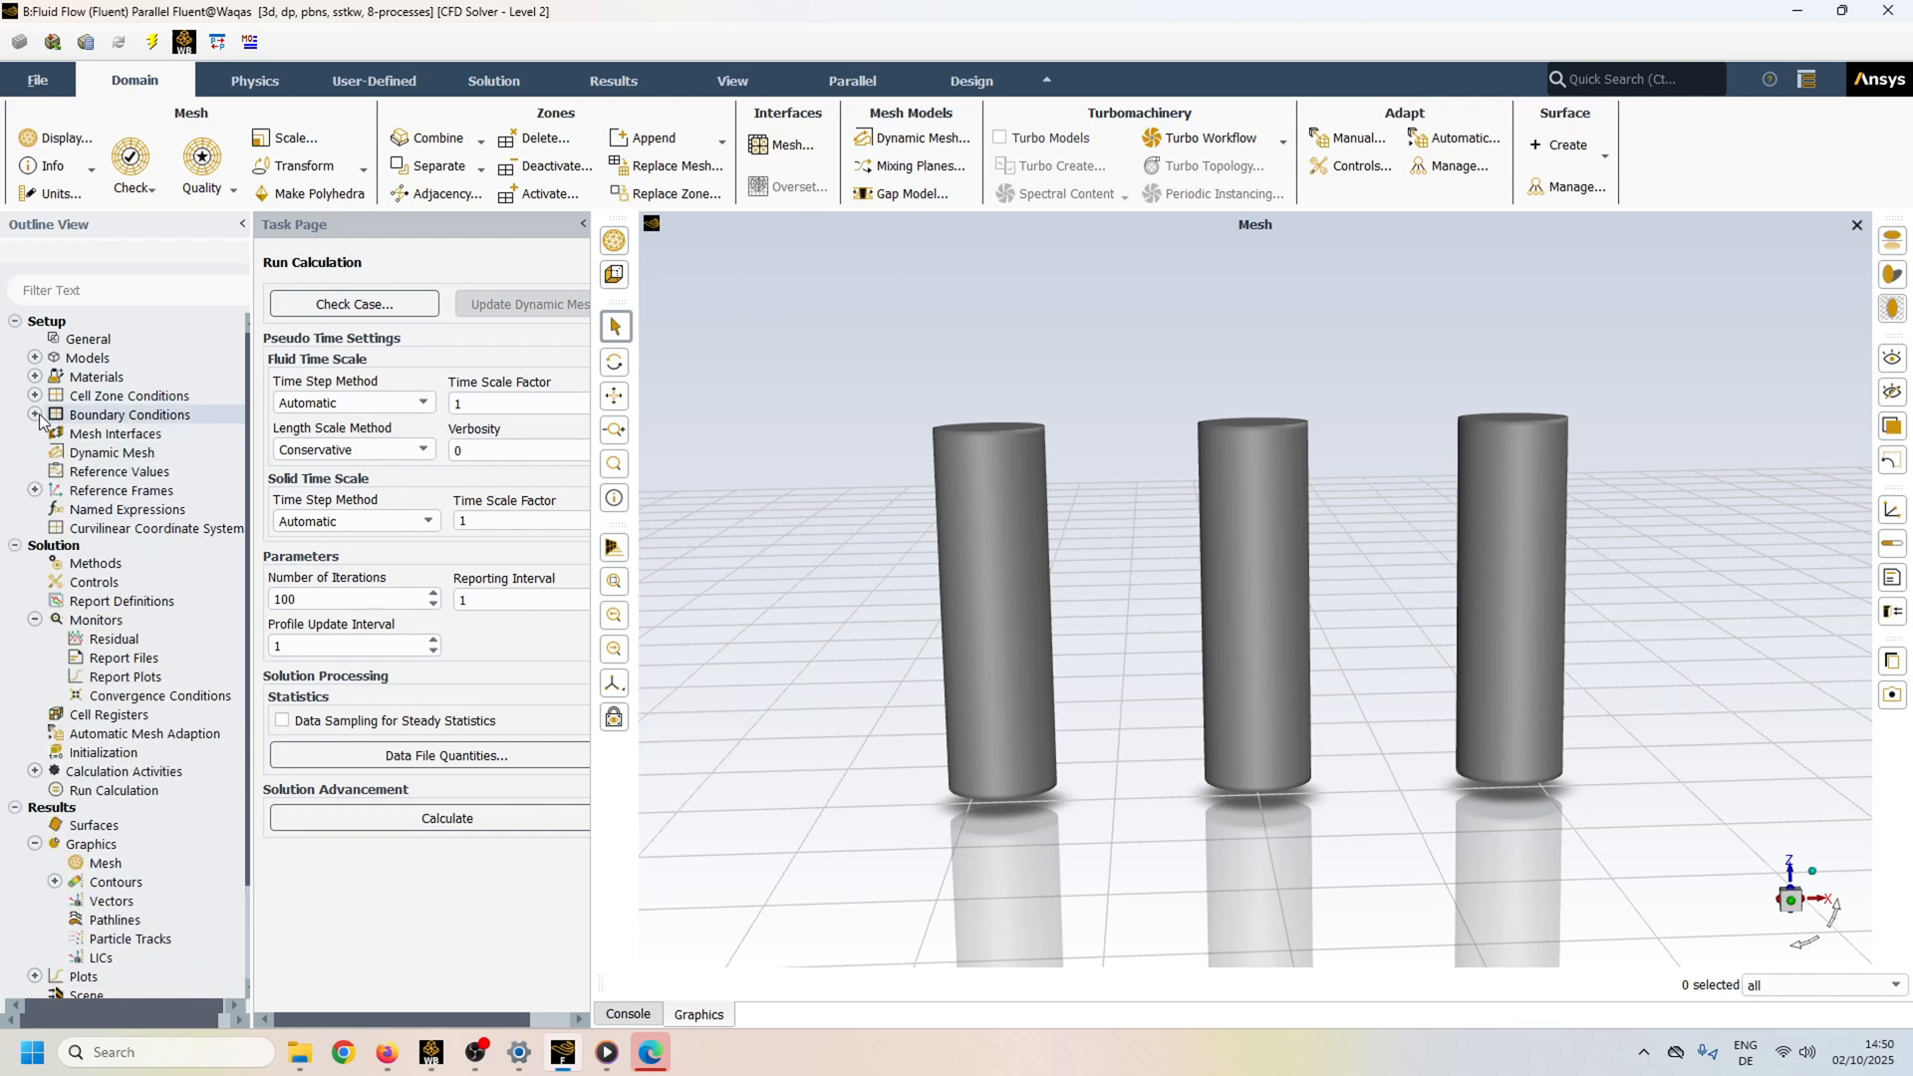
double_click(117, 602)
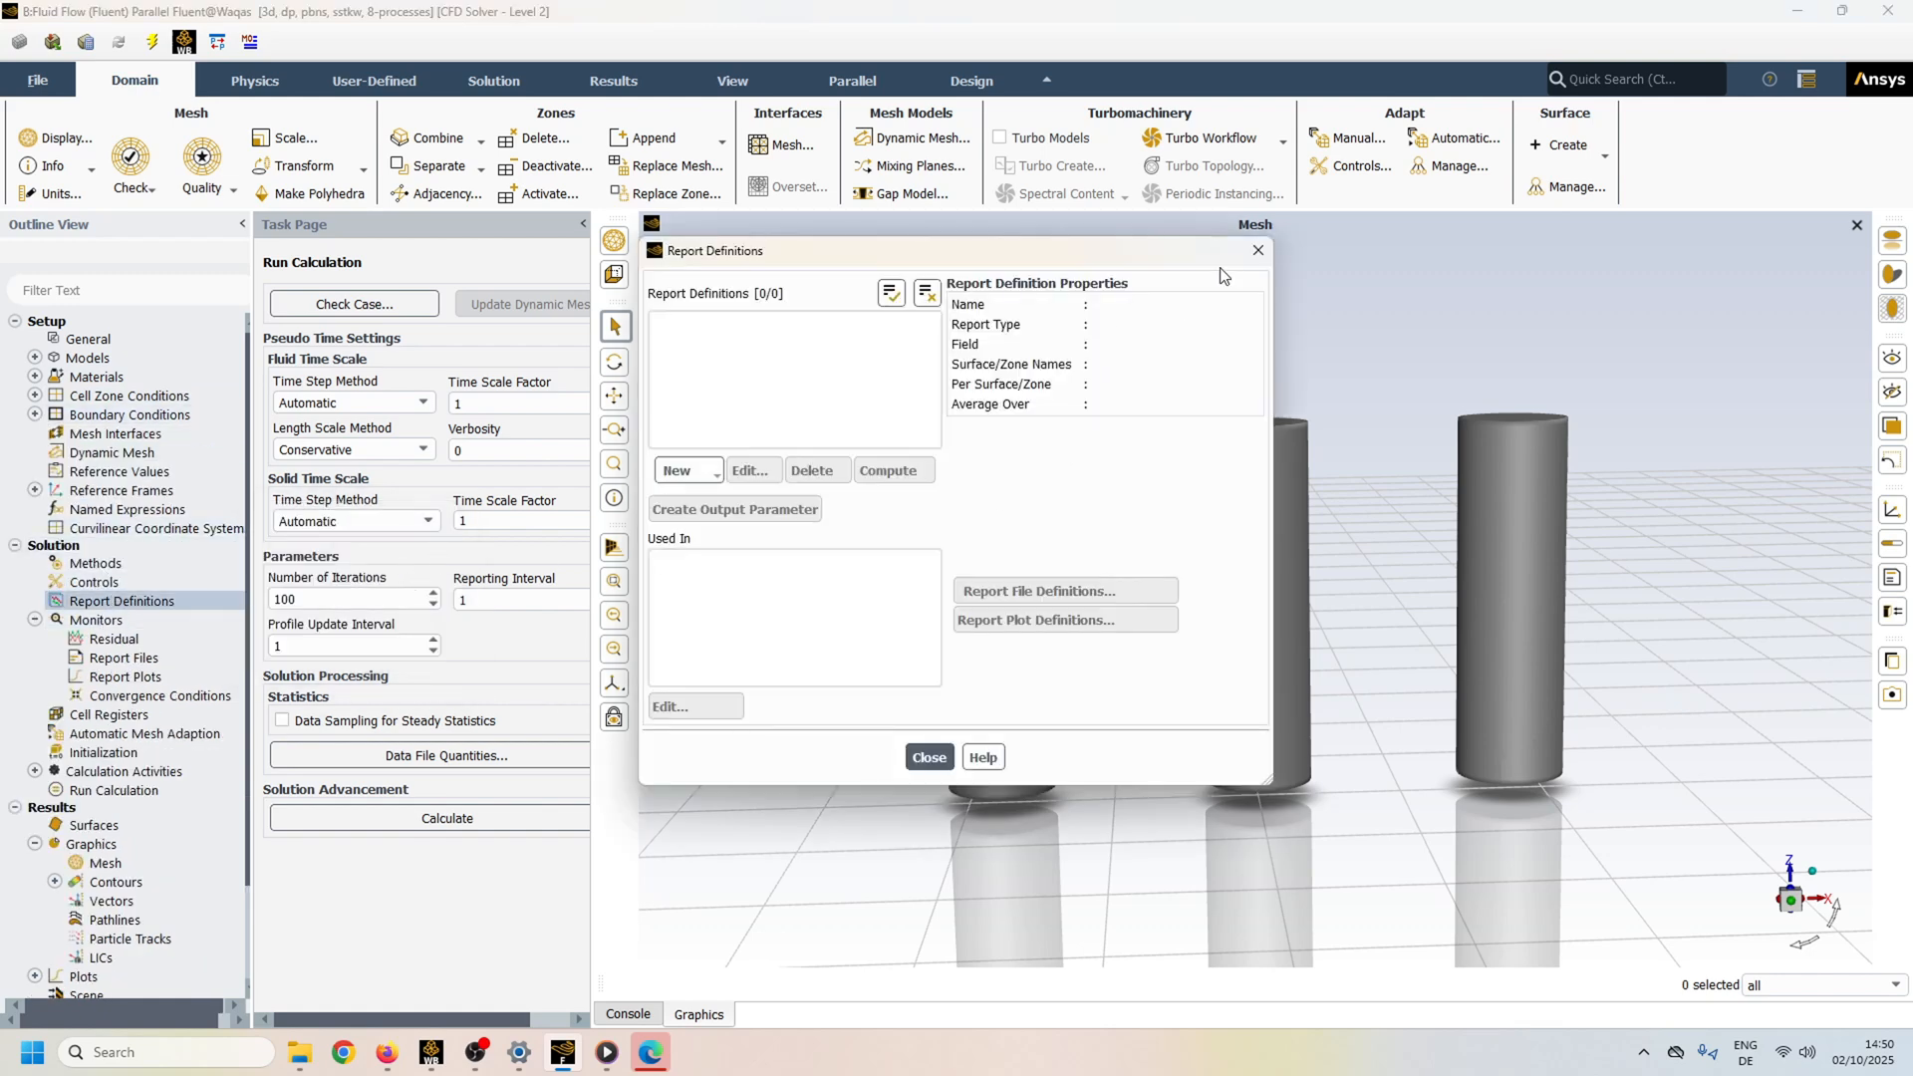
left_click(1258, 250)
double_click(113, 638)
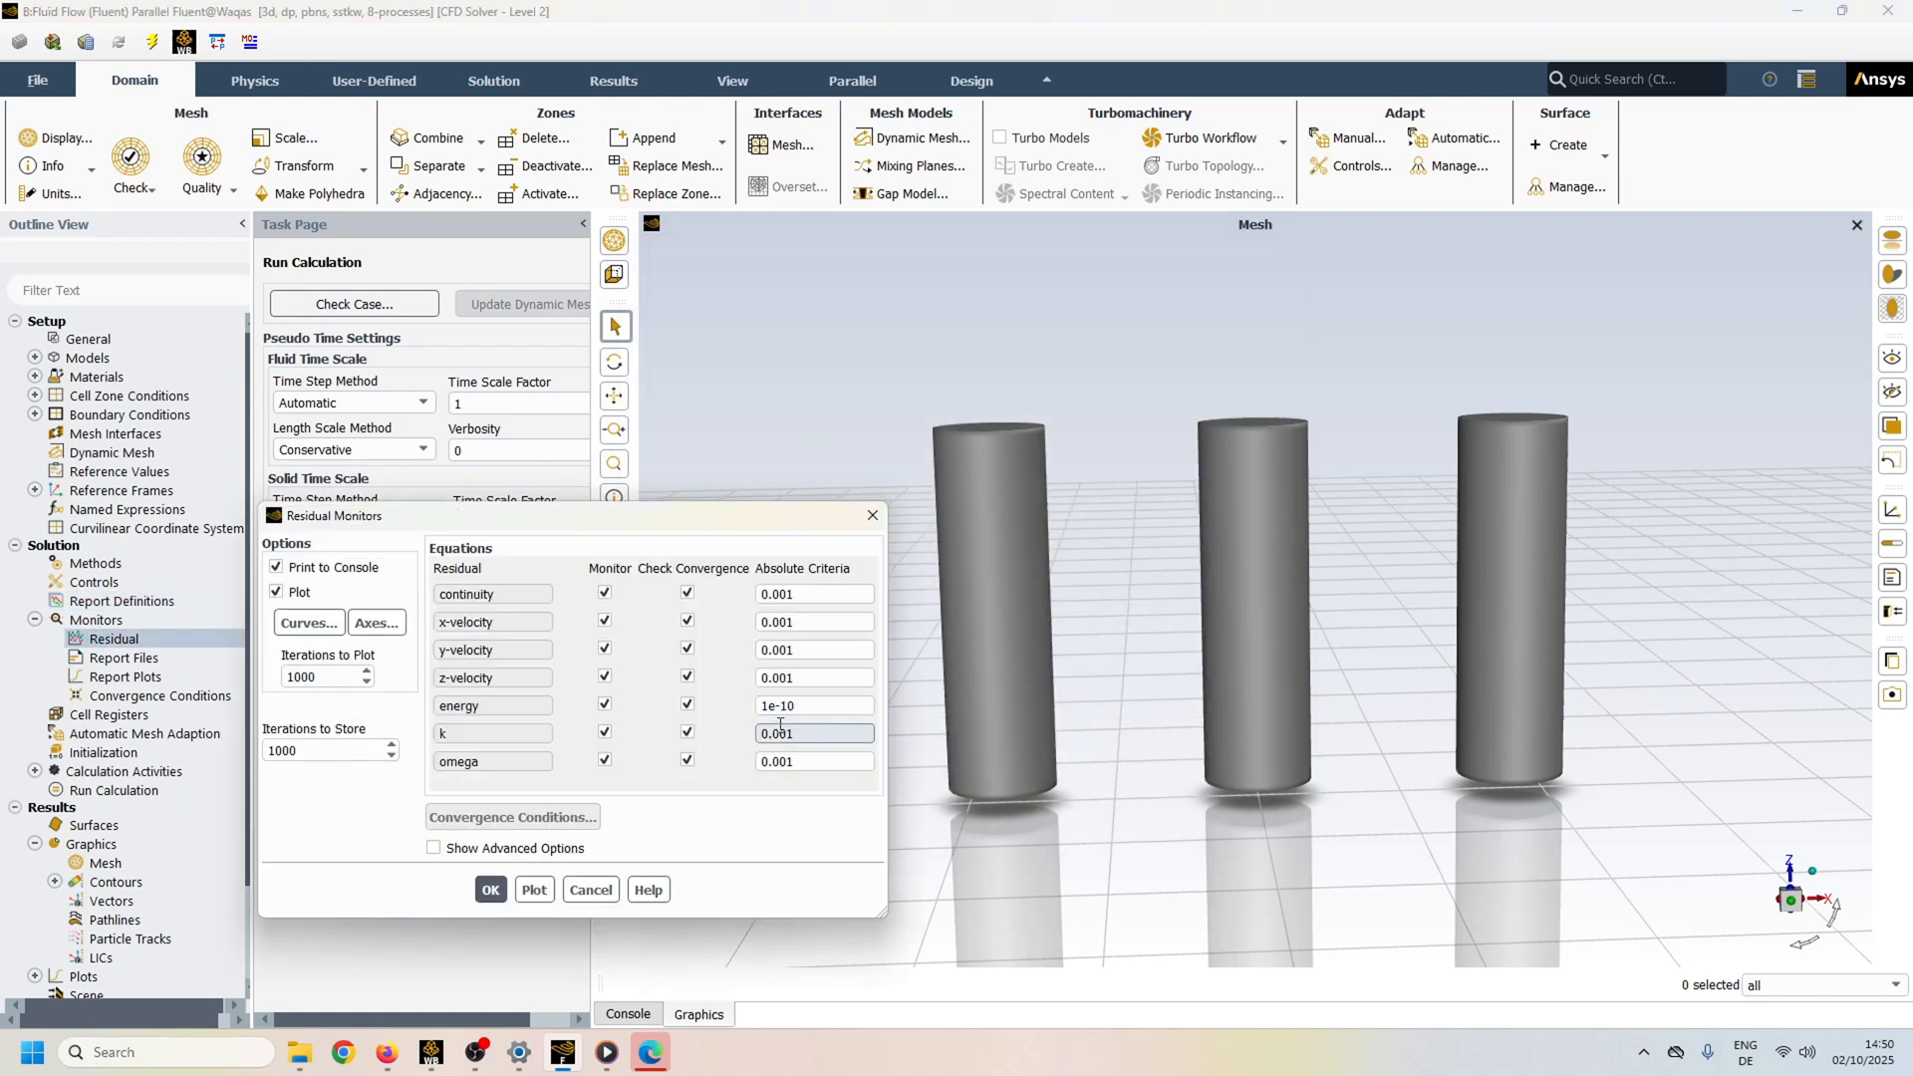
left_click(873, 515)
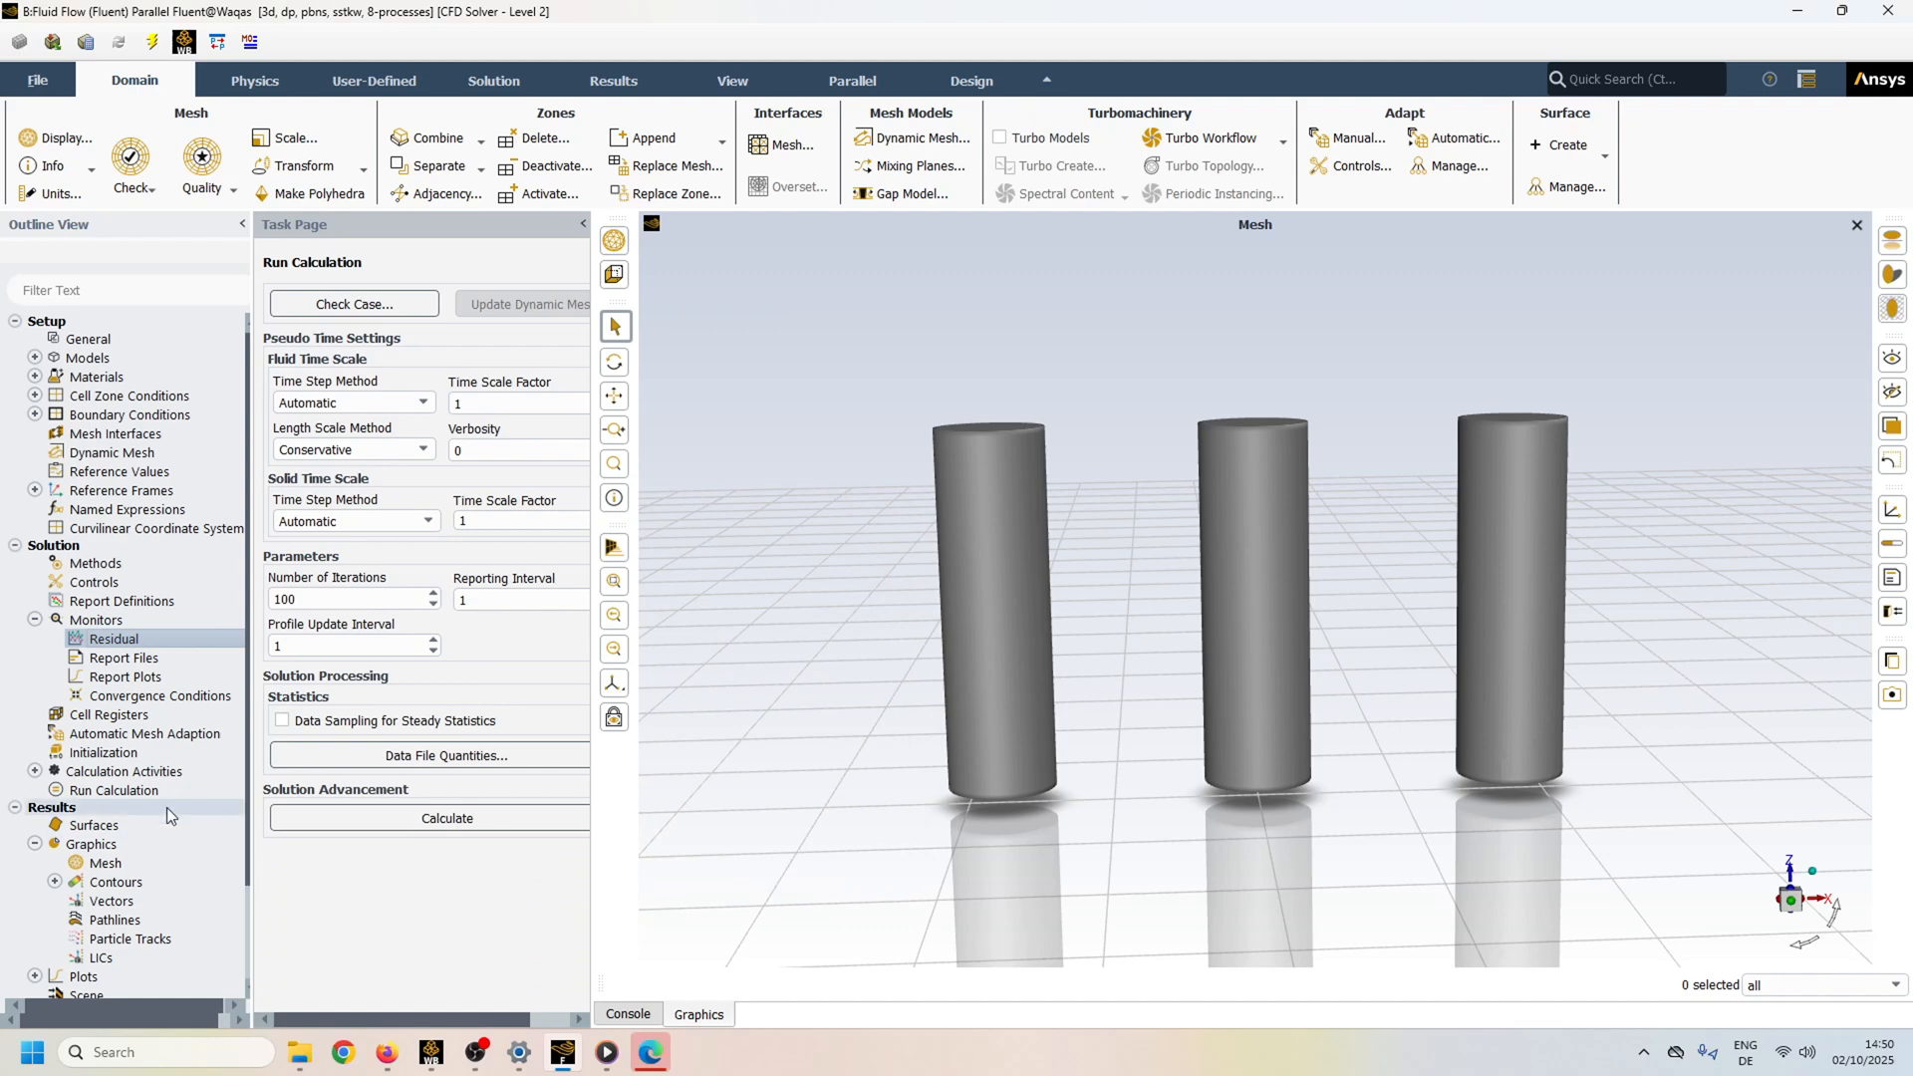
Set the number of iterations to 200, then initialize and run the calculation to completion, discarding the unsaved data.
left_click(124, 792)
left_click_drag(317, 600, 256, 598)
type("200")
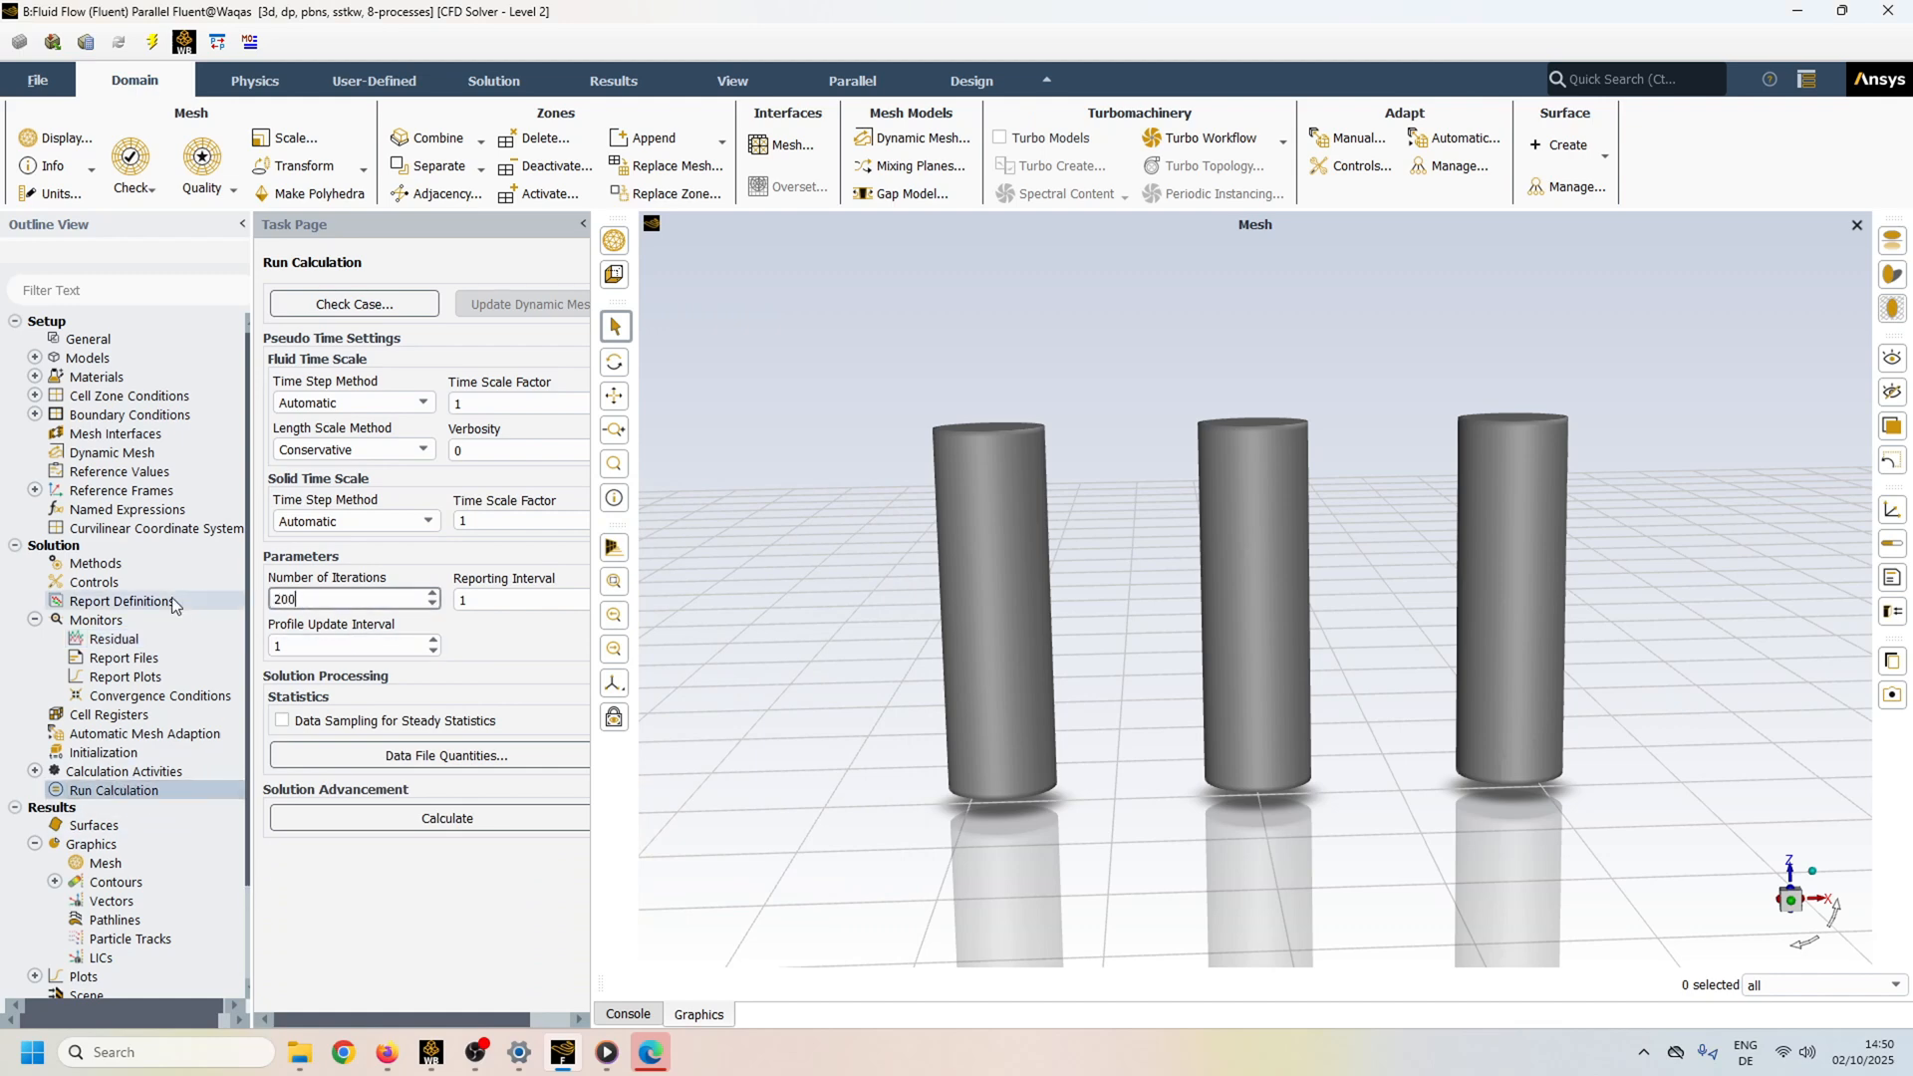
left_click(431, 926)
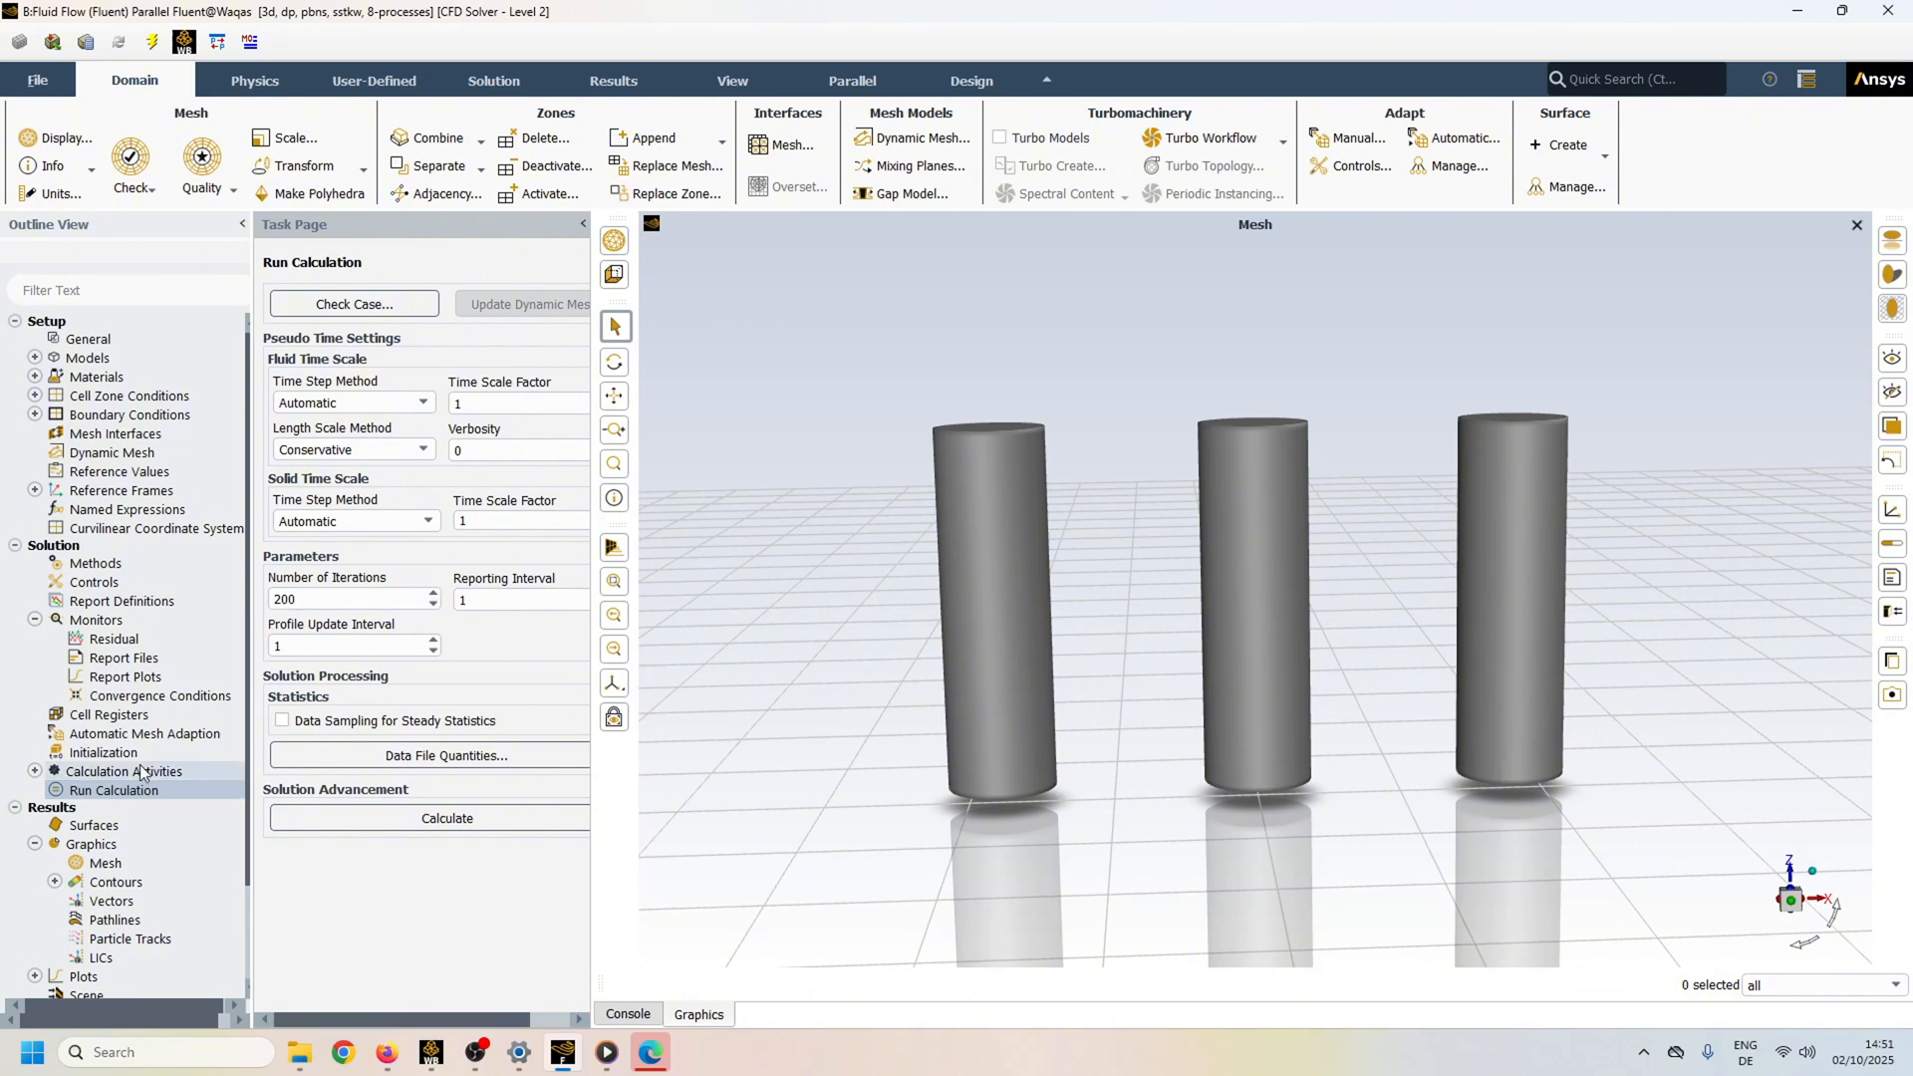
right_click(129, 800)
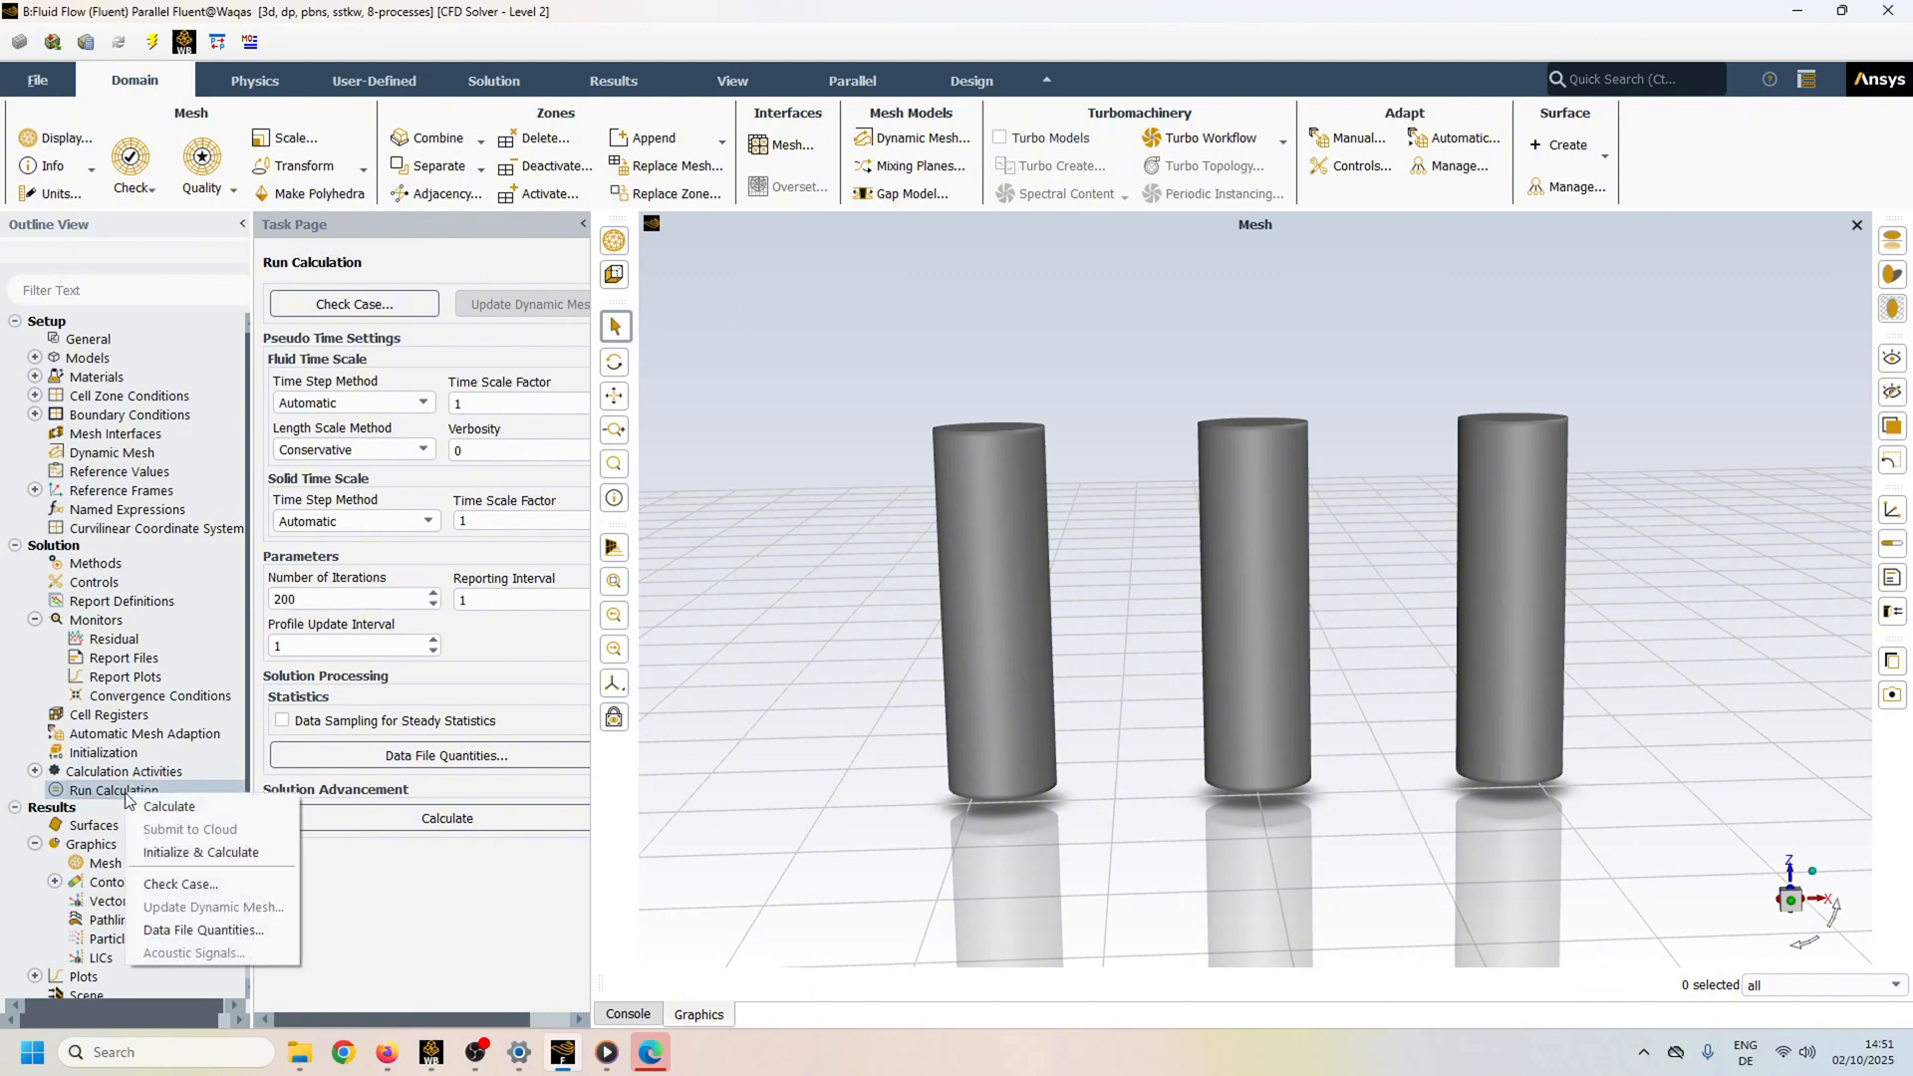
left_click(223, 854)
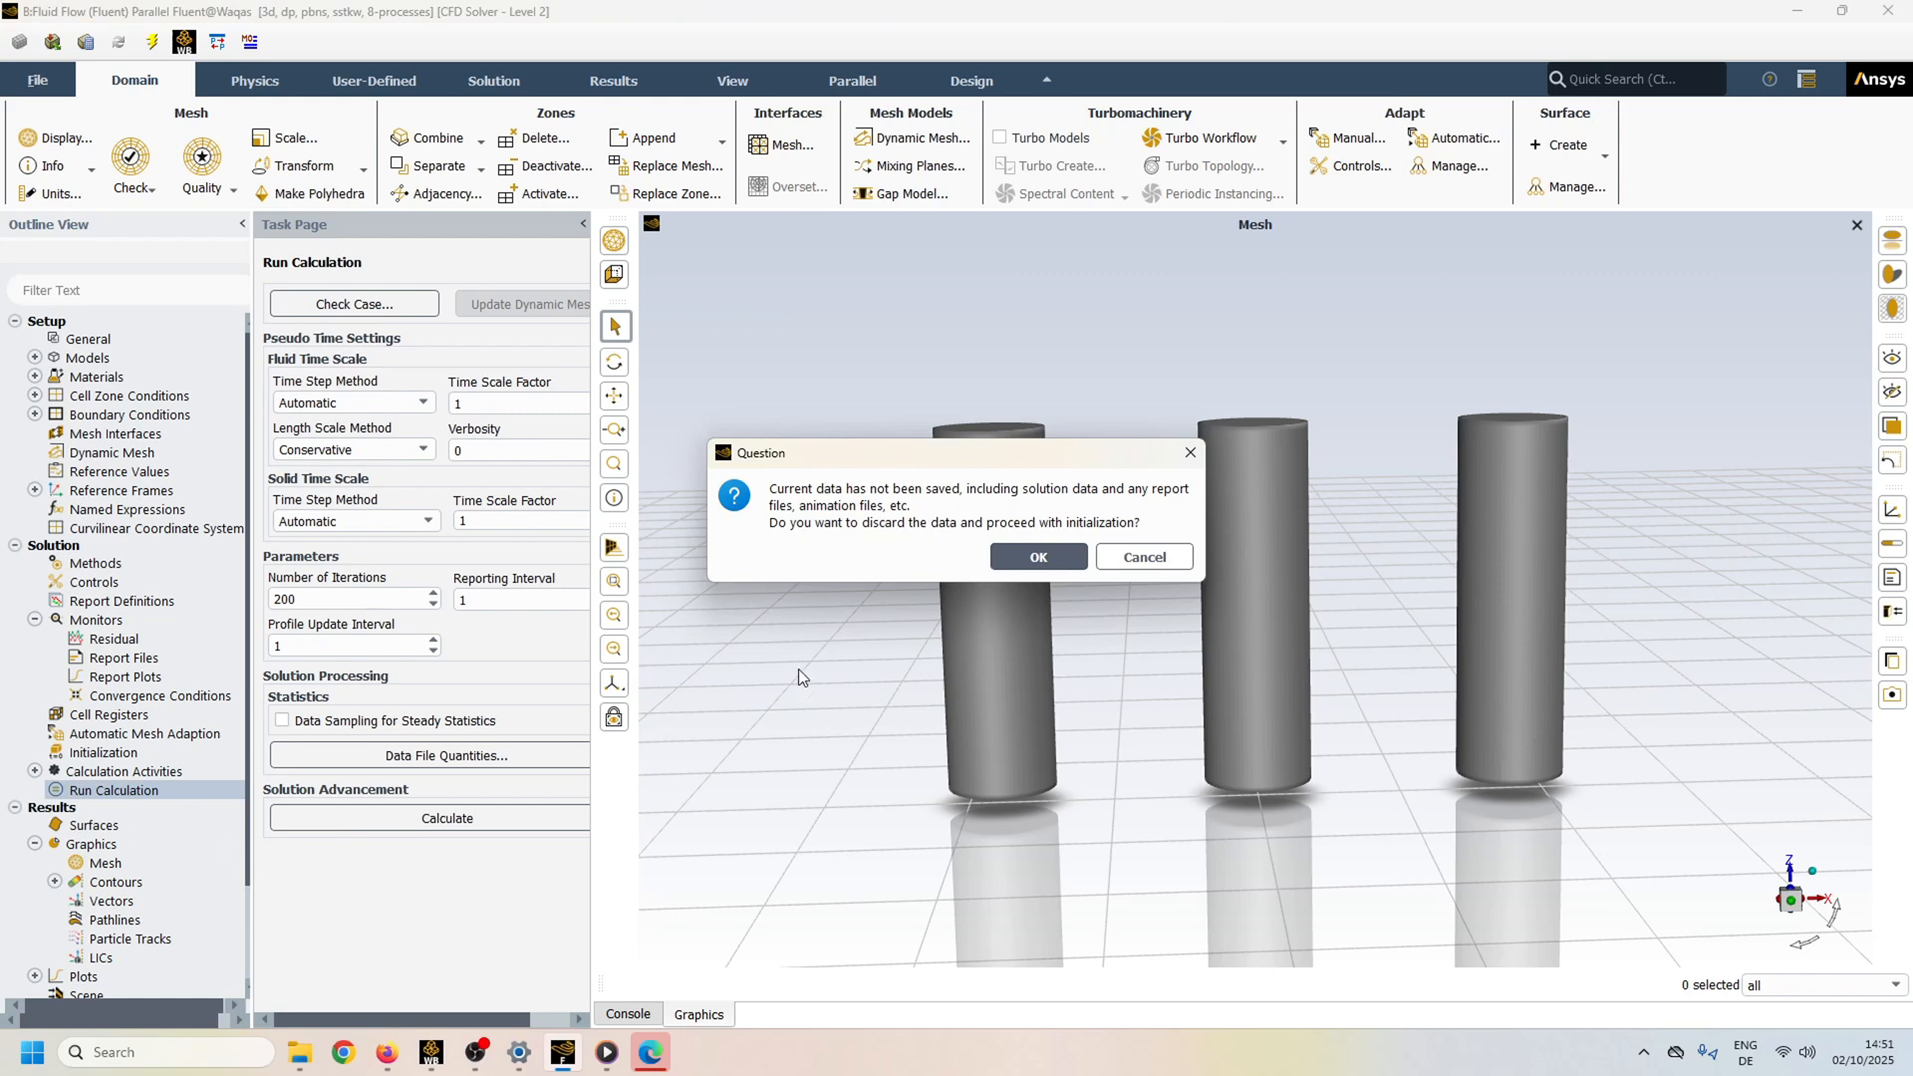
left_click(1008, 556)
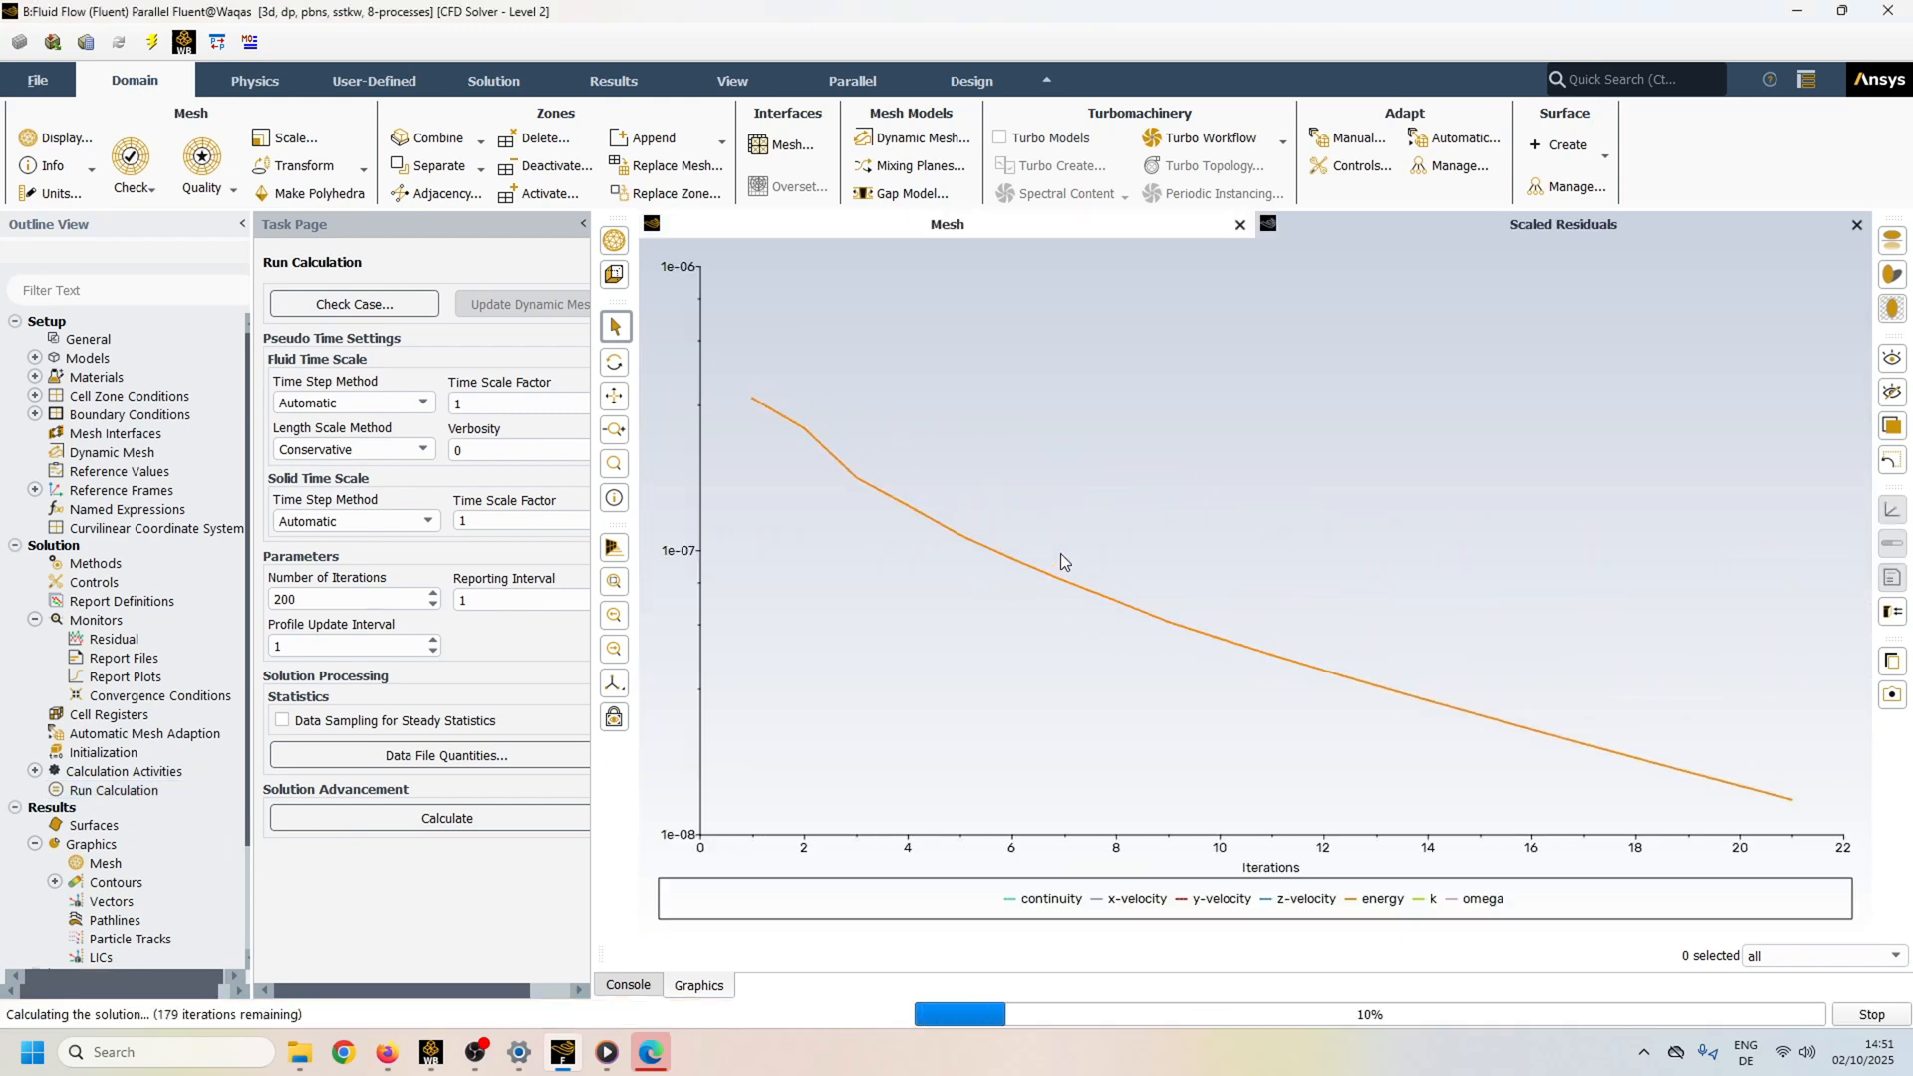
left_click(1064, 221)
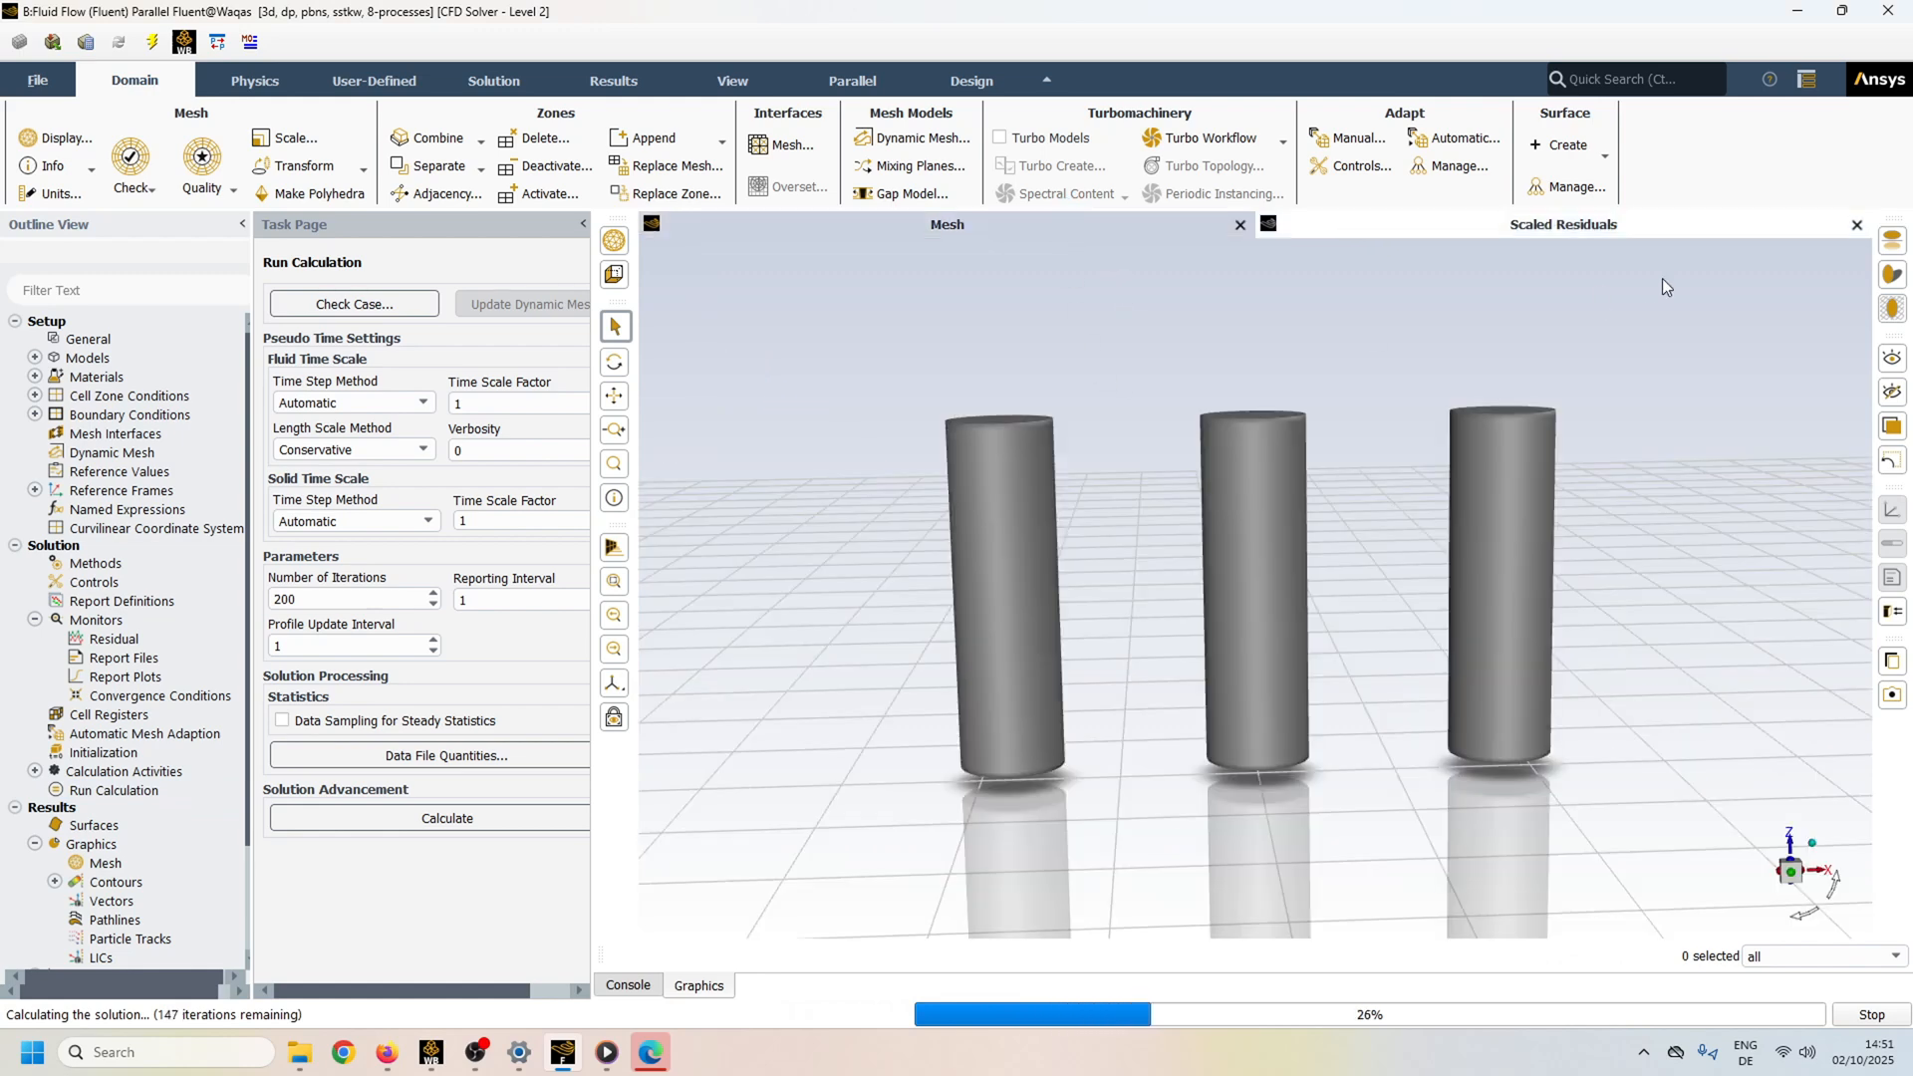
left_click(1623, 233)
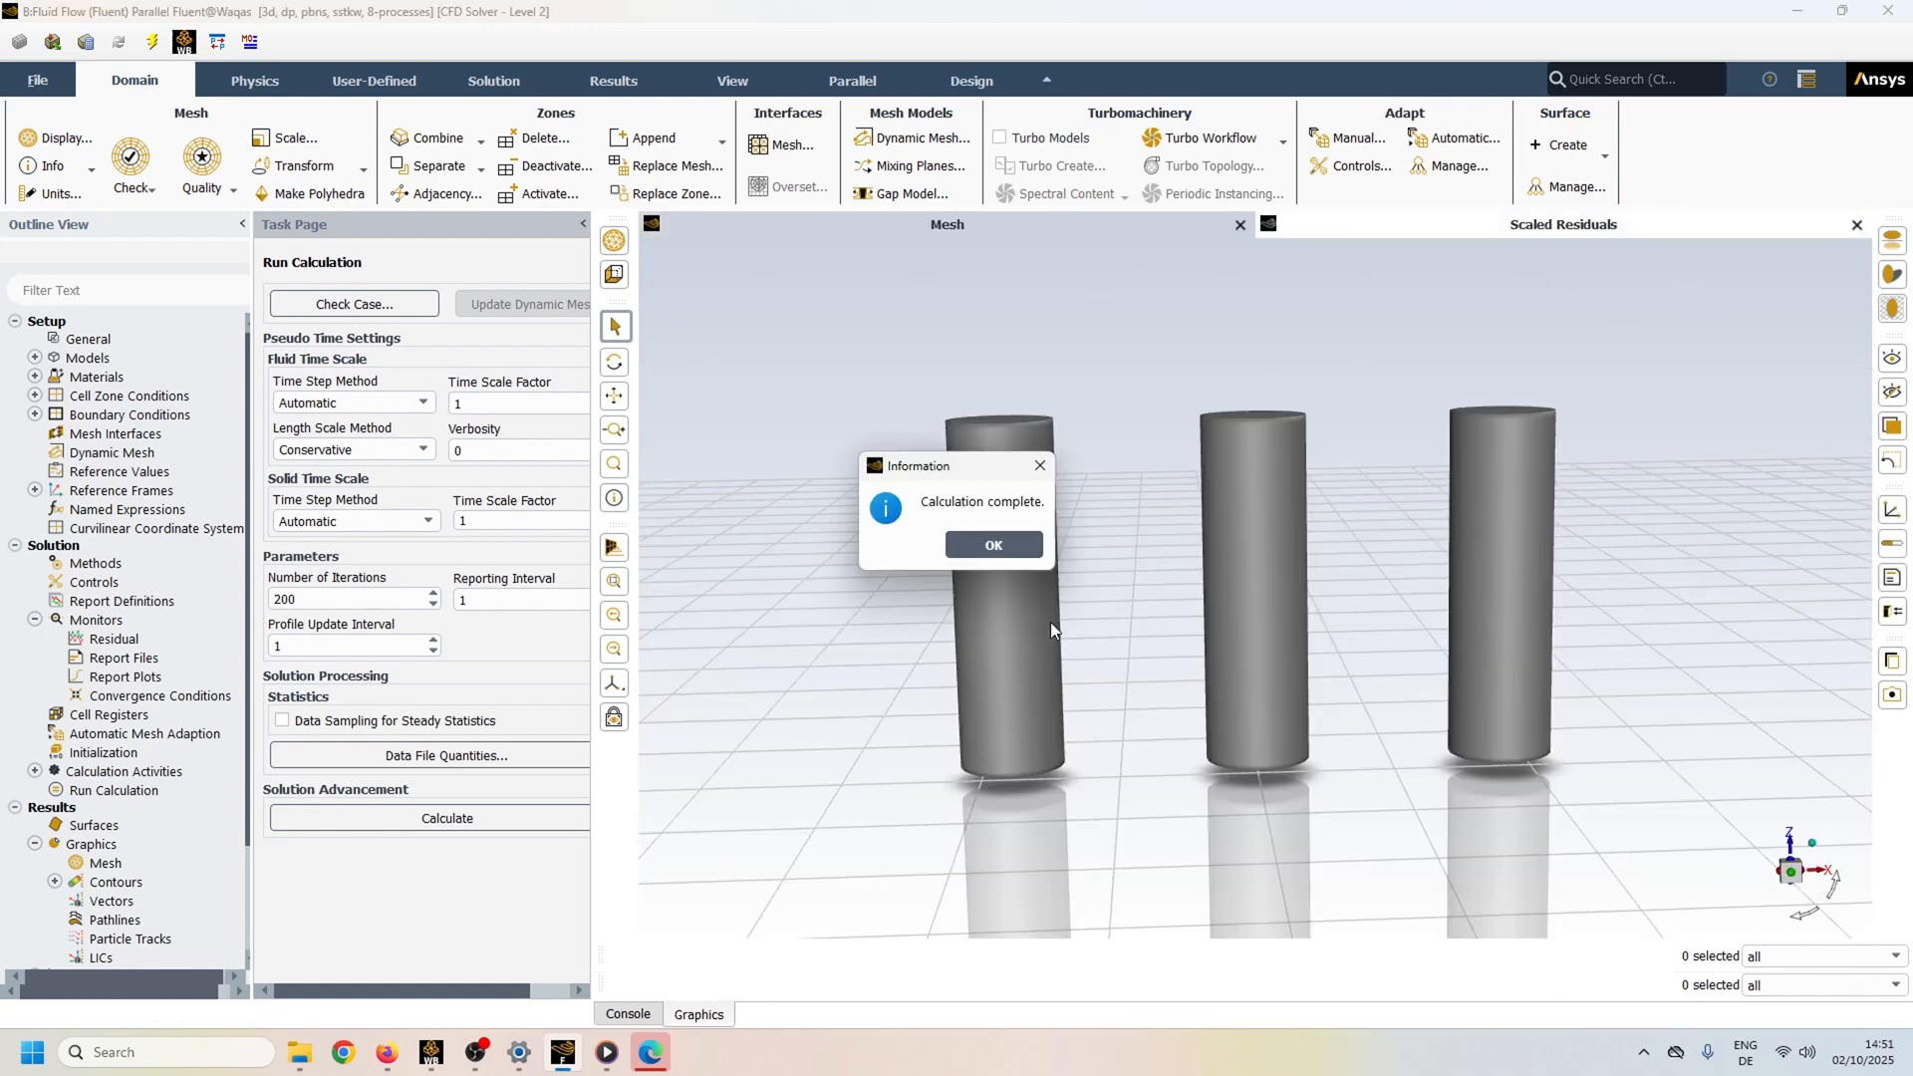
left_click(1020, 545)
Display the existing total temperature contour, contour-1, on the cell walls and inspect the cylinders' top faces.
left_click(56, 882)
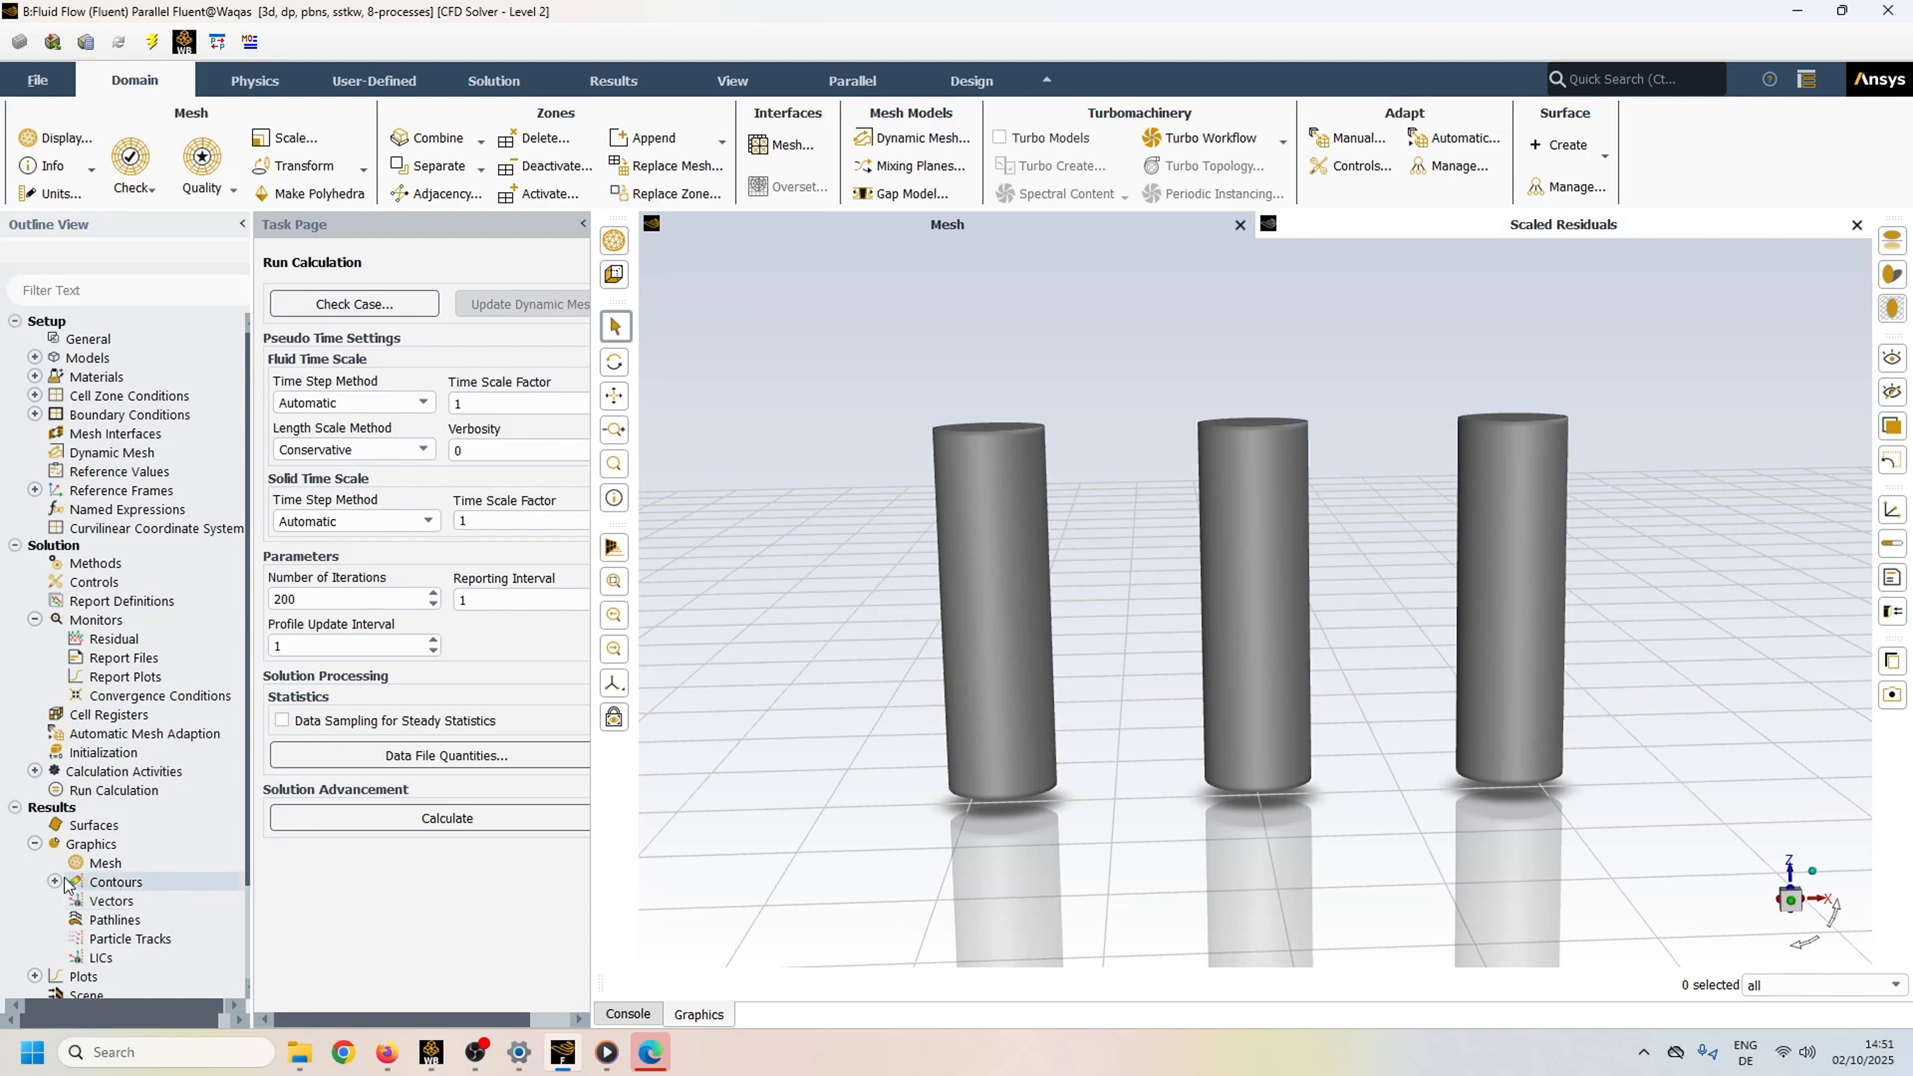
double_click(138, 901)
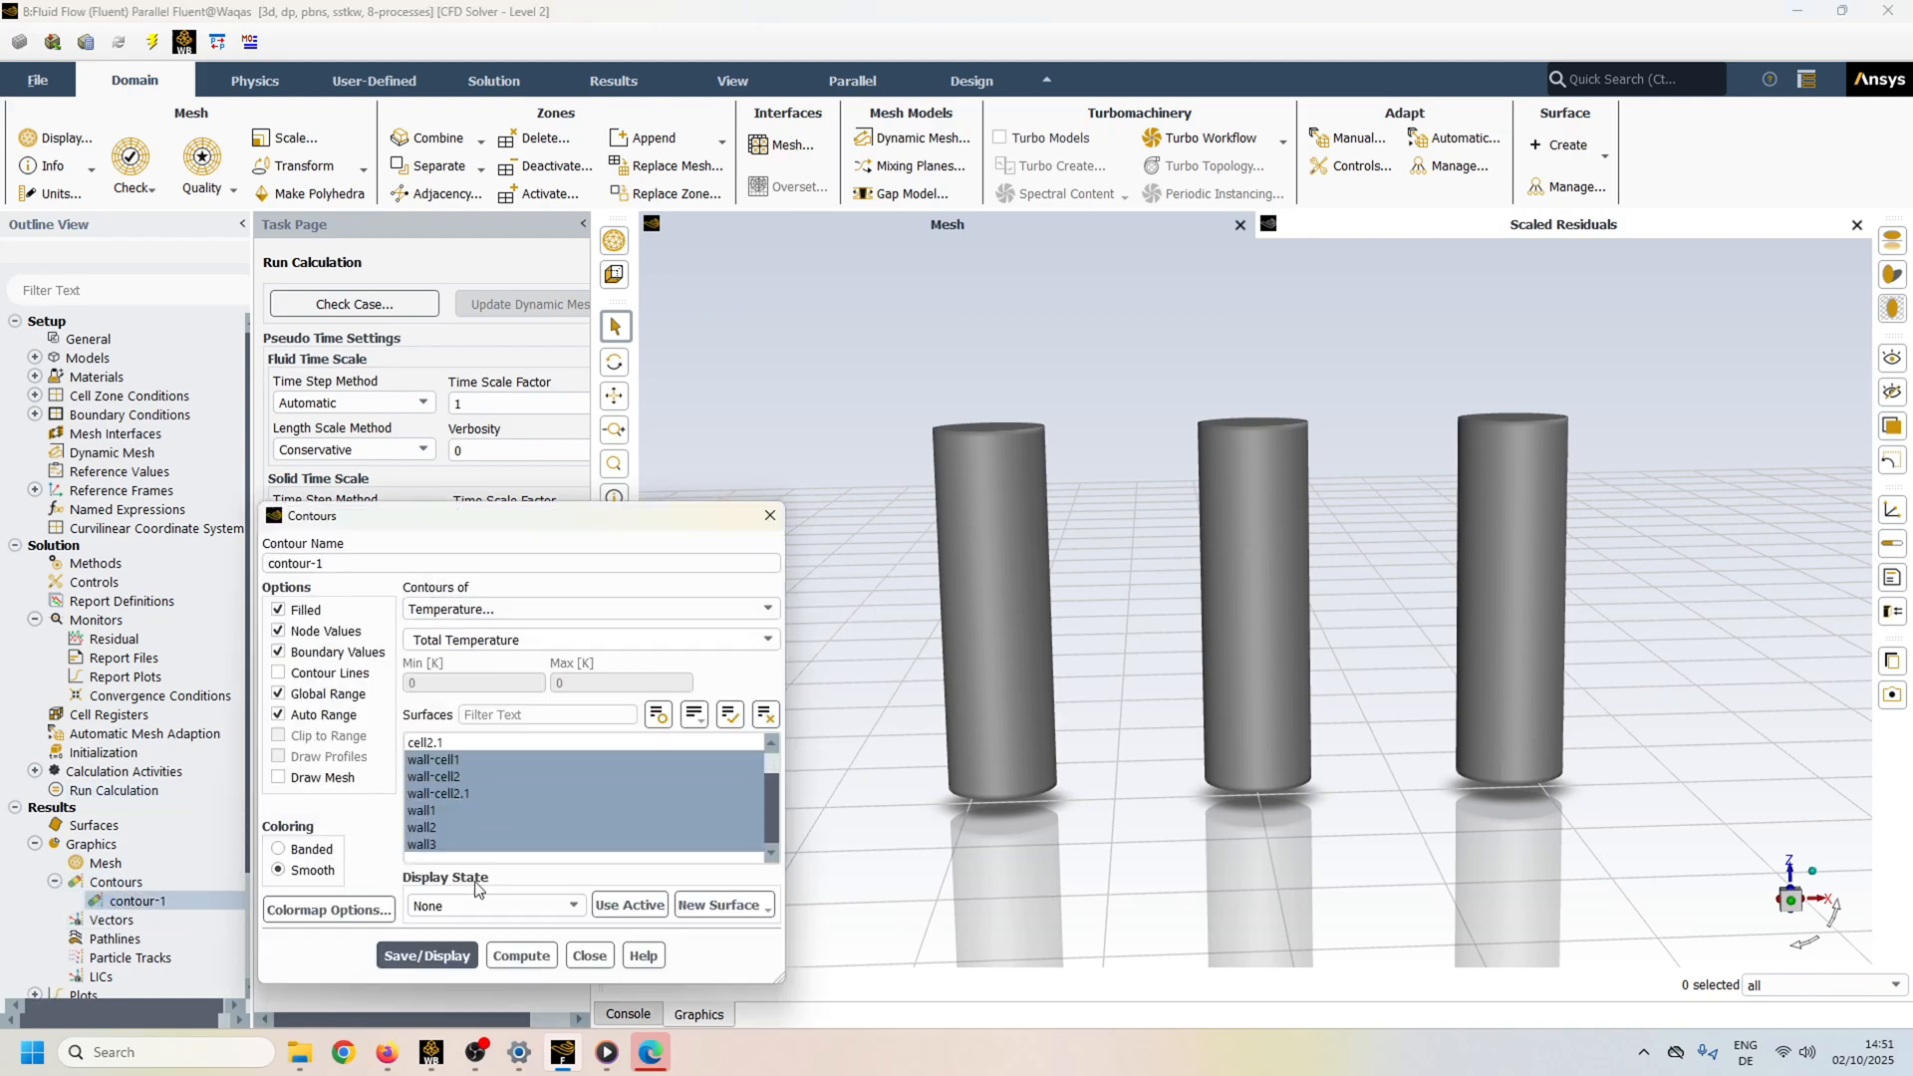
left_click(426, 954)
left_click_drag(1074, 600, 1025, 704)
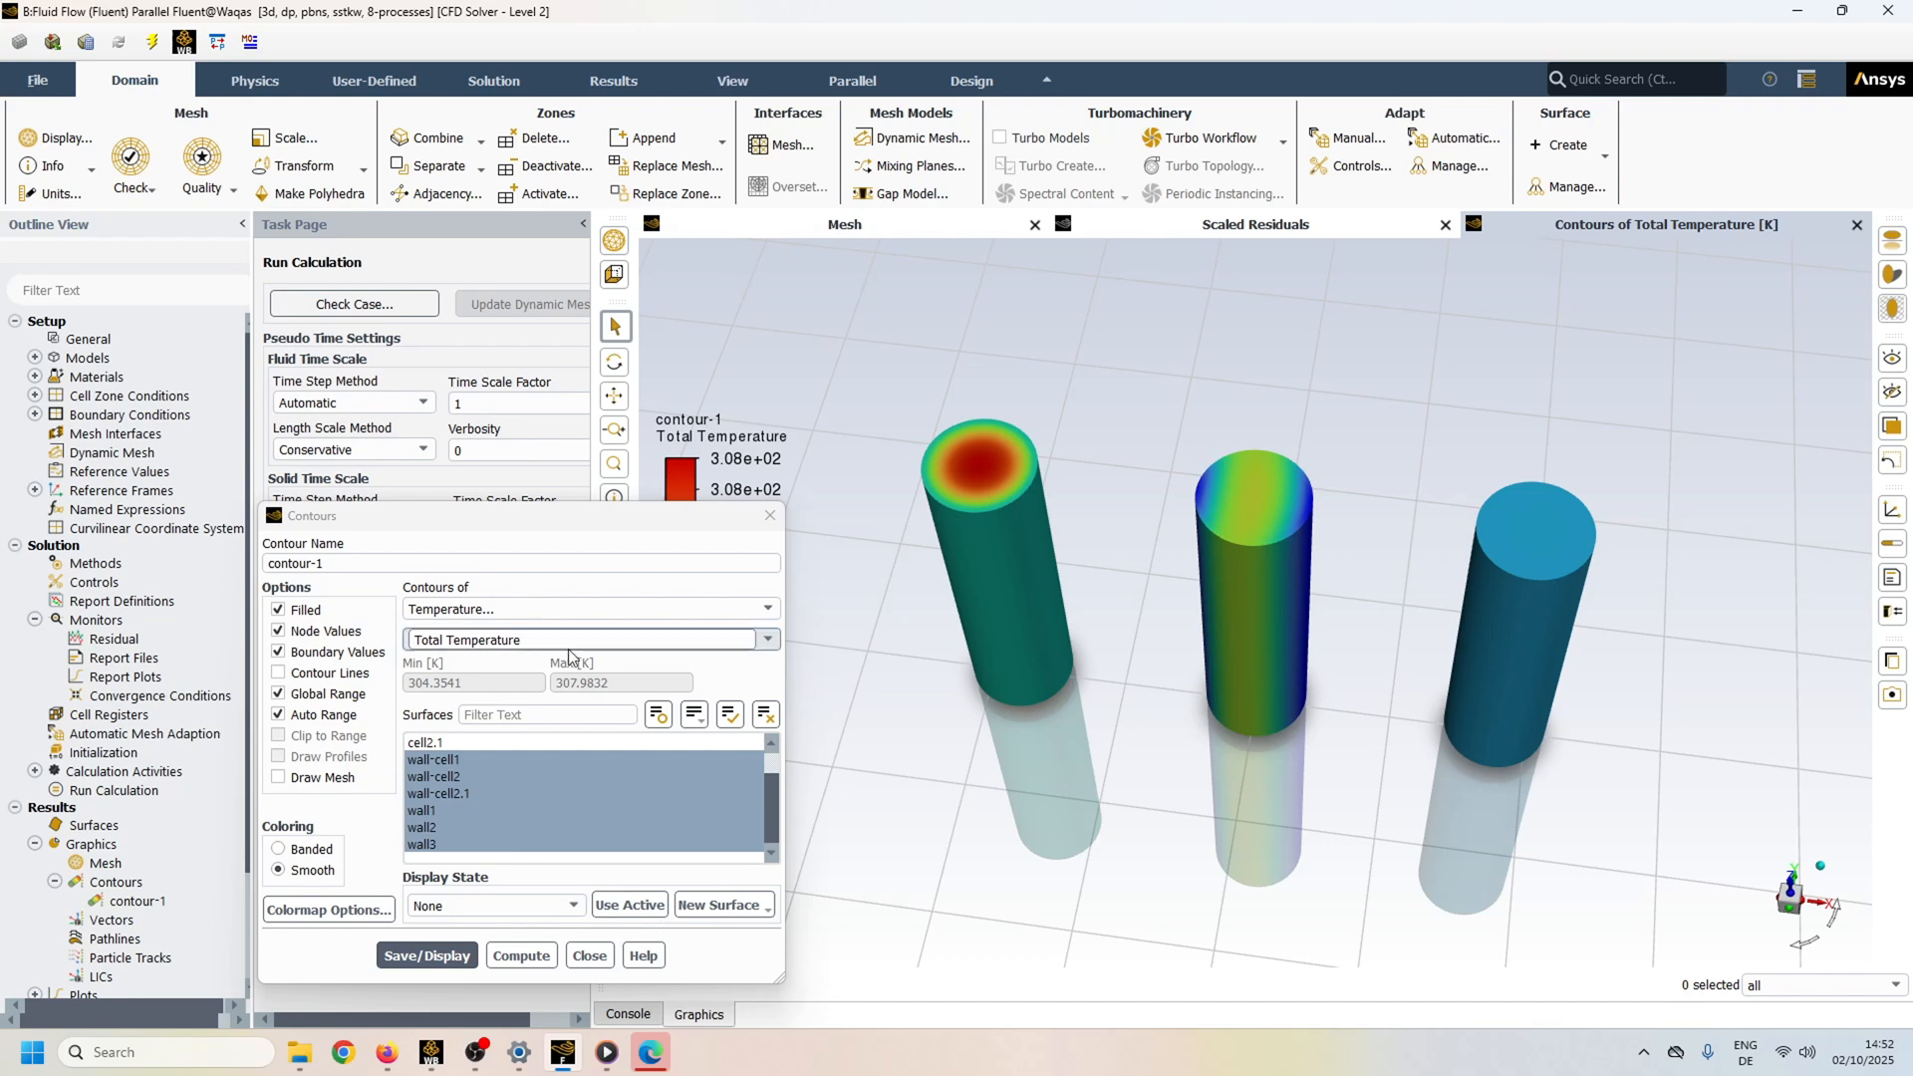
Create a ZX plane surface at Y = 0 m through the three cells for the contour.
left_click(761, 914)
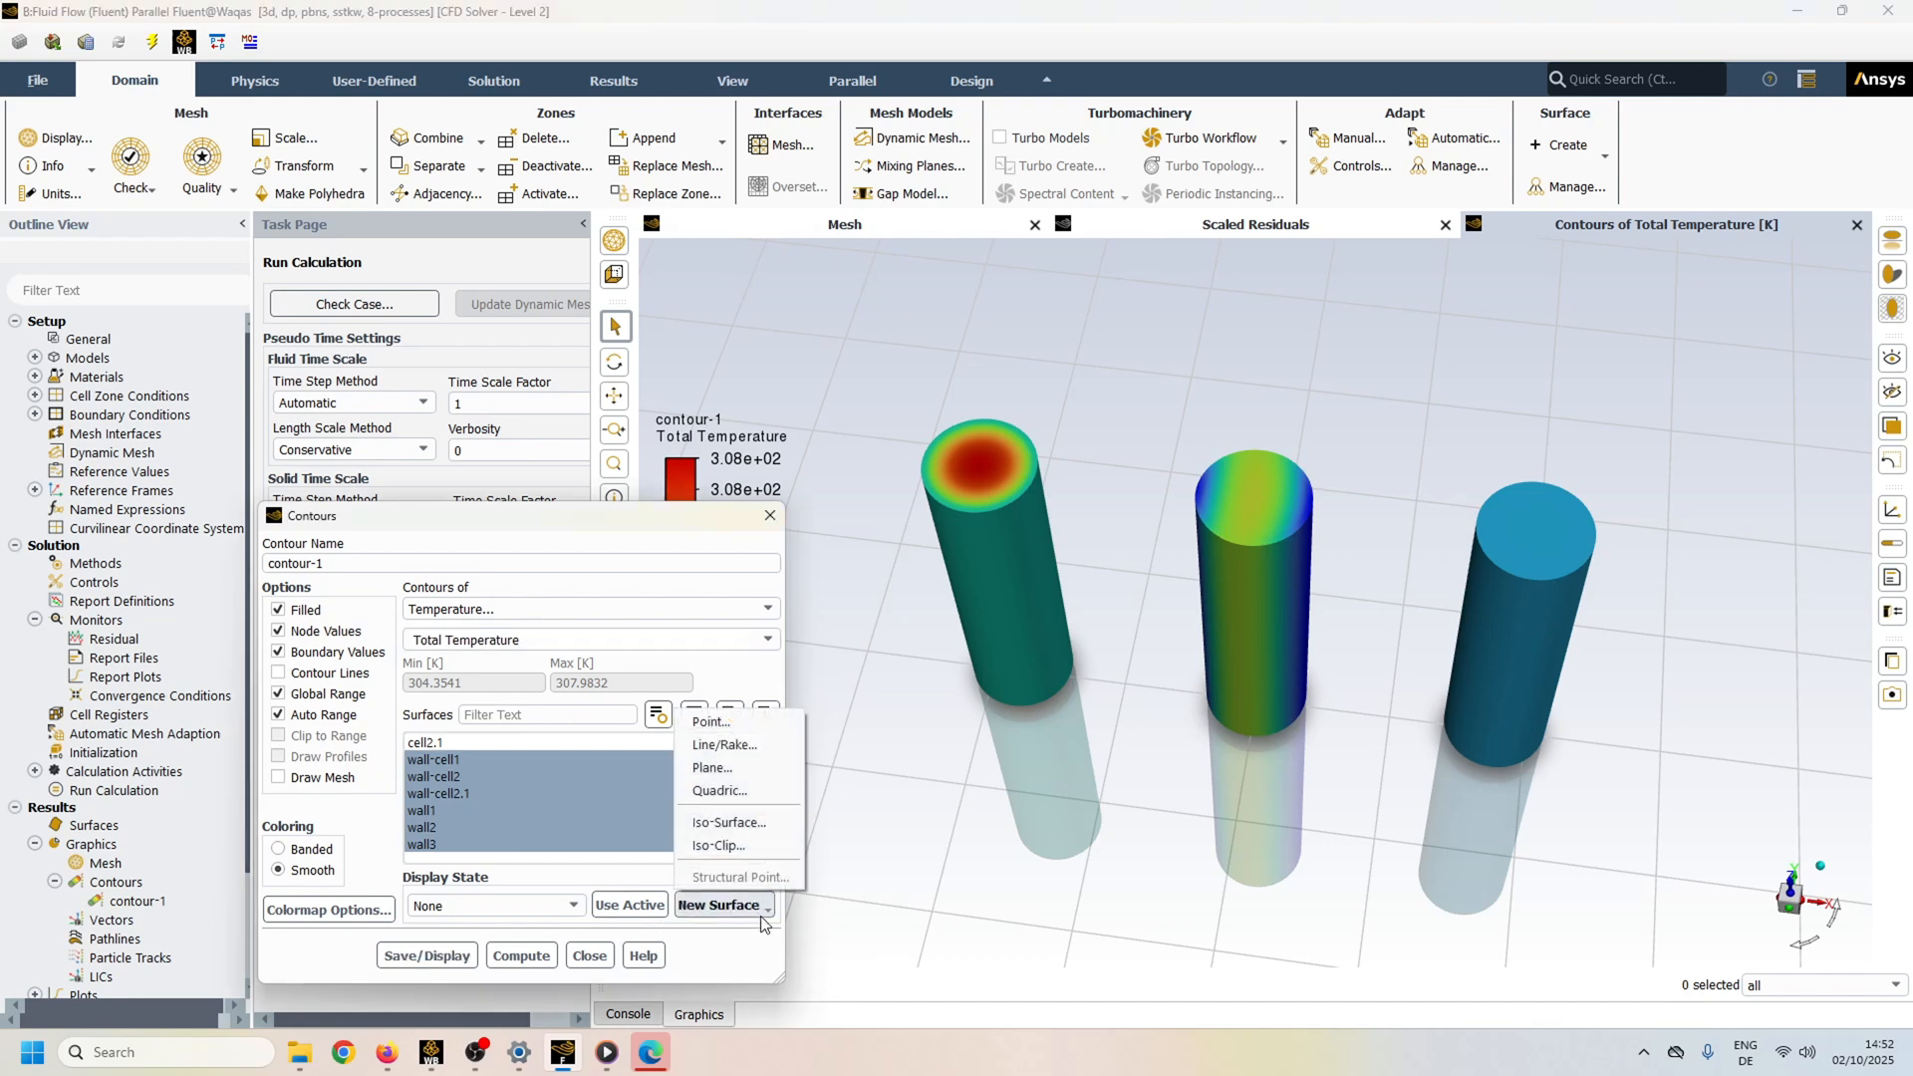
left_click(740, 757)
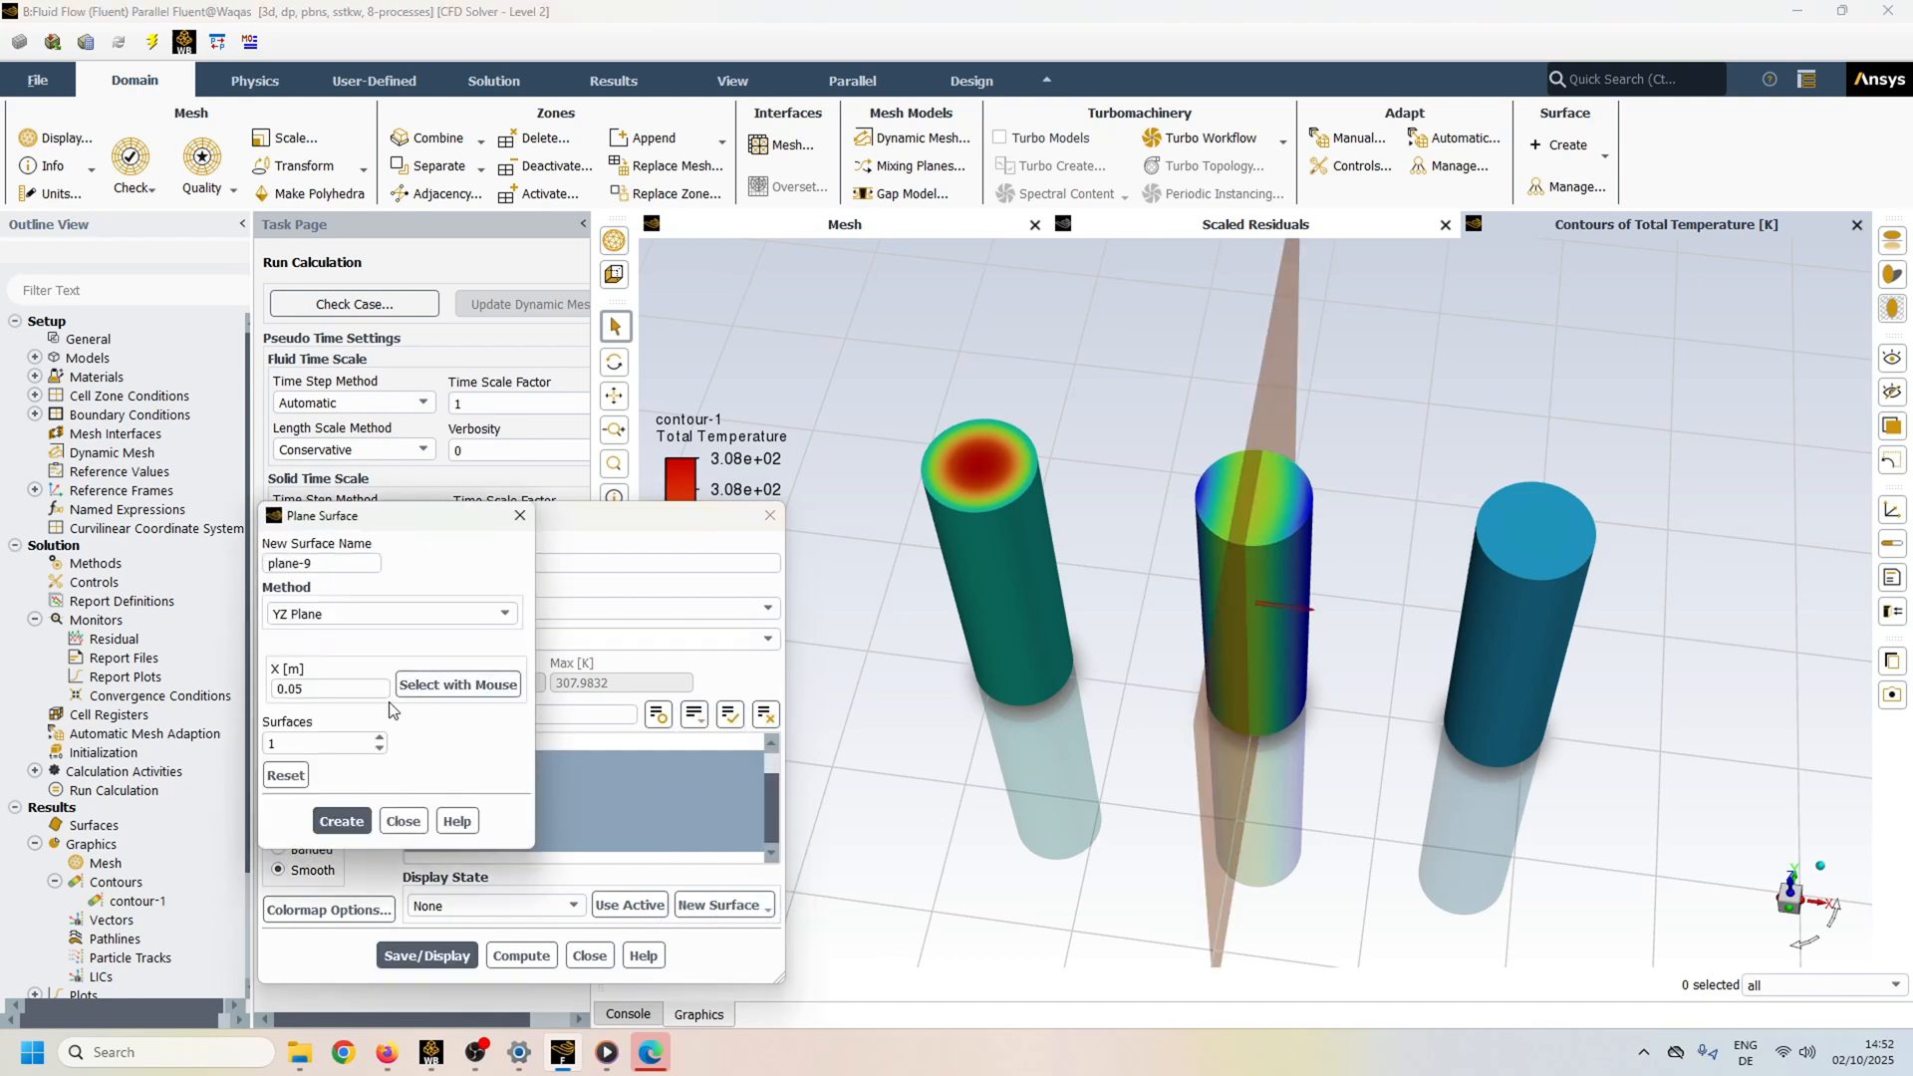
left_click(388, 613)
left_click(385, 651)
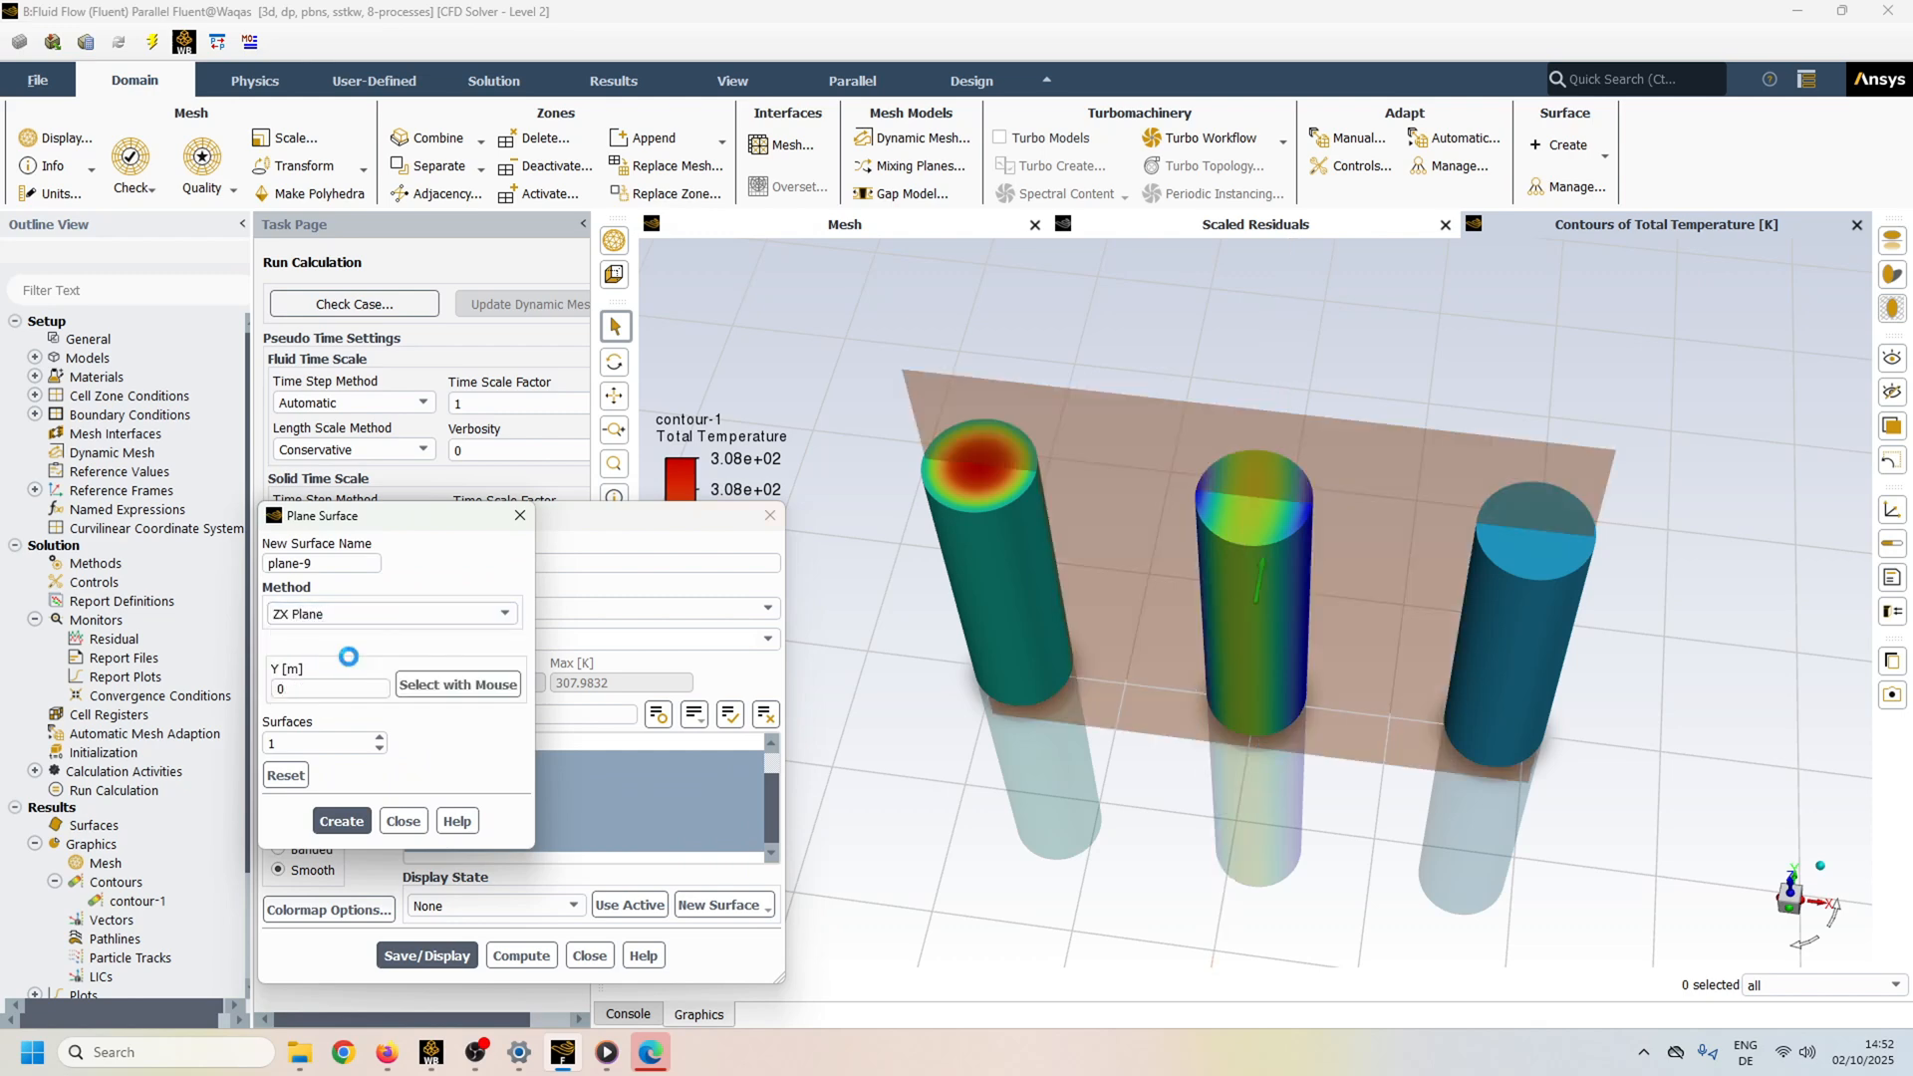
left_click(335, 824)
left_click(403, 824)
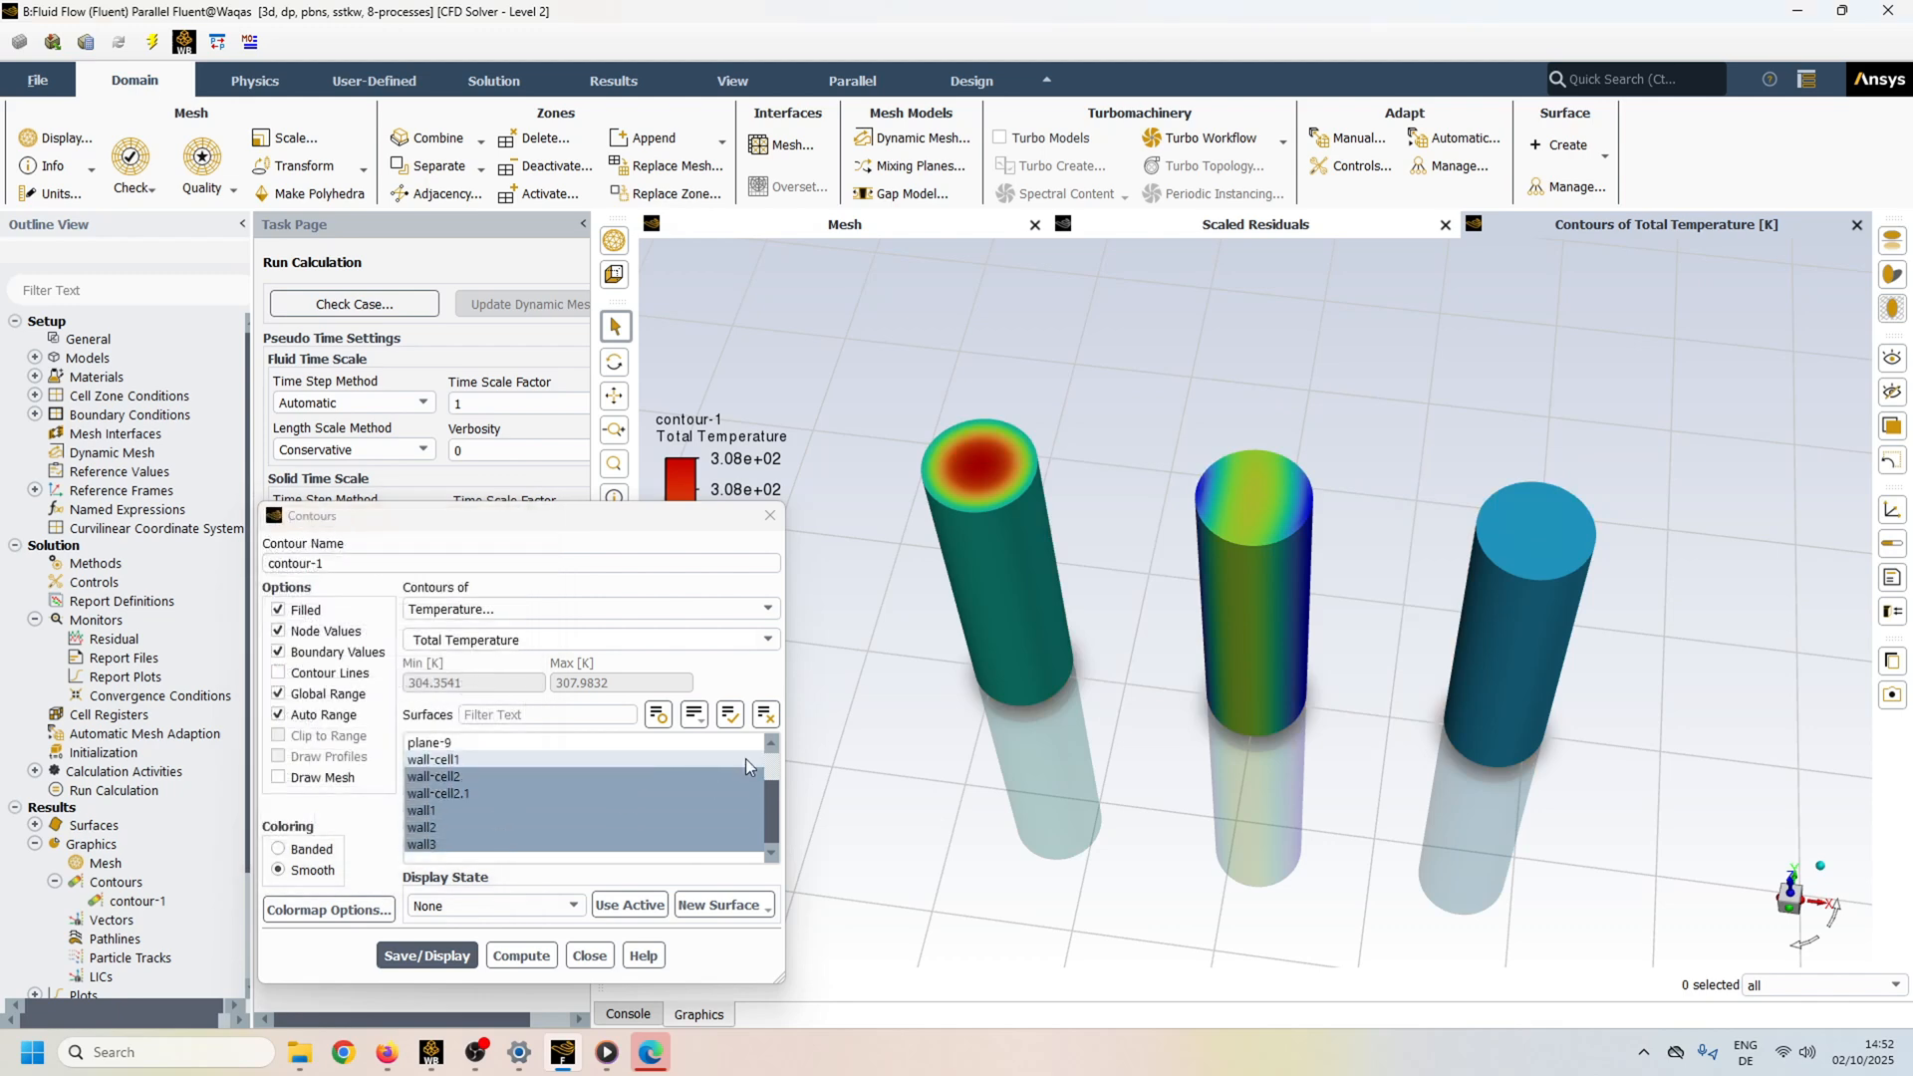
Display the total temperature contour only on the new ZX plane and inspect the cross-sections of the cells.
left_click(766, 715)
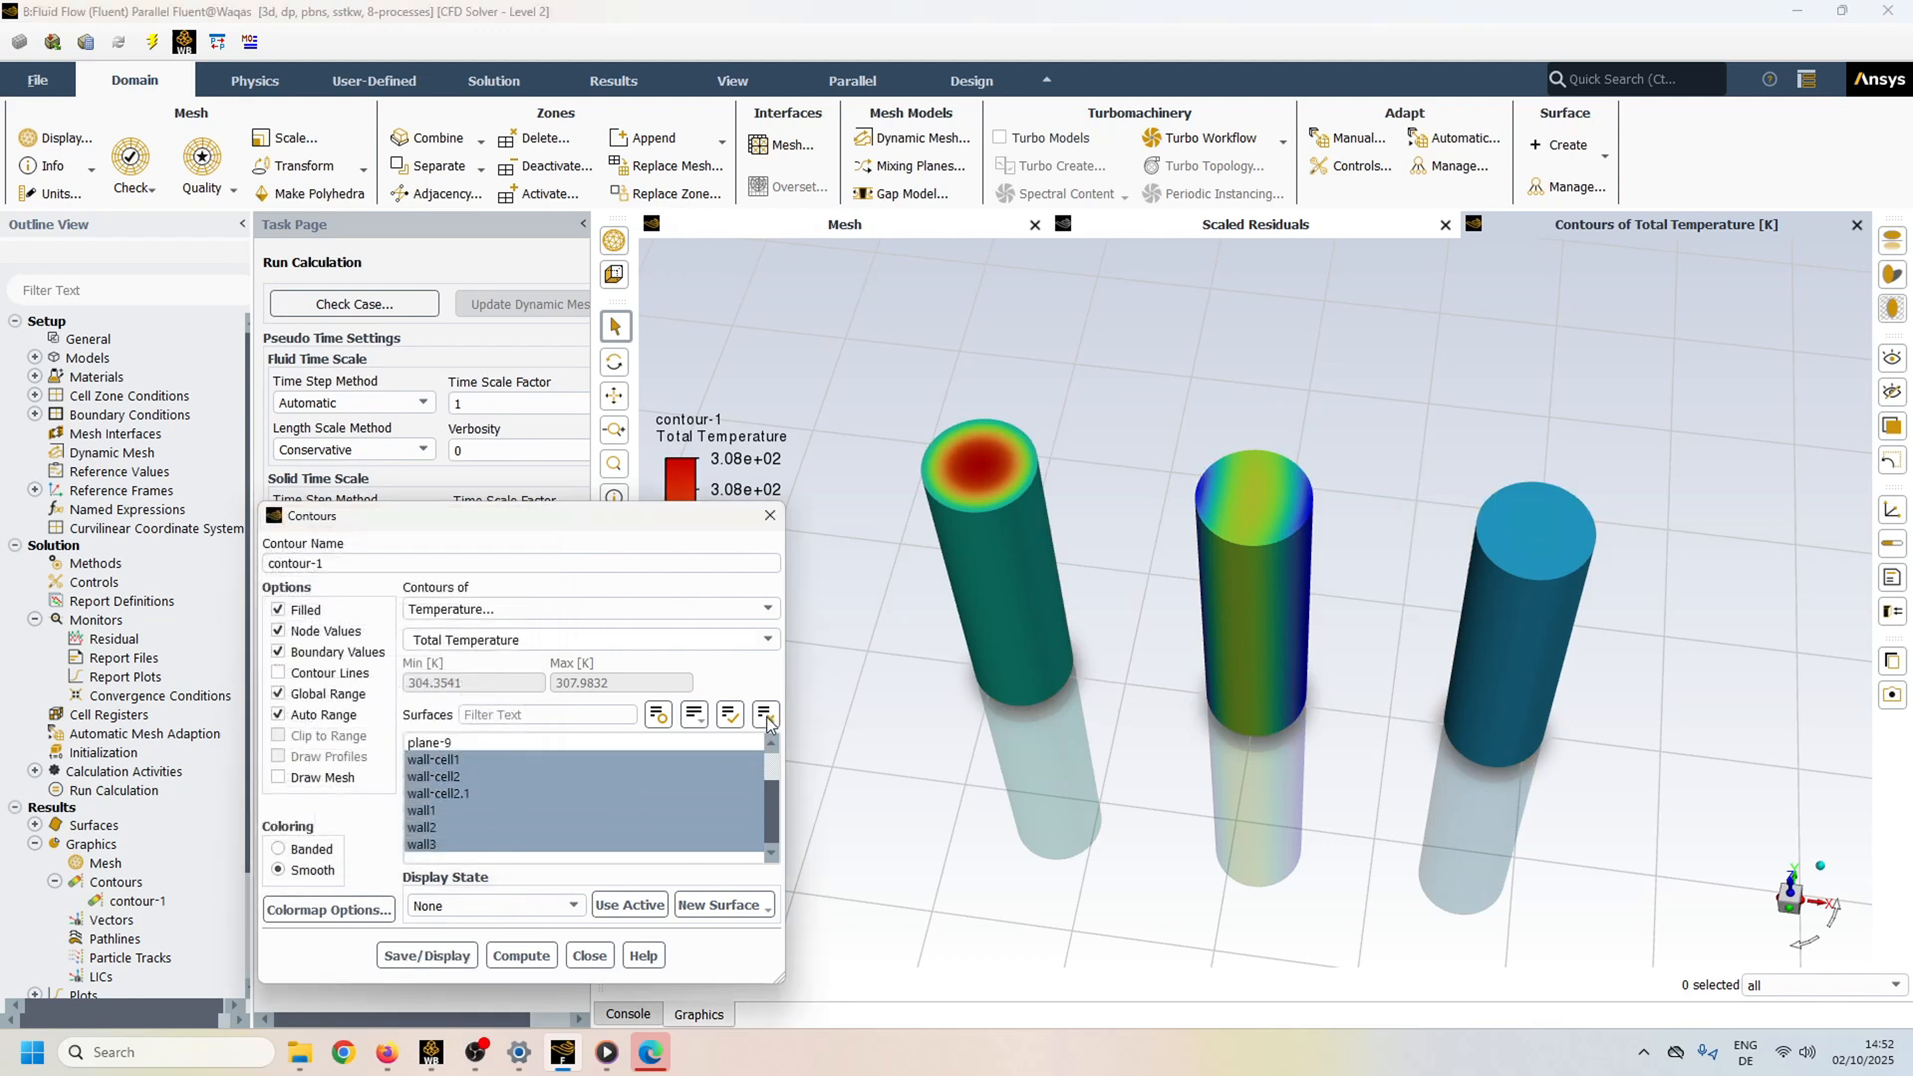
left_click(491, 743)
left_click(431, 954)
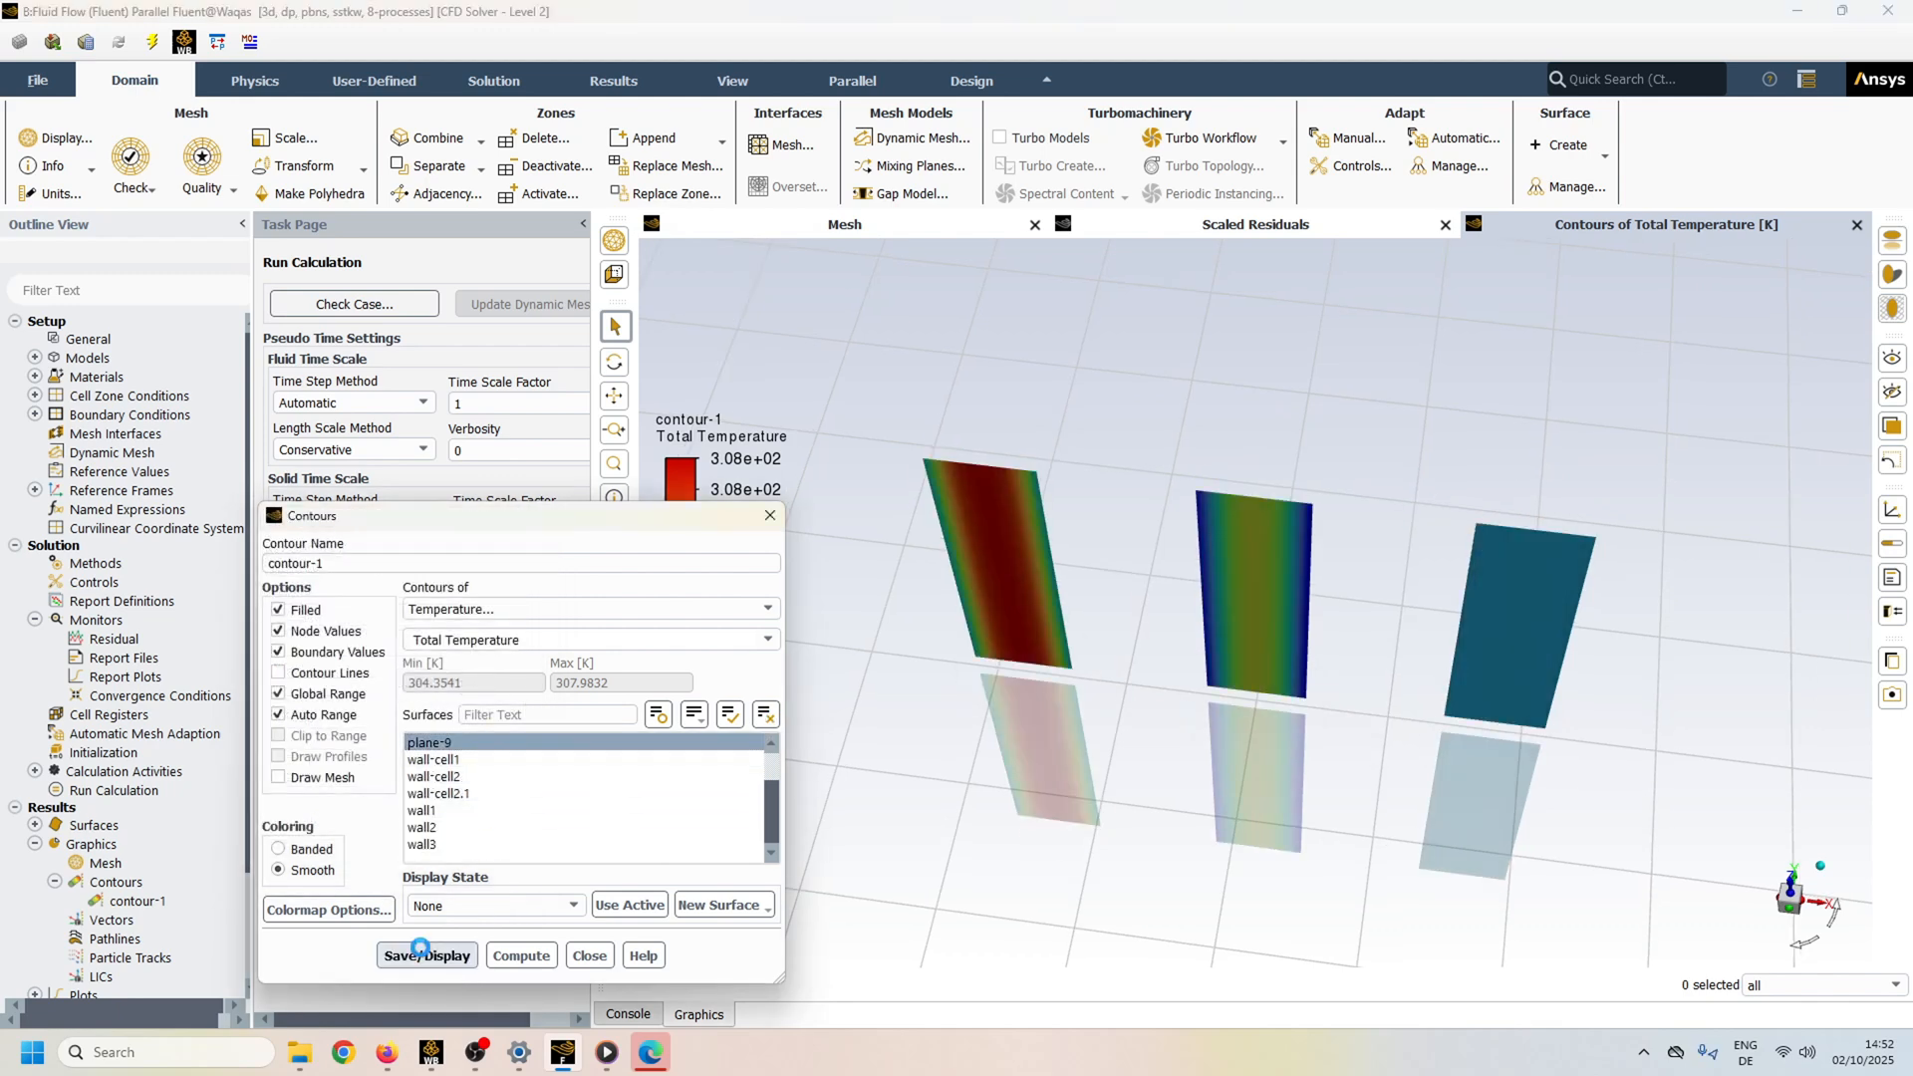
left_click_drag(1444, 594, 1484, 452)
left_click_drag(1303, 695, 1353, 697)
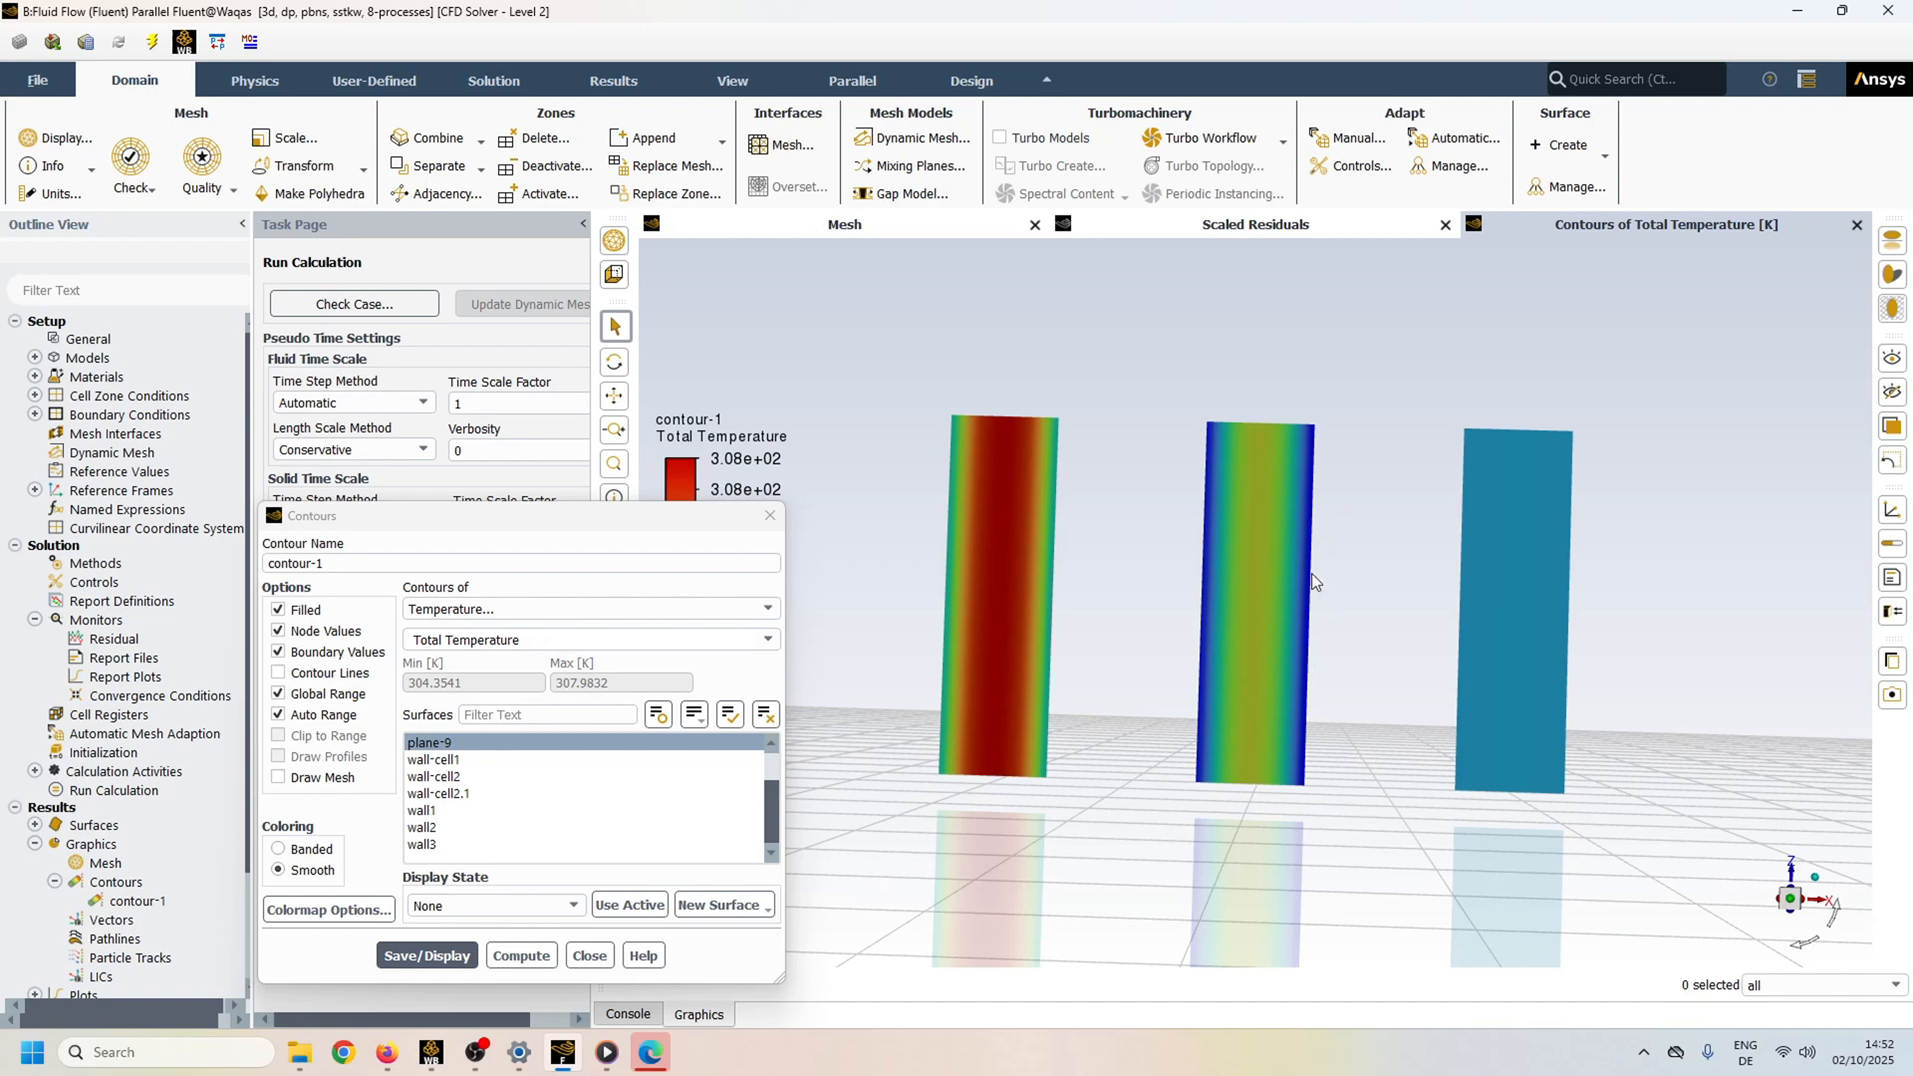
left_click(589, 957)
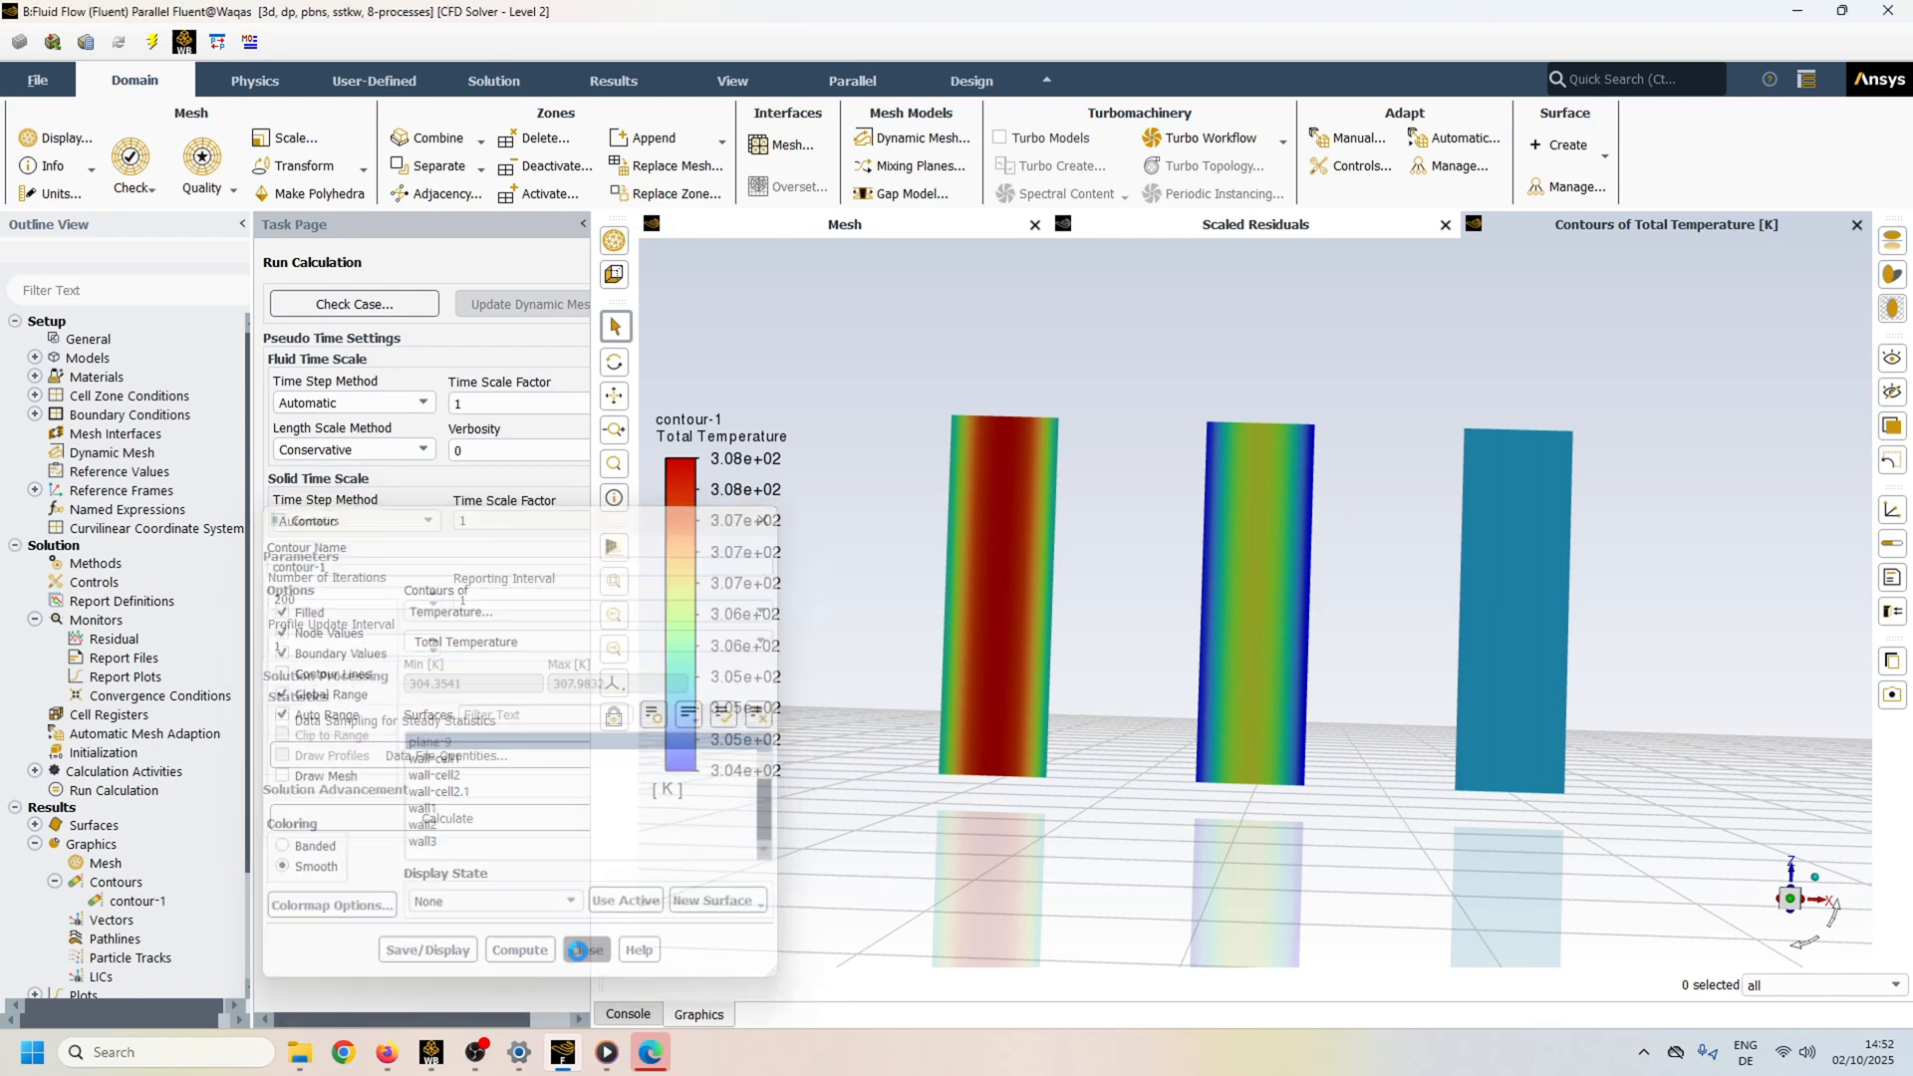
Assign material cell2 to cell zone cell2 and apply the change.
left_click(37, 396)
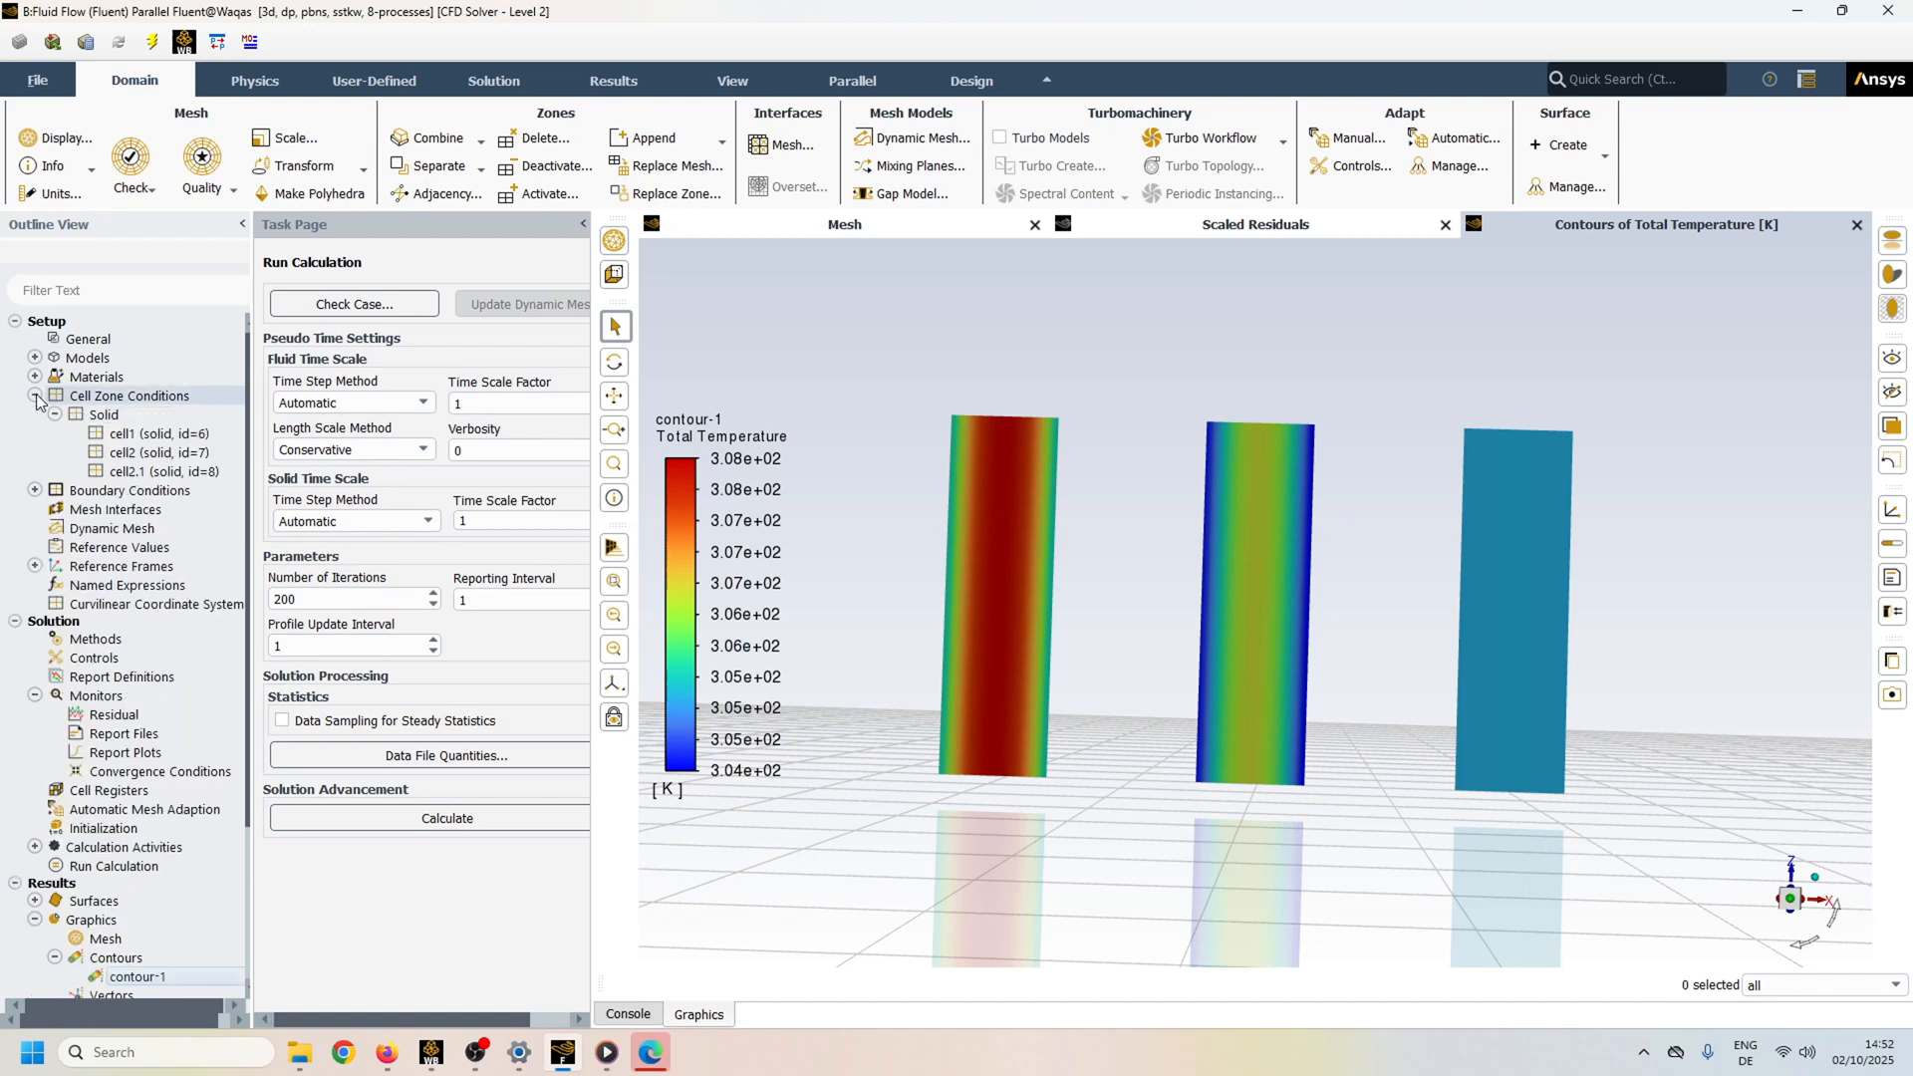
double_click(126, 459)
left_click(438, 591)
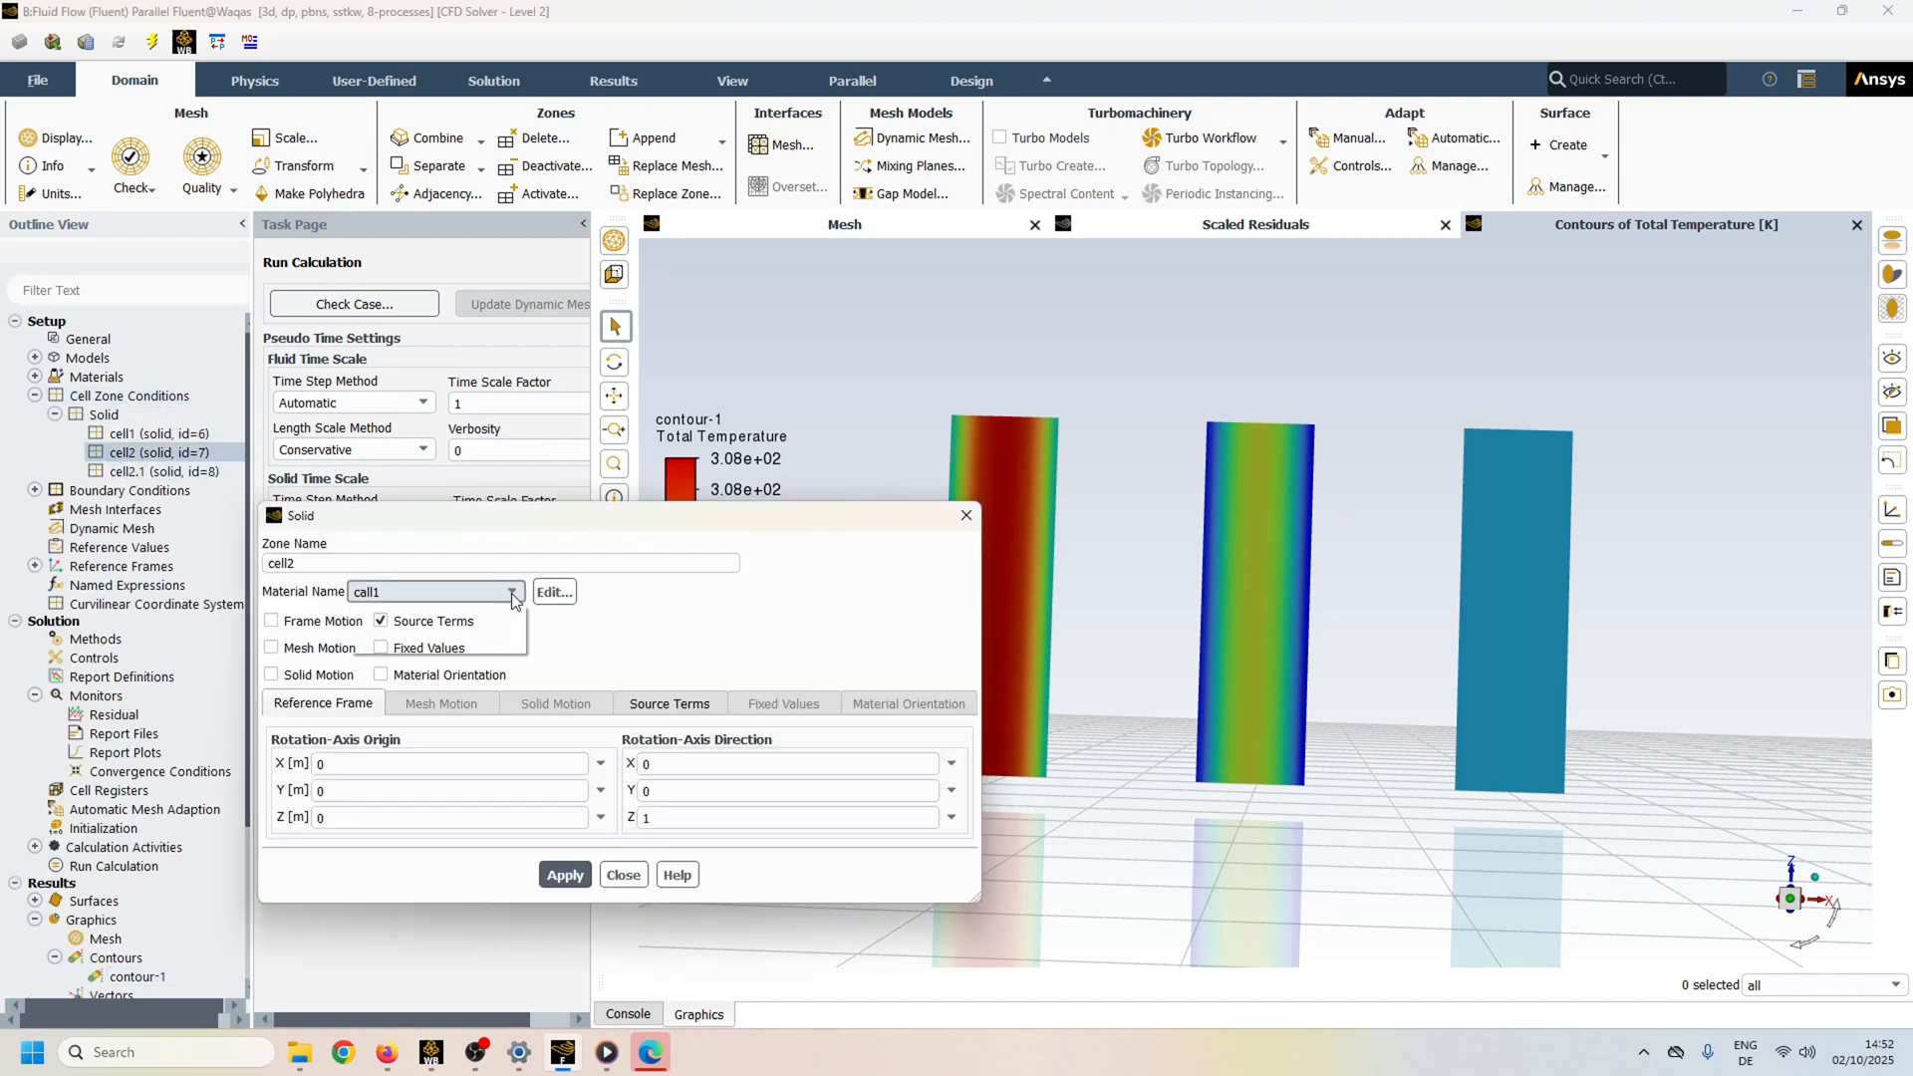
left_click(453, 611)
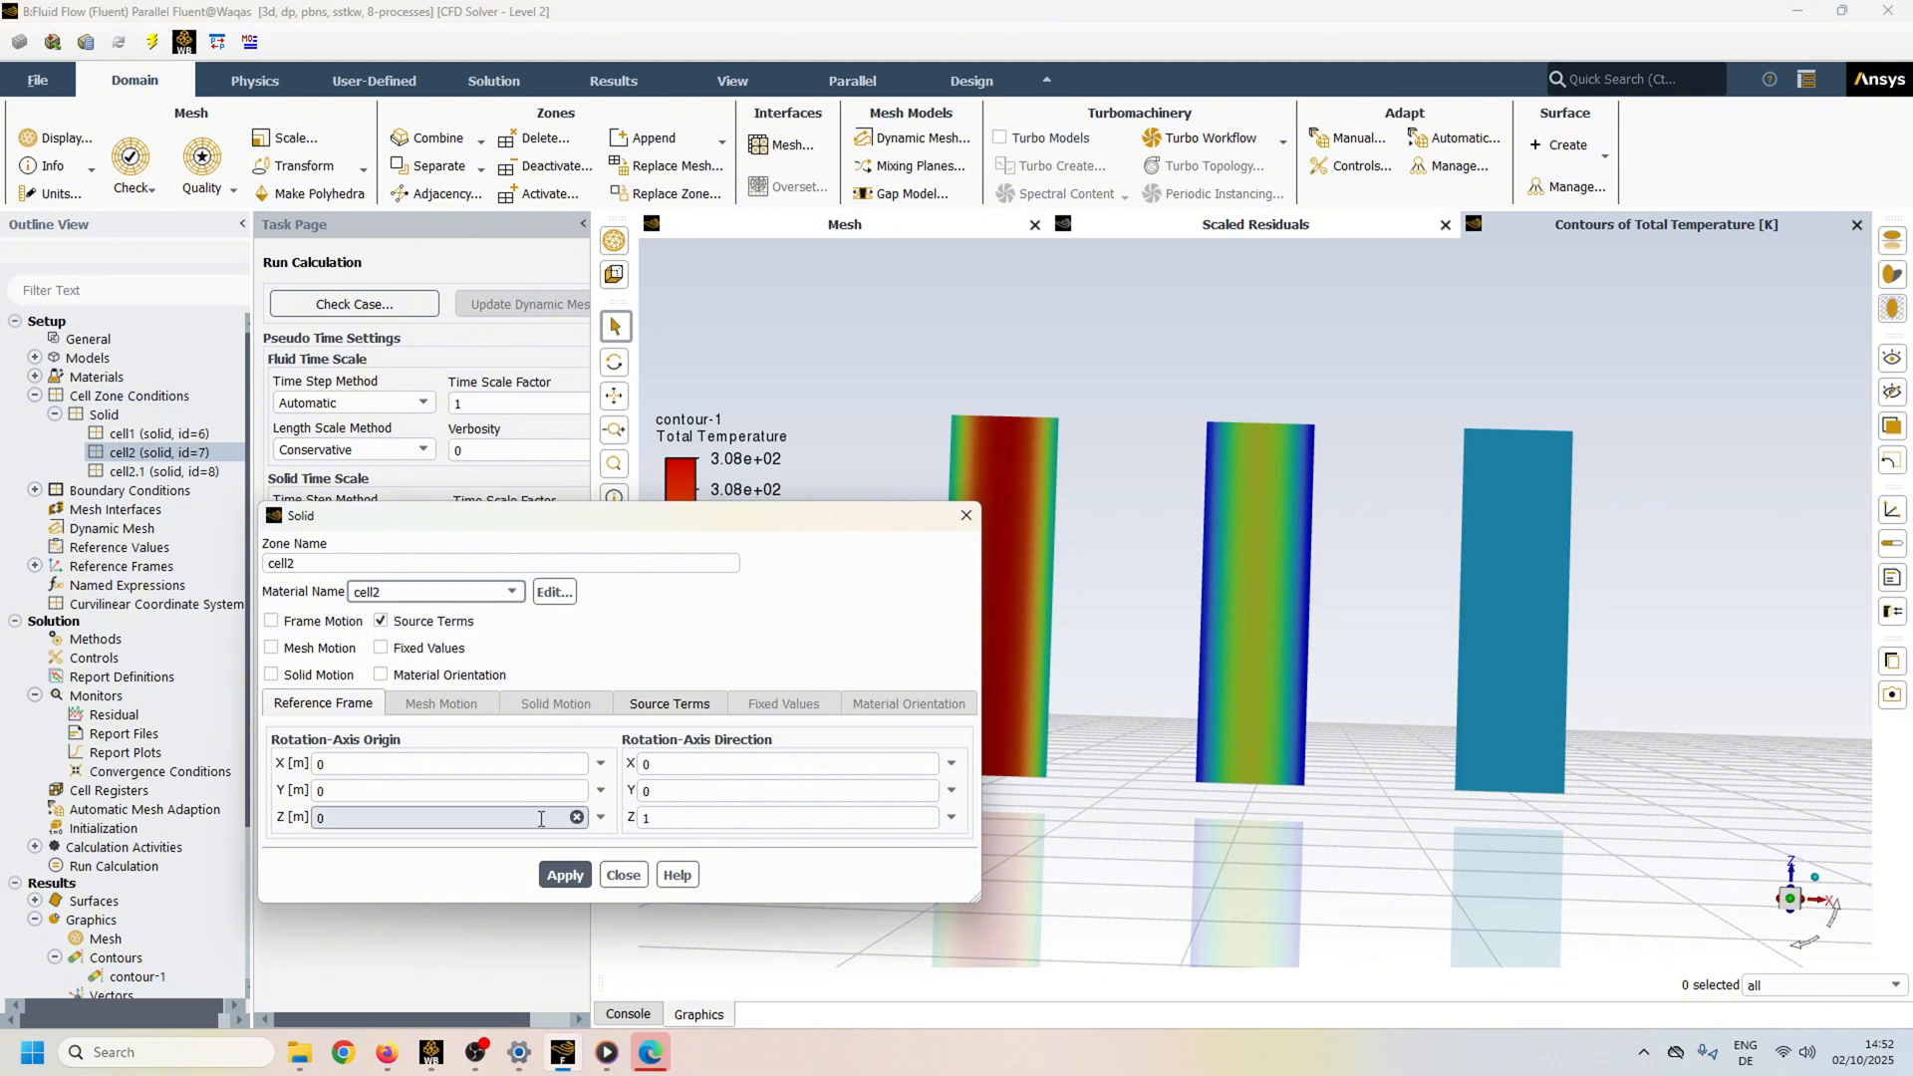
left_click(552, 875)
left_click(620, 877)
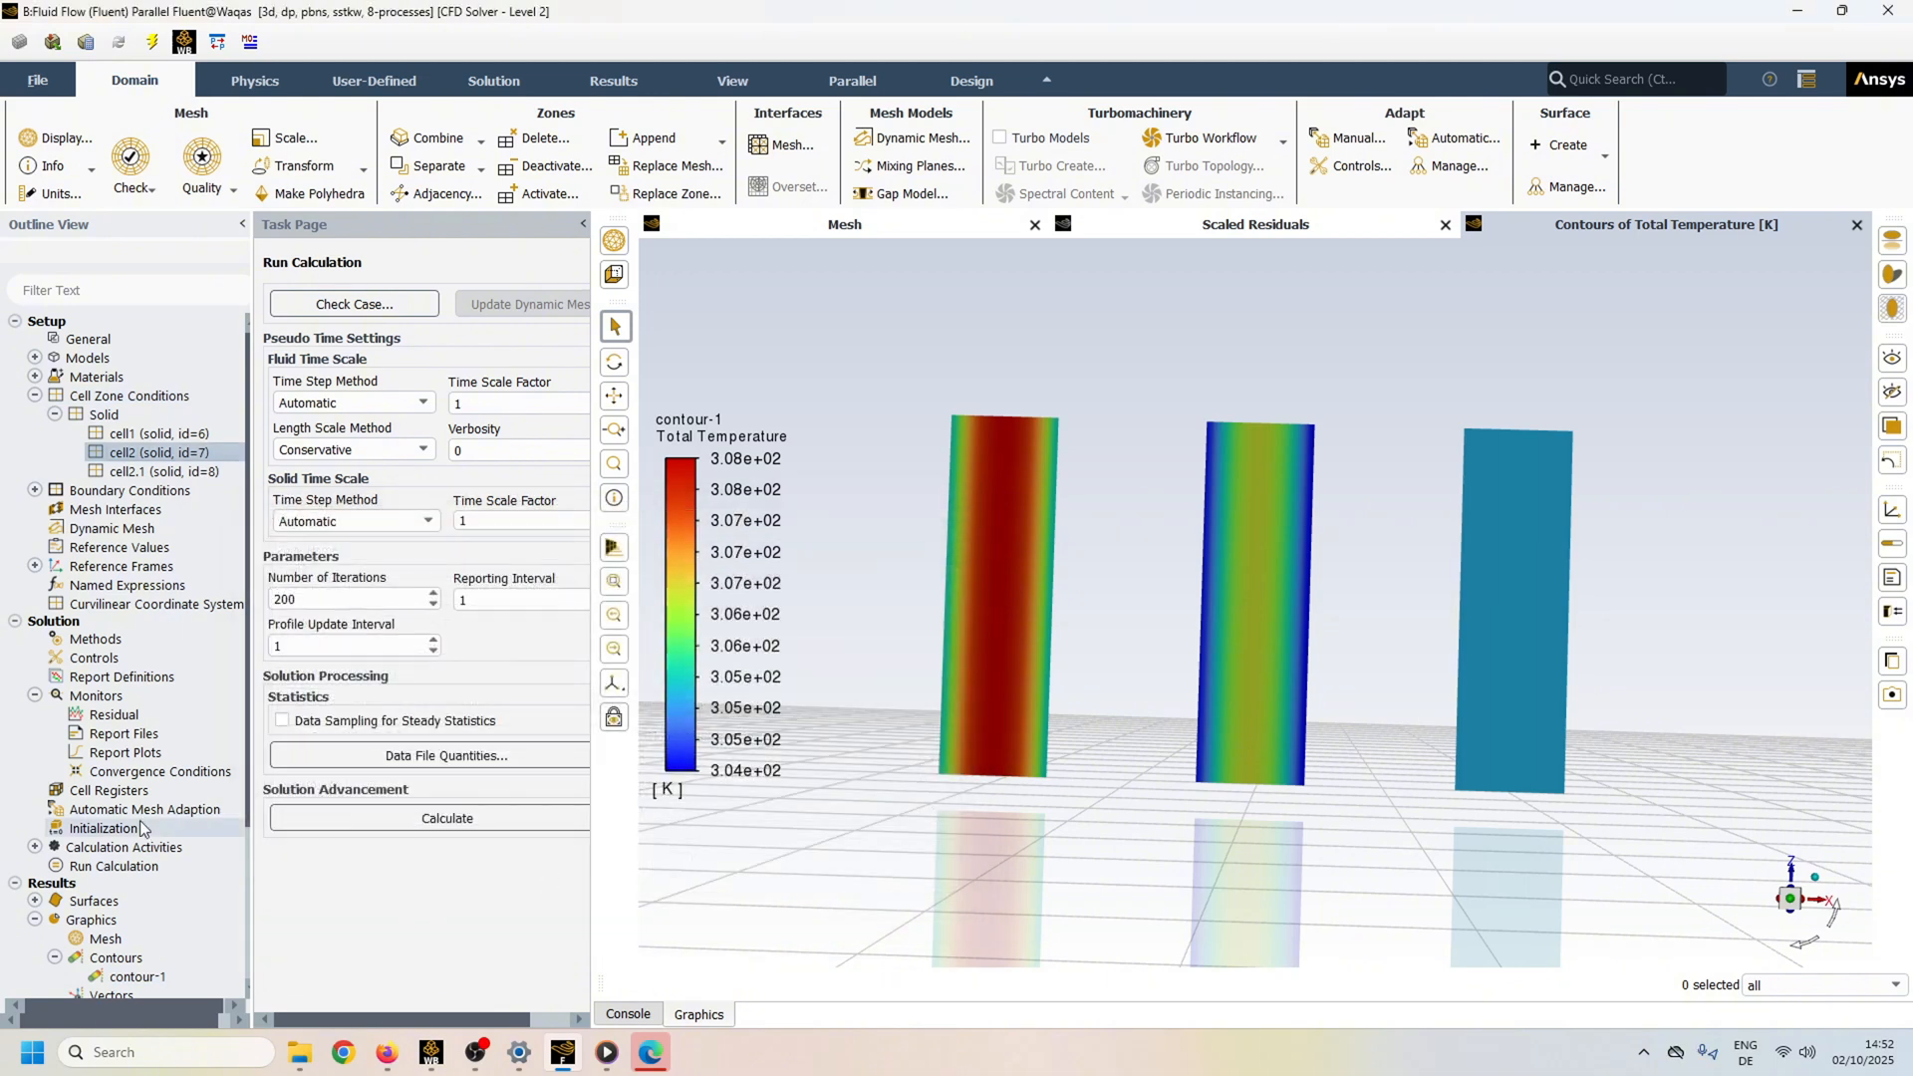
Reinitialize and rerun the calculation with the changed cell zone material, discarding the previous solution data.
right_click(139, 869)
left_click(174, 927)
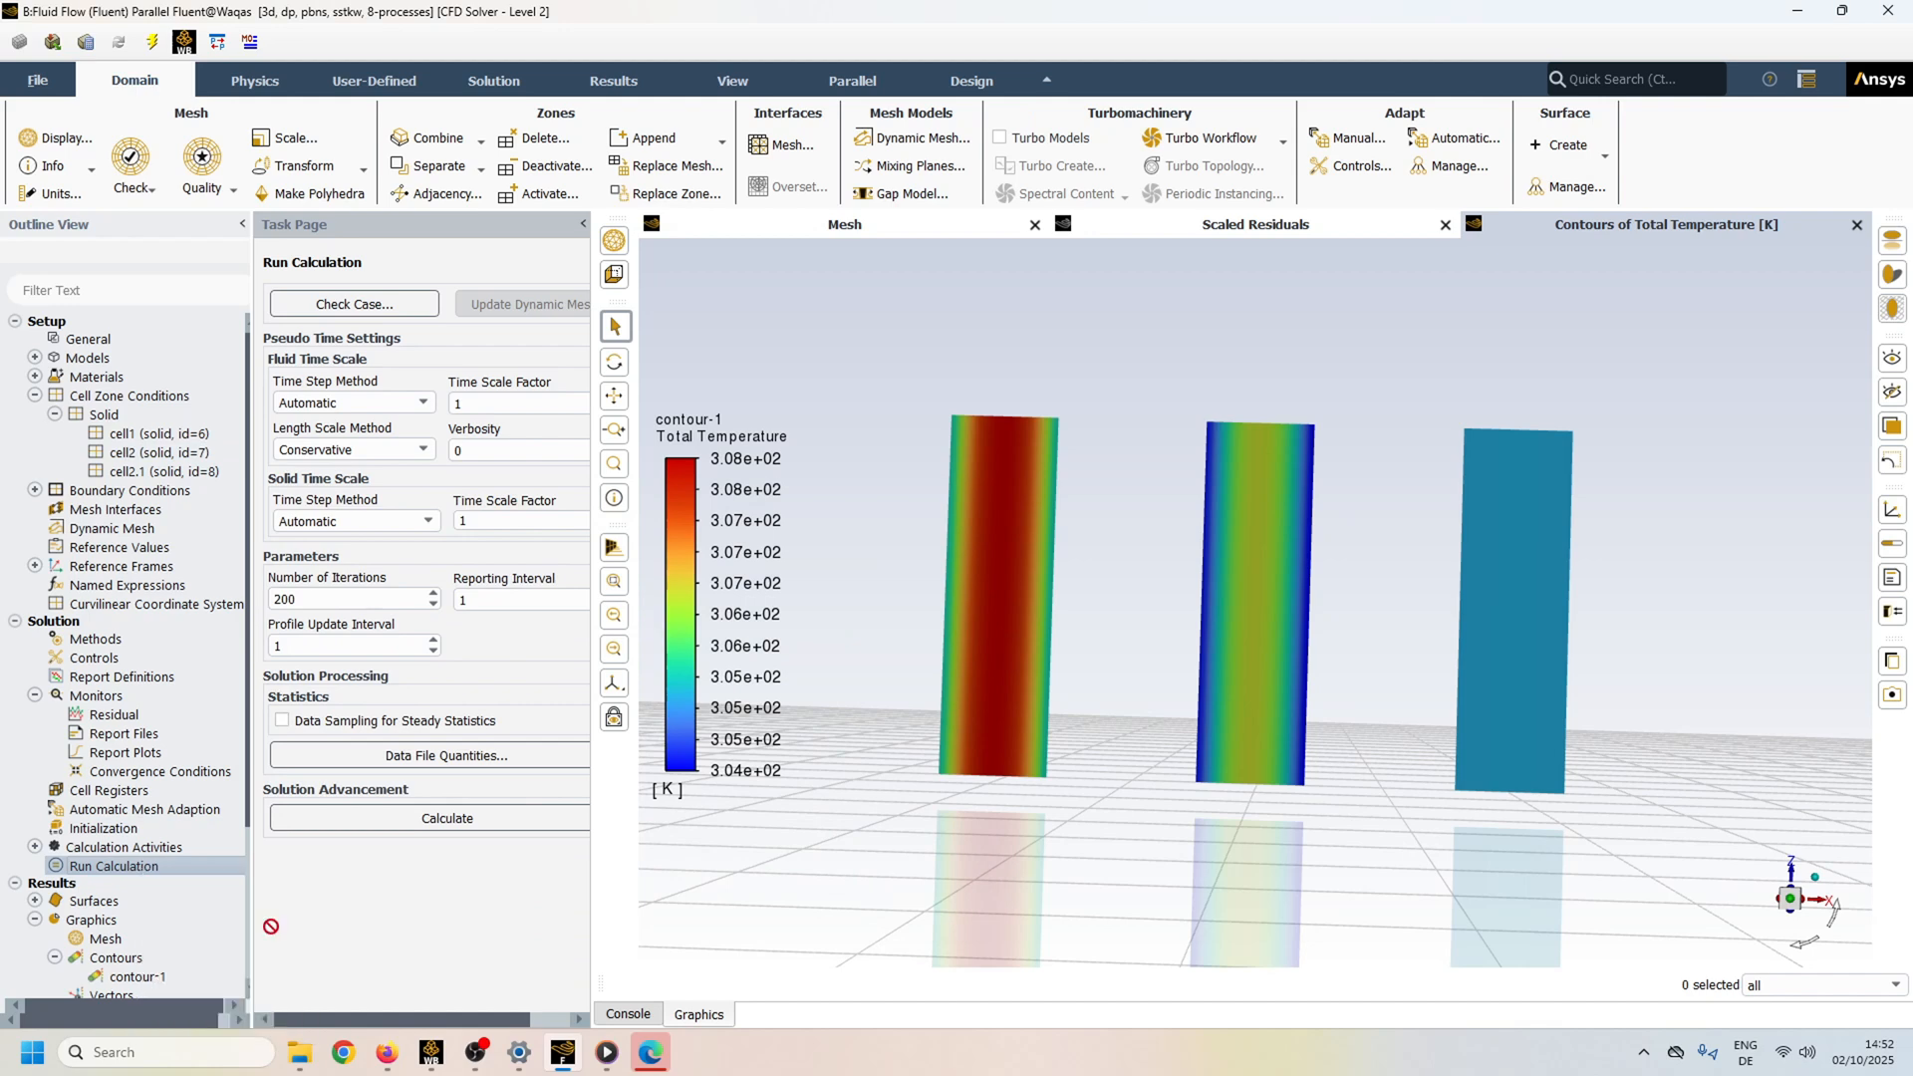
left_click(1038, 557)
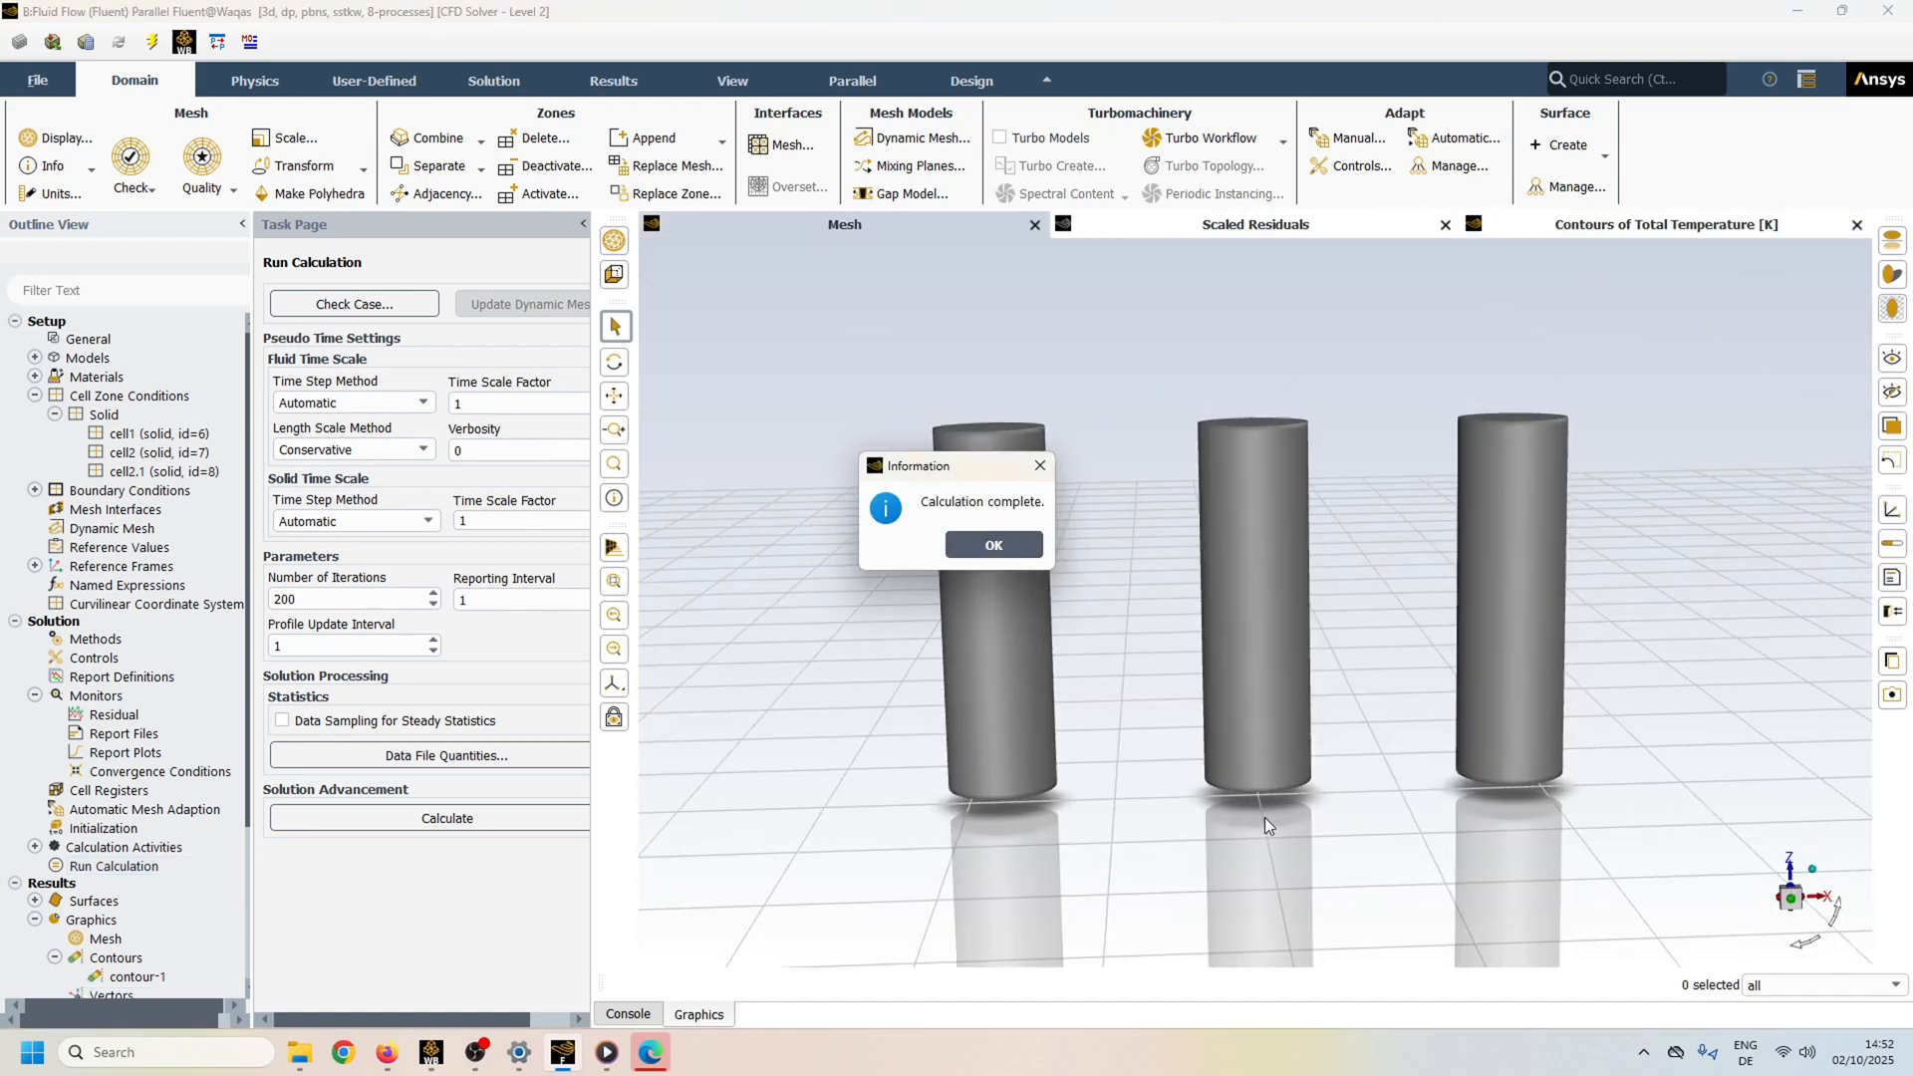
Redisplay contour-1 of total temperature on the ZX plane with the new solution and inspect the three cells.
left_click(156, 974)
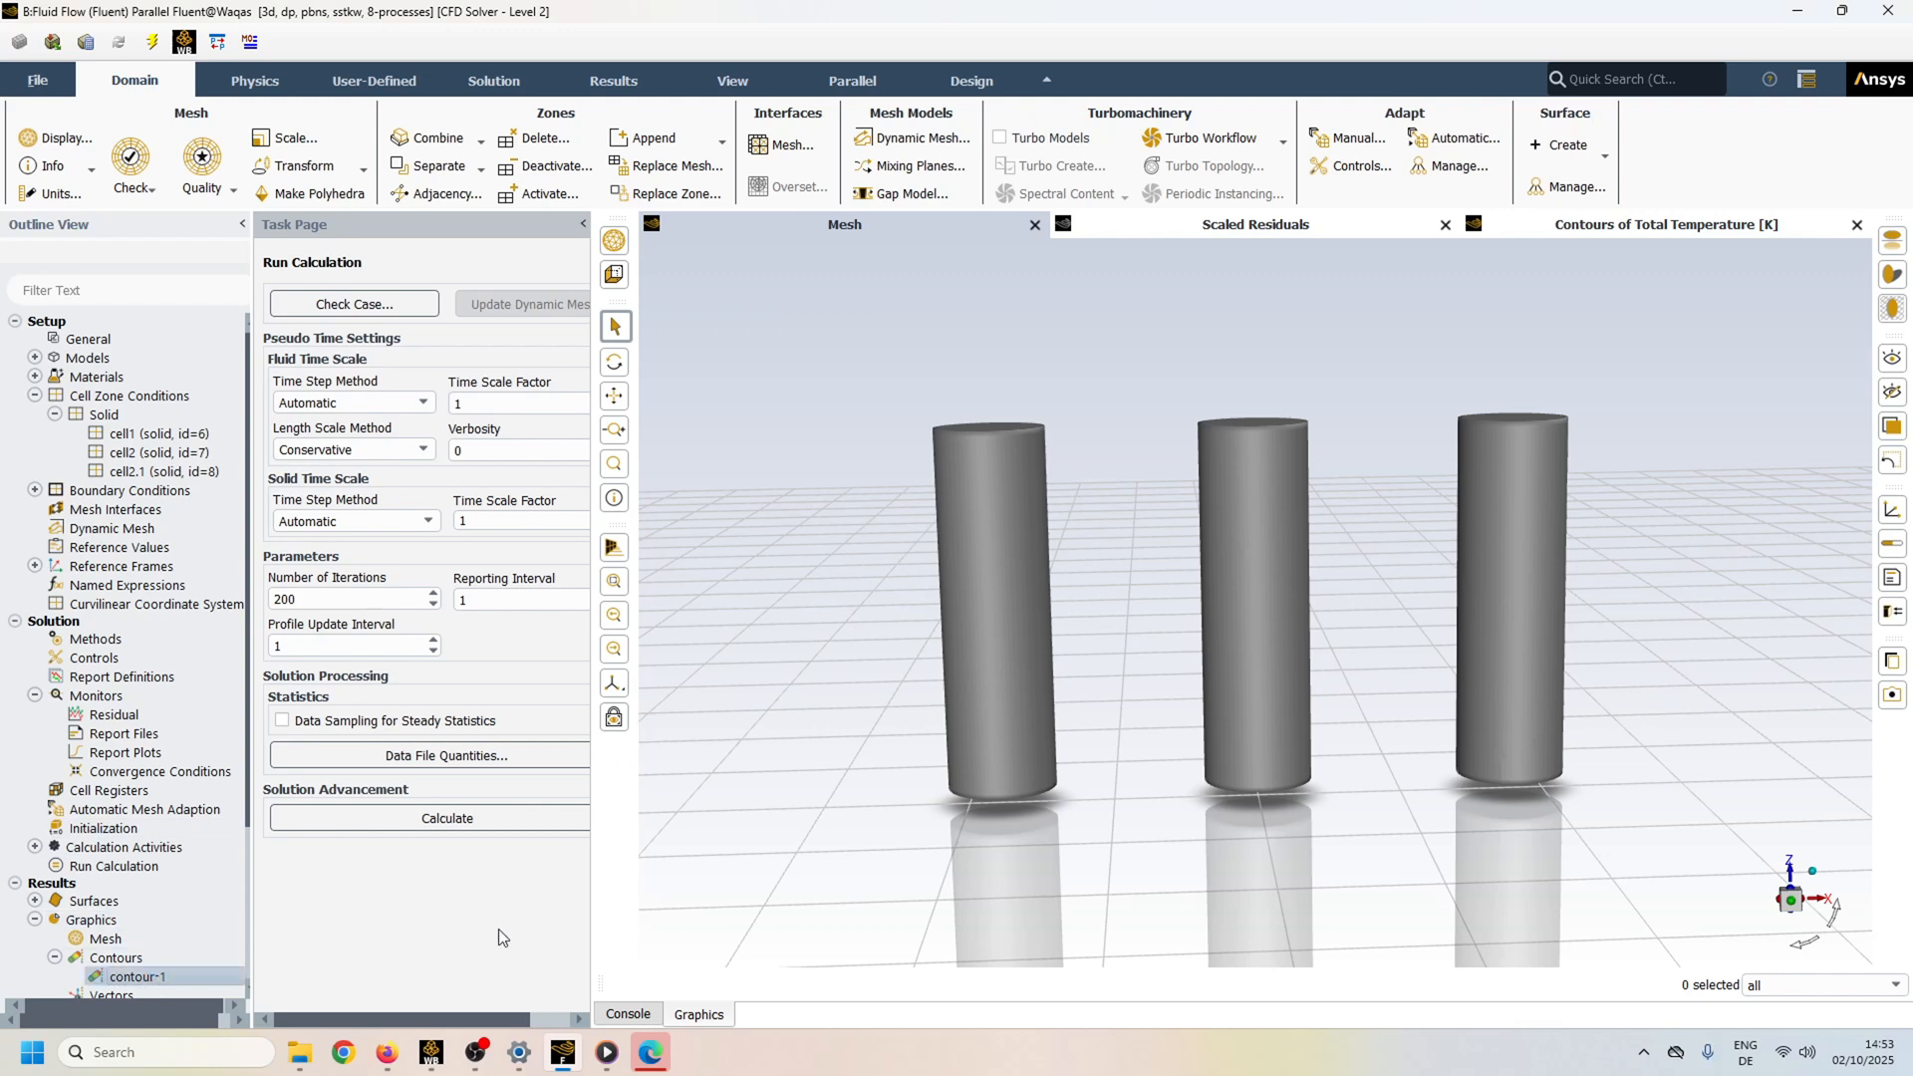
double_click(136, 978)
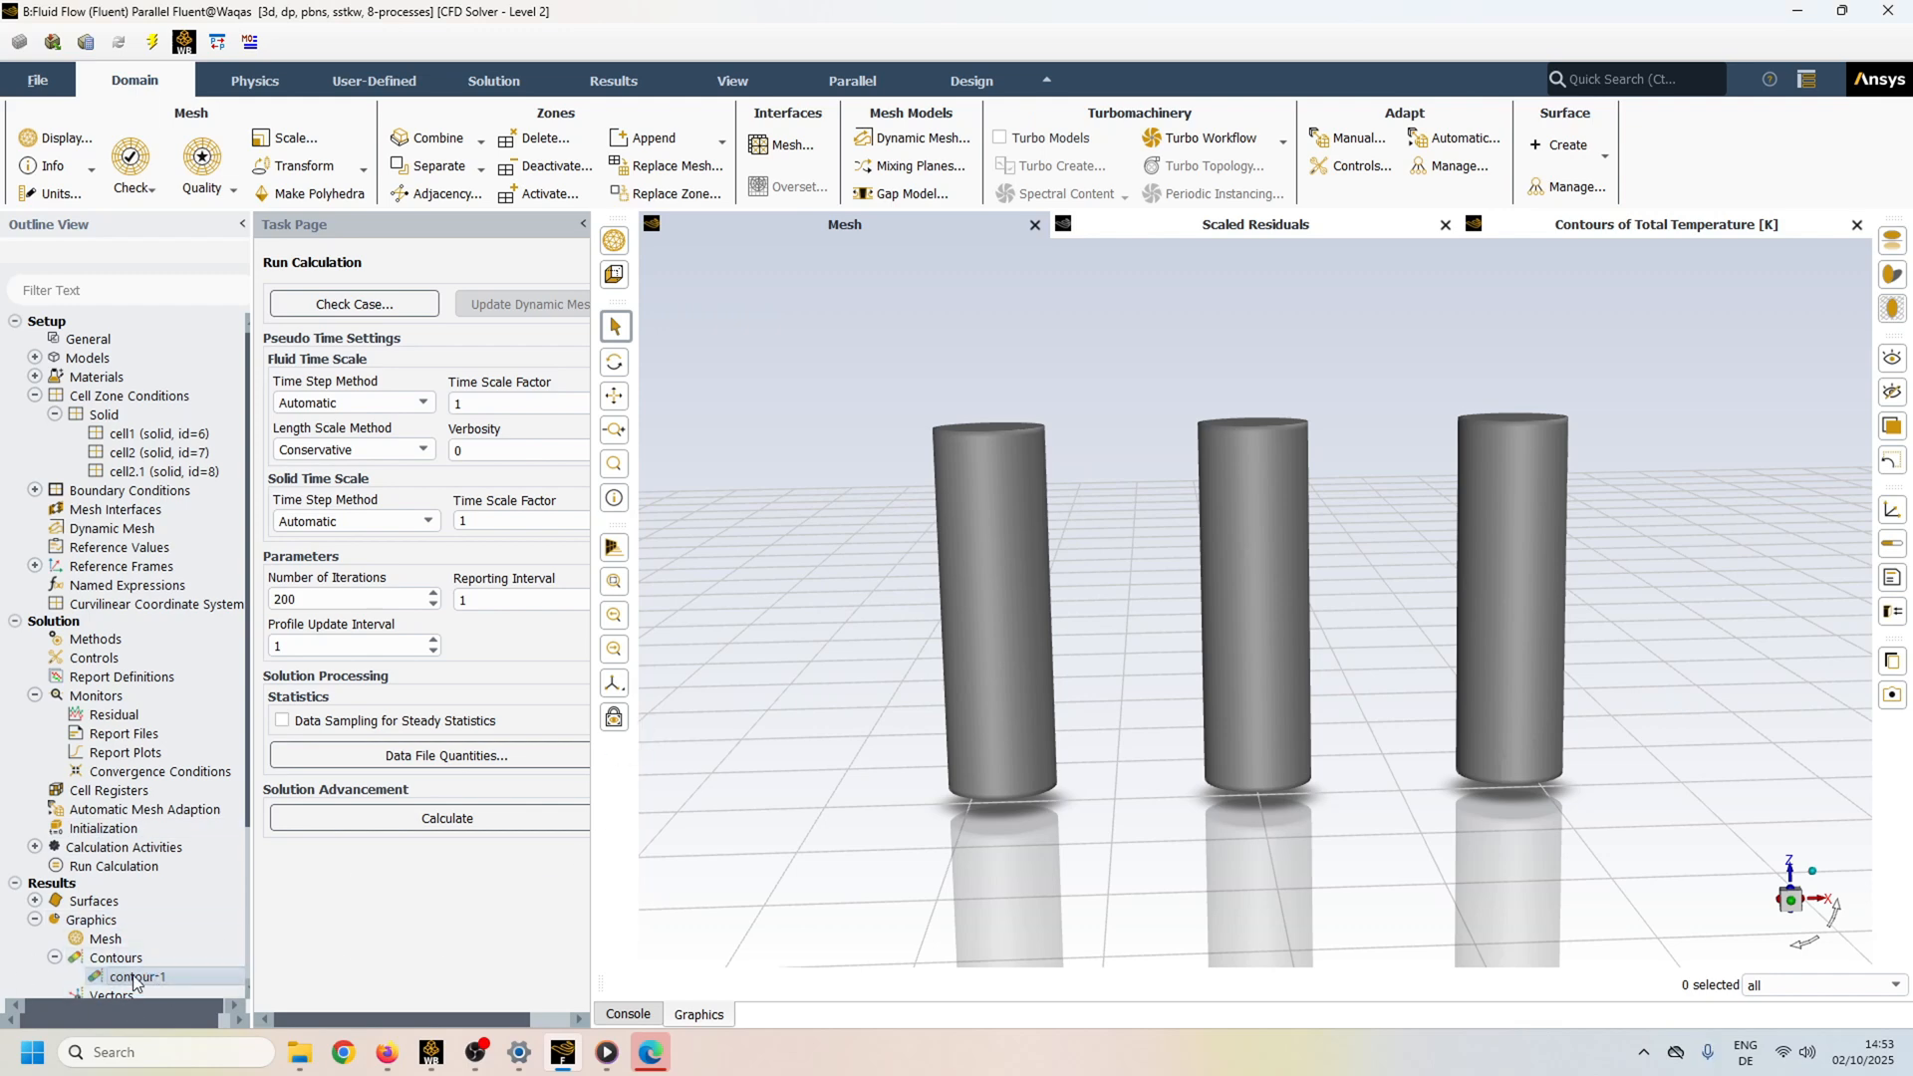
left_click(447, 954)
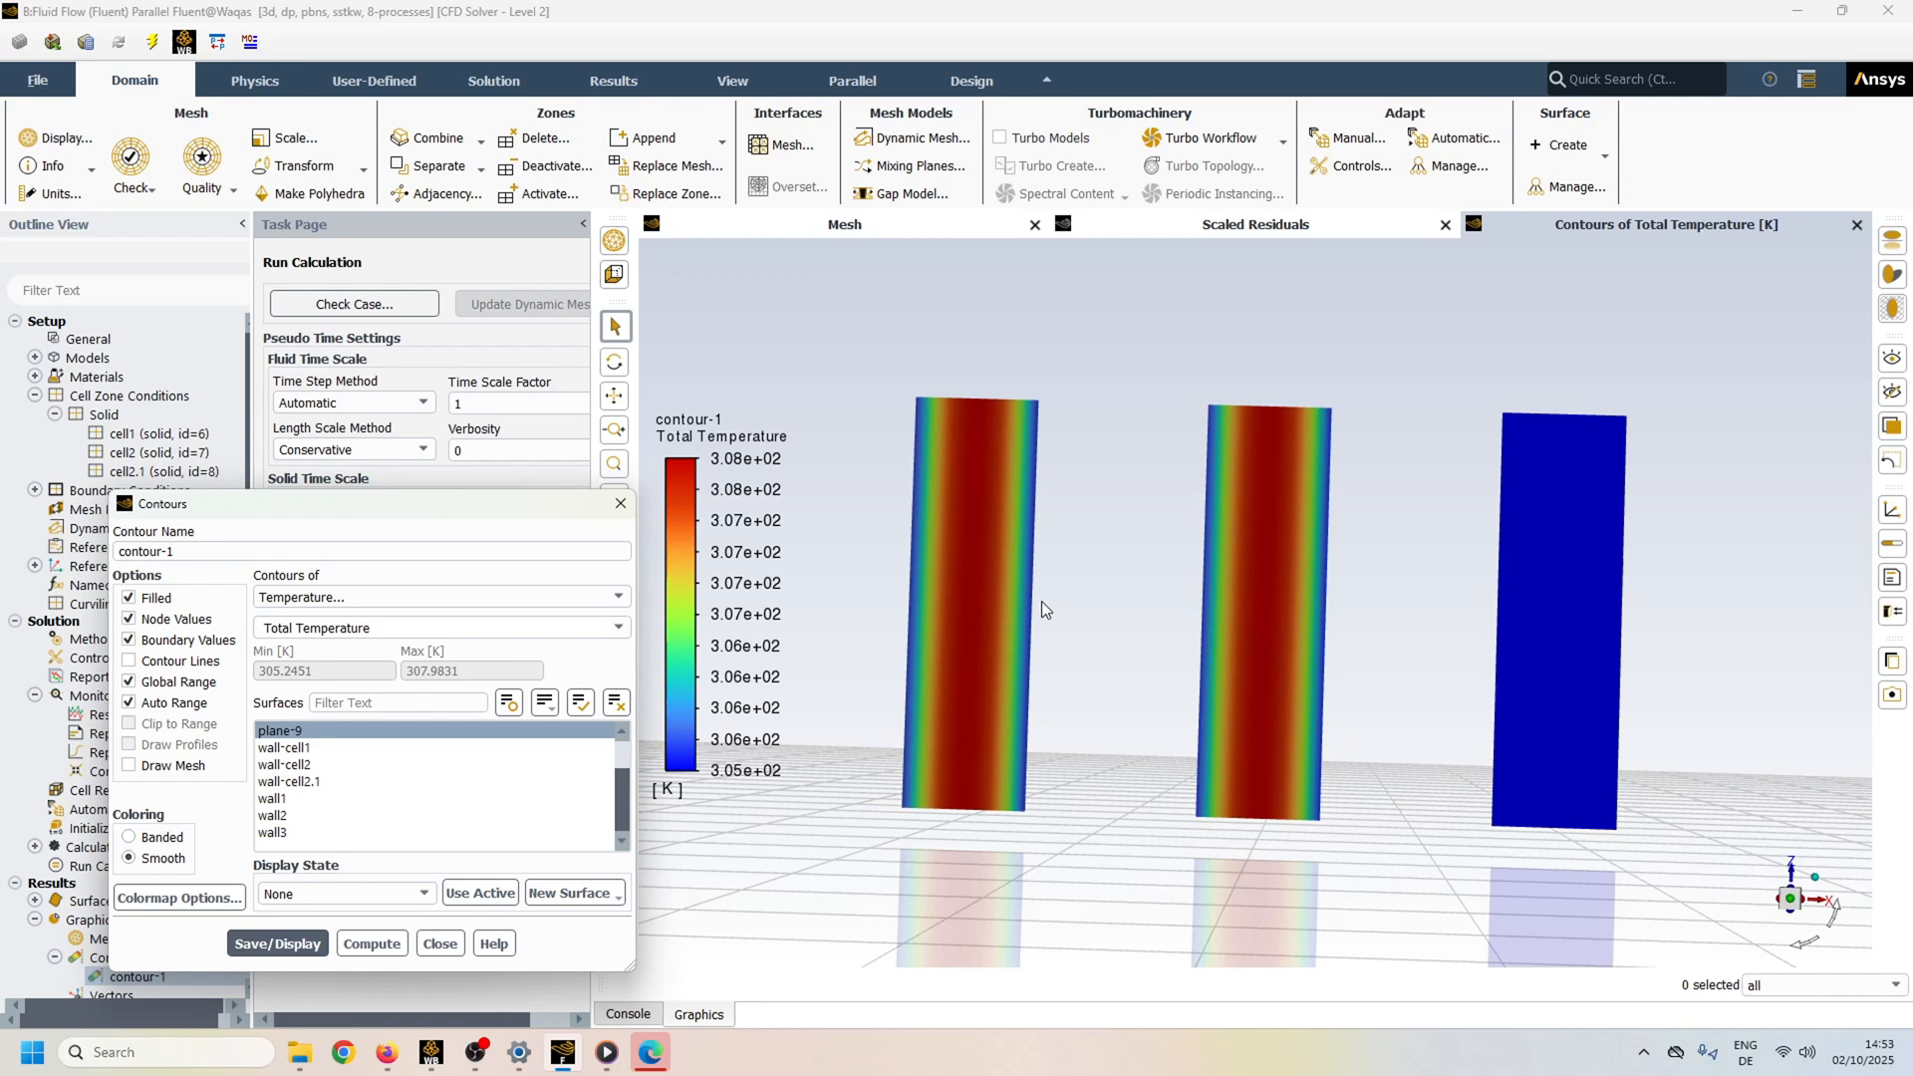
left_click_drag(1042, 601, 1217, 680)
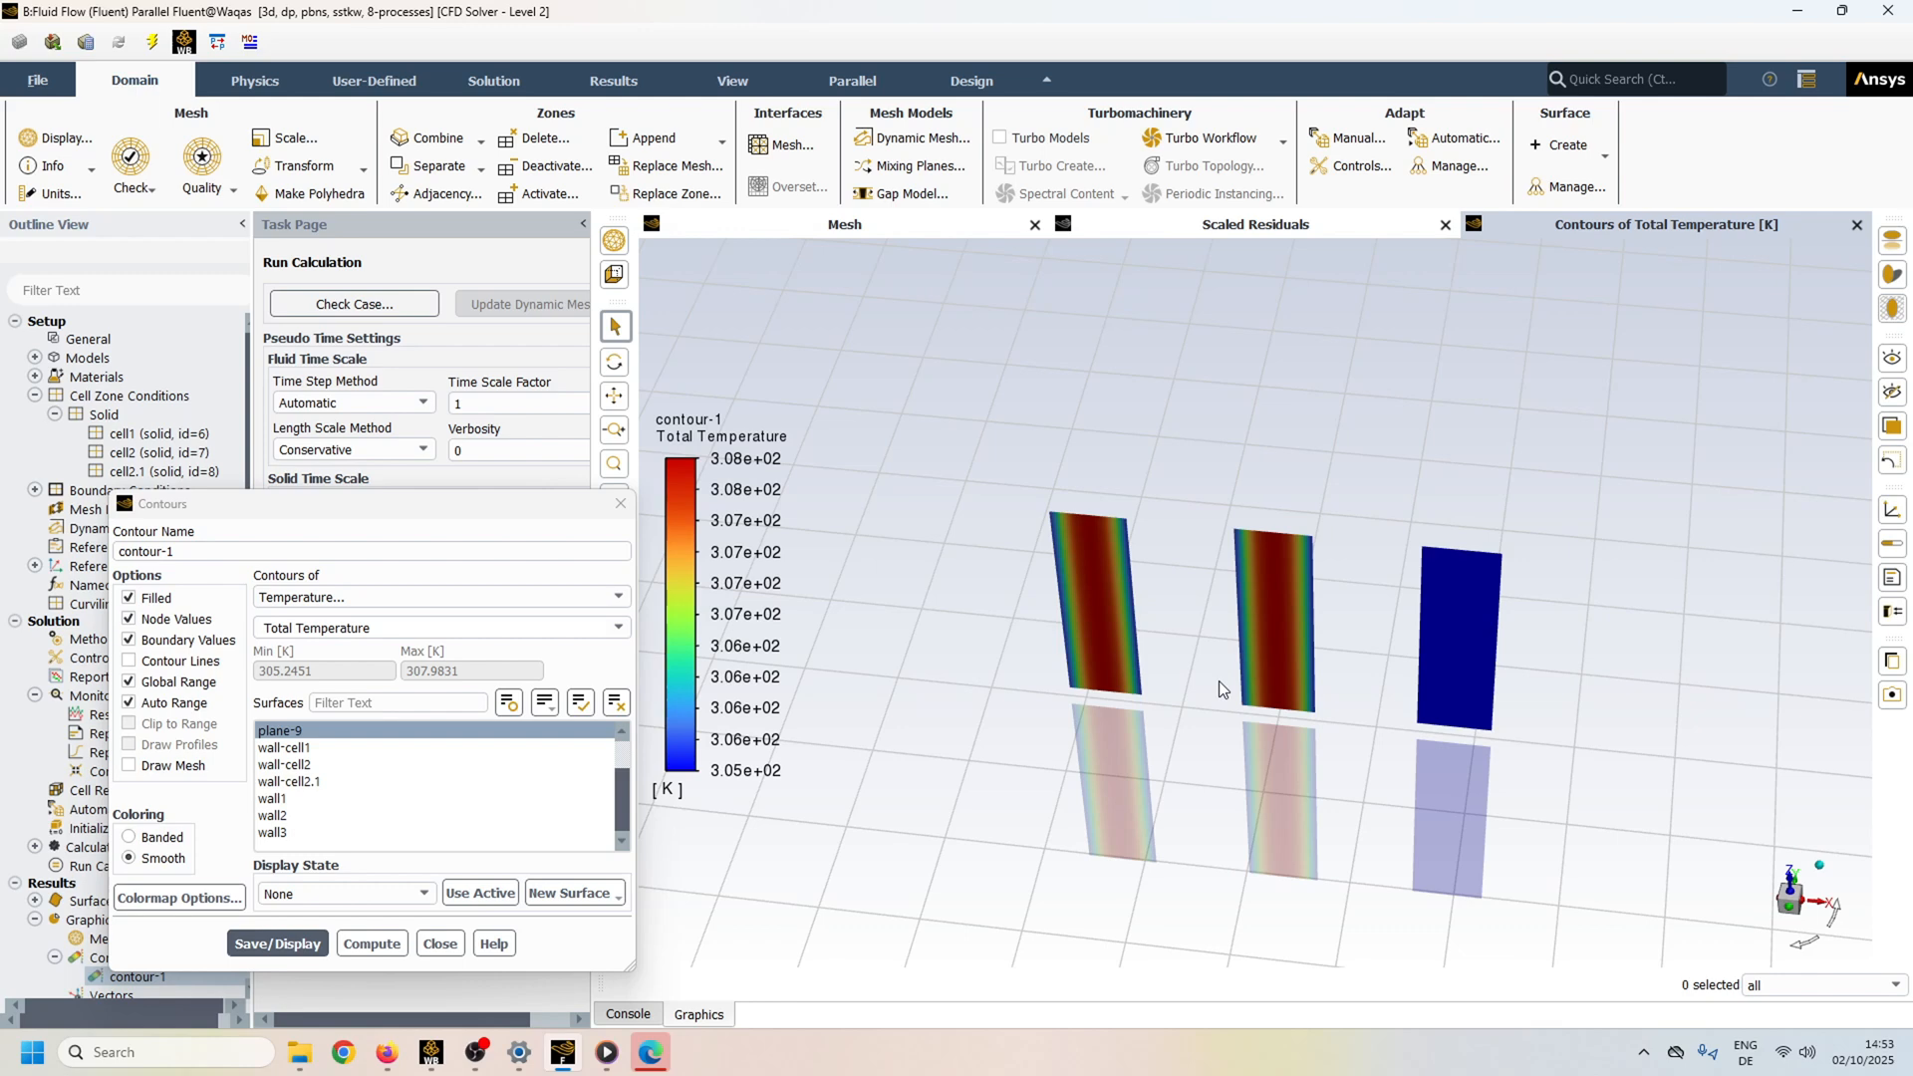